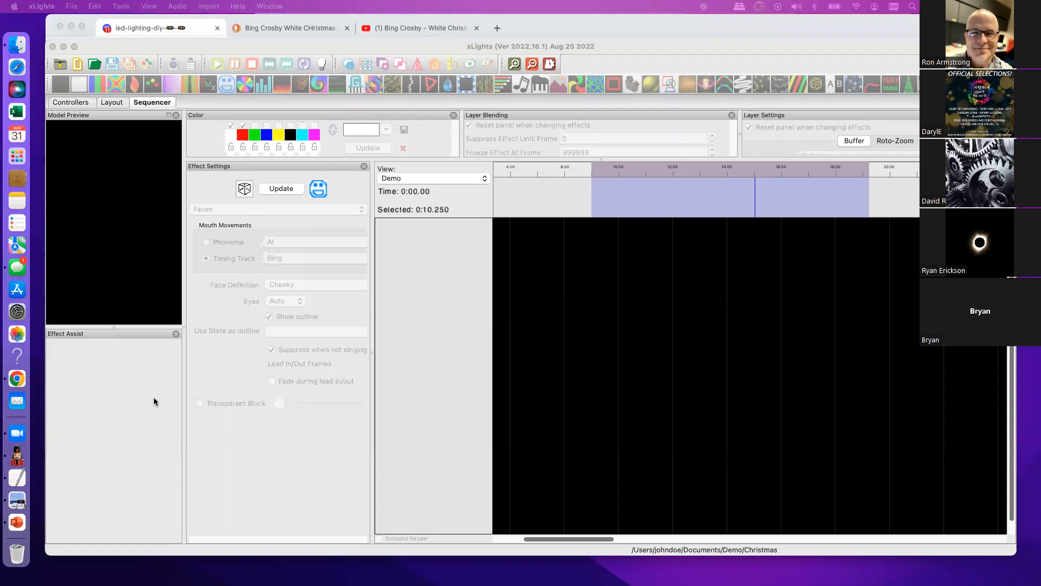
- Switch to Chrome and briefly play the Bing Crosby White Christmas video on YouTube, leaving it paused
{"action": "key", "text": "super+Tab"}
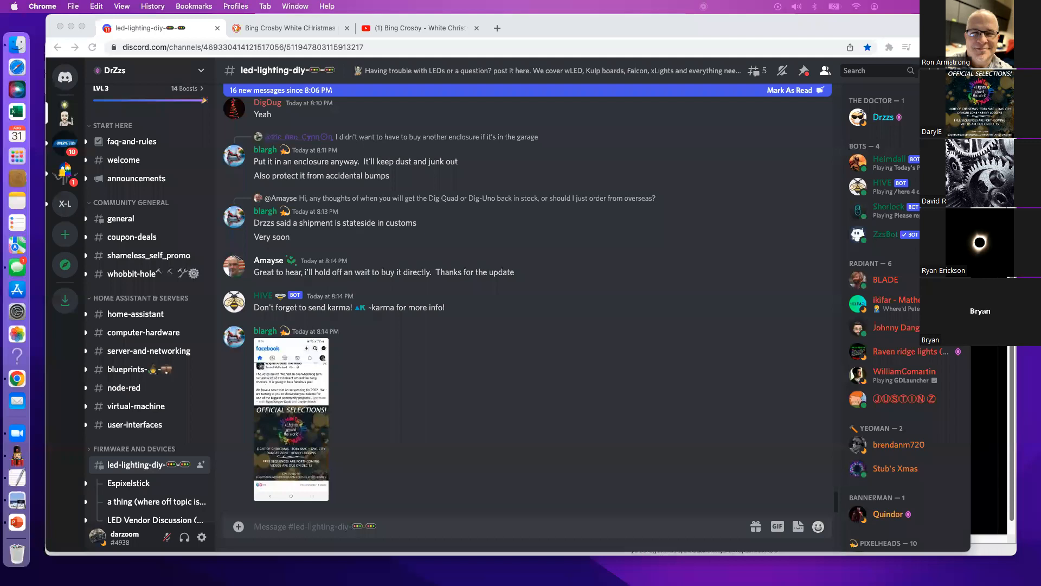
{"action": "left_click", "coordinate": [420, 29]}
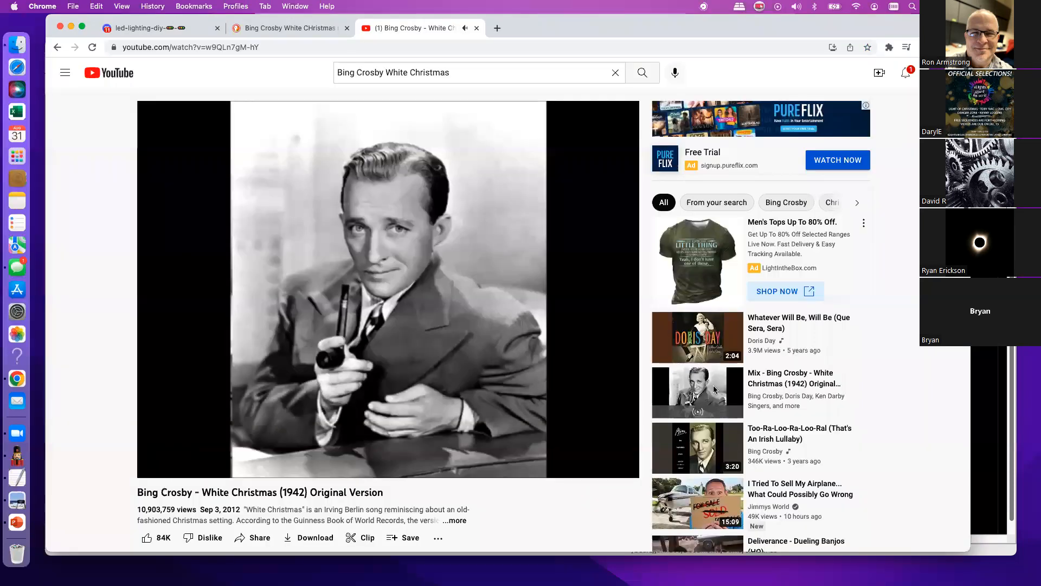
{"action": "key", "text": "space"}
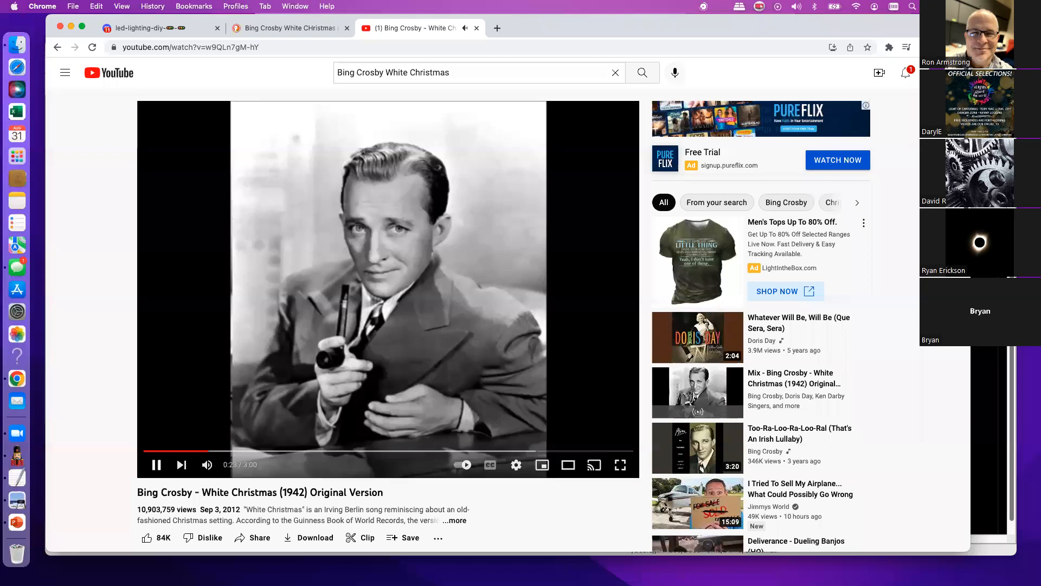
{"action": "key", "text": "space"}
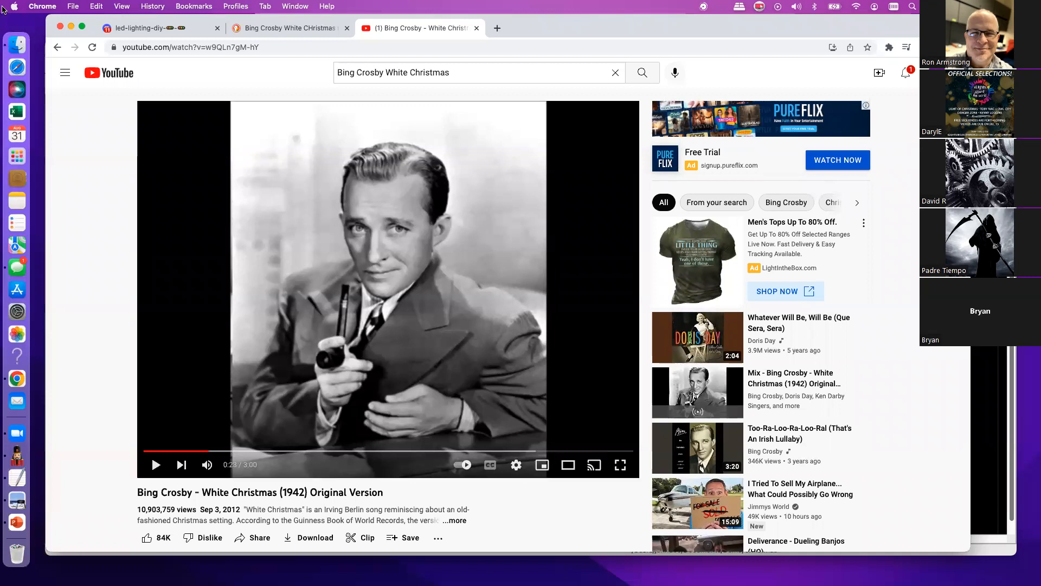
{"action": "left_click", "coordinate": [155, 465]}
{"action": "left_click", "coordinate": [155, 465]}
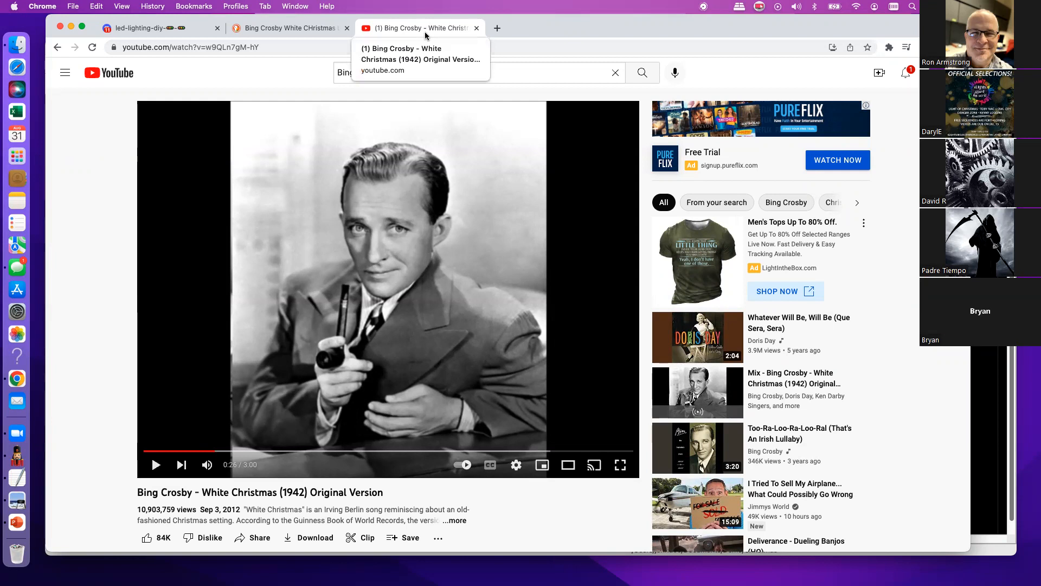
- View the Bing Crosby White Christmas lyrics on the DuckDuckGo results page and highlight their text
{"action": "left_click", "coordinate": [277, 33]}
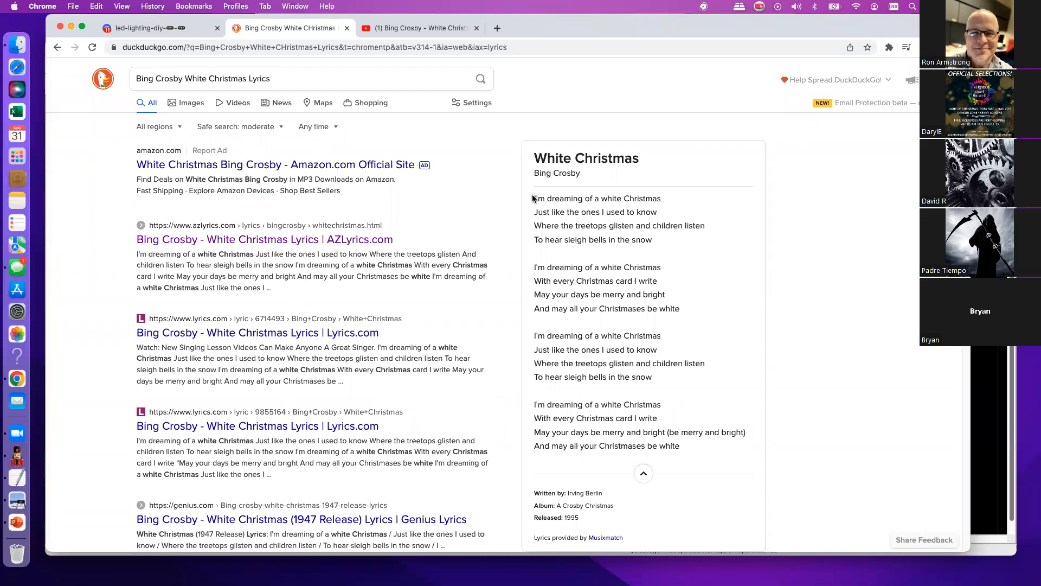
{"action": "left_click_drag", "start_coordinate": [536, 199], "coordinate": [661, 407]}
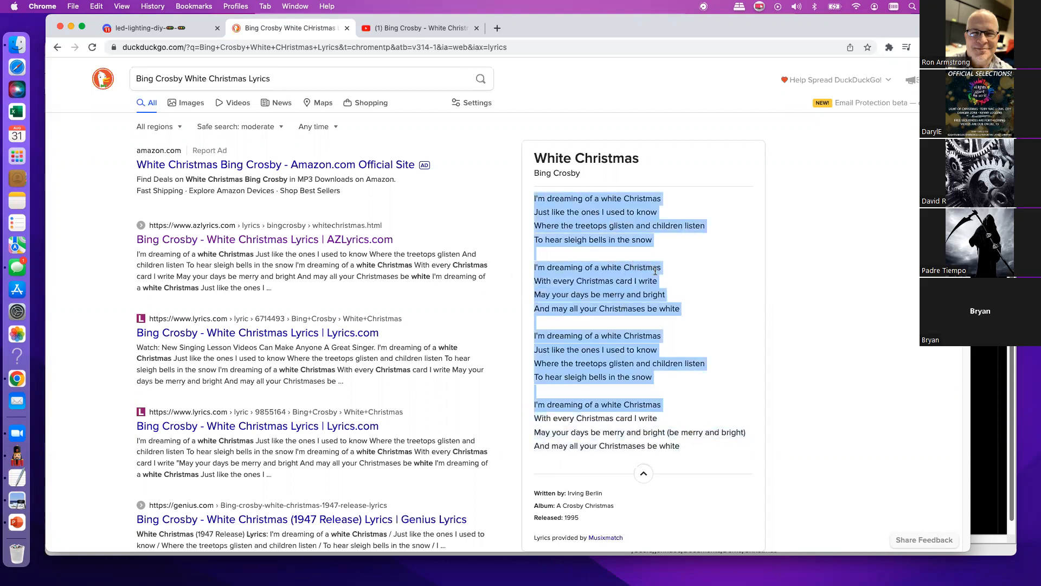
{"action": "left_click", "coordinate": [137, 28]}
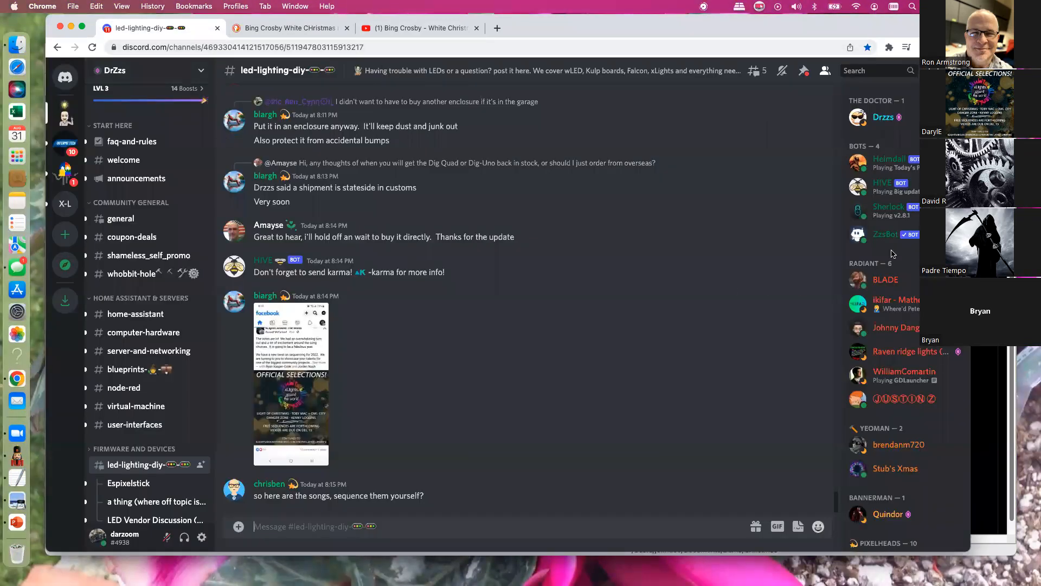
- Switch to xLights and create a new 20fps (50ms) sequence from White Christmas (Remastered 2006).mp3 in the XL Shows Christmas Music folder
{"action": "key", "text": "super+Tab"}
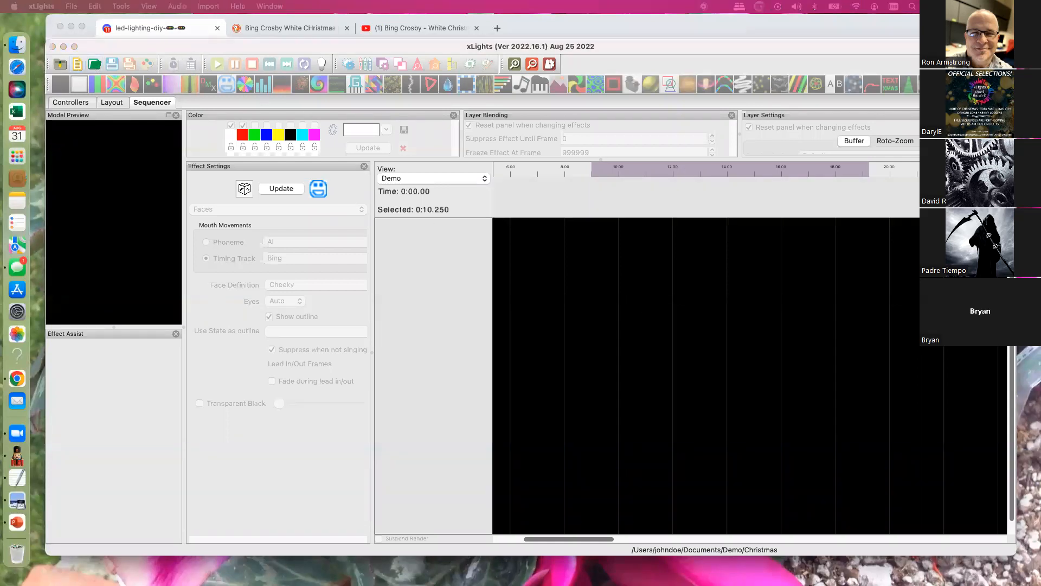
{"action": "left_click_drag", "start_coordinate": [590, 249], "coordinate": [840, 260]}
{"action": "left_click", "coordinate": [706, 334]}
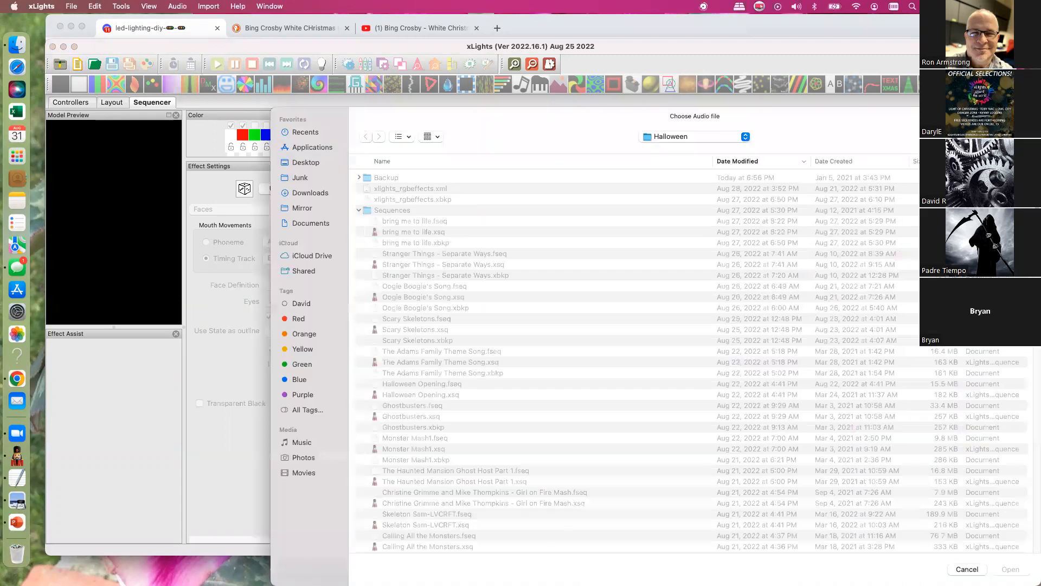
{"action": "left_click", "coordinate": [745, 137]}
{"action": "left_click", "coordinate": [674, 150]}
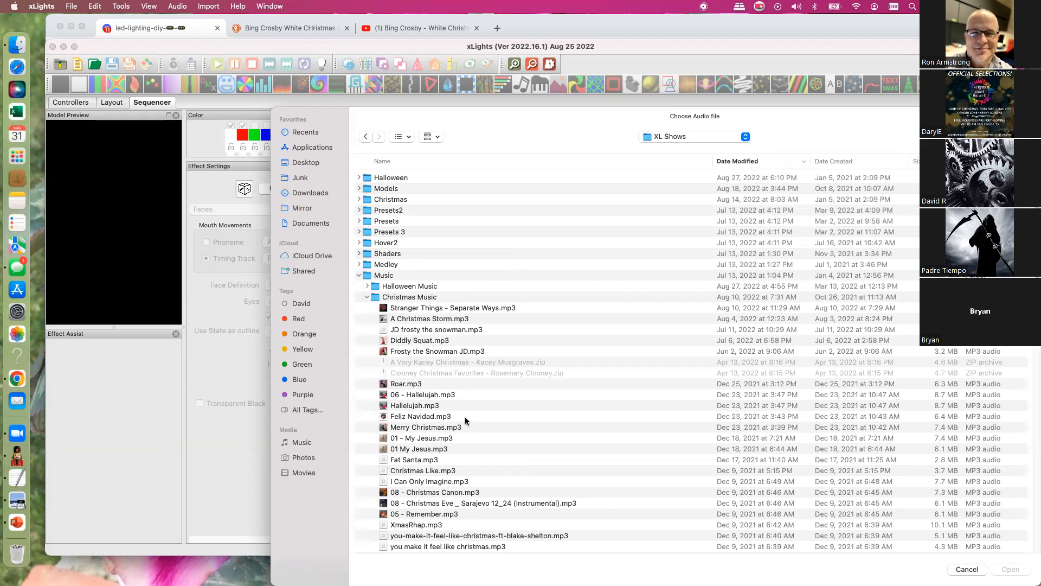
{"action": "scroll", "coordinate": [588, 412], "scroll_direction": "down", "scroll_amount": 10}
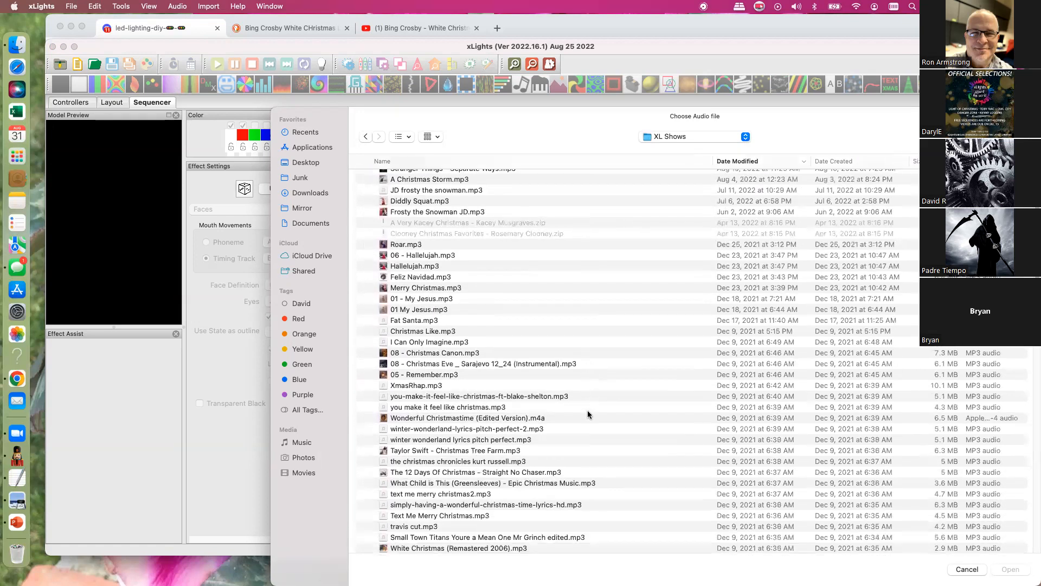
{"action": "scroll", "coordinate": [587, 415], "scroll_direction": "down", "scroll_amount": 5}
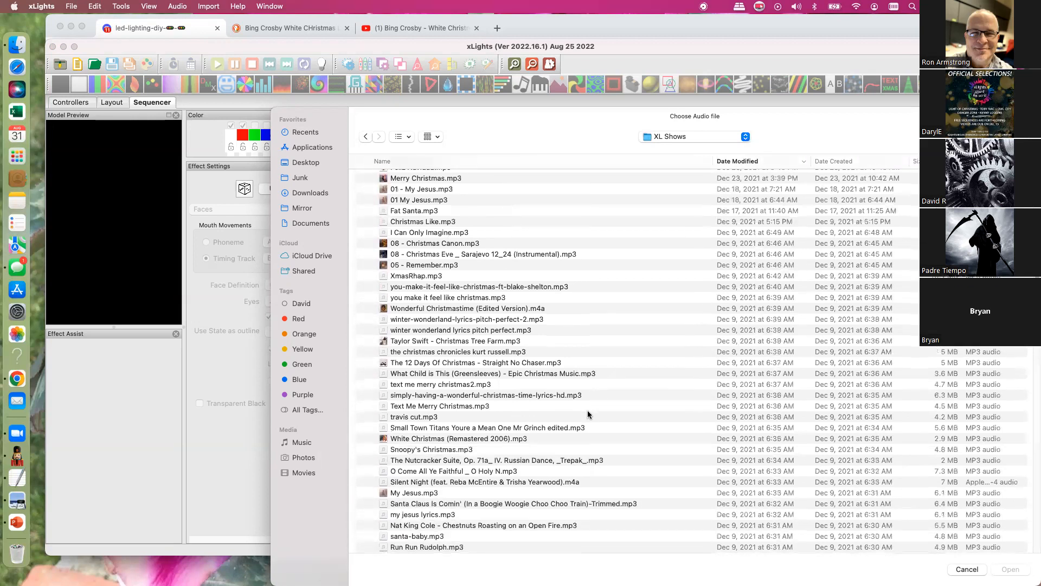
{"action": "left_click", "coordinate": [426, 439]}
{"action": "double_click", "coordinate": [425, 440]}
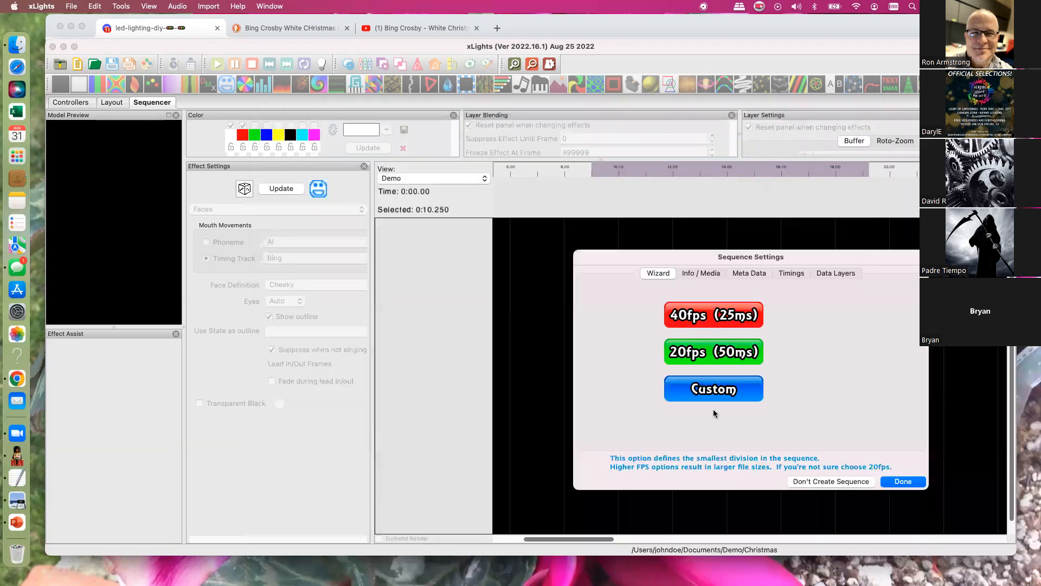
{"action": "left_click", "coordinate": [688, 354]}
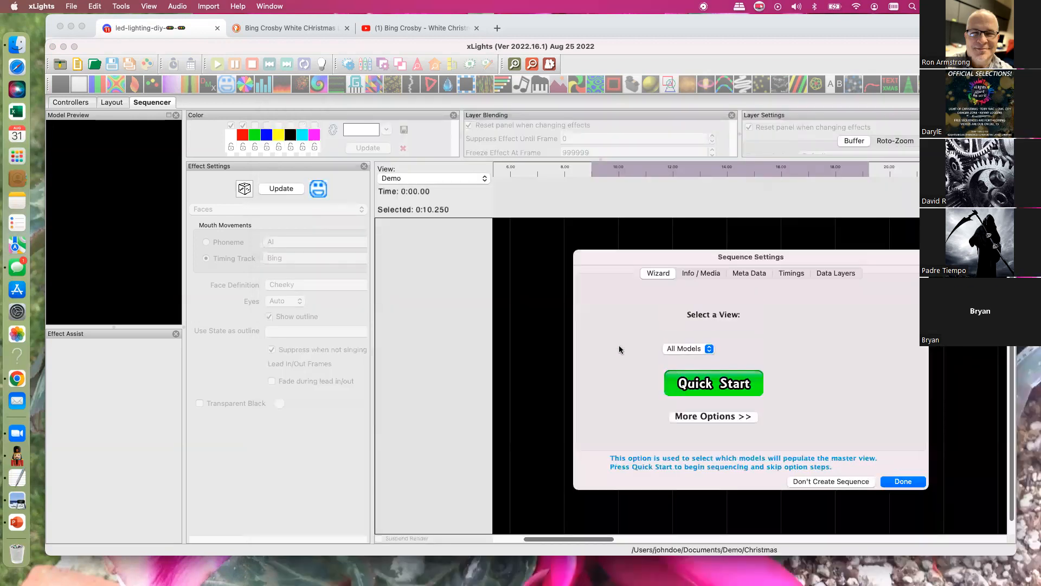
{"action": "left_click", "coordinate": [900, 481]}
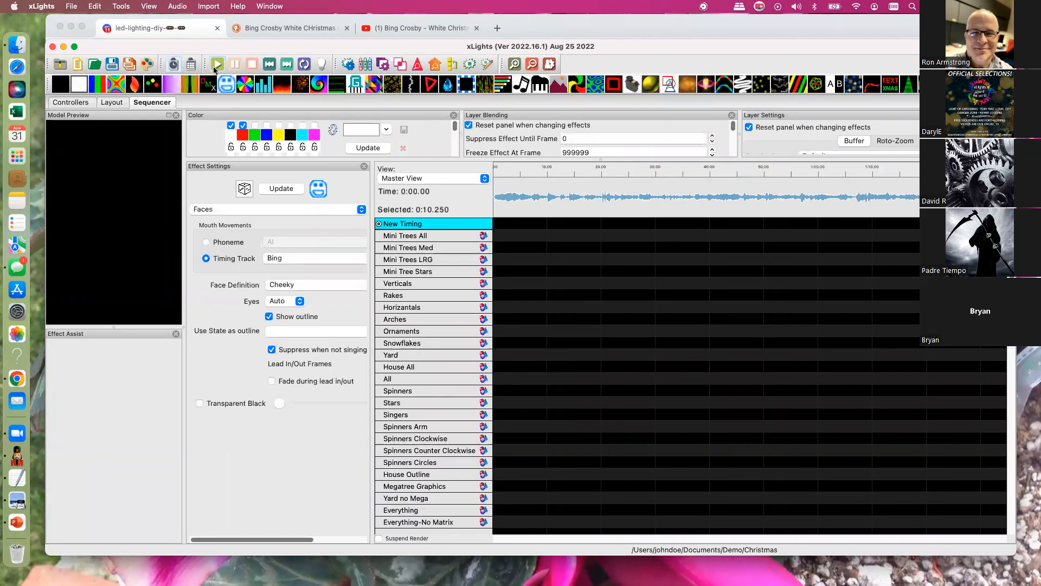
- Play back the start of the song in the sequencer and check the audio volume options
{"action": "left_click", "coordinate": [216, 65]}
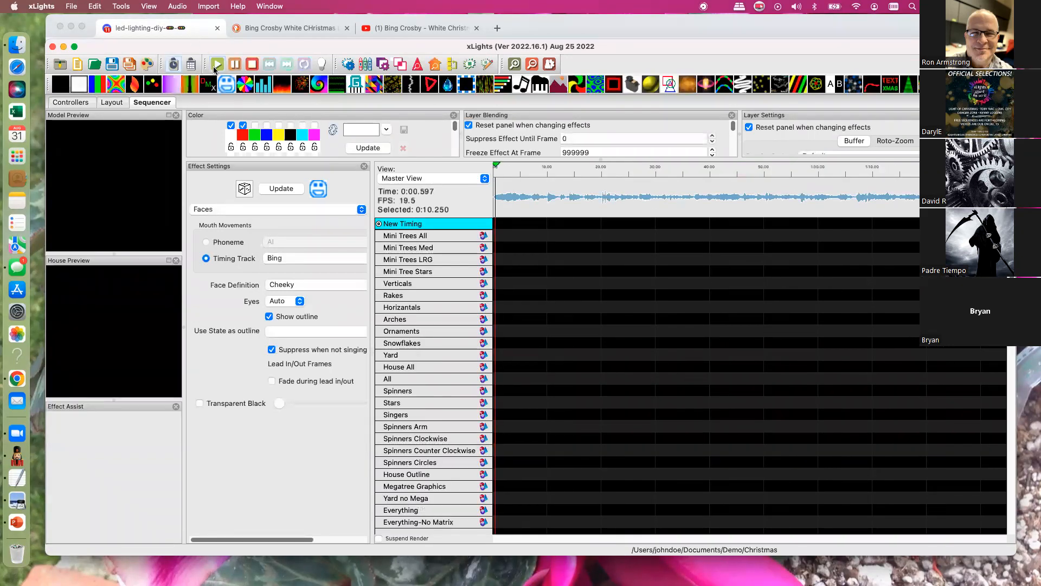
{"action": "left_click", "coordinate": [183, 6]}
{"action": "left_click", "coordinate": [171, 154]}
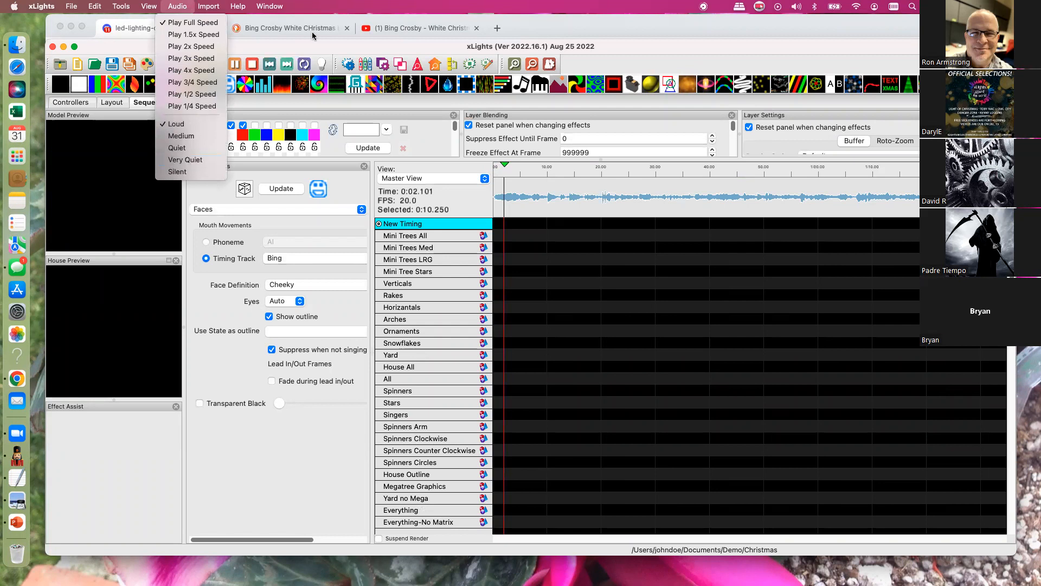
{"action": "left_click", "coordinate": [216, 66]}
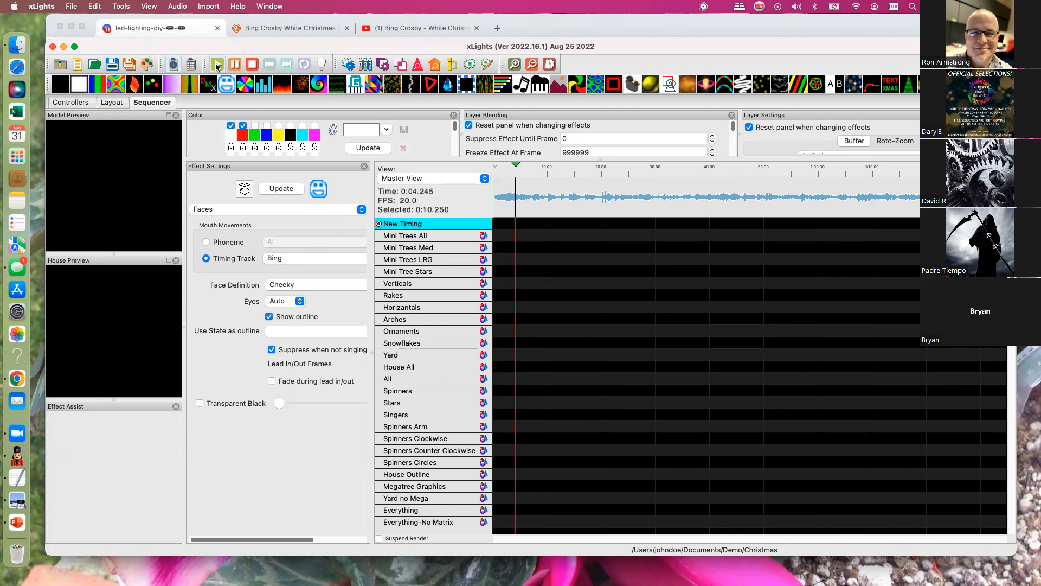
{"action": "key", "text": "space"}
{"action": "key", "text": "space"}
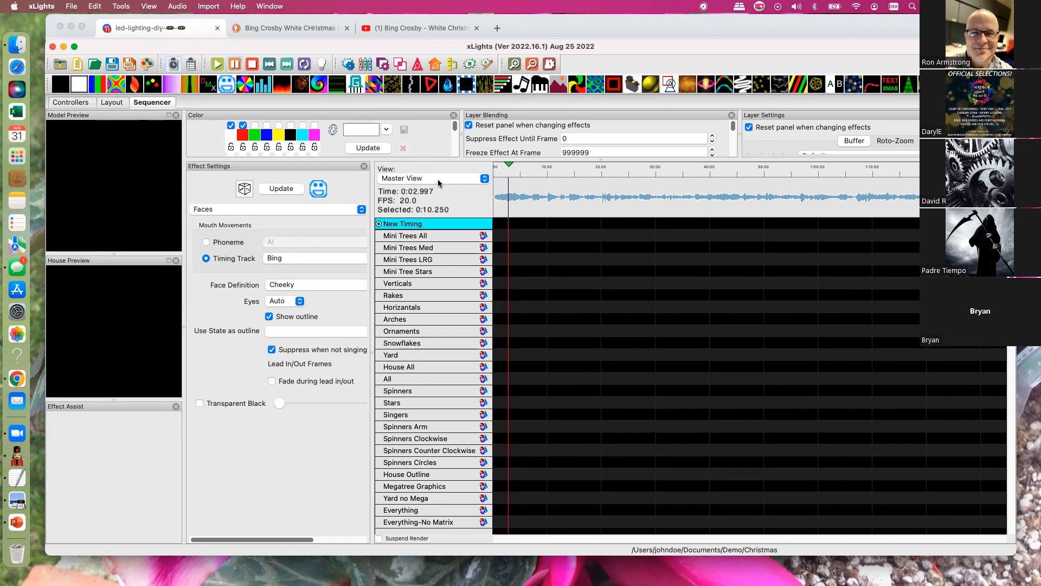
- Start a lyrics import on the New Timing track and copy the complete White Christmas lyrics from the DuckDuckGo page in Chrome
{"action": "right_click", "coordinate": [430, 225]}
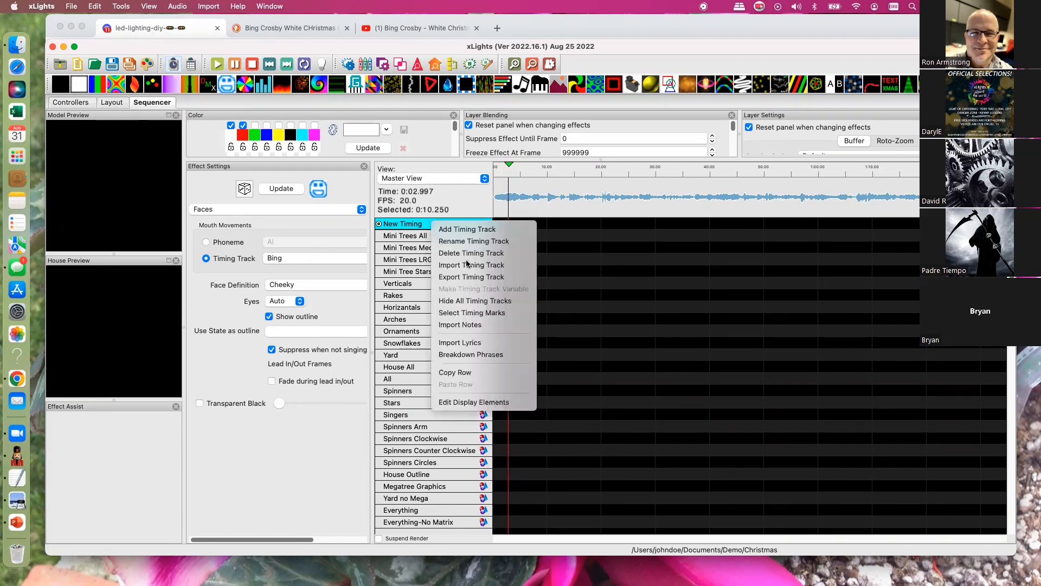
{"action": "left_click", "coordinate": [464, 344]}
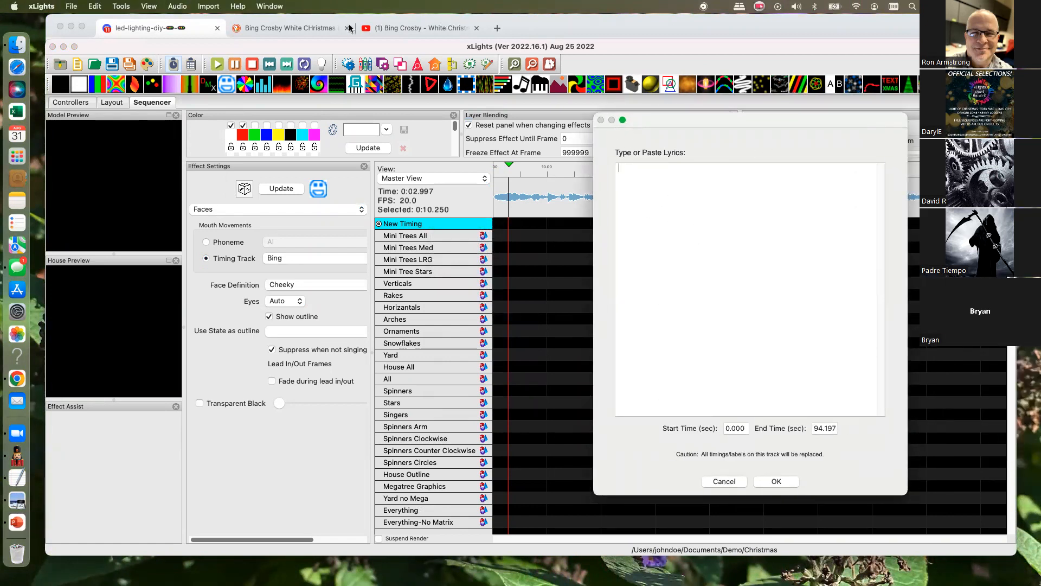
{"action": "left_click", "coordinate": [294, 28]}
{"action": "left_click", "coordinate": [294, 28]}
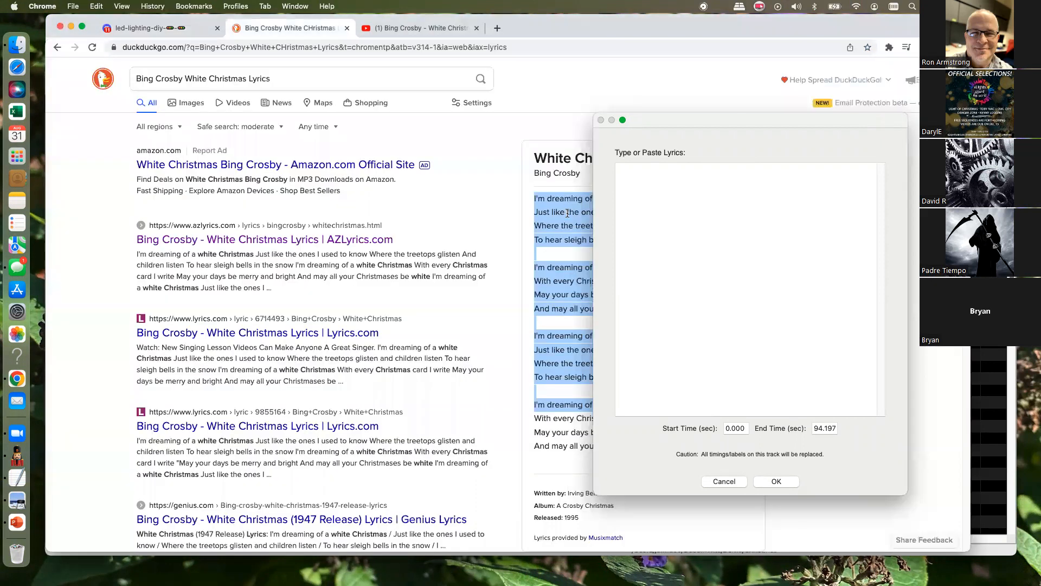
{"action": "left_click_drag", "start_coordinate": [606, 238], "coordinate": [595, 236]}
{"action": "left_click_drag", "start_coordinate": [534, 195], "coordinate": [687, 448]}
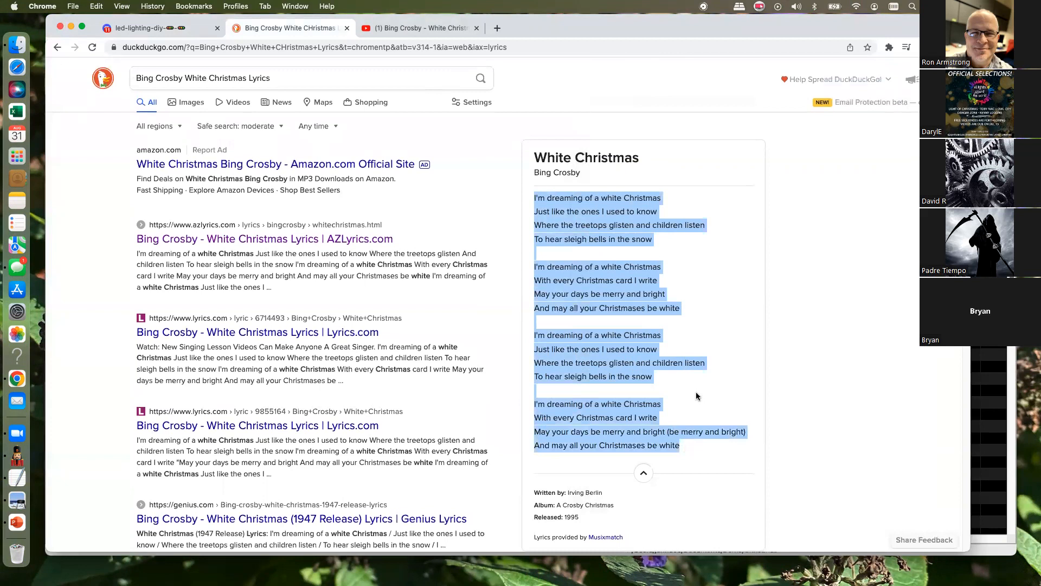
{"action": "right_click", "coordinate": [573, 220]}
{"action": "left_click", "coordinate": [591, 241]}
- Return to xLights, paste the copied lyrics into the lyrics import dialog and import them onto the New Timing track
{"action": "key", "text": "super+Tab"}
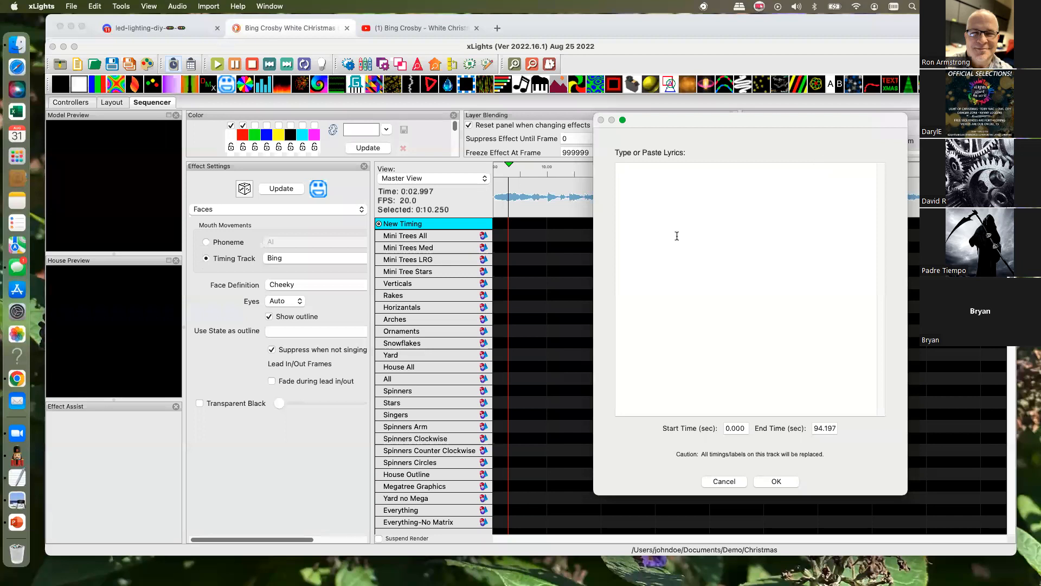
{"action": "right_click", "coordinate": [627, 172]}
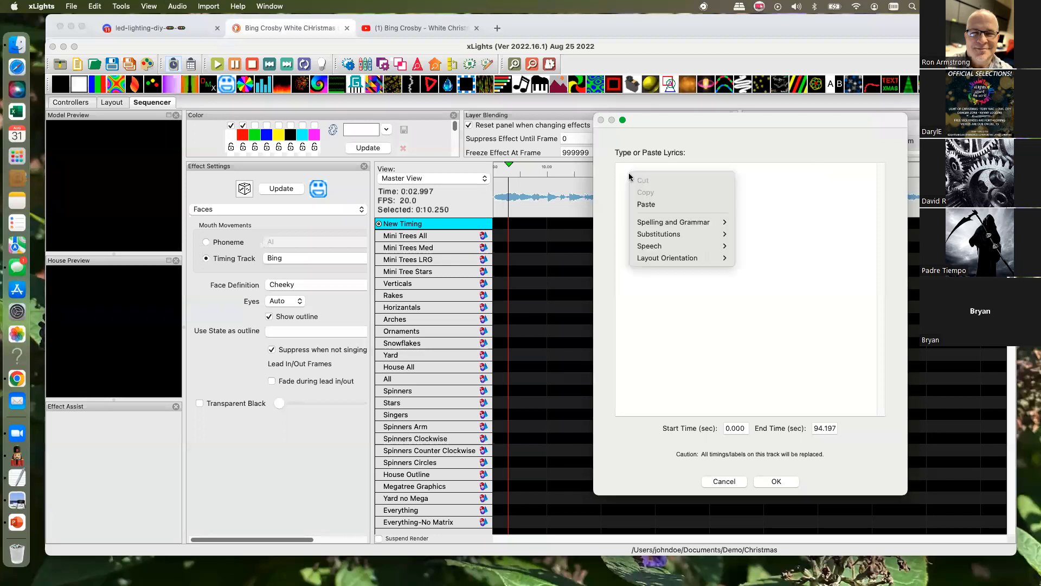
{"action": "left_click", "coordinate": [636, 204]}
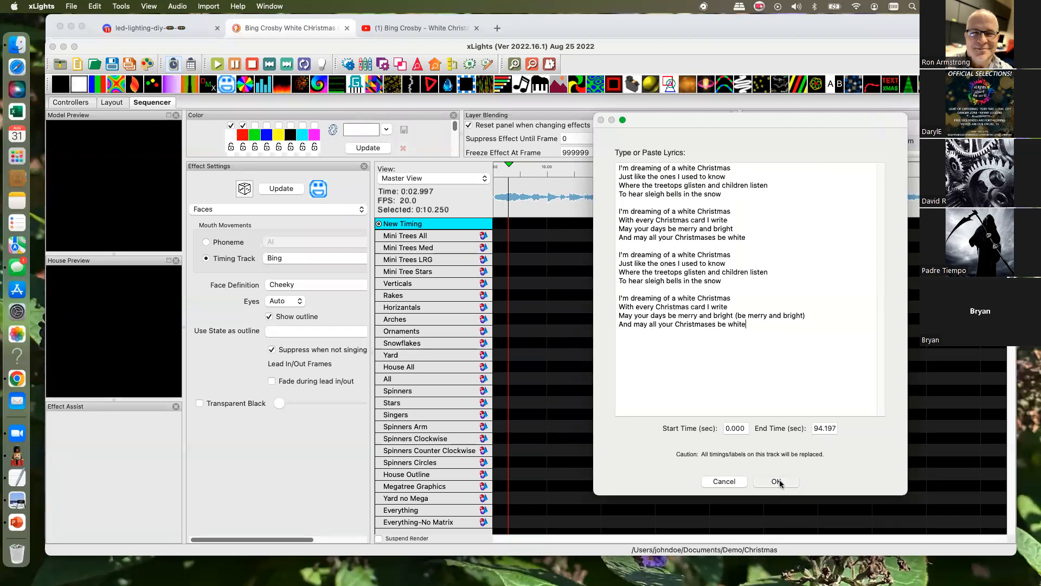
{"action": "key", "text": "Return"}
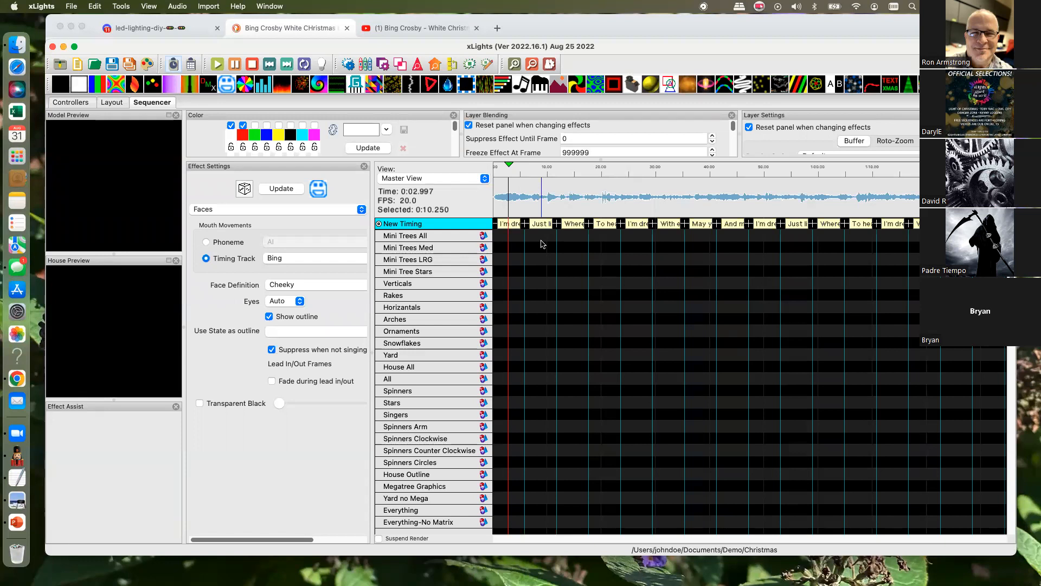
- Add an empty timing track named Empty to the sequence
{"action": "left_click", "coordinate": [514, 63]}
{"action": "left_click", "coordinate": [514, 63]}
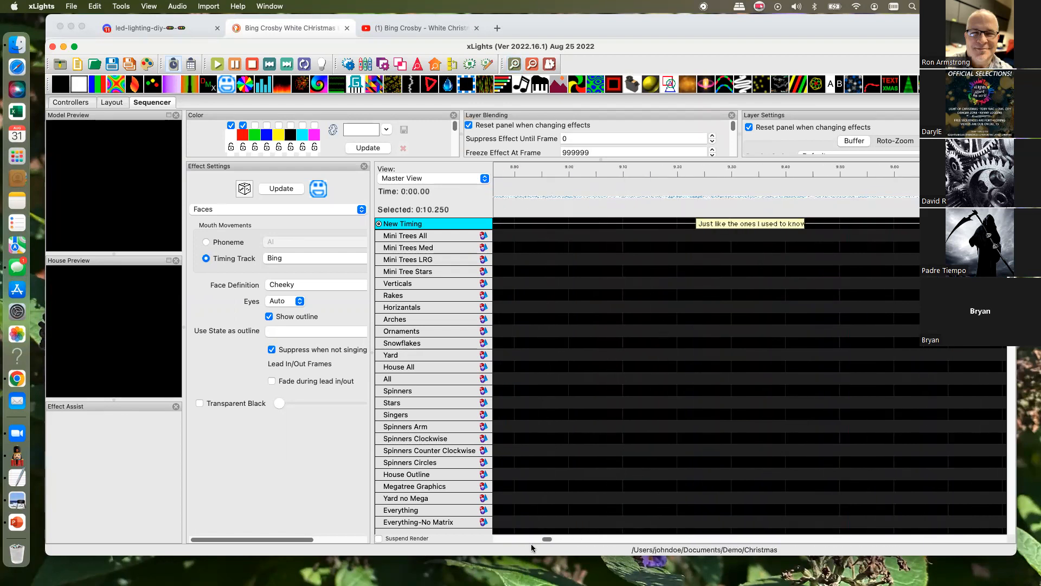
{"action": "left_click_drag", "start_coordinate": [548, 539], "coordinate": [525, 540]}
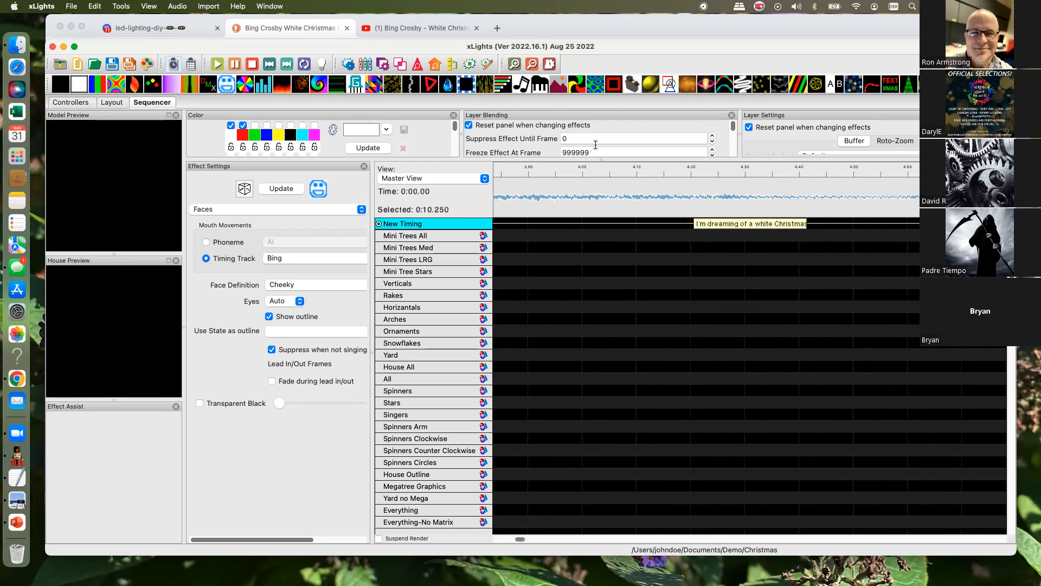
{"action": "left_click", "coordinate": [534, 65]}
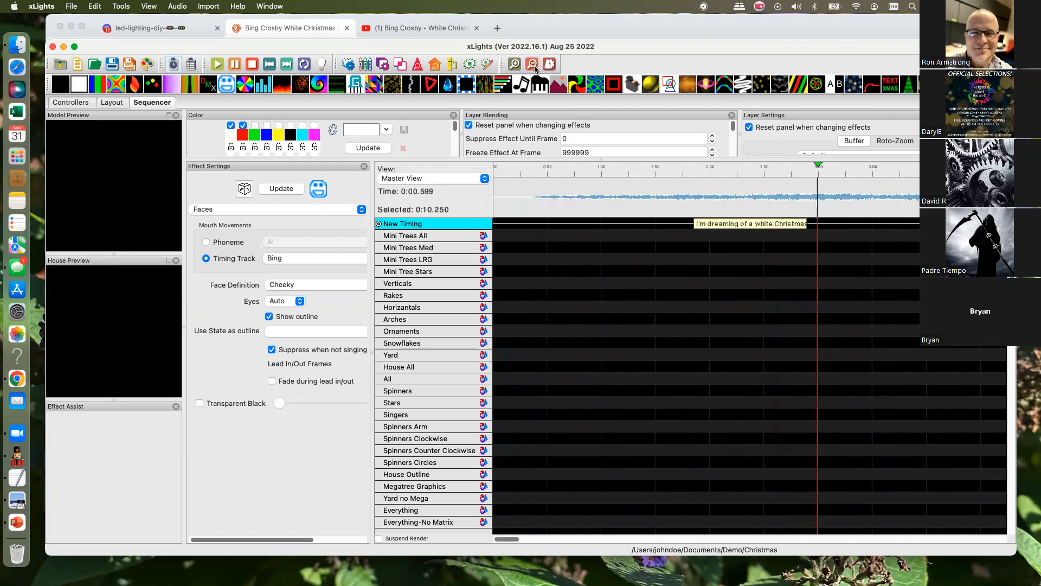
{"action": "left_click", "coordinate": [534, 66]}
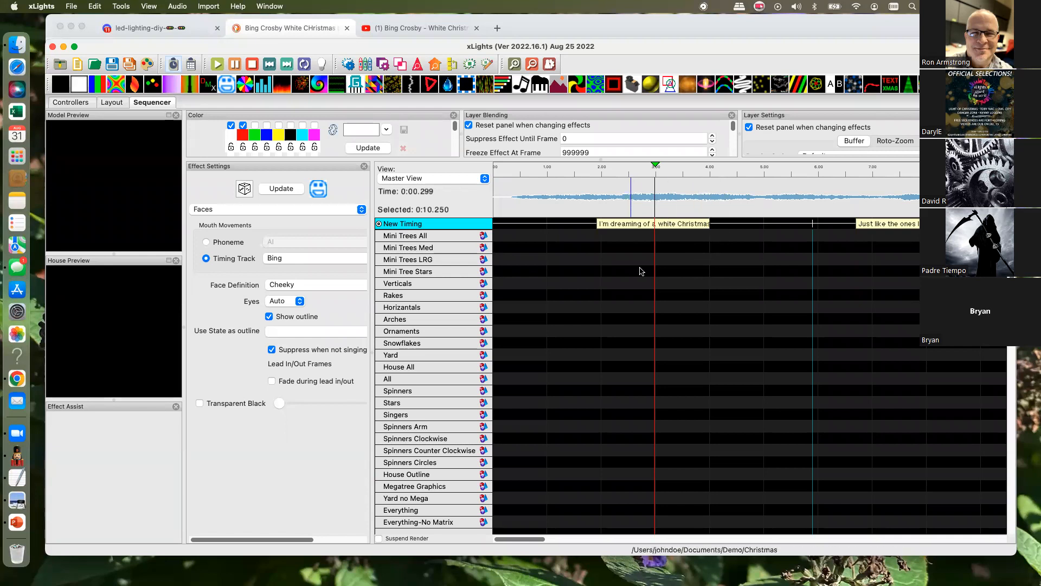
{"action": "right_click", "coordinate": [454, 225]}
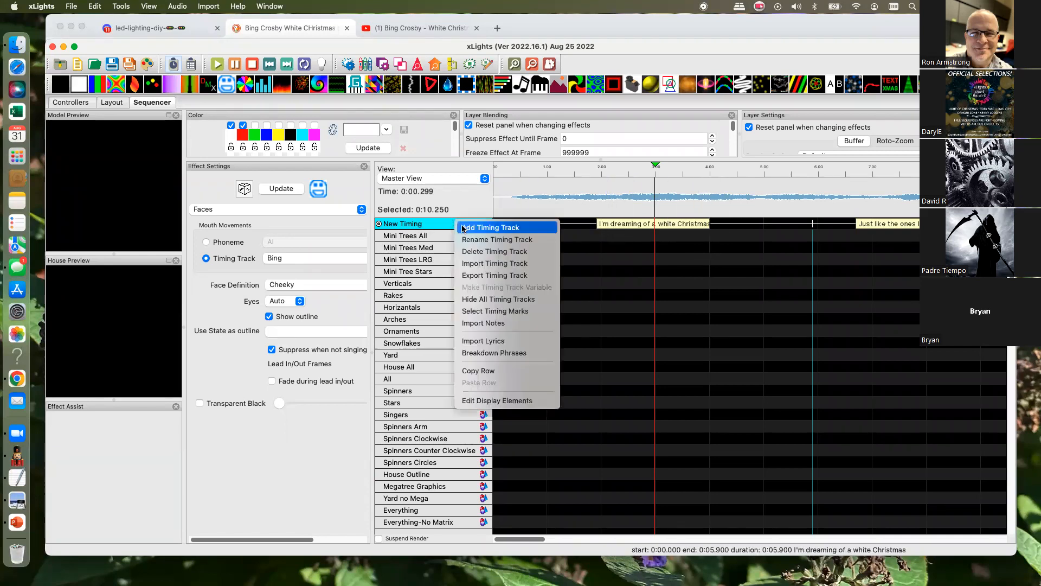
{"action": "left_click", "coordinate": [494, 229]}
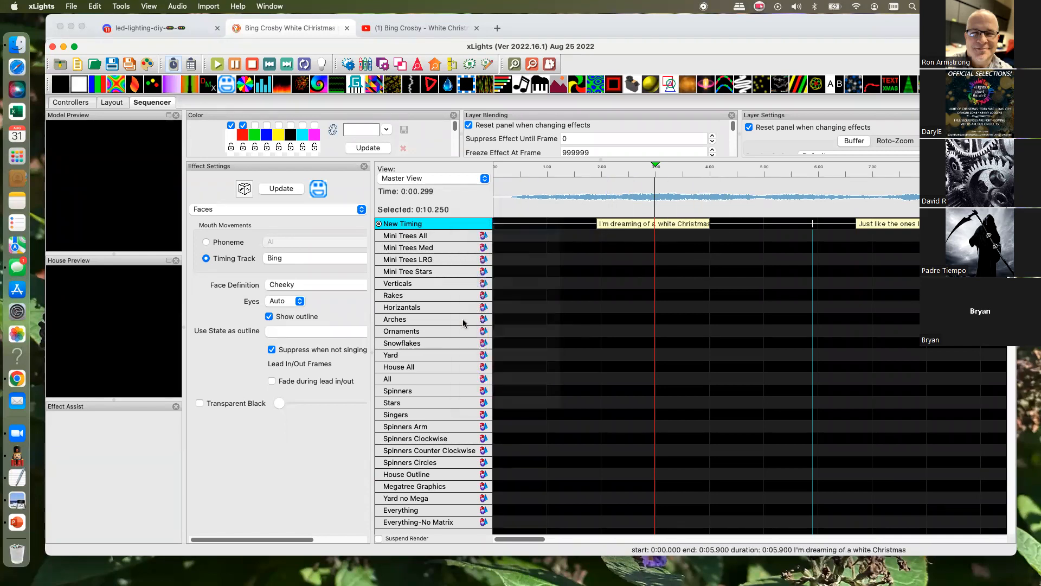
{"action": "left_click", "coordinate": [505, 341]}
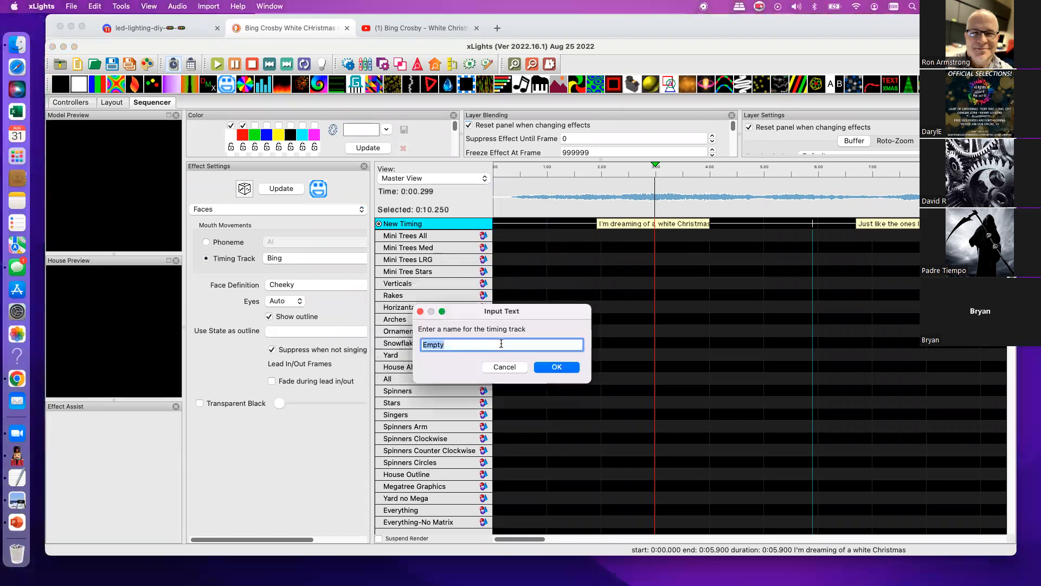
{"action": "left_click", "coordinate": [549, 367]}
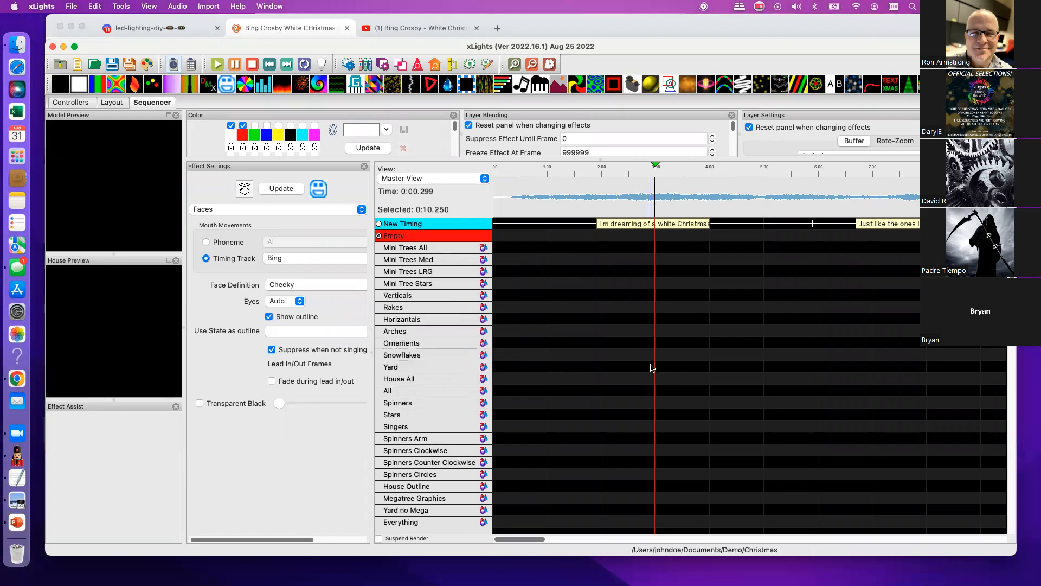
- Play the song from near its beginning to locate where the singing starts
{"action": "left_click", "coordinate": [606, 200]}
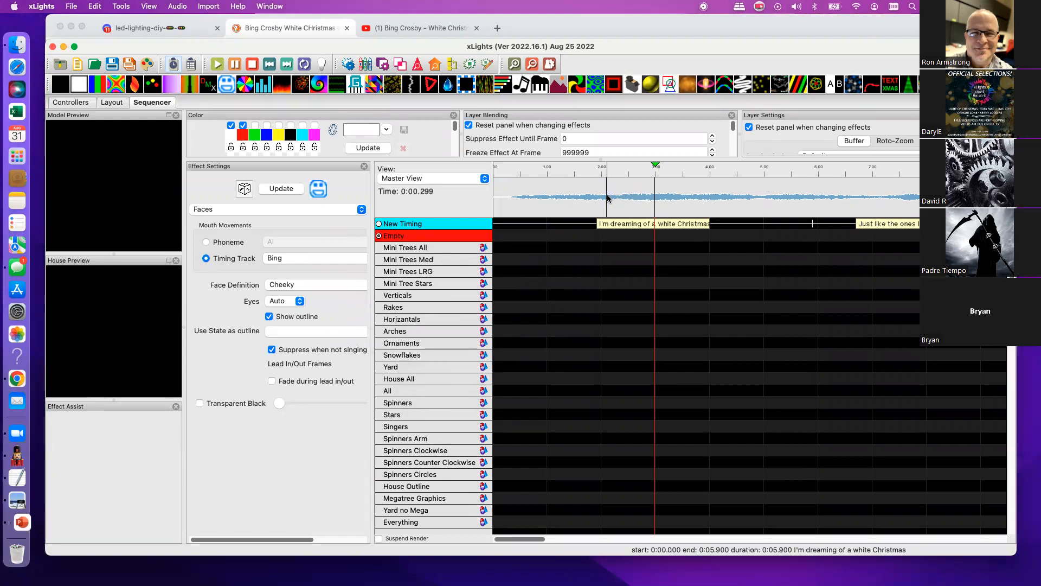
{"action": "left_click", "coordinate": [217, 64]}
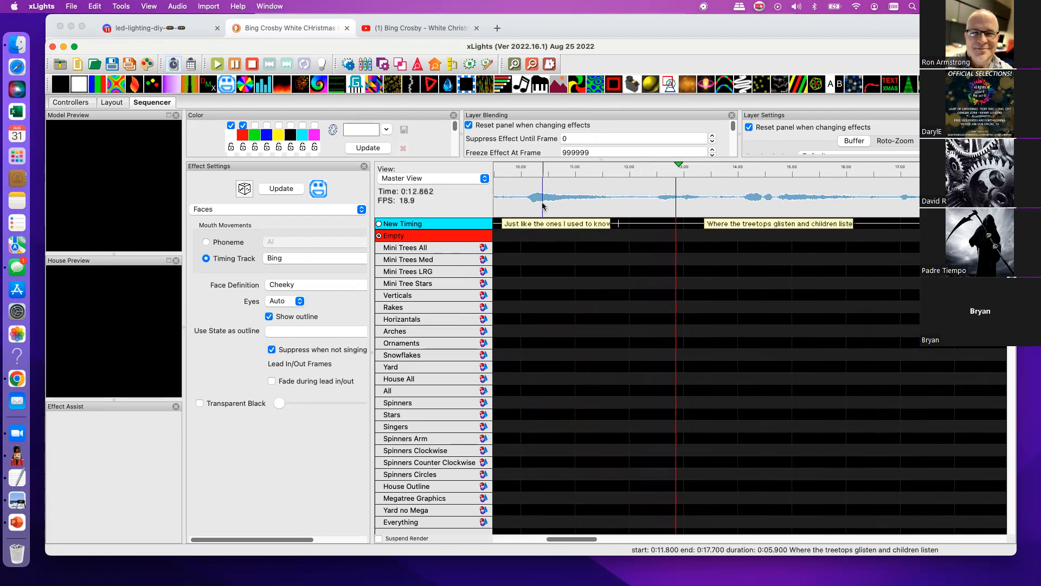
{"action": "key", "text": "space"}
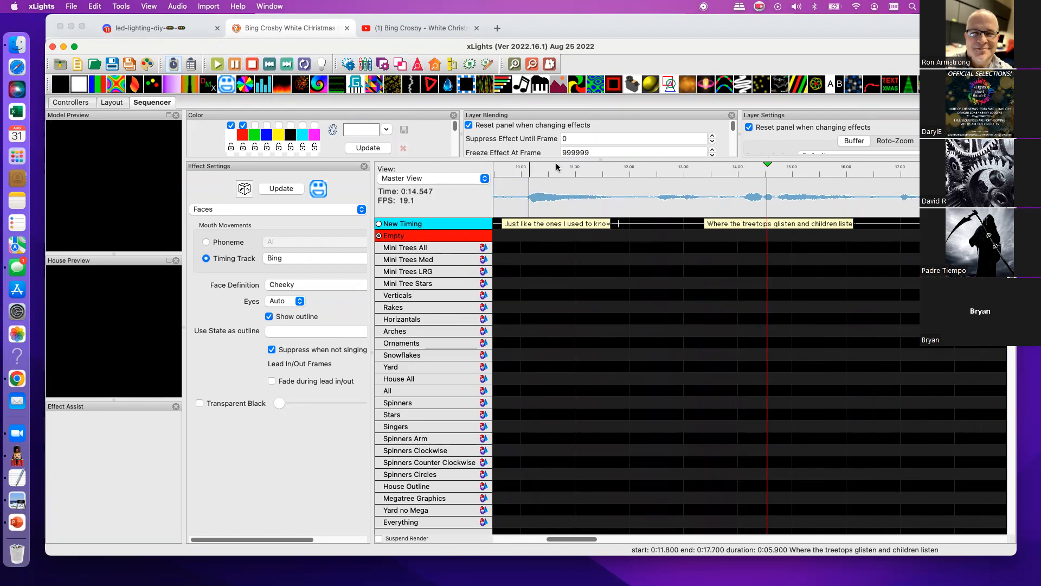
- Replay the waveform section from about 10 to 12.2 s and place a timing mark on the Empty track ending at about 10.15 s
{"action": "left_click_drag", "start_coordinate": [520, 195], "coordinate": [643, 195]}
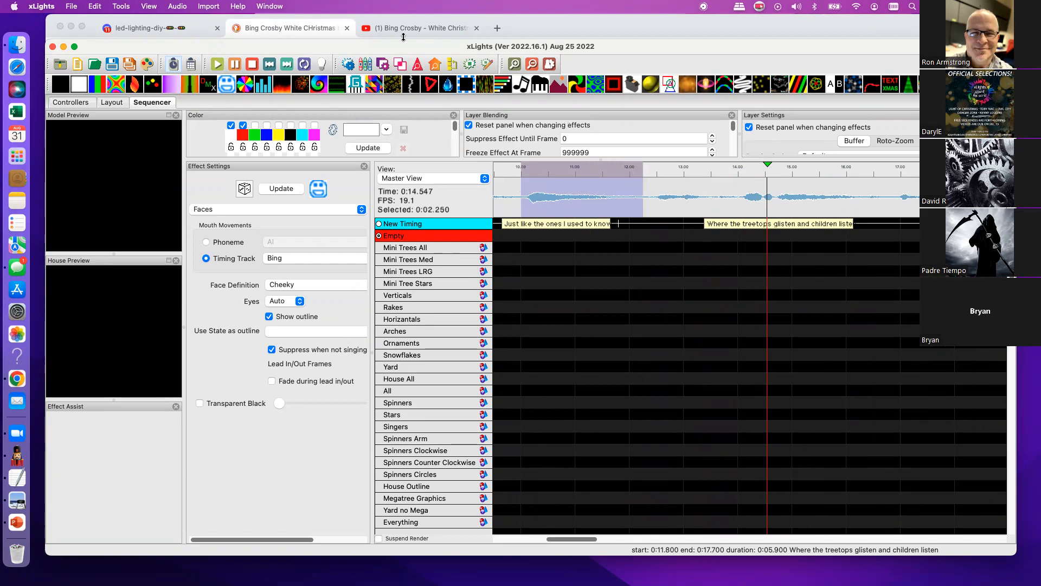
{"action": "left_click", "coordinate": [216, 64]}
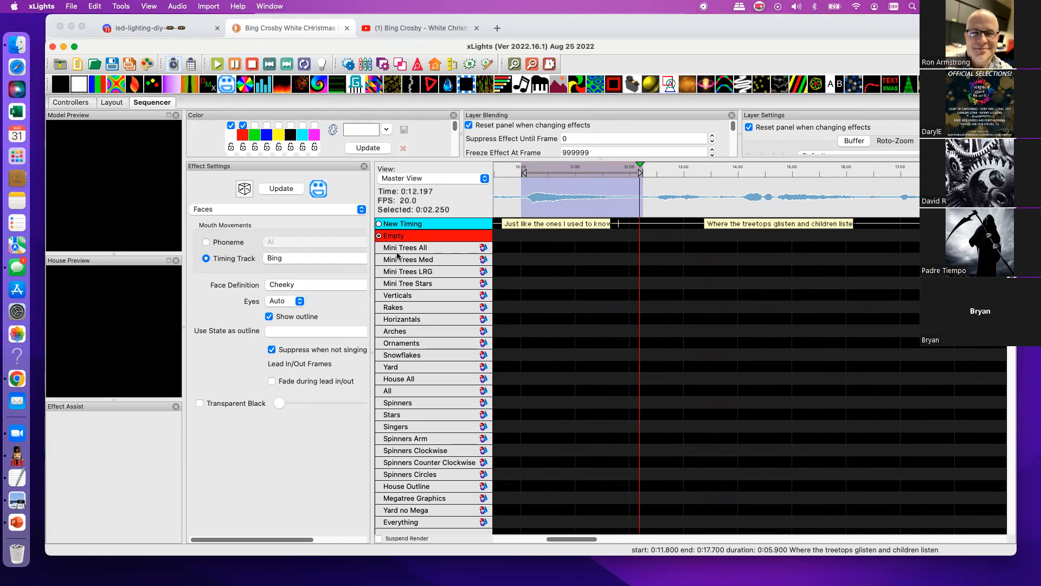
{"action": "left_click", "coordinate": [527, 200]}
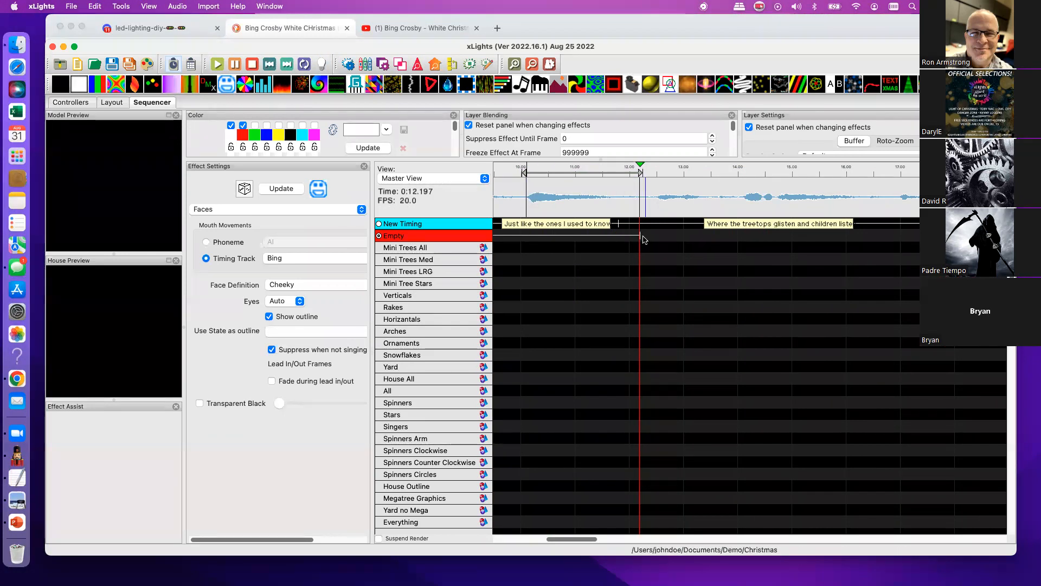
{"action": "left_click_drag", "start_coordinate": [643, 239], "coordinate": [528, 238]}
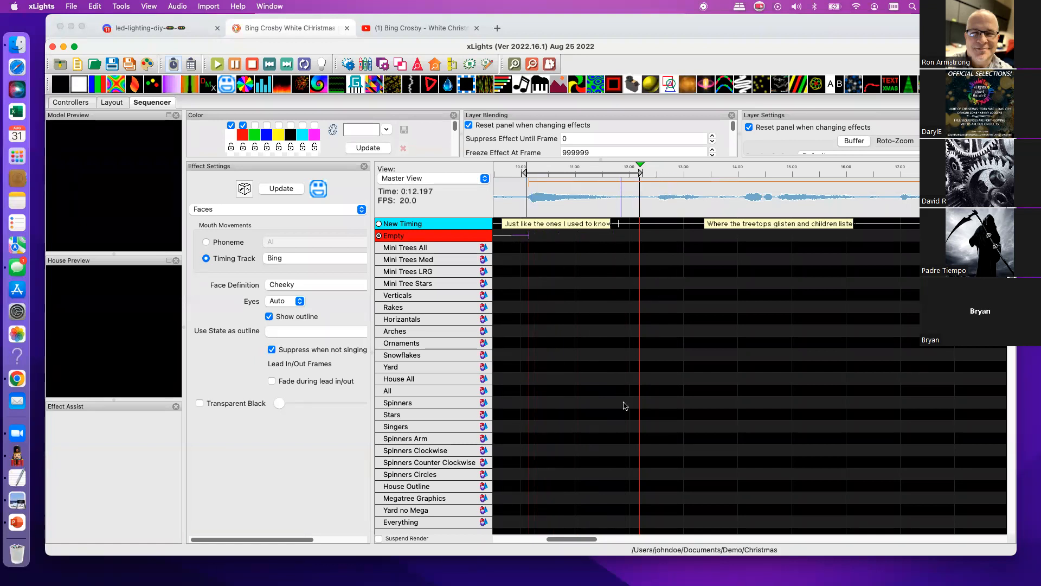
- On New Timing, move the start of "I'm dreaming of a white Christmas" to about 3.9 s and "Just like the ones I used to know" to 11.7 s
{"action": "left_click_drag", "start_coordinate": [573, 539], "coordinate": [495, 529]}
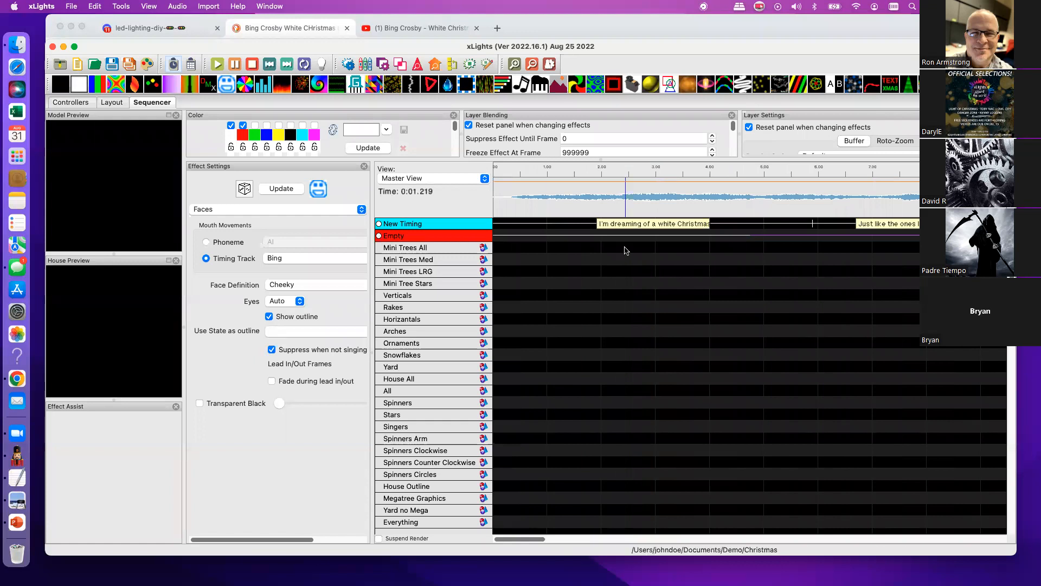
{"action": "left_click", "coordinate": [510, 225]}
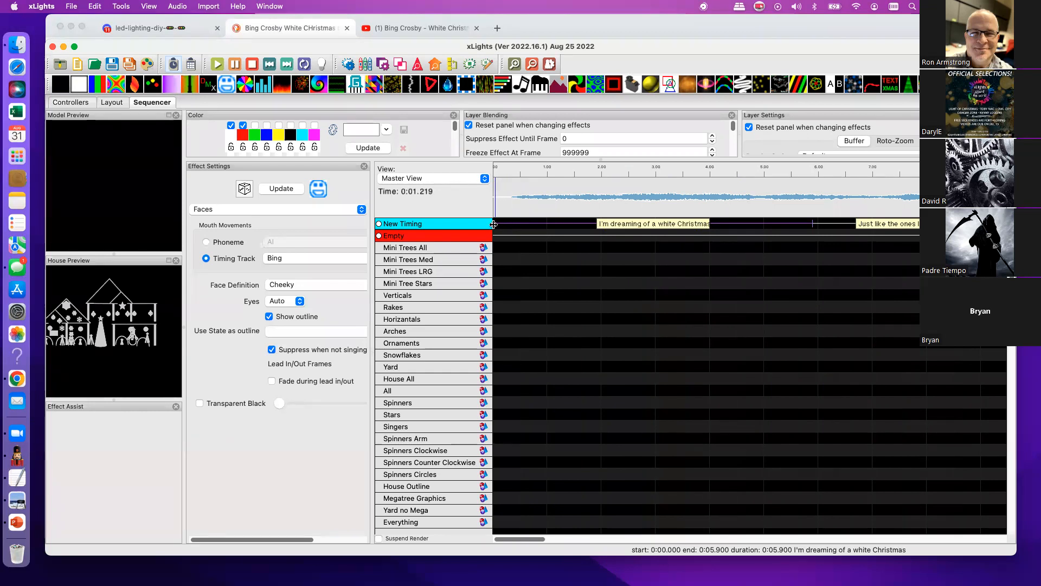
{"action": "left_click_drag", "start_coordinate": [500, 224], "coordinate": [705, 224]}
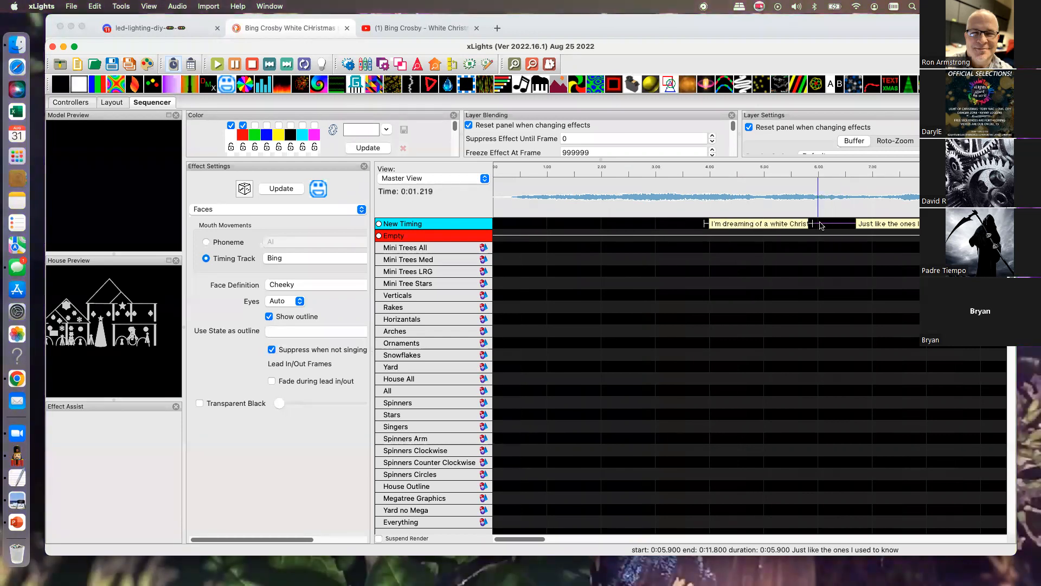
{"action": "left_click_drag", "start_coordinate": [824, 224], "coordinate": [986, 224]}
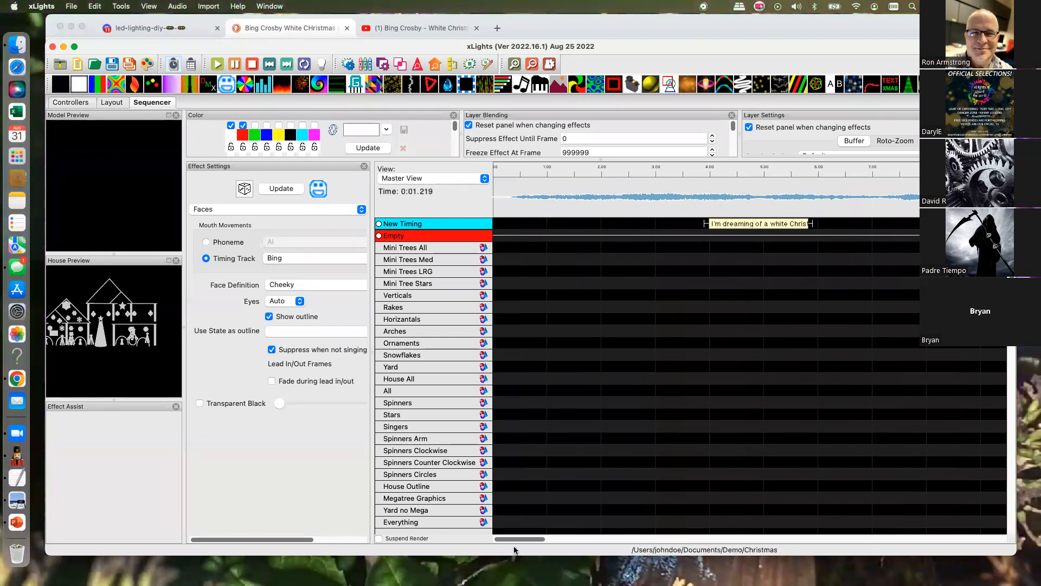
{"action": "left_click_drag", "start_coordinate": [523, 539], "coordinate": [554, 535]}
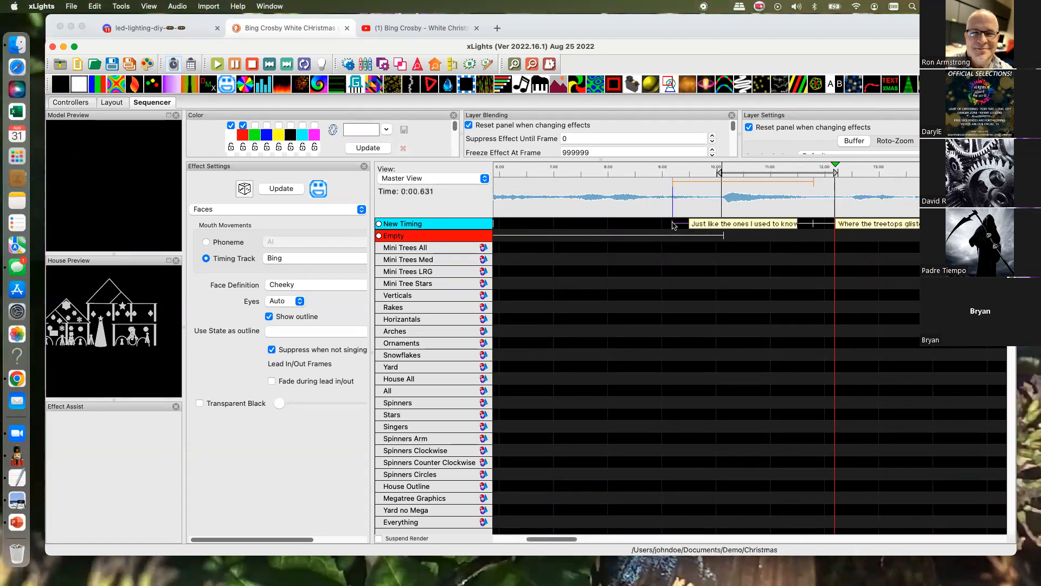
{"action": "left_click_drag", "start_coordinate": [674, 225], "coordinate": [820, 236]}
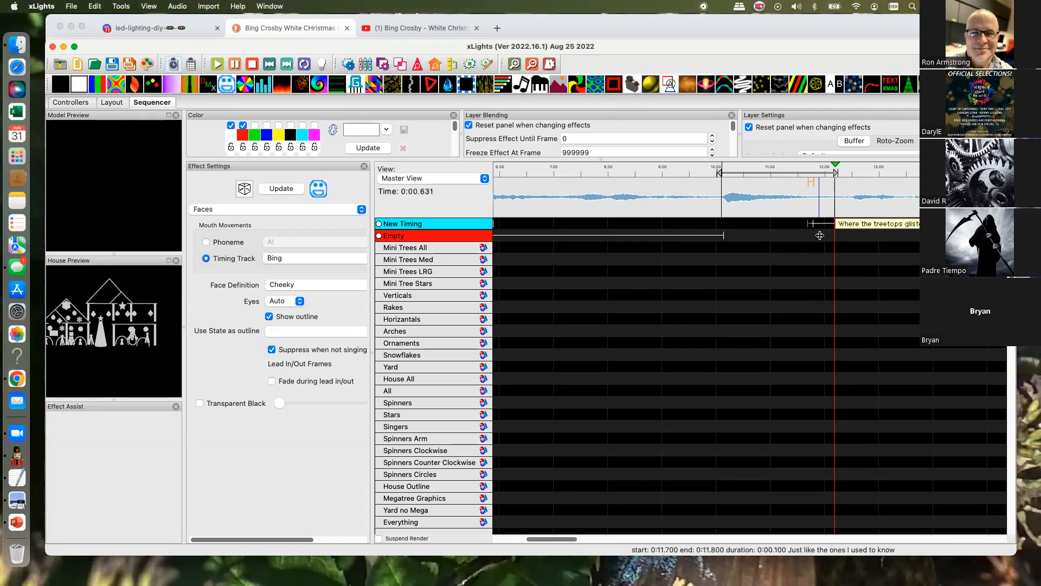
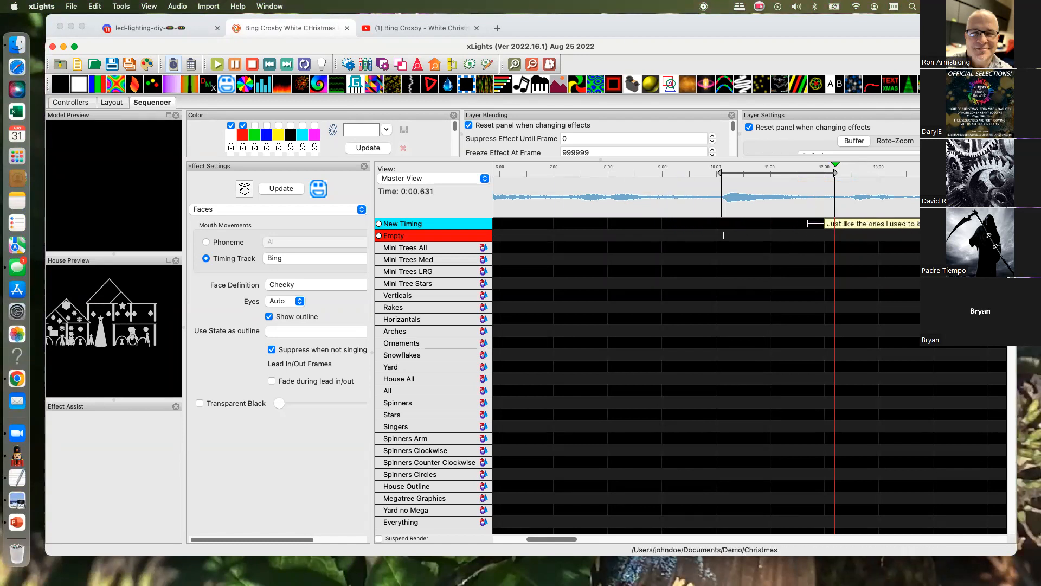
- On New Timing, move "Just like the ones I used to know" so it starts at 15.9 s and ends at 17.6 s
{"action": "left_click_drag", "start_coordinate": [568, 541], "coordinate": [611, 544]}
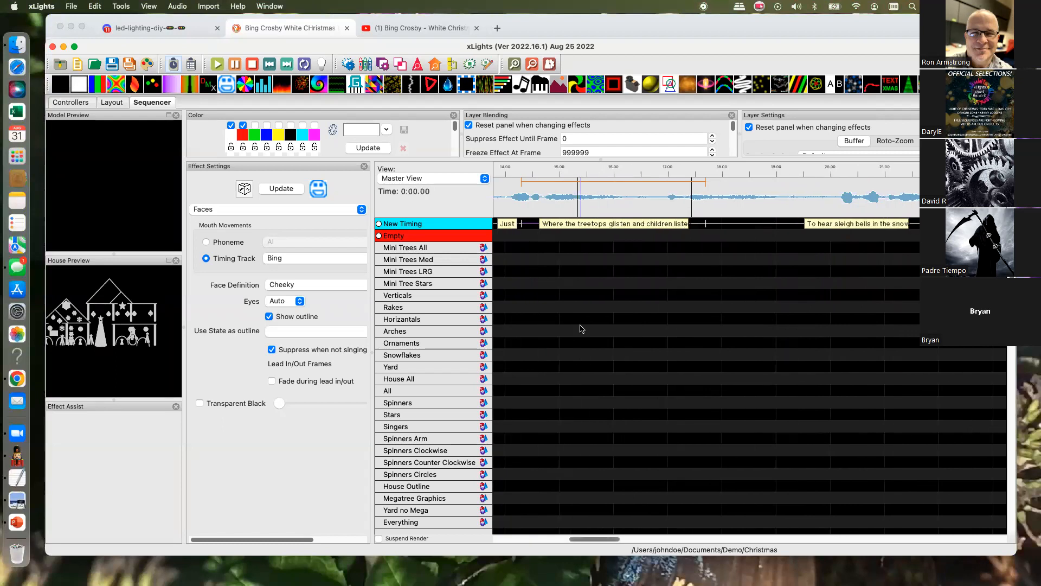
{"action": "left_click_drag", "start_coordinate": [521, 225], "coordinate": [700, 242]}
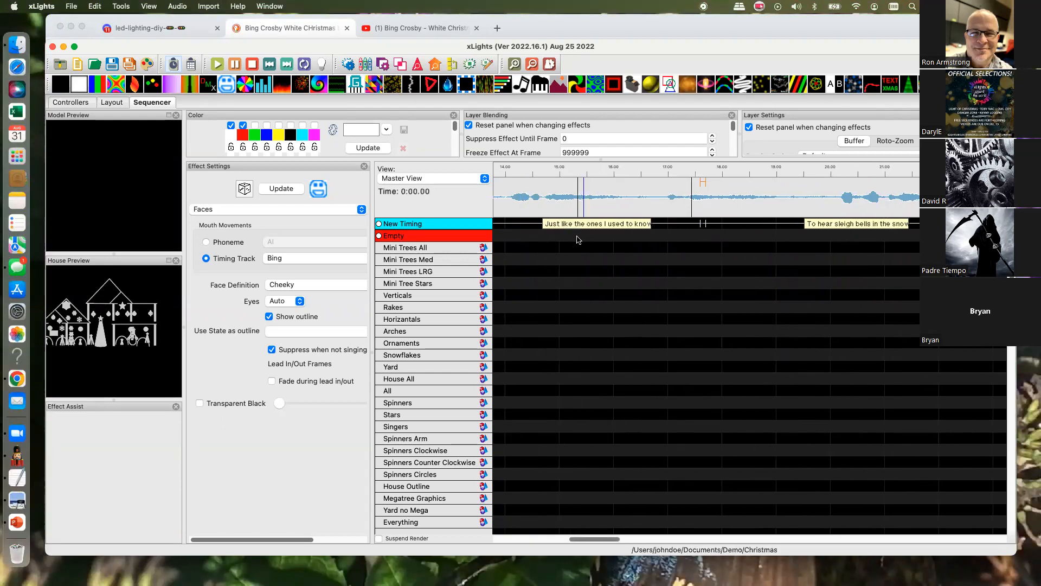
{"action": "left_click_drag", "start_coordinate": [571, 539], "coordinate": [522, 539]}
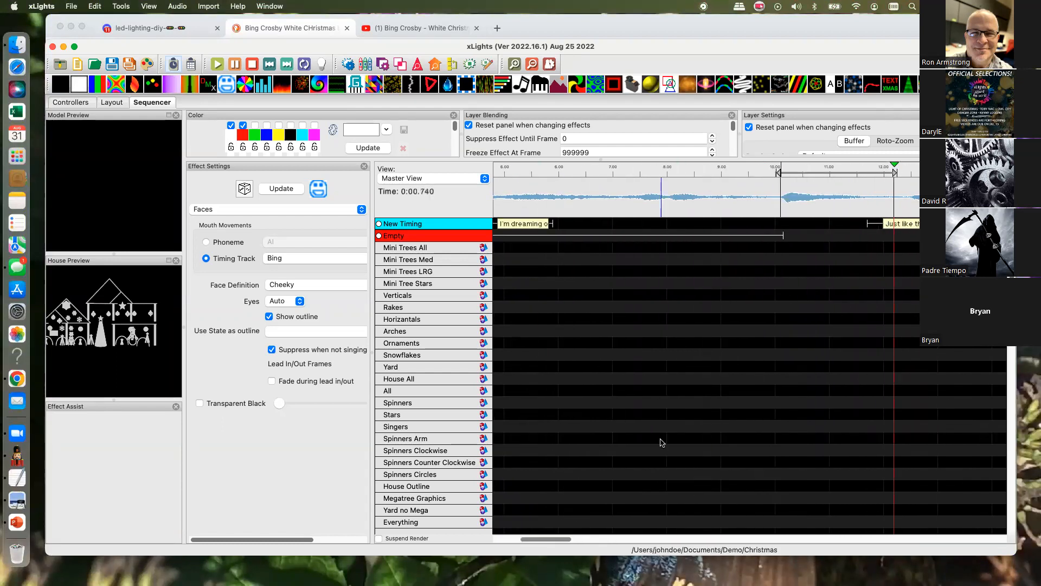
{"action": "left_click_drag", "start_coordinate": [868, 224], "coordinate": [947, 225]}
{"action": "left_click_drag", "start_coordinate": [561, 542], "coordinate": [600, 541]}
{"action": "left_click_drag", "start_coordinate": [564, 227], "coordinate": [711, 226]}
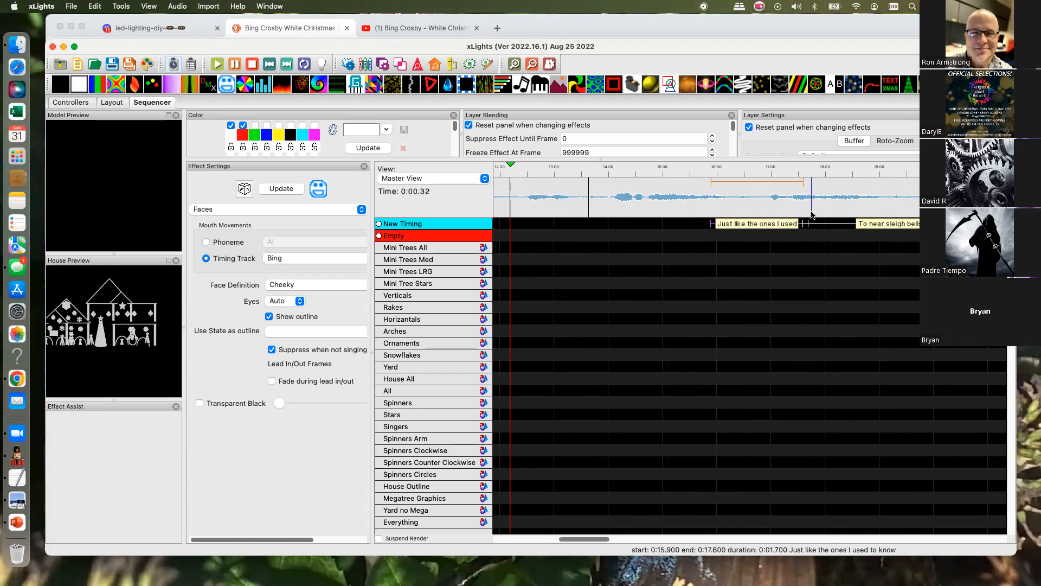
- Extend "Where the treetops glisten" to 22.25 s and "To hear sleigh bells in the snow" to about 25.4 s, moving the "Just like" start to about 17.2 s
{"action": "left_click_drag", "start_coordinate": [808, 223], "coordinate": [938, 225]}
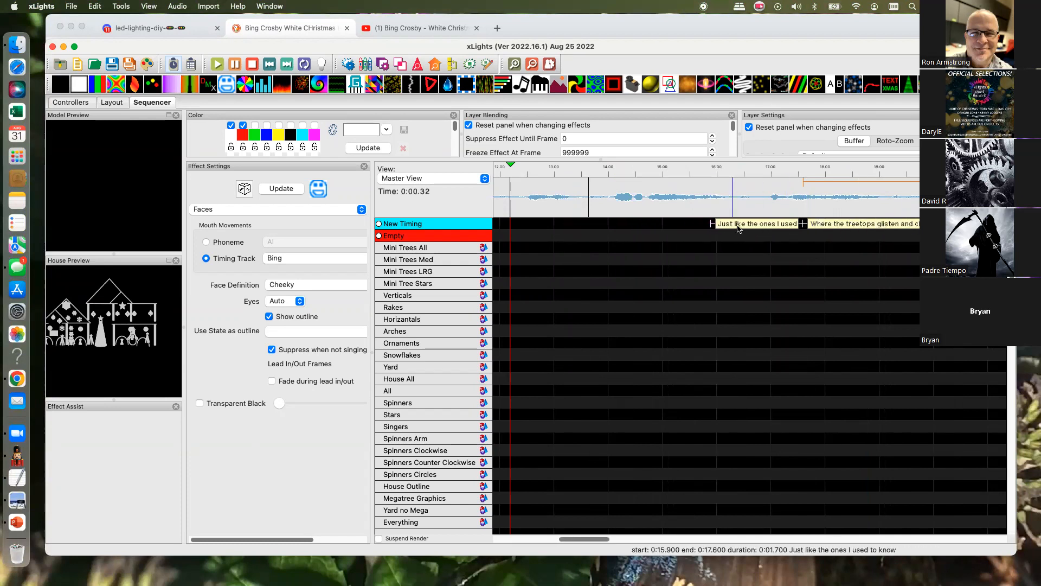
{"action": "left_click_drag", "start_coordinate": [711, 225], "coordinate": [781, 225]}
{"action": "left_click_drag", "start_coordinate": [592, 539], "coordinate": [625, 543]}
{"action": "left_click_drag", "start_coordinate": [623, 226], "coordinate": [725, 227]}
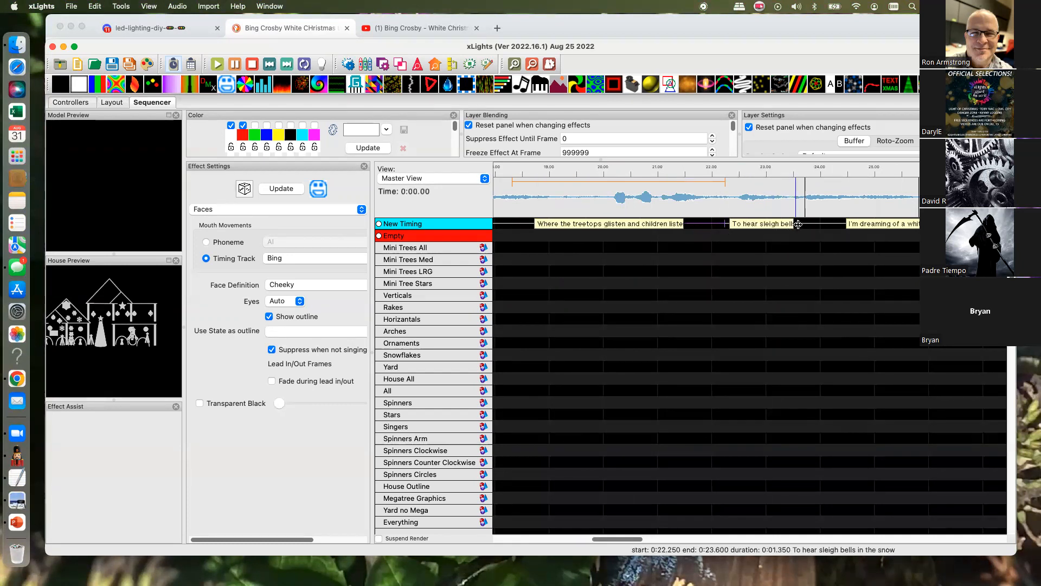
{"action": "left_click_drag", "start_coordinate": [798, 225], "coordinate": [896, 224]}
{"action": "left_click", "coordinate": [512, 495]}
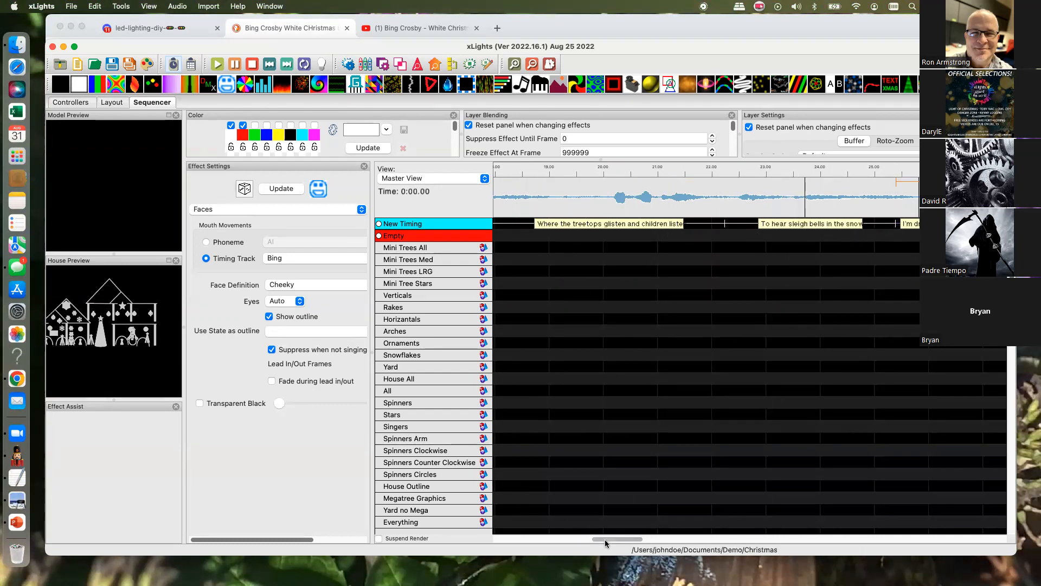
- Set "Just like the ones I used to know" to start at 17.7 s and end at 18.55 s
{"action": "left_click_drag", "start_coordinate": [610, 543], "coordinate": [575, 540]}
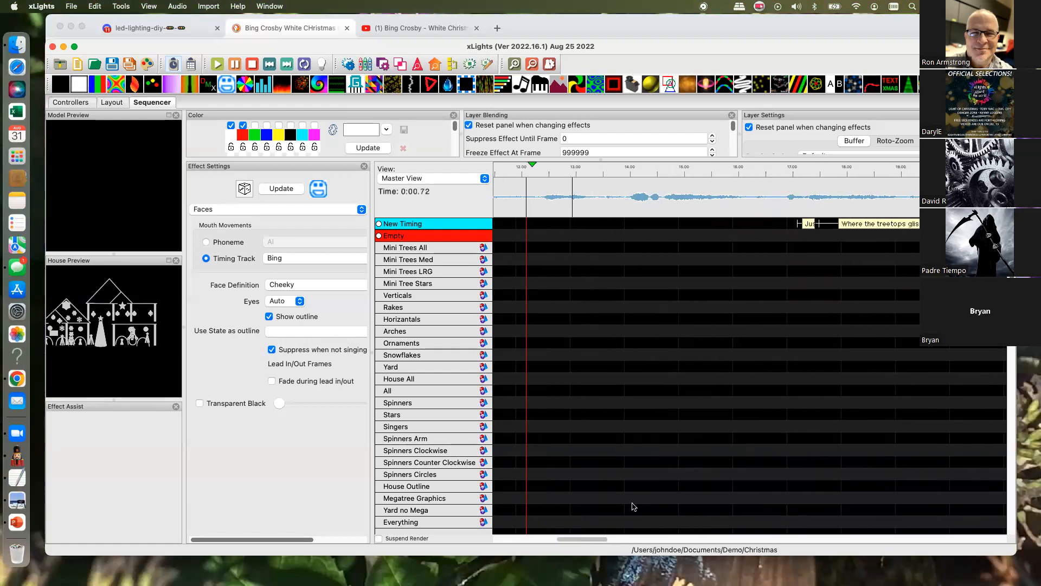
{"action": "left_click_drag", "start_coordinate": [823, 222], "coordinate": [877, 222]}
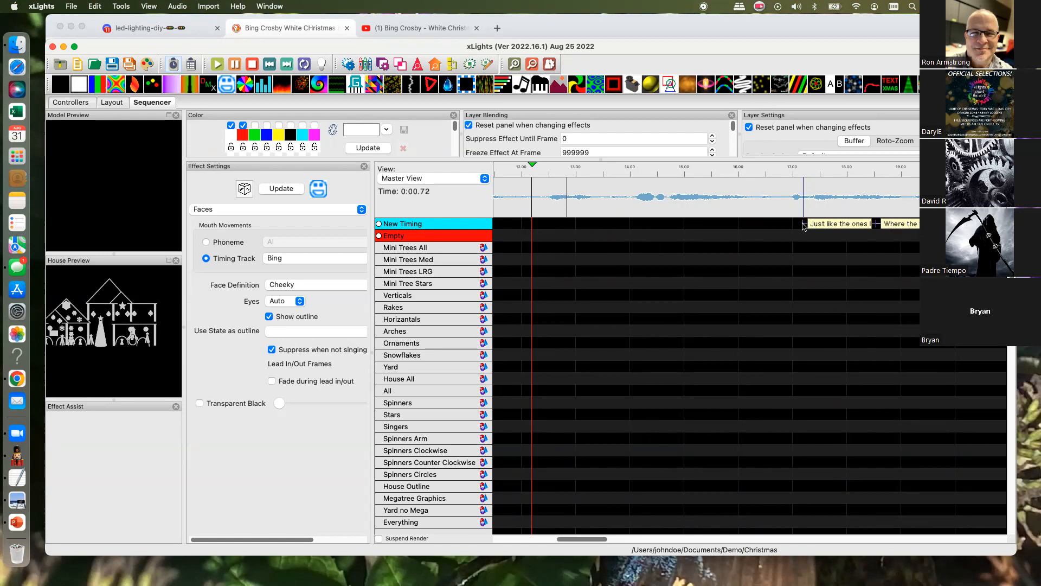
{"action": "left_click_drag", "start_coordinate": [803, 223], "coordinate": [831, 224]}
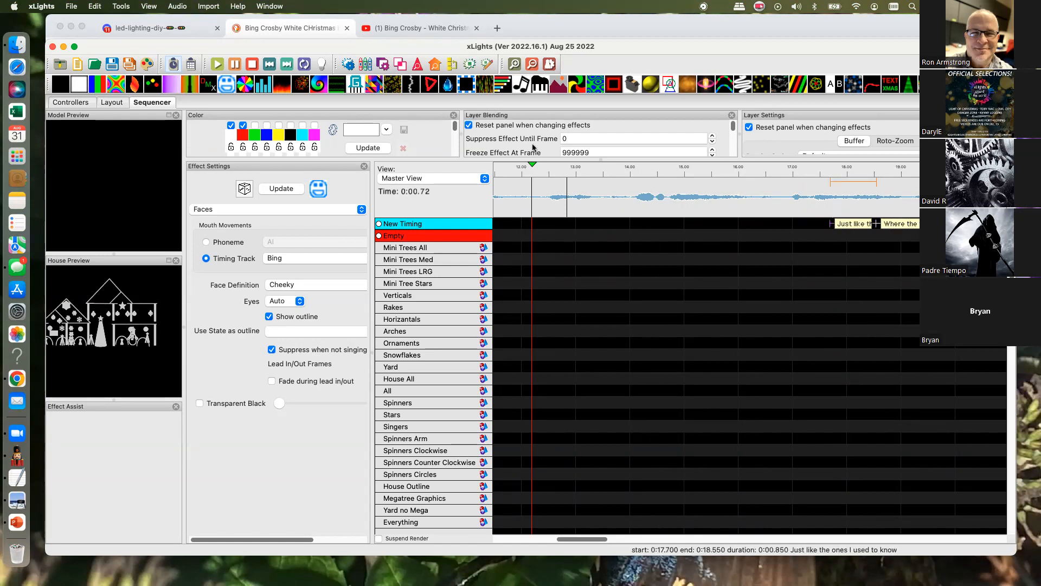
- Play the song from about 12 s, replay from about 16.8 s, and place a timing mark on the Empty track at about 18.9 s
{"action": "left_click", "coordinate": [218, 63]}
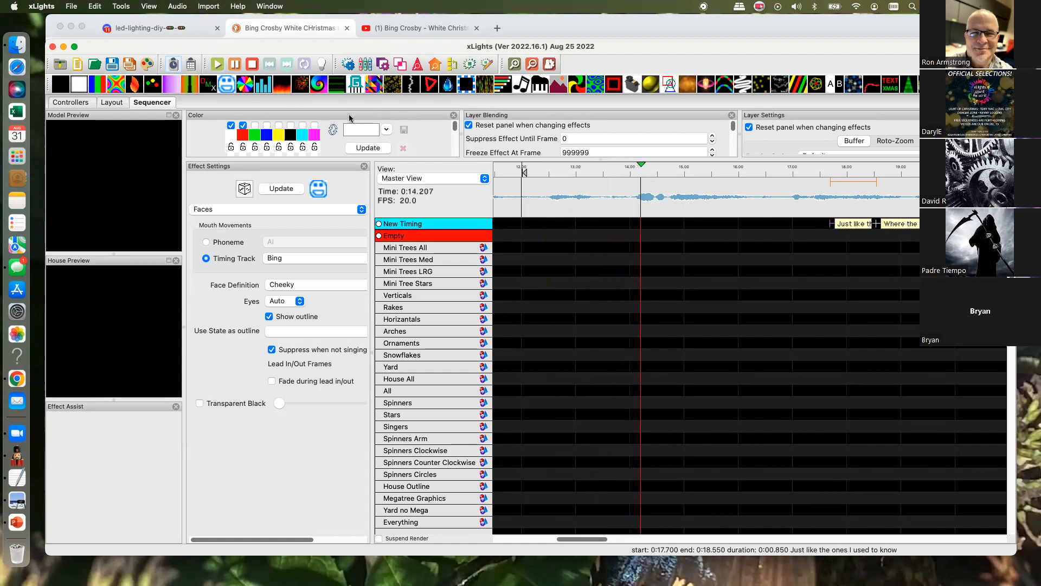
{"action": "left_click", "coordinate": [234, 66]}
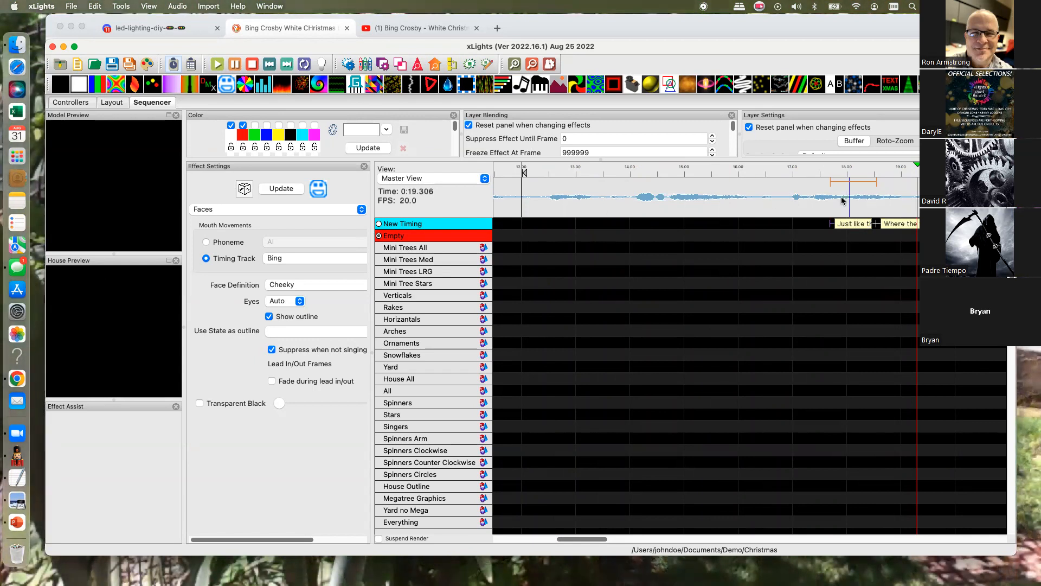
{"action": "scroll", "coordinate": [897, 201], "scroll_direction": "left", "scroll_amount": 4}
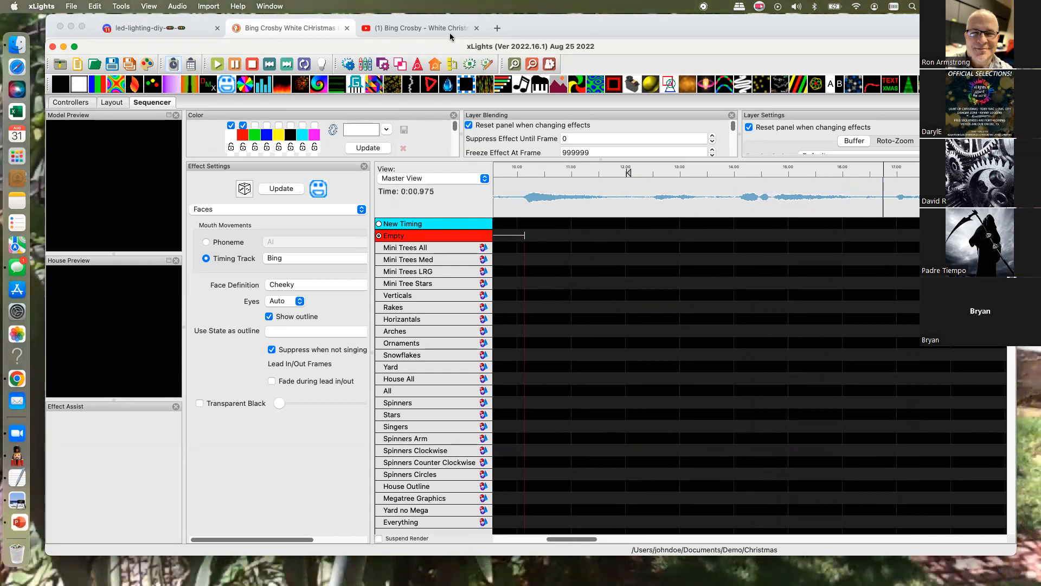
{"action": "left_click", "coordinate": [216, 64]}
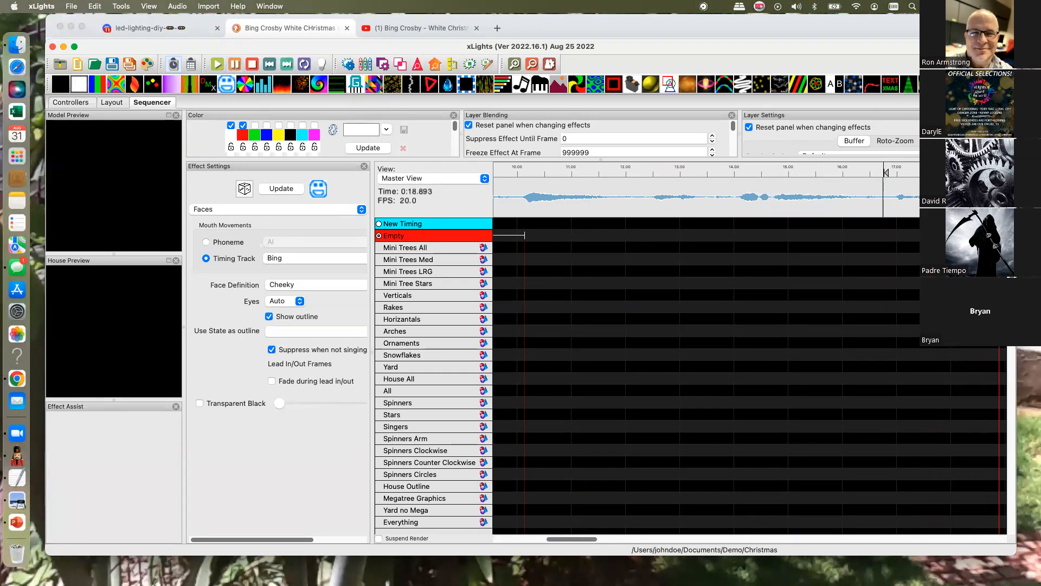
{"action": "key", "text": "t"}
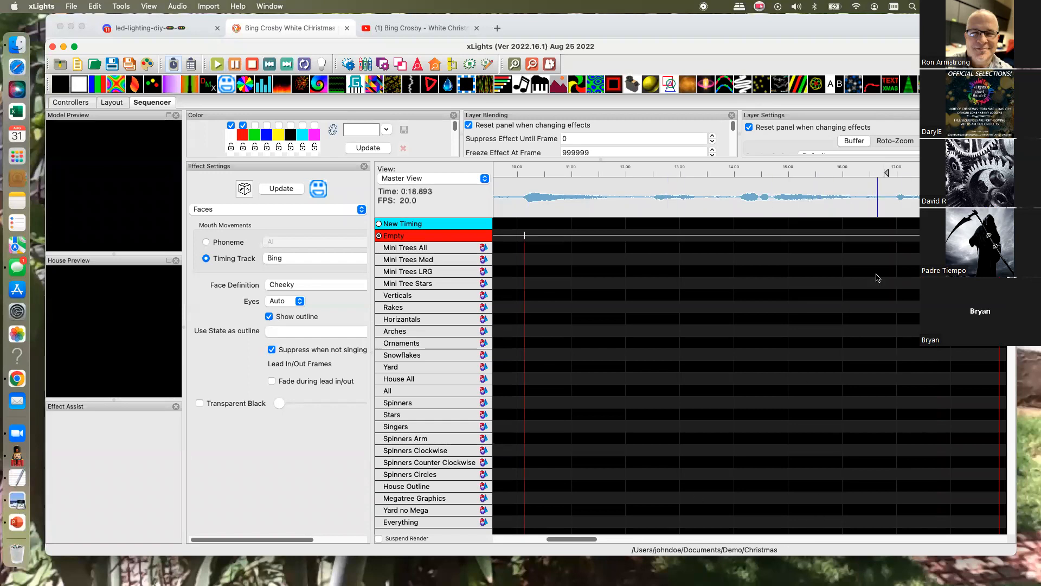
- Move "Just like the ones I used to know" past the new Empty mark so it runs from 19.2 to 21.1 s
{"action": "left_click_drag", "start_coordinate": [554, 538], "coordinate": [577, 539]}
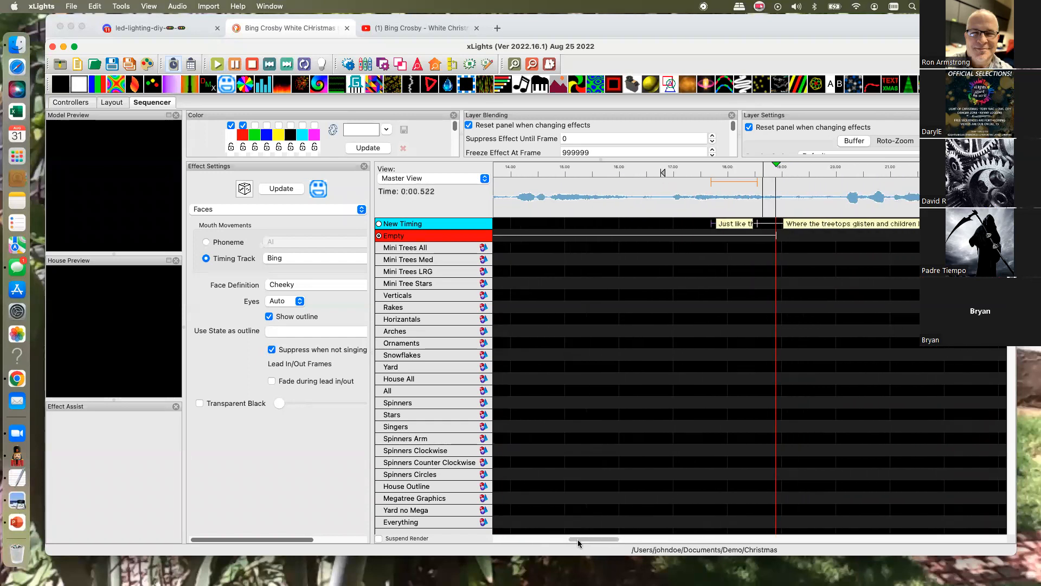
{"action": "left_click_drag", "start_coordinate": [762, 224], "coordinate": [902, 225]}
{"action": "left_click_drag", "start_coordinate": [715, 224], "coordinate": [798, 224]}
- Move the whole phrase "I'm dreaming of a white Christmas" on New Timing so it starts at the Empty mark at 10.15 s
{"action": "left_click_drag", "start_coordinate": [594, 538], "coordinate": [519, 538]}
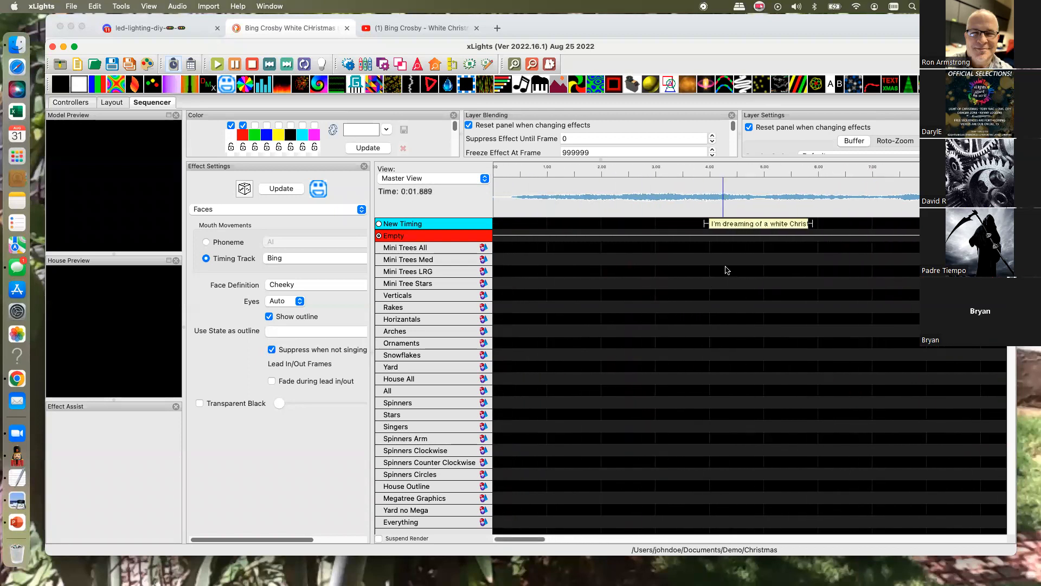
{"action": "left_click", "coordinate": [904, 248]}
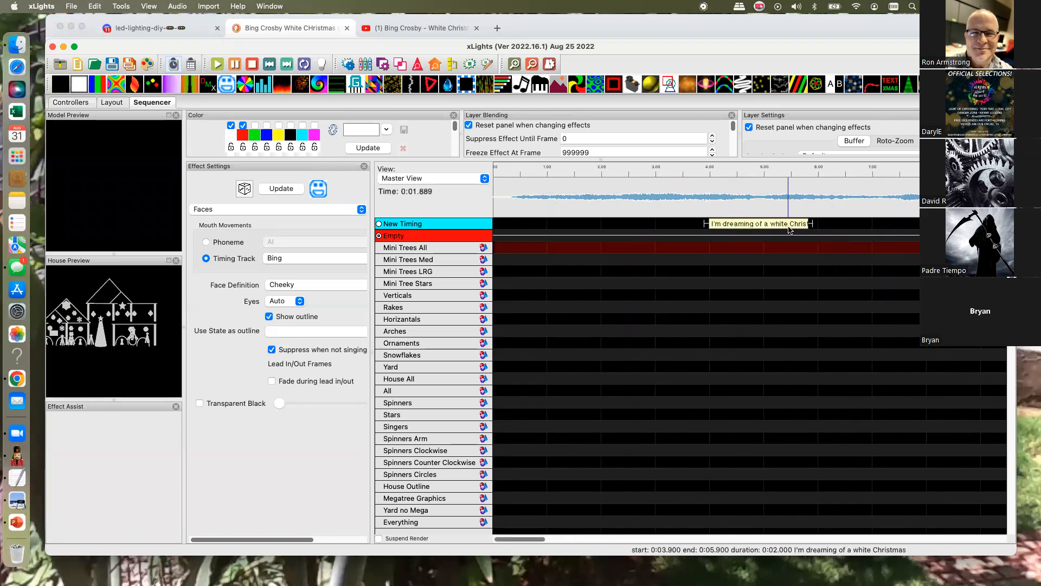
{"action": "left_click", "coordinate": [766, 221]}
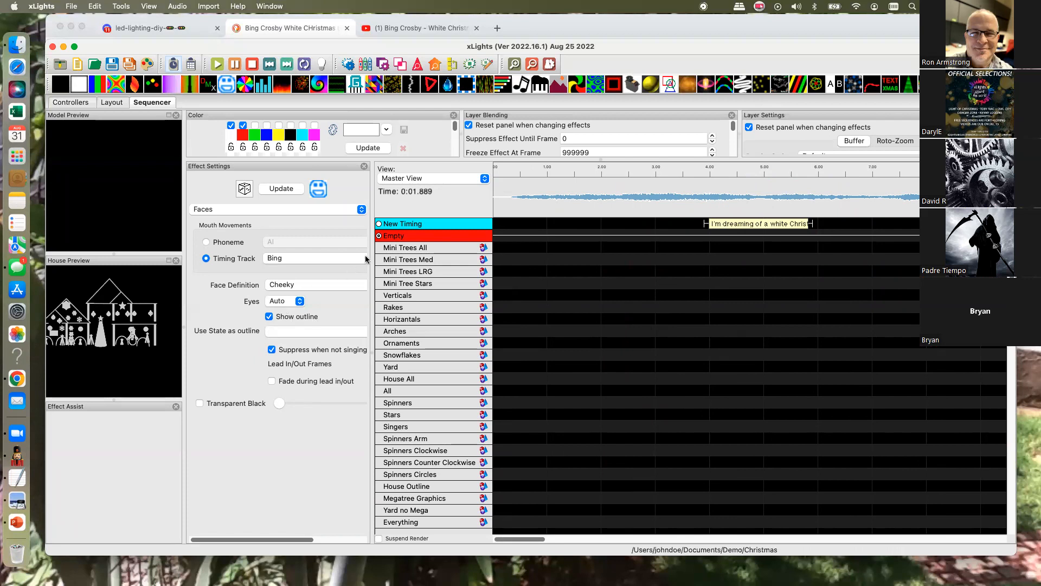
{"action": "scroll", "coordinate": [658, 276], "scroll_direction": "right", "scroll_amount": 1}
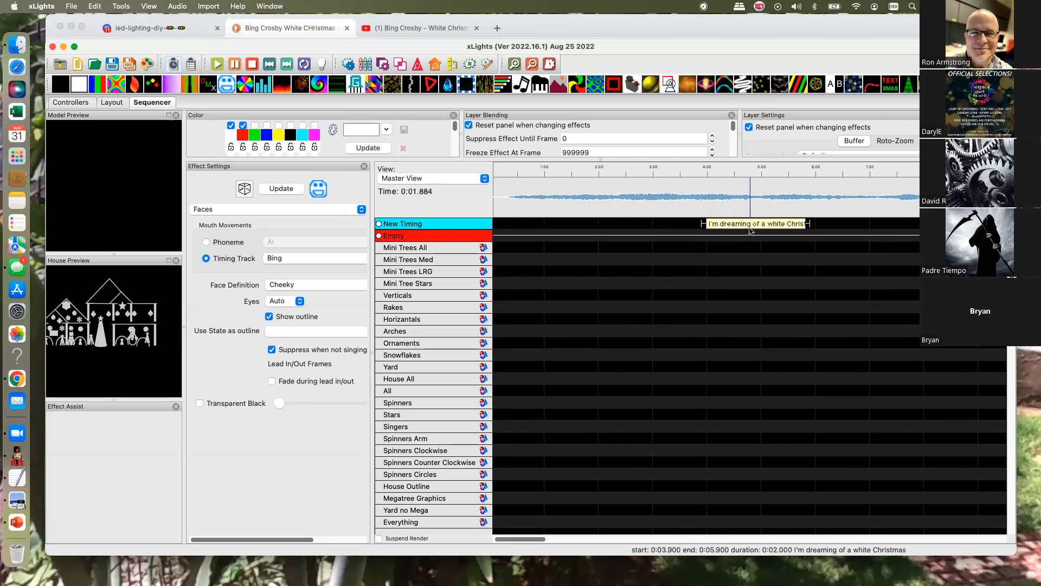
{"action": "left_click_drag", "start_coordinate": [755, 224], "coordinate": [1029, 224]}
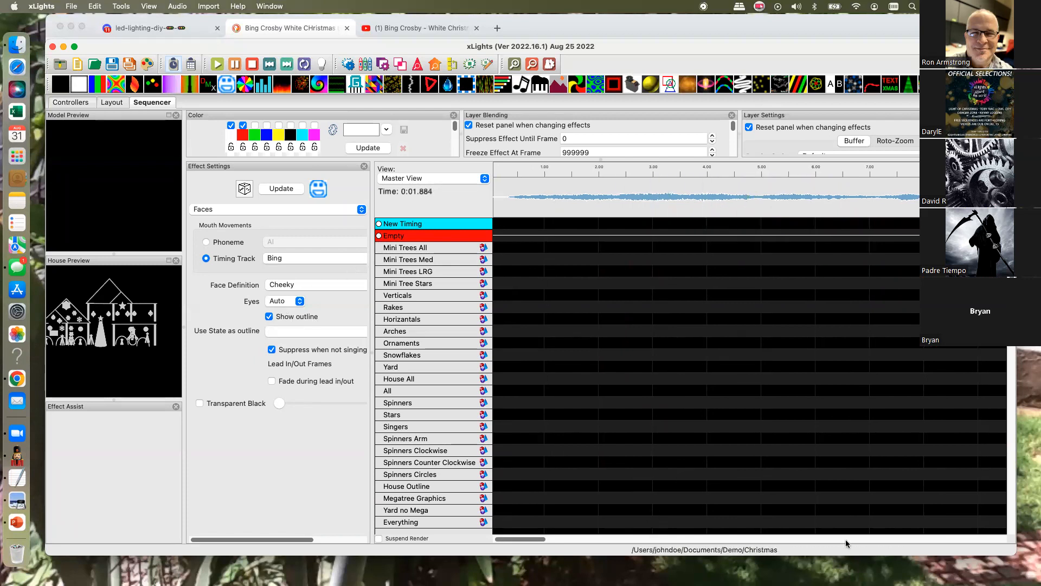
{"action": "left_click_drag", "start_coordinate": [517, 540], "coordinate": [563, 550]}
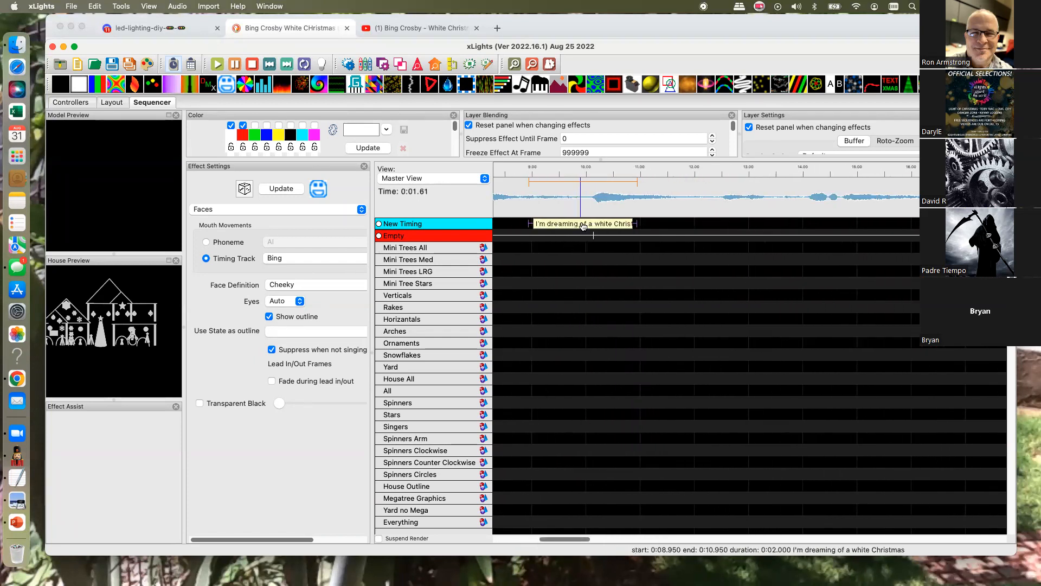
{"action": "left_click_drag", "start_coordinate": [582, 227], "coordinate": [645, 249]}
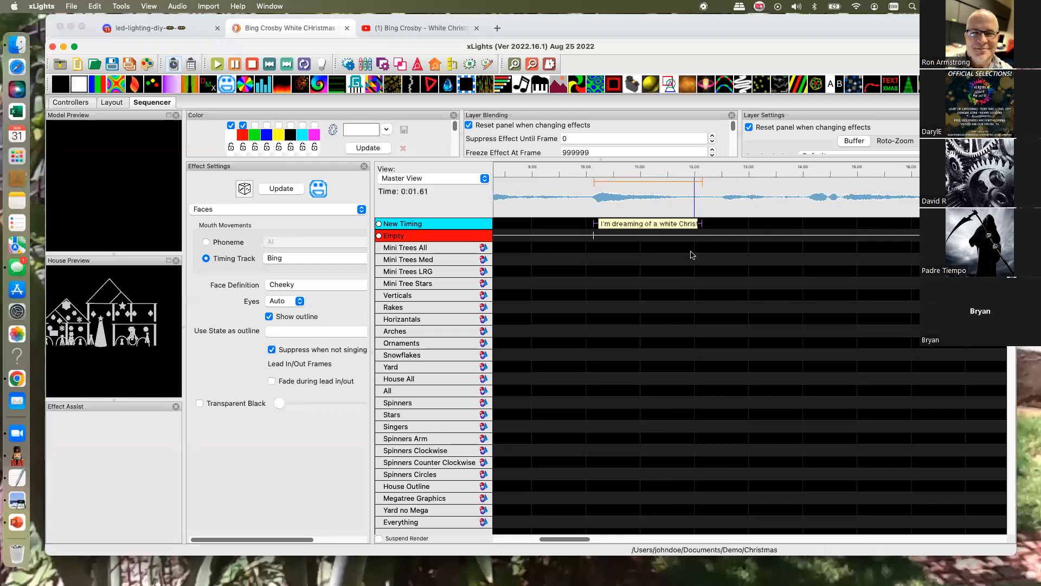
- Stretch the end of "I'm dreaming of a white Christmas" to 18.85 s, in line with the second Empty mark
{"action": "left_click_drag", "start_coordinate": [703, 230], "coordinate": [966, 234]}
{"action": "left_click_drag", "start_coordinate": [574, 543], "coordinate": [611, 545]}
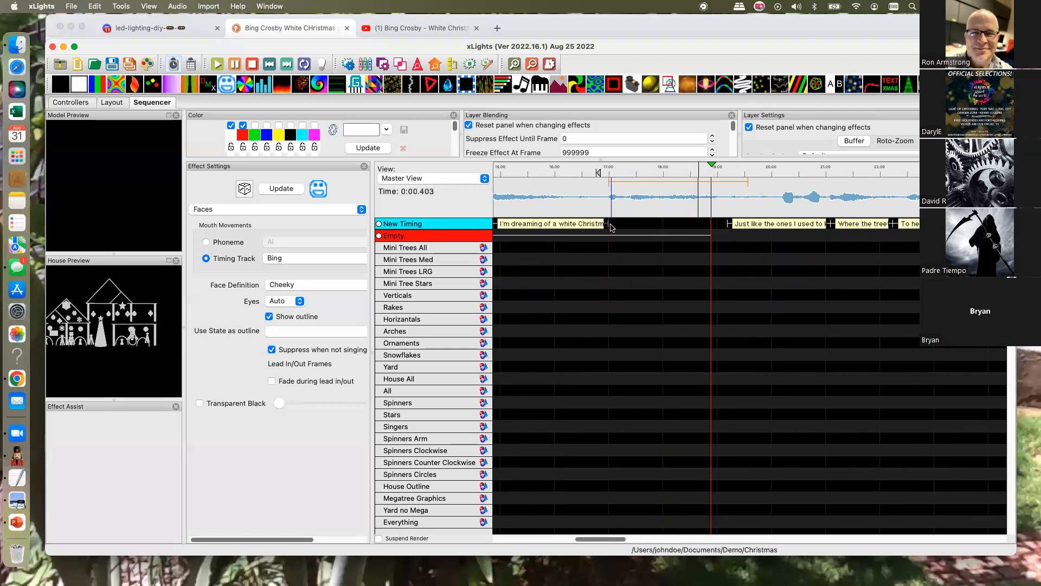
{"action": "left_click_drag", "start_coordinate": [611, 227], "coordinate": [709, 240]}
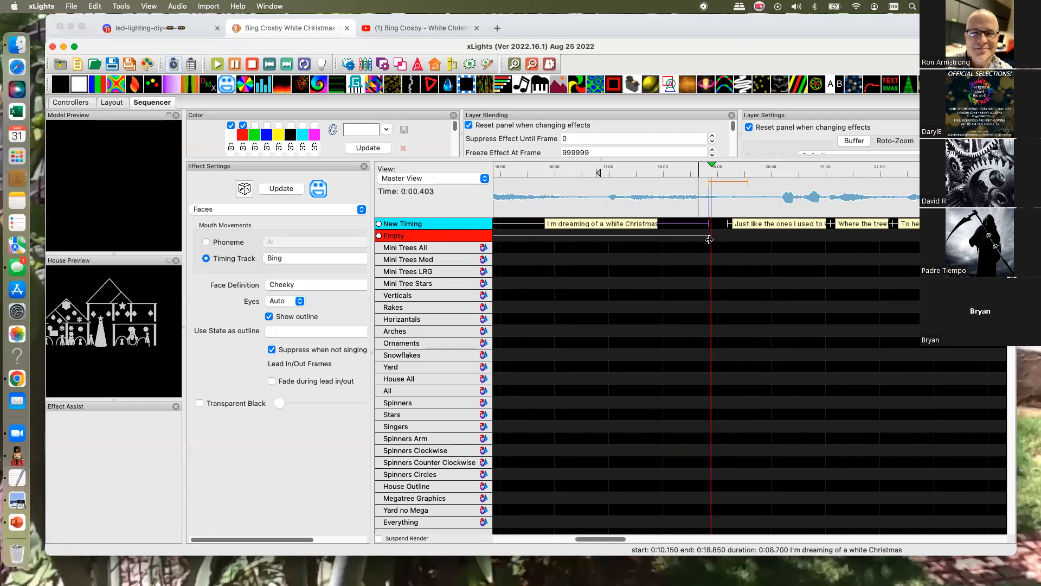
- Select the waveform from about 9.5 to 19.3 s and play it to check the first phrase against the vocals
{"action": "left_click_drag", "start_coordinate": [587, 539], "coordinate": [564, 539]}
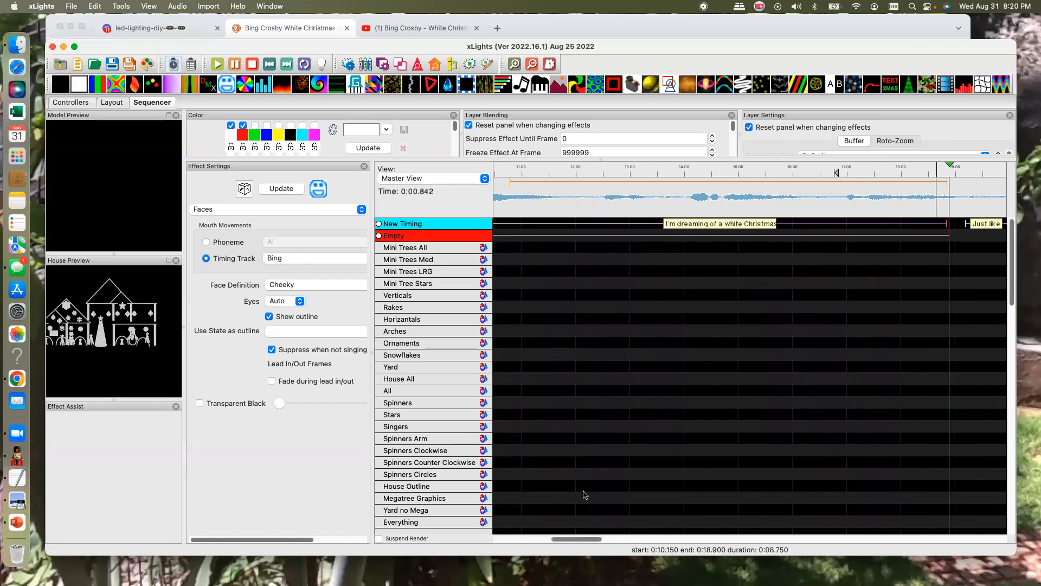
{"action": "left_click", "coordinate": [533, 65]}
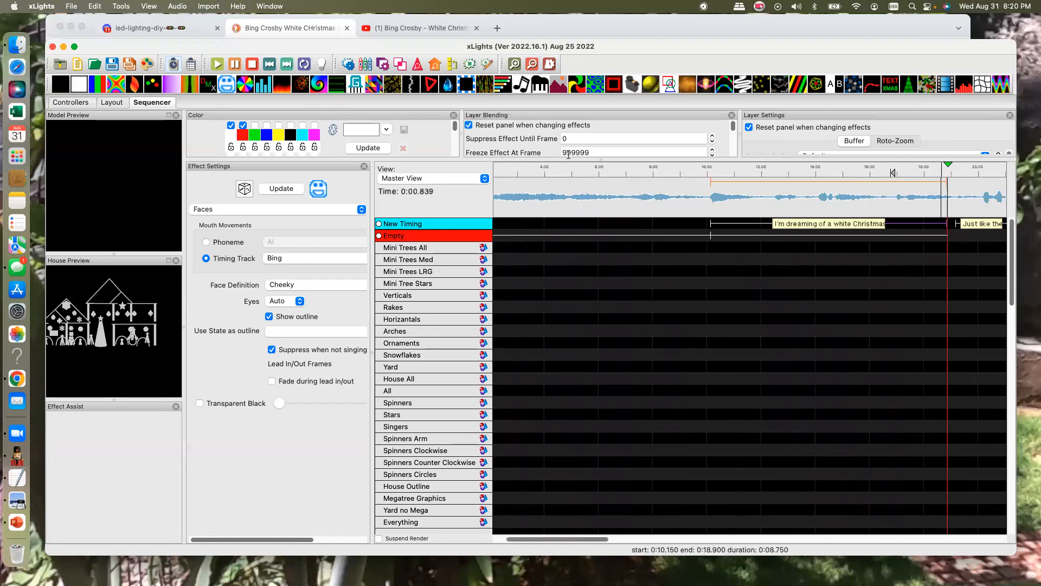
{"action": "left_click_drag", "start_coordinate": [694, 195], "coordinate": [959, 215]}
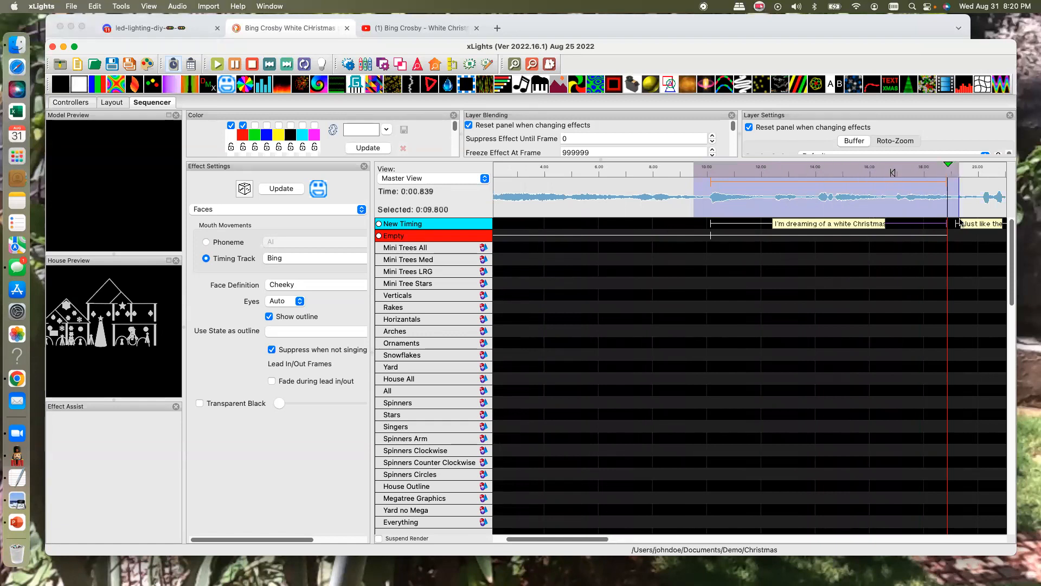
{"action": "left_click", "coordinate": [218, 64]}
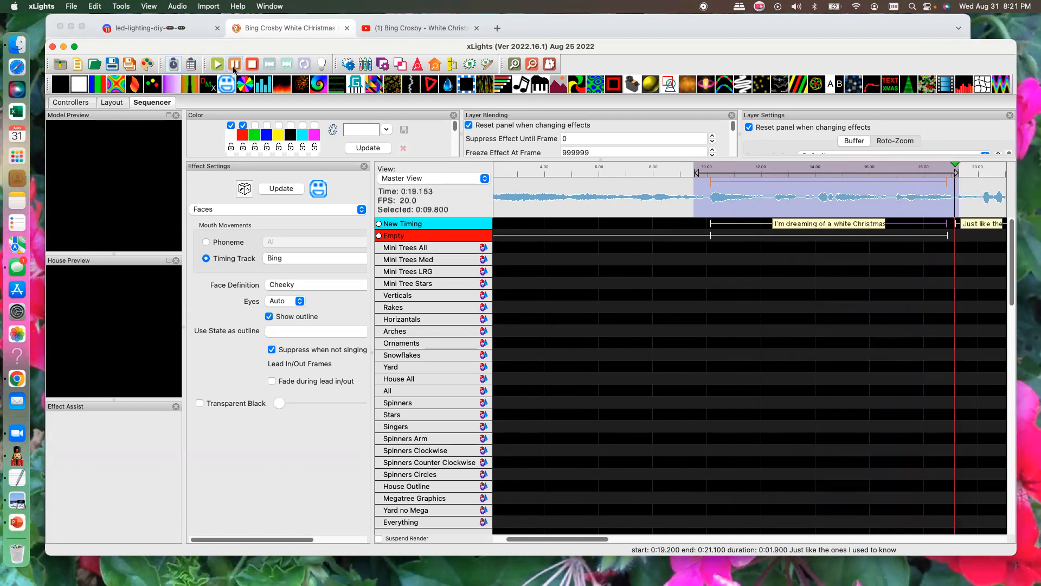
- Break down the phrase "I'm dreaming of a white Christmas" into individual words on New Timing
{"action": "right_click", "coordinate": [800, 228]}
{"action": "left_click", "coordinate": [780, 262]}
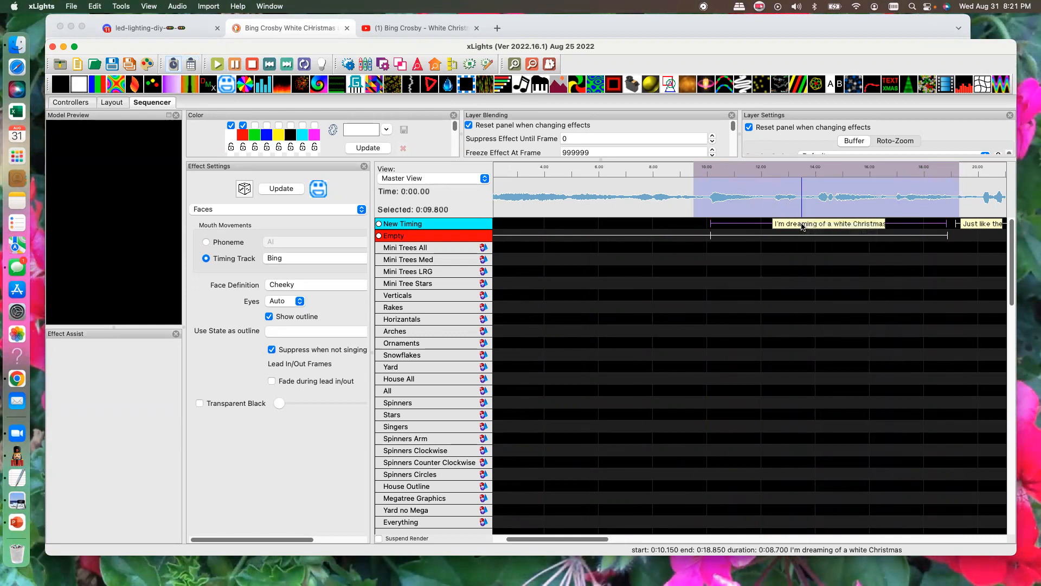
{"action": "right_click", "coordinate": [802, 228]}
{"action": "left_click", "coordinate": [821, 231]}
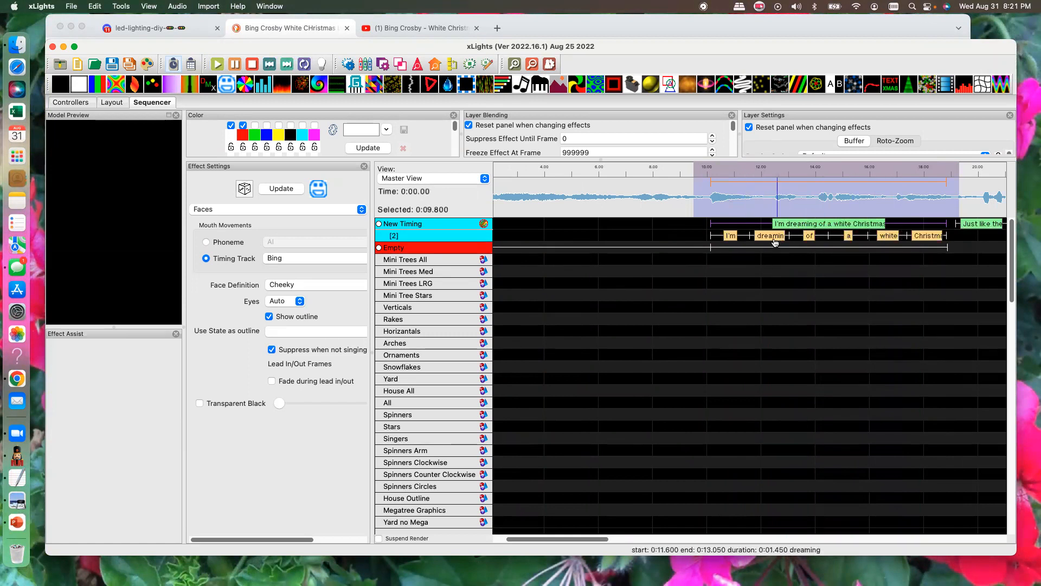
{"action": "scroll", "coordinate": [727, 245], "scroll_direction": "down", "scroll_amount": 1}
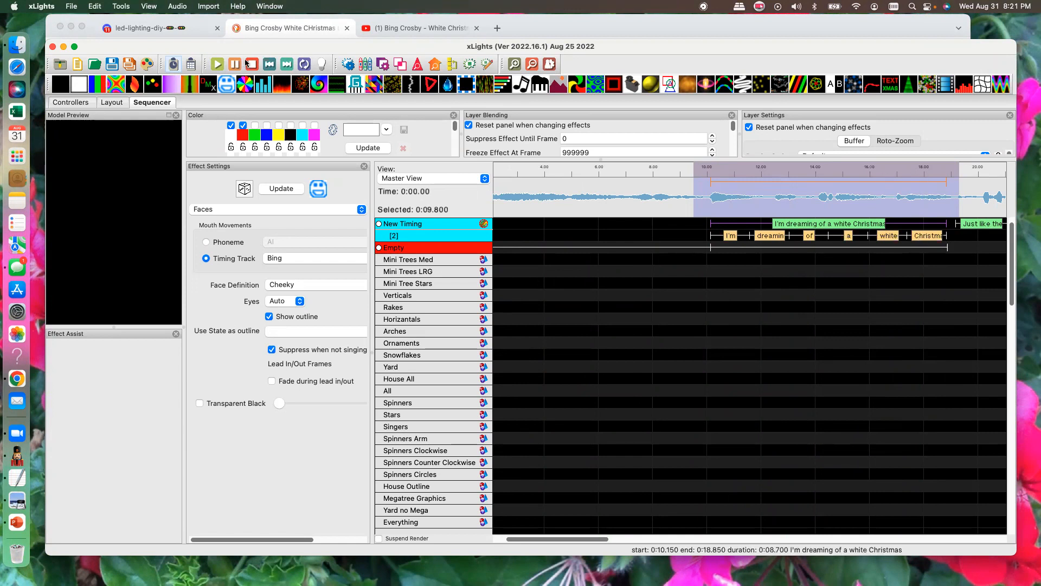
- Play the selected section and adjust "dreaming" to about 12.4 to 14 s and the start of "a" to 14.75 s on the word layer
{"action": "left_click", "coordinate": [220, 66]}
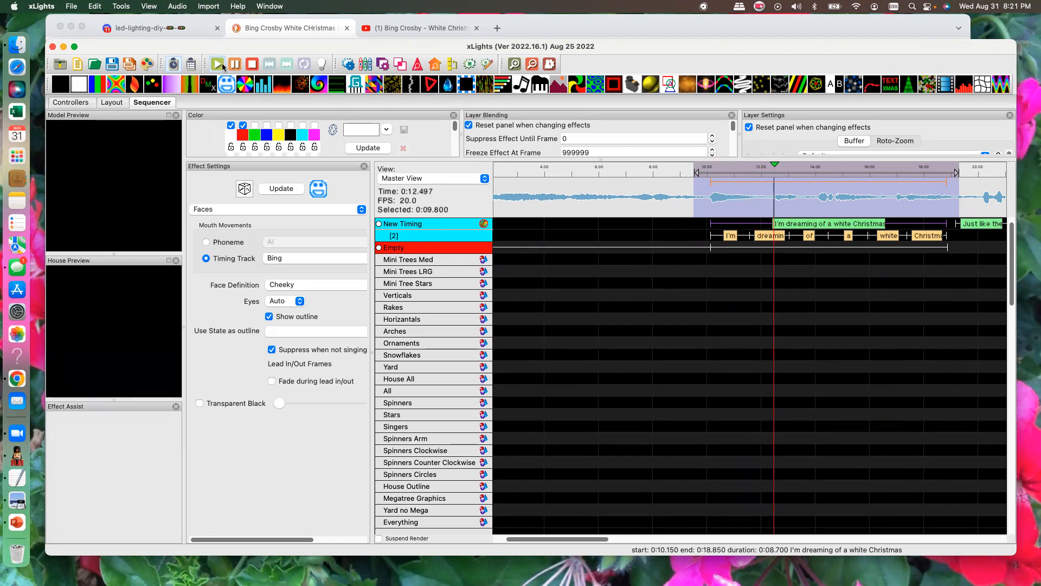
{"action": "left_click", "coordinate": [232, 65]}
{"action": "left_click", "coordinate": [770, 235]}
{"action": "left_click_drag", "start_coordinate": [751, 235], "coordinate": [818, 238]}
{"action": "left_click", "coordinate": [798, 238]}
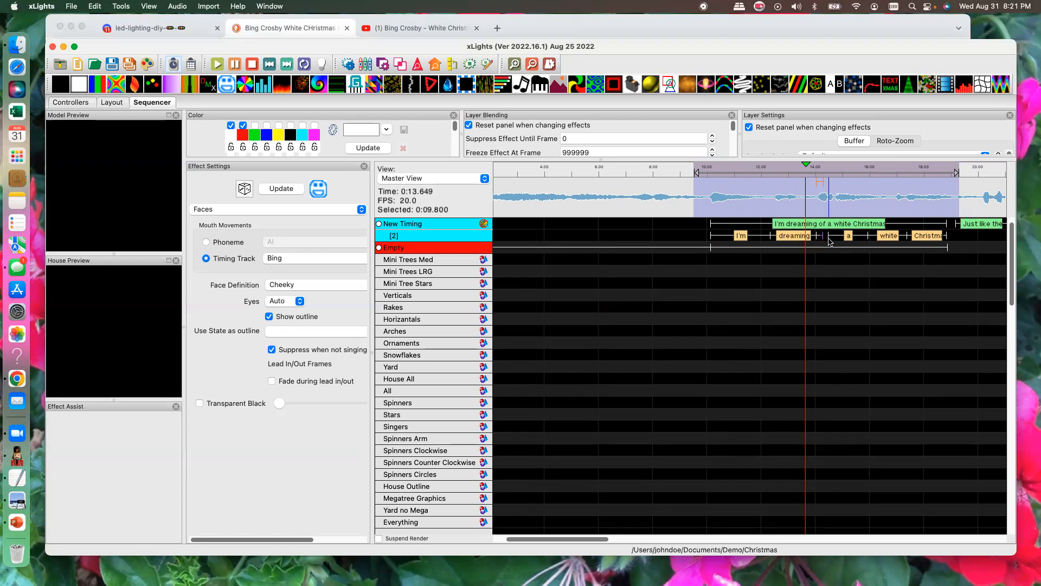
{"action": "left_click_drag", "start_coordinate": [828, 236], "coordinate": [835, 230]}
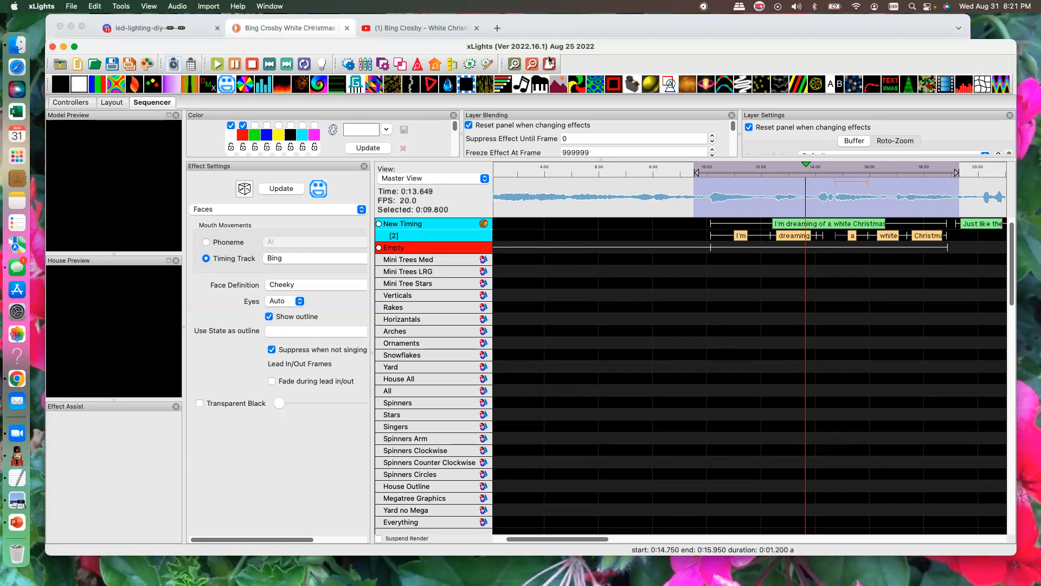
- Extend "dreaming" to 14.25 s and place "of" from 14.25 to 14.75 s on the word layer of New Timing
{"action": "left_click", "coordinate": [517, 66]}
{"action": "left_click", "coordinate": [514, 65]}
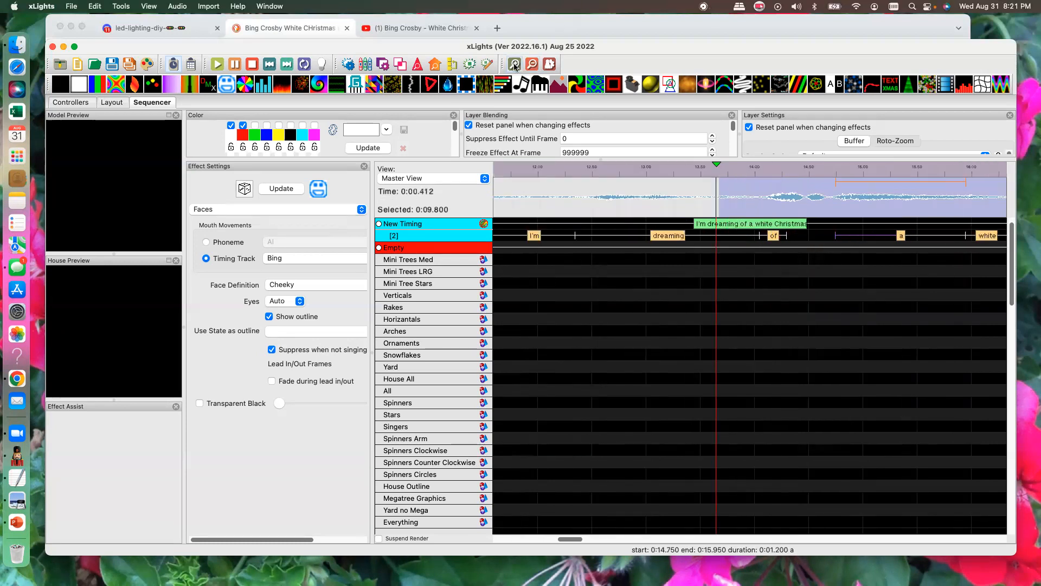
{"action": "left_click_drag", "start_coordinate": [759, 233], "coordinate": [835, 239]}
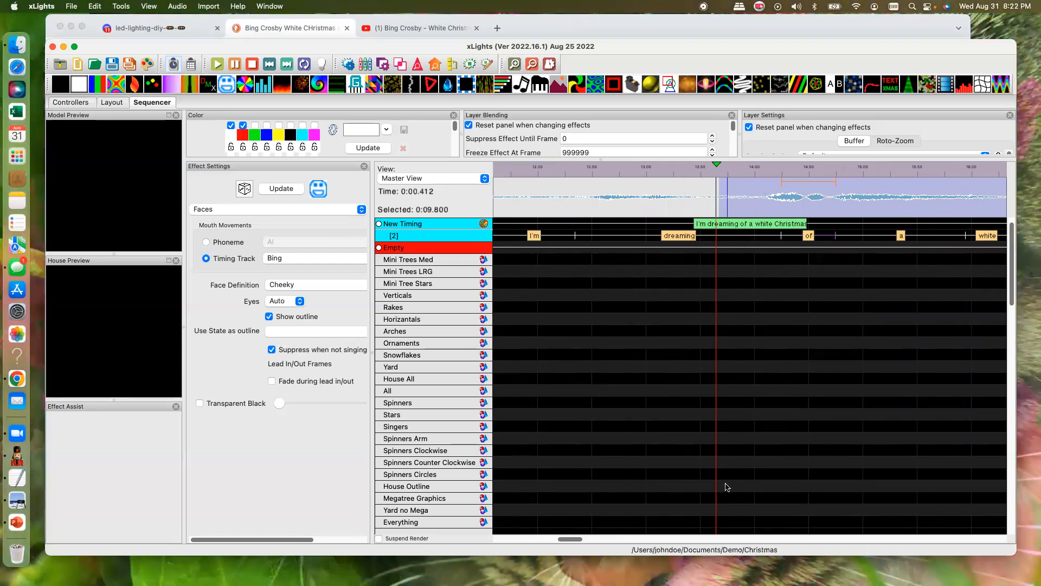
- Break down the words "I'm" and "dreaming" into phonemes on New Timing
{"action": "left_click_drag", "start_coordinate": [579, 539], "coordinate": [571, 537]}
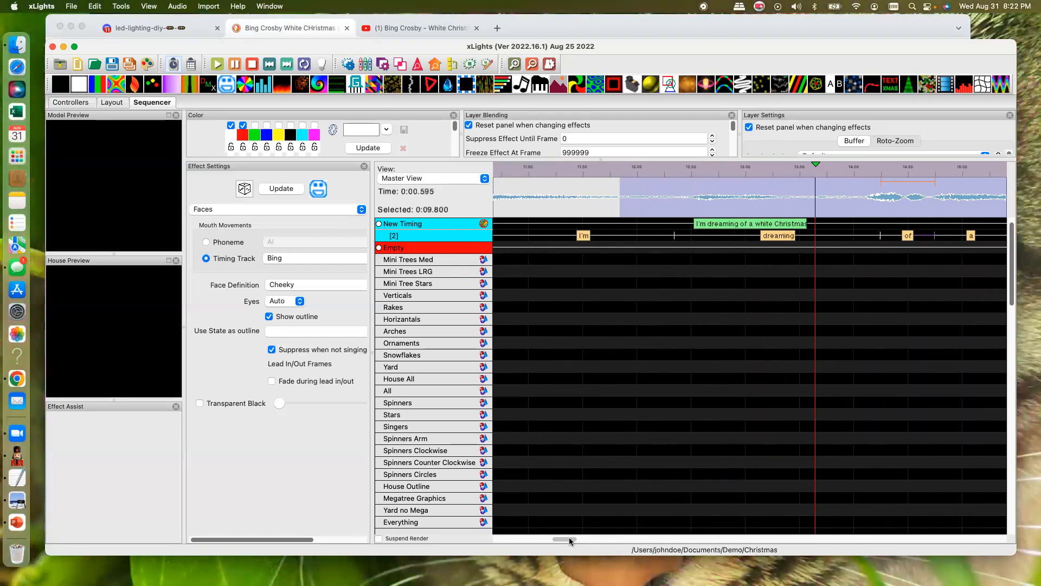
{"action": "left_click", "coordinate": [532, 64]}
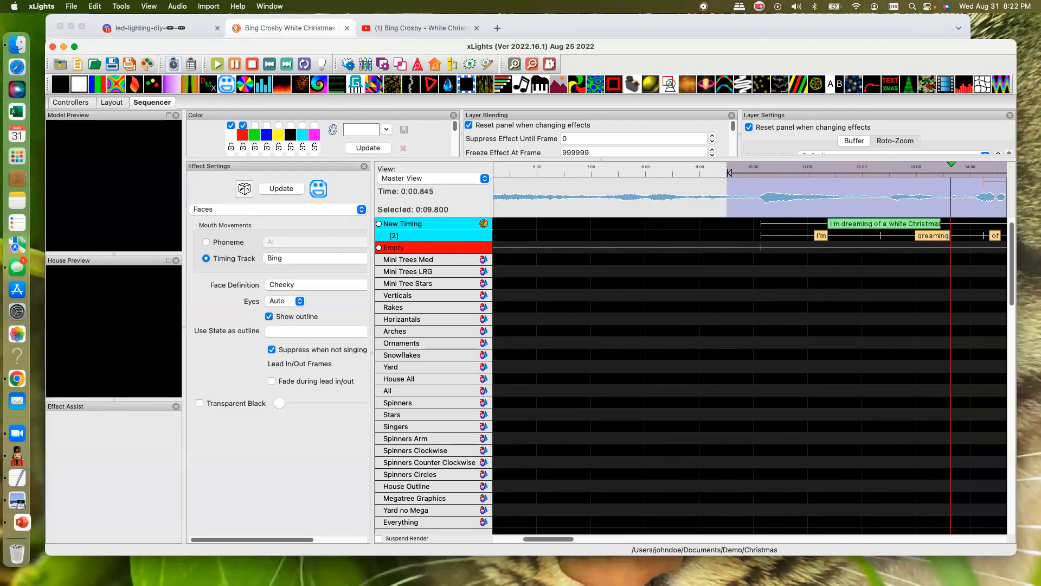
{"action": "left_click_drag", "start_coordinate": [561, 540], "coordinate": [587, 548]}
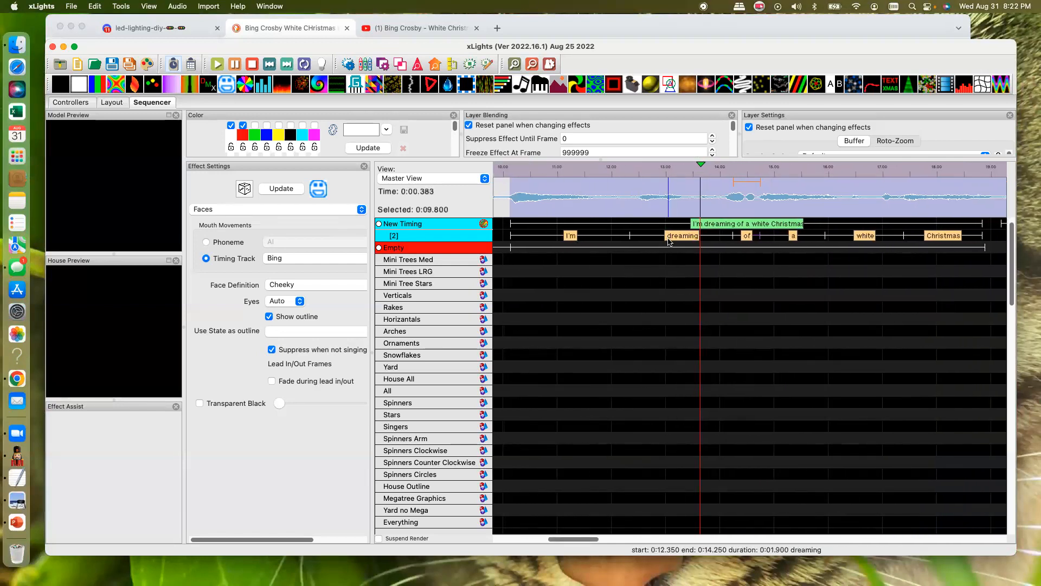
{"action": "left_click", "coordinate": [575, 238]}
{"action": "right_click", "coordinate": [574, 240]}
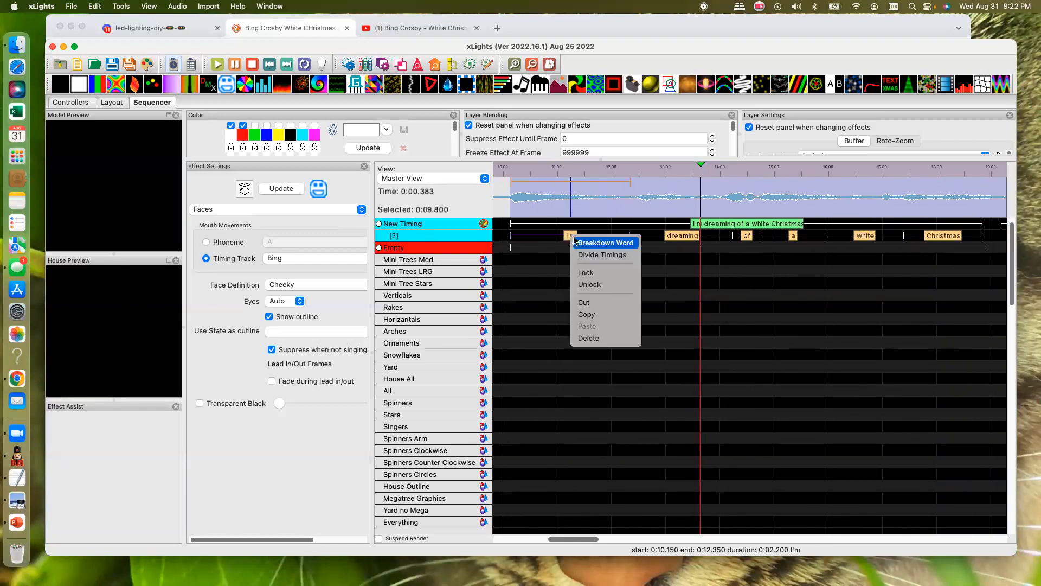
{"action": "left_click", "coordinate": [591, 243]}
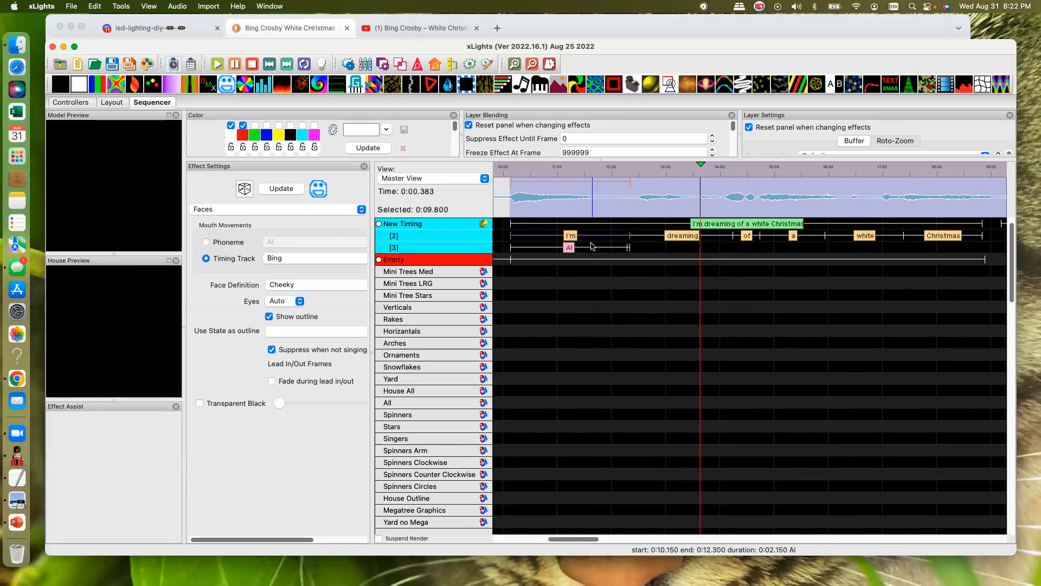
{"action": "right_click", "coordinate": [679, 238]}
{"action": "left_click", "coordinate": [690, 241]}
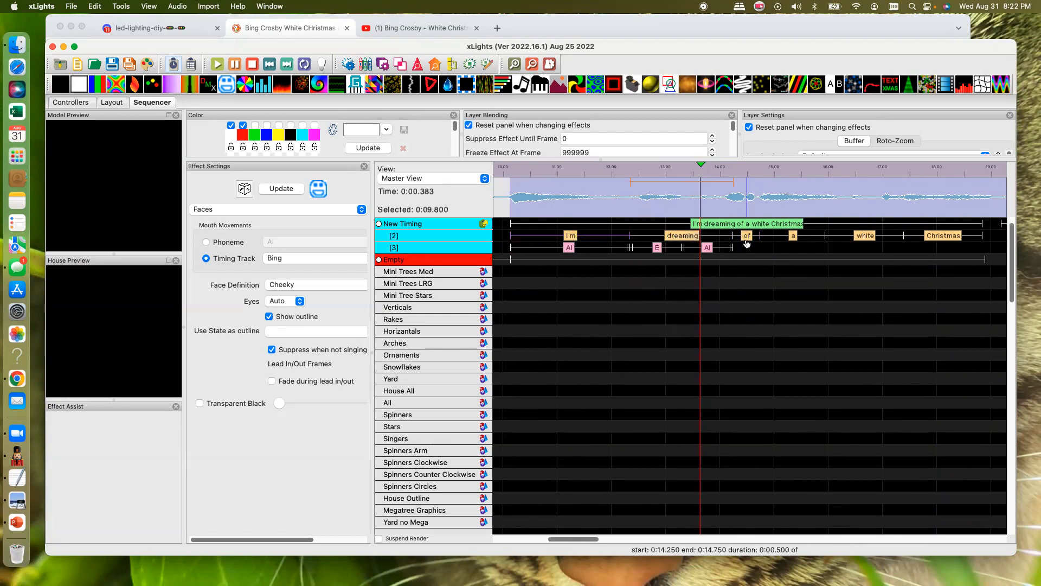
- Break down the remaining words "of", "a", "white" and "Christmas" of the first phrase into phonemes
{"action": "right_click", "coordinate": [748, 239]}
{"action": "left_click", "coordinate": [762, 249]}
{"action": "right_click", "coordinate": [790, 236]}
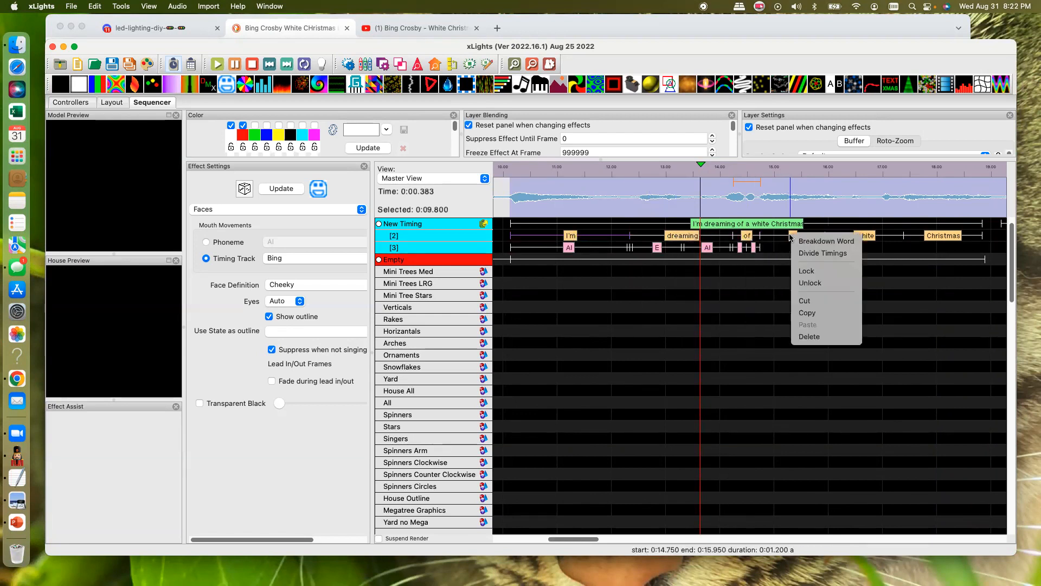
{"action": "left_click", "coordinate": [808, 245]}
{"action": "right_click", "coordinate": [865, 239]}
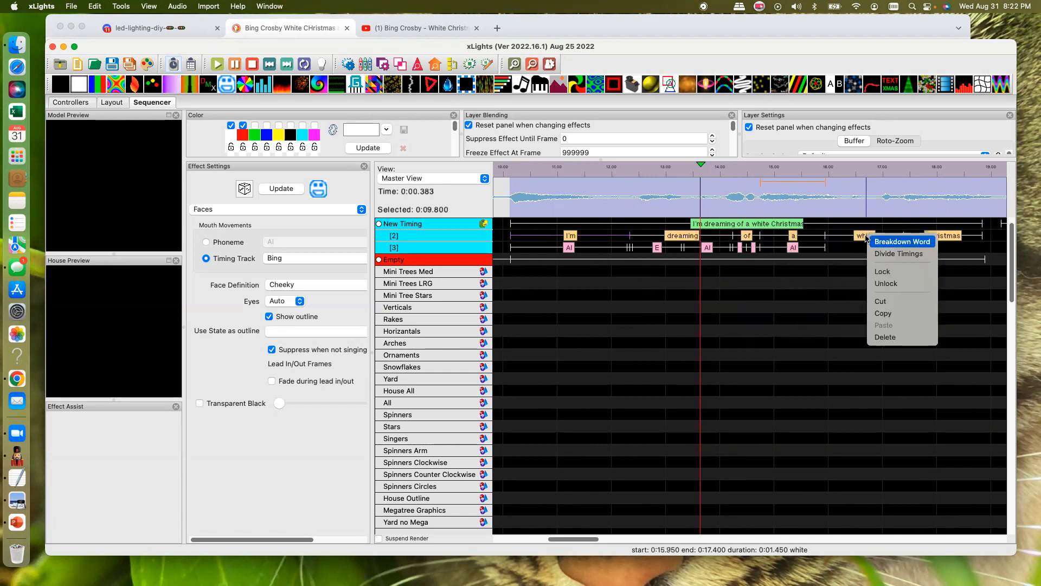
{"action": "left_click", "coordinate": [900, 242]}
{"action": "right_click", "coordinate": [936, 236]}
{"action": "left_click", "coordinate": [962, 243]}
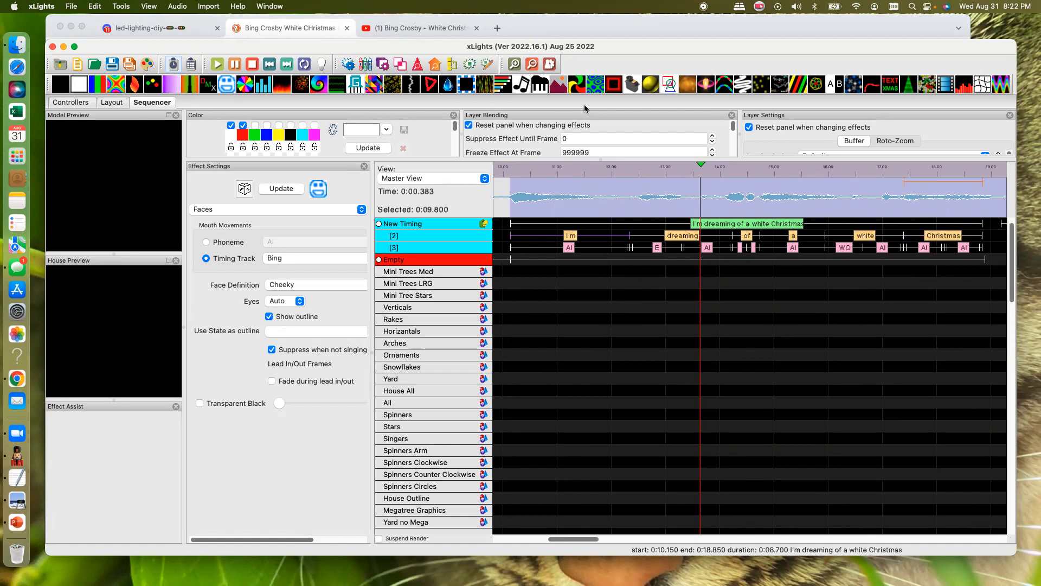
- Examine the phonemes under "I'm" up close, and view the whole first phrase with its word and phoneme layers
{"action": "left_click", "coordinate": [514, 65]}
{"action": "left_click", "coordinate": [515, 65]}
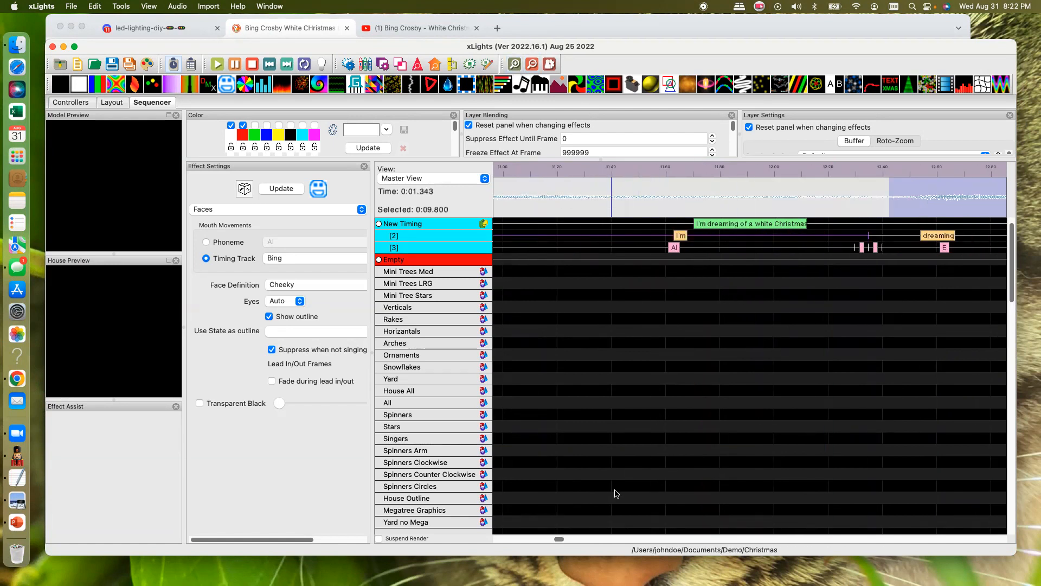
{"action": "left_click_drag", "start_coordinate": [557, 540], "coordinate": [552, 541]}
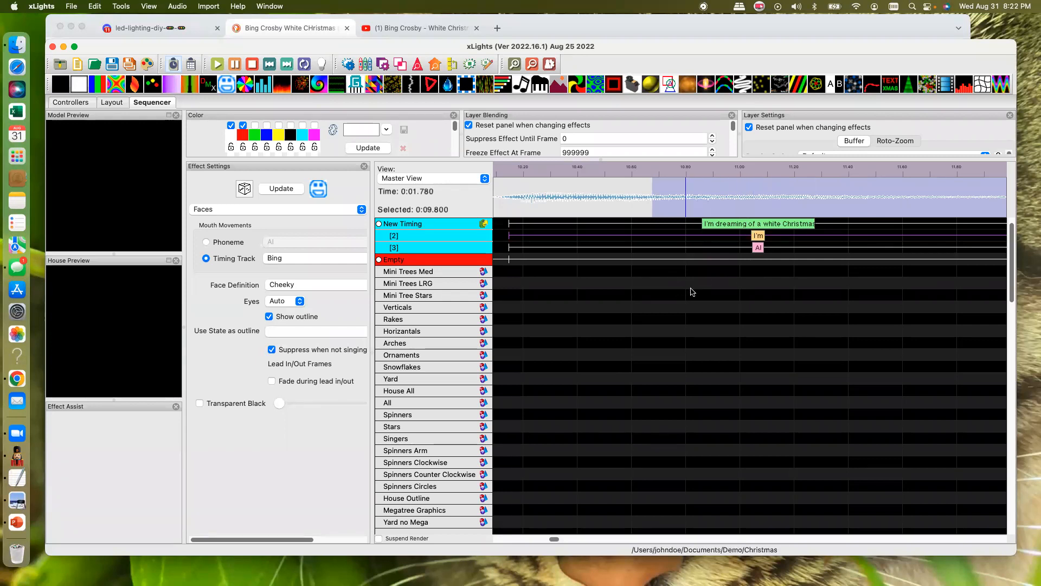
{"action": "left_click", "coordinate": [533, 65]}
{"action": "left_click", "coordinate": [533, 66]}
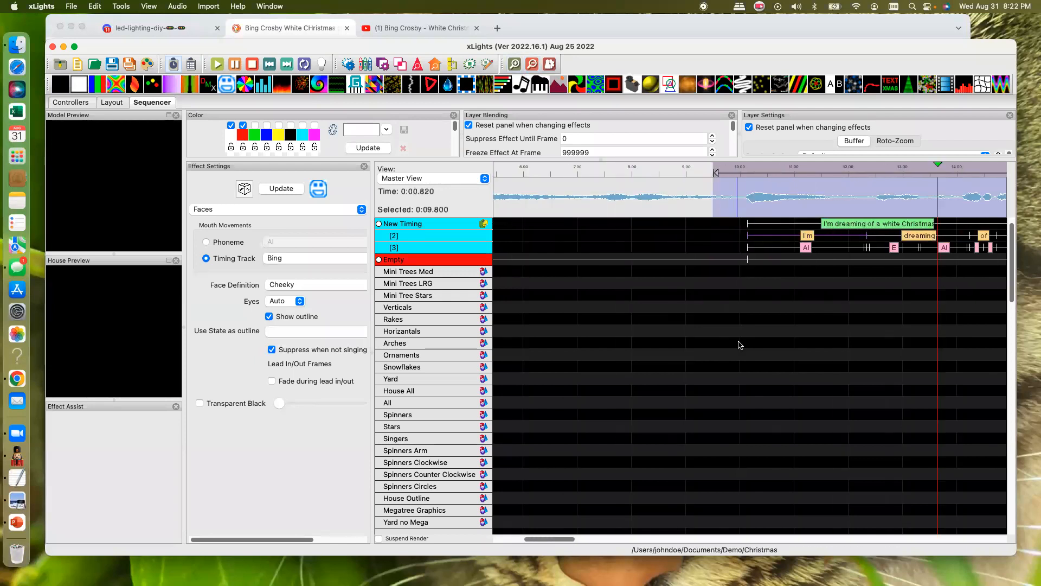
{"action": "scroll", "coordinate": [739, 345], "scroll_direction": "right", "scroll_amount": 5}
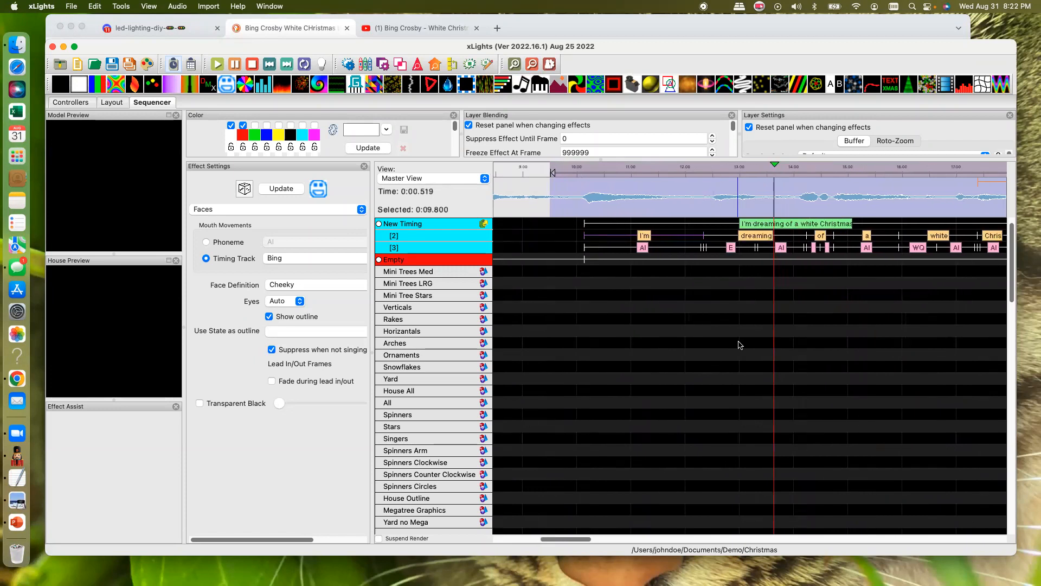
{"action": "left_click", "coordinate": [533, 67]}
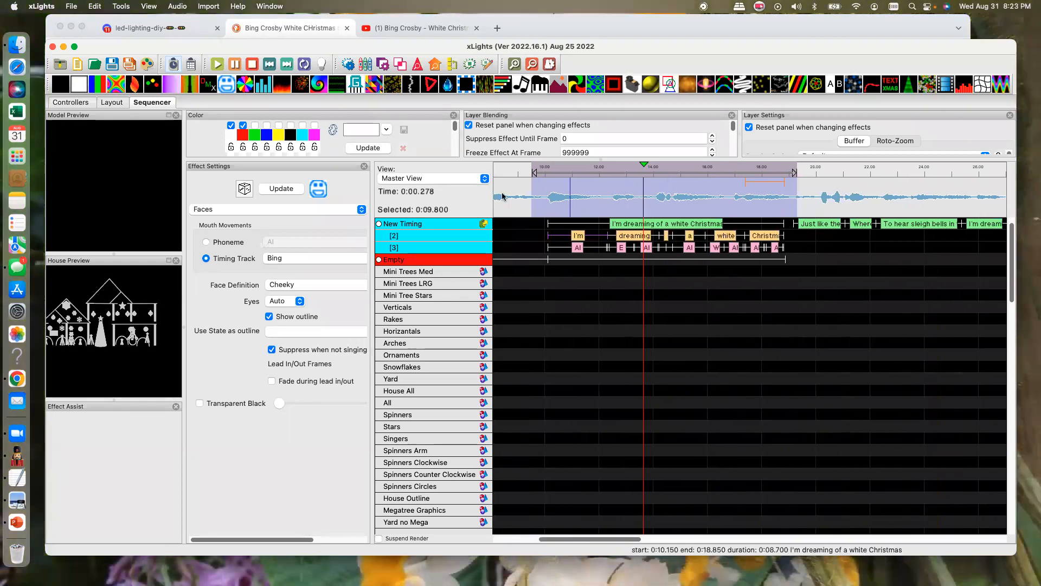
- Switch to the Demo view and place a Faces effect on the Matrix row from 9.35 to 19.55 s
{"action": "left_click", "coordinate": [404, 179]}
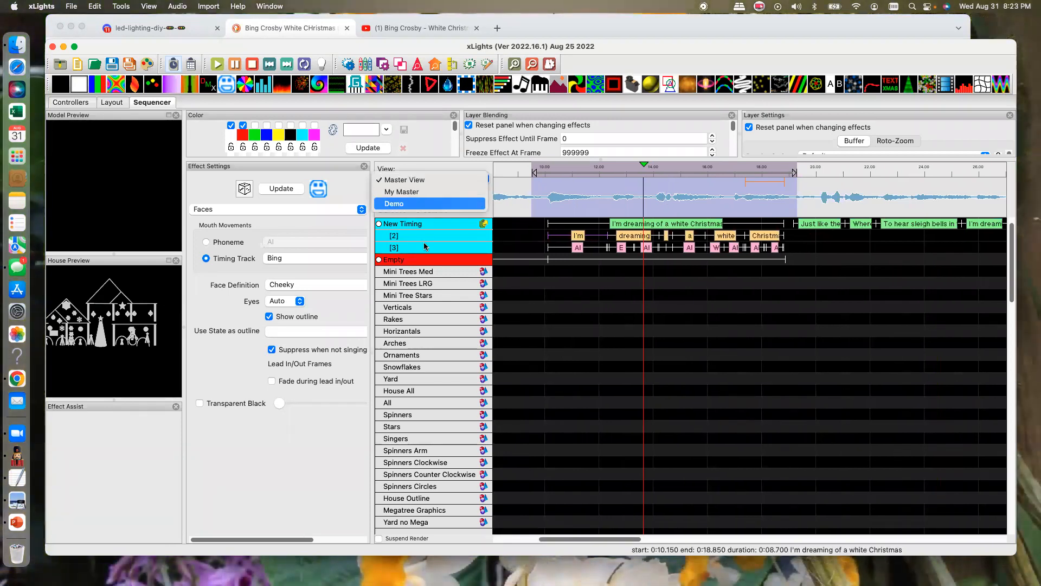
{"action": "left_click", "coordinate": [398, 204]}
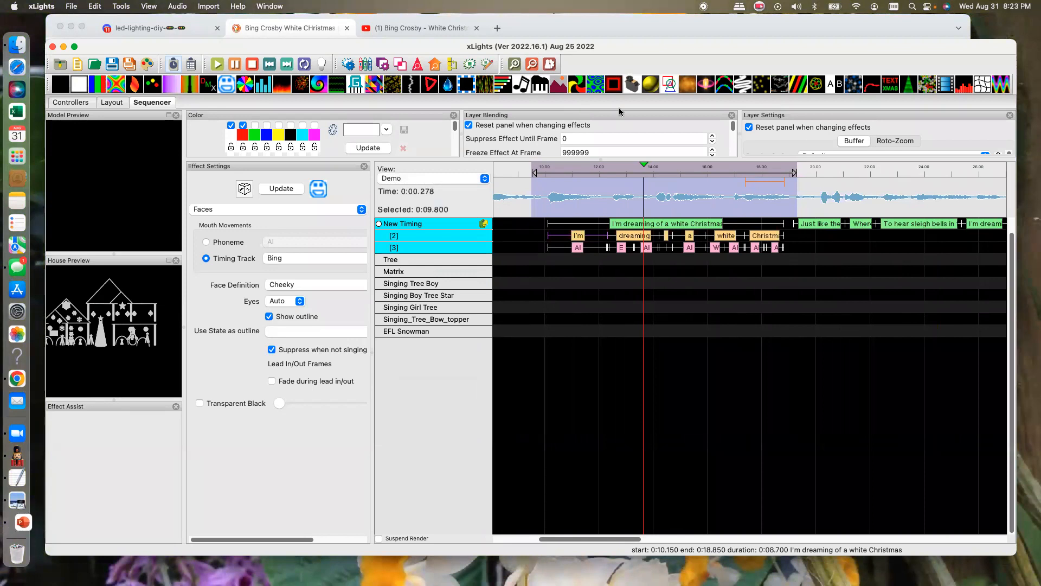
{"action": "left_click_drag", "start_coordinate": [227, 84], "coordinate": [540, 295]}
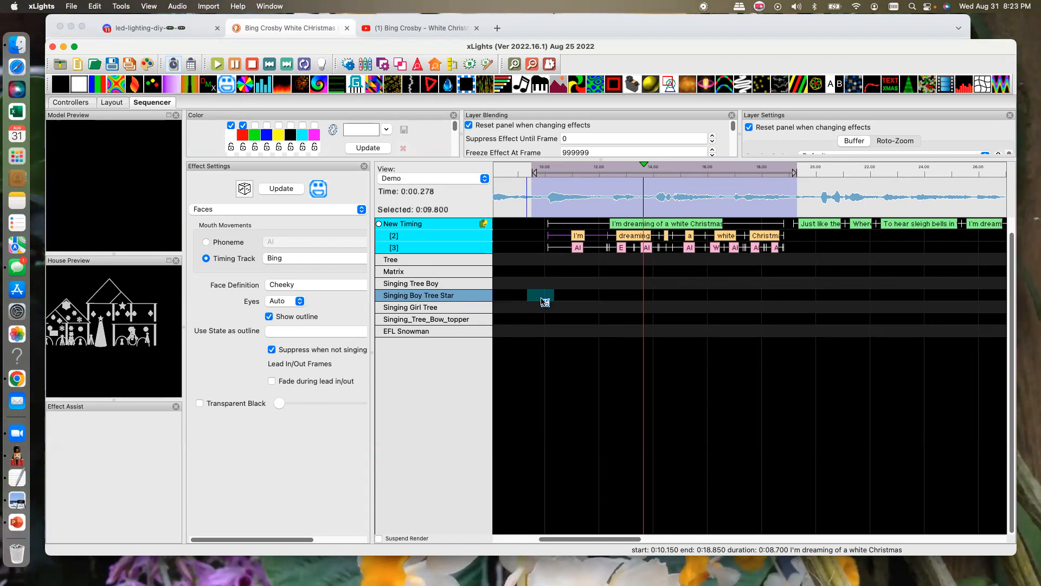
{"action": "left_click_drag", "start_coordinate": [540, 295], "coordinate": [539, 283]}
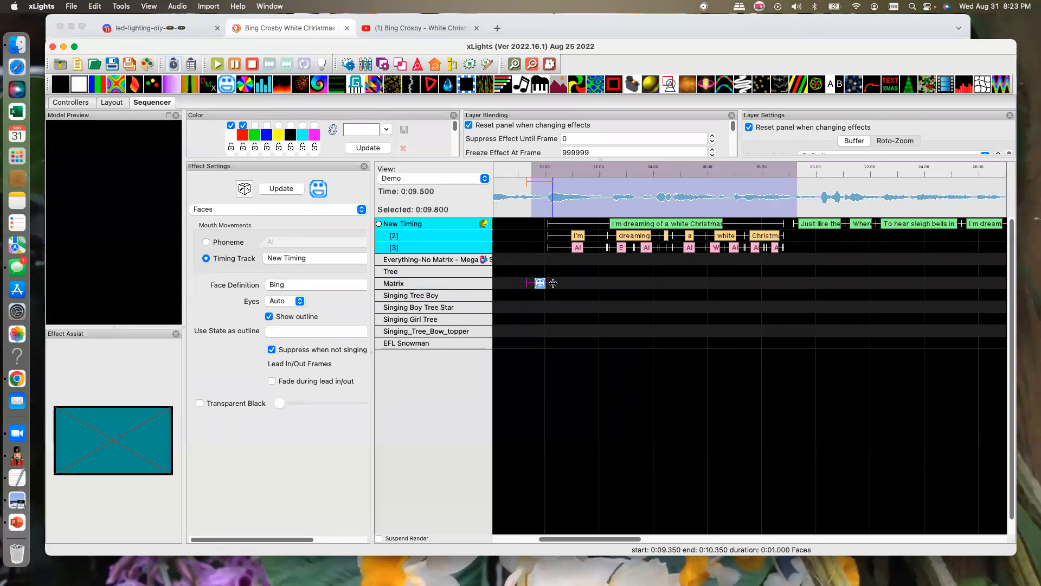
{"action": "left_click_drag", "start_coordinate": [727, 289], "coordinate": [801, 288]}
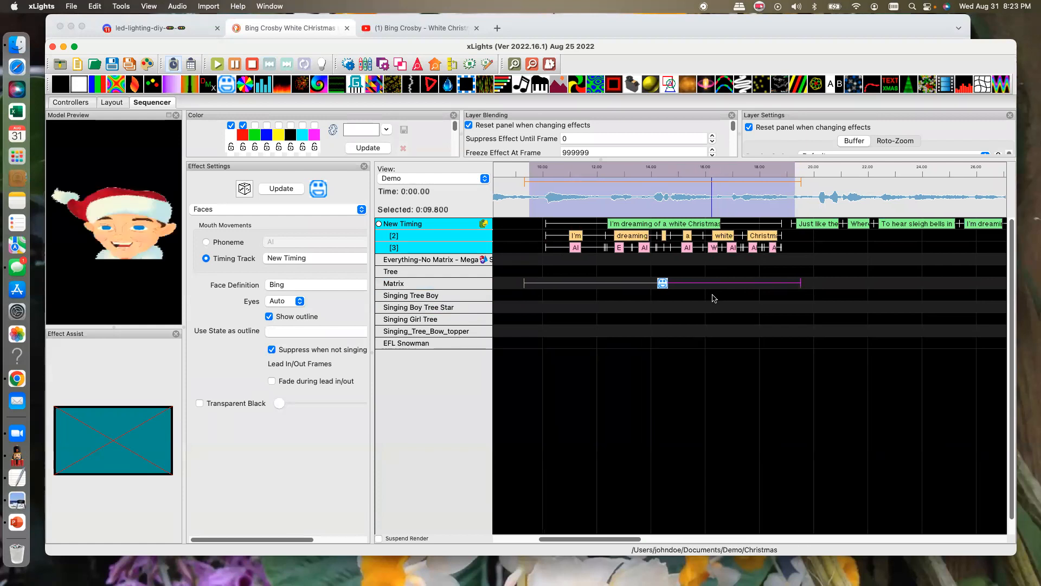
- Check the timing tracks and face definitions available for the Matrix row's Faces effect
{"action": "left_click", "coordinate": [268, 259]}
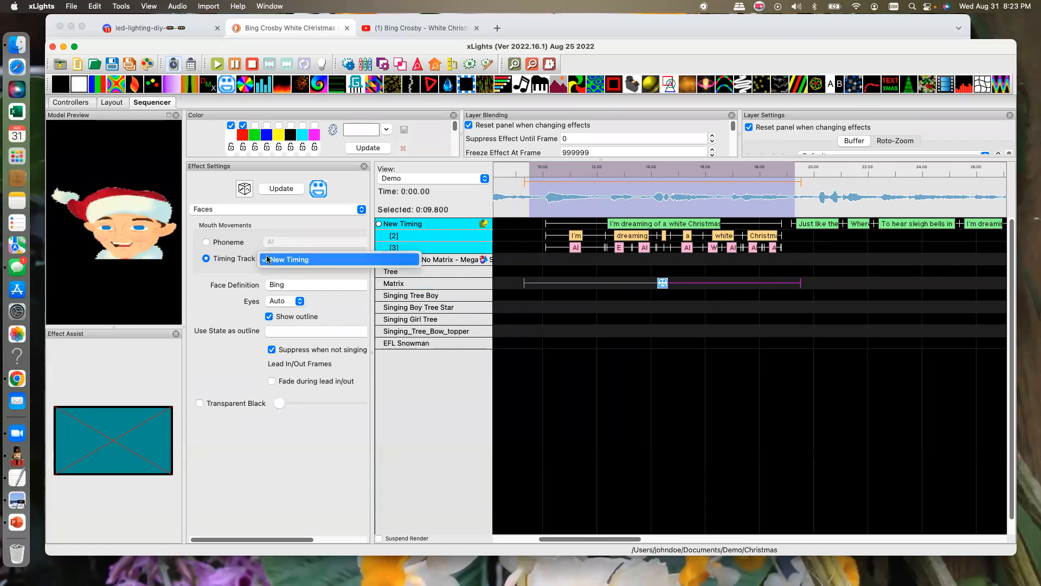
{"action": "left_click", "coordinate": [284, 285]}
{"action": "left_click", "coordinate": [287, 285]}
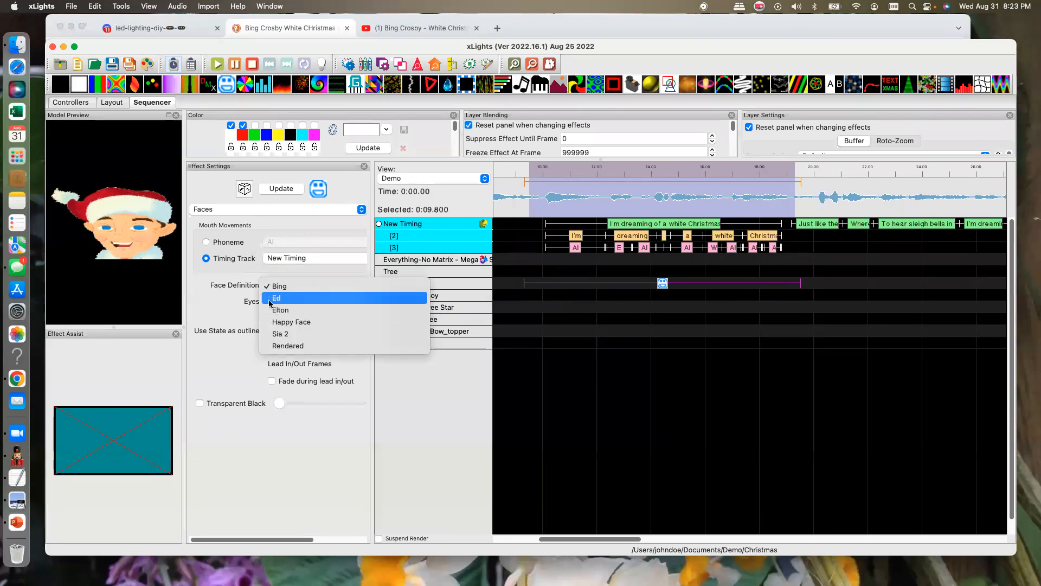
{"action": "left_click", "coordinate": [224, 309]}
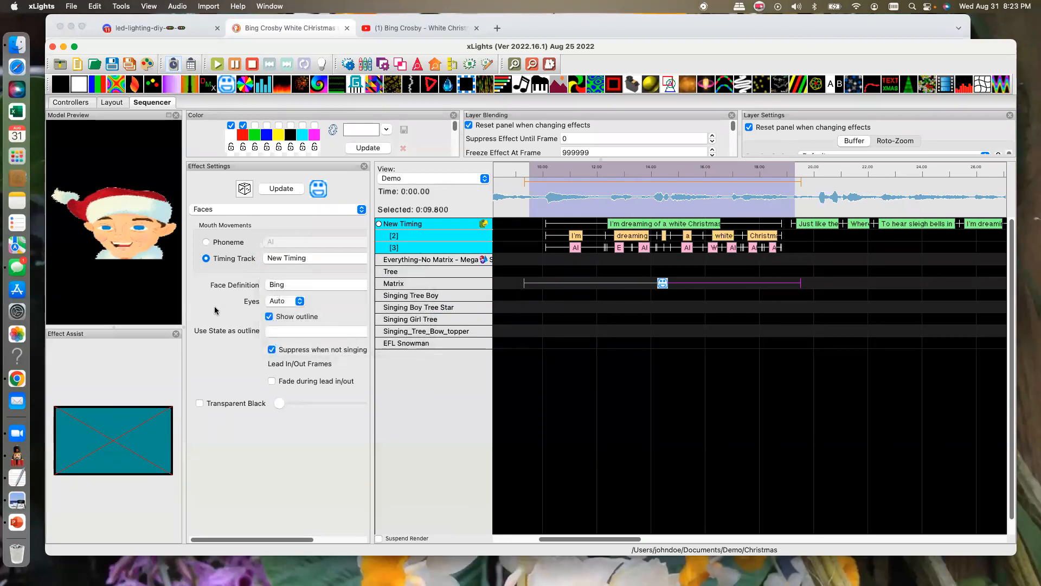
- Move the Faces effect from Matrix to Singing Tree Boy and set its face definition to Tony
{"action": "left_click", "coordinate": [662, 288]}
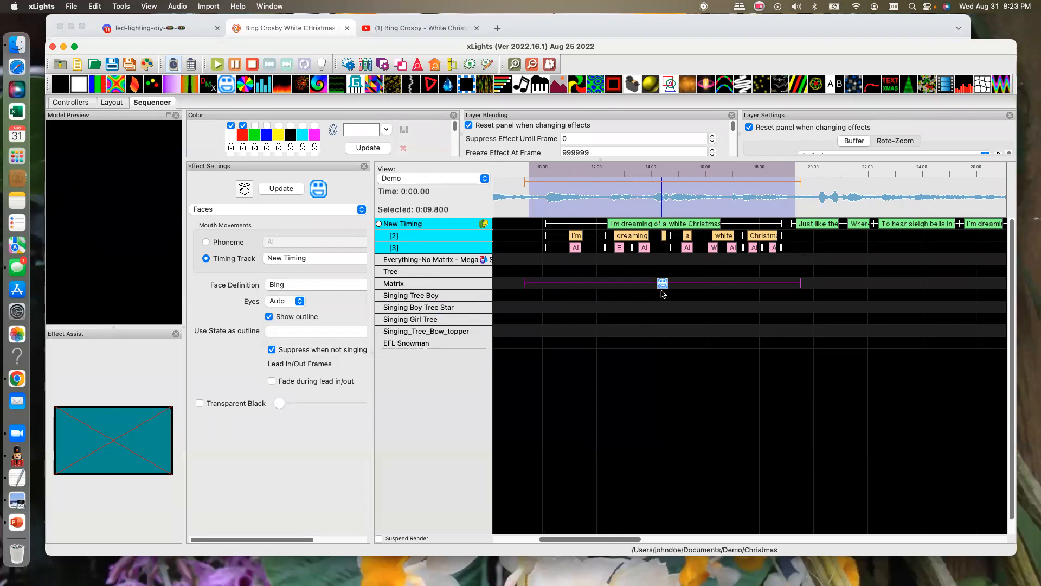
{"action": "left_click_drag", "start_coordinate": [662, 293], "coordinate": [662, 296]}
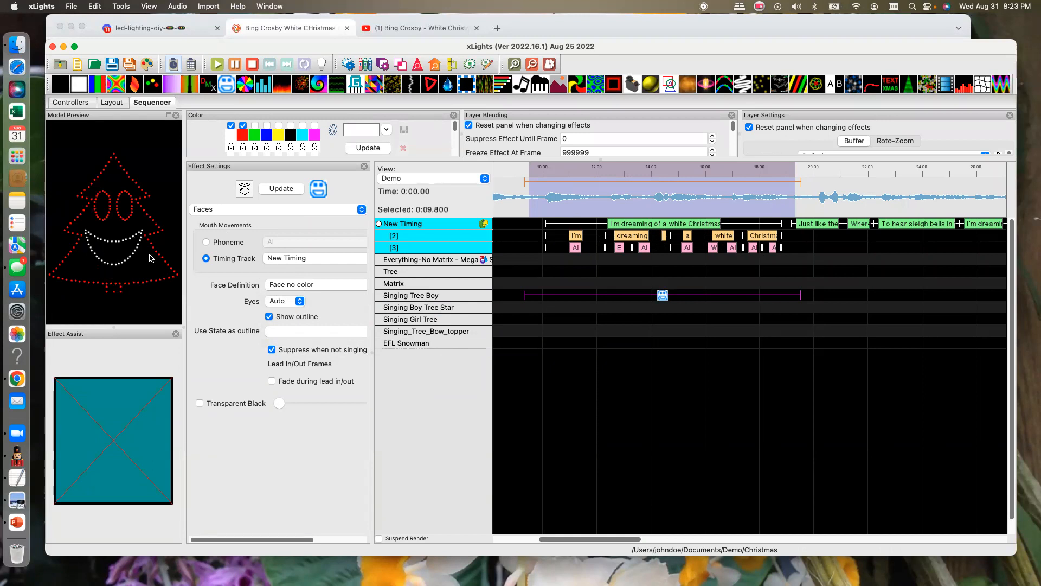
{"action": "left_click", "coordinate": [304, 285]}
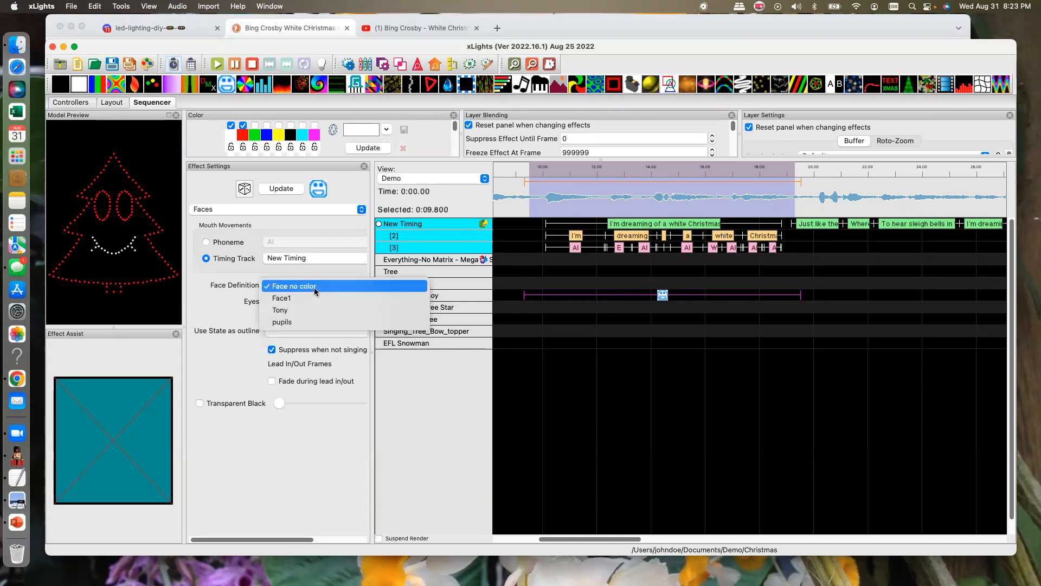
{"action": "left_click", "coordinate": [288, 310]}
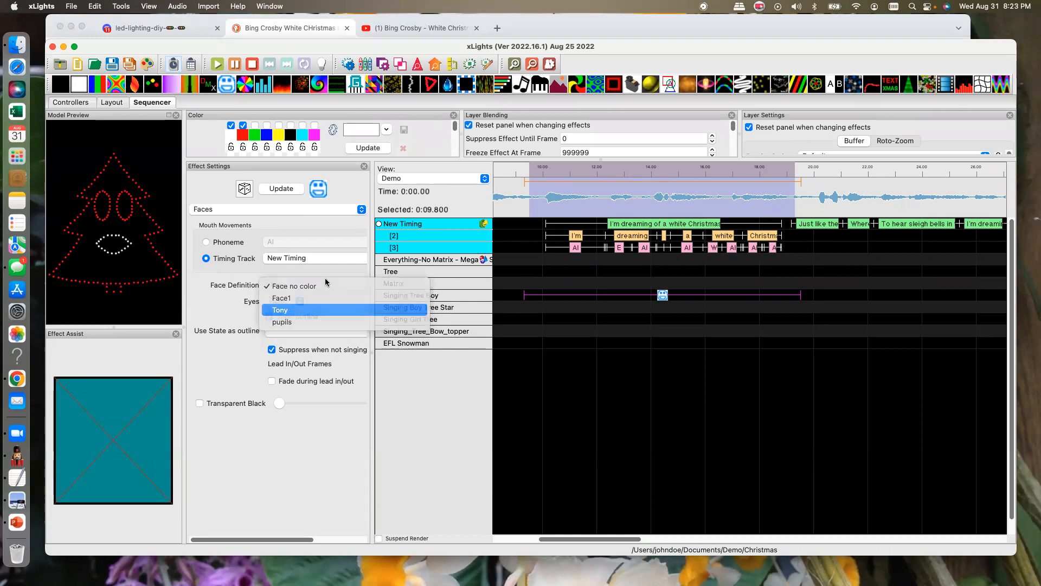
{"action": "left_click", "coordinate": [331, 284]}
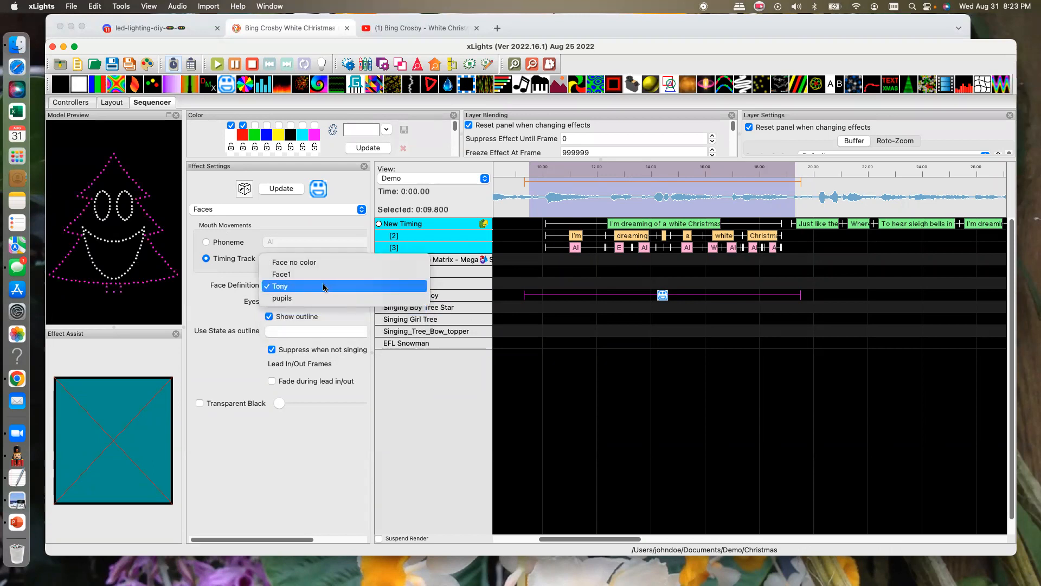
{"action": "left_click", "coordinate": [227, 306]}
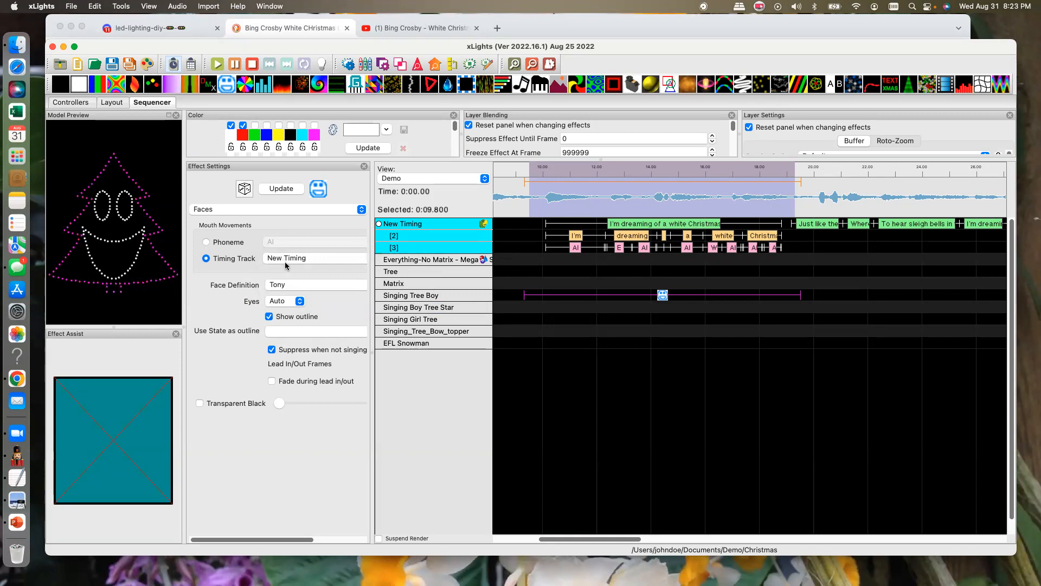
- Rename the New Timing track to "Bing 1"
{"action": "right_click", "coordinate": [417, 225]}
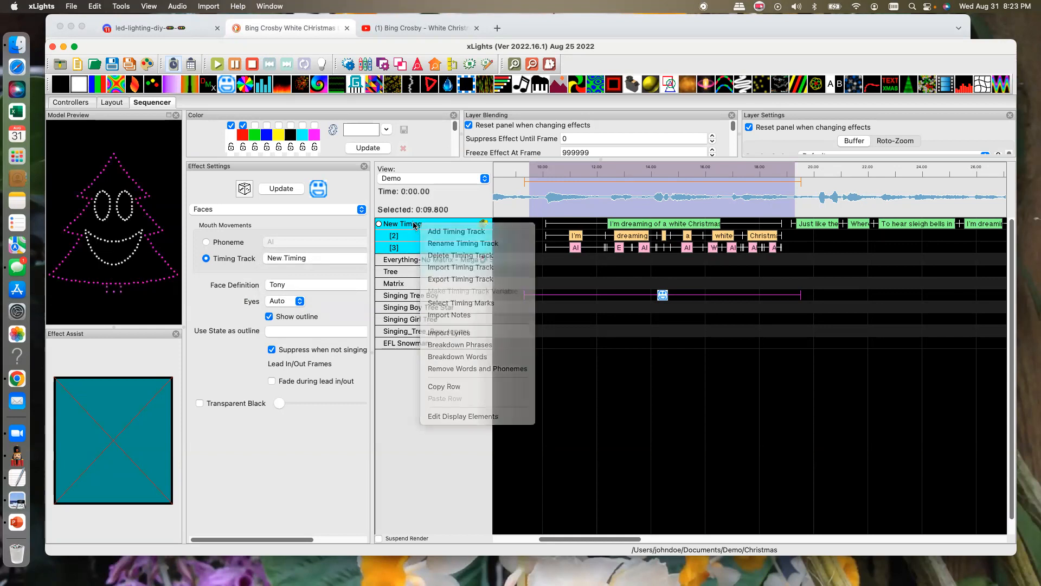
{"action": "right_click", "coordinate": [402, 223]}
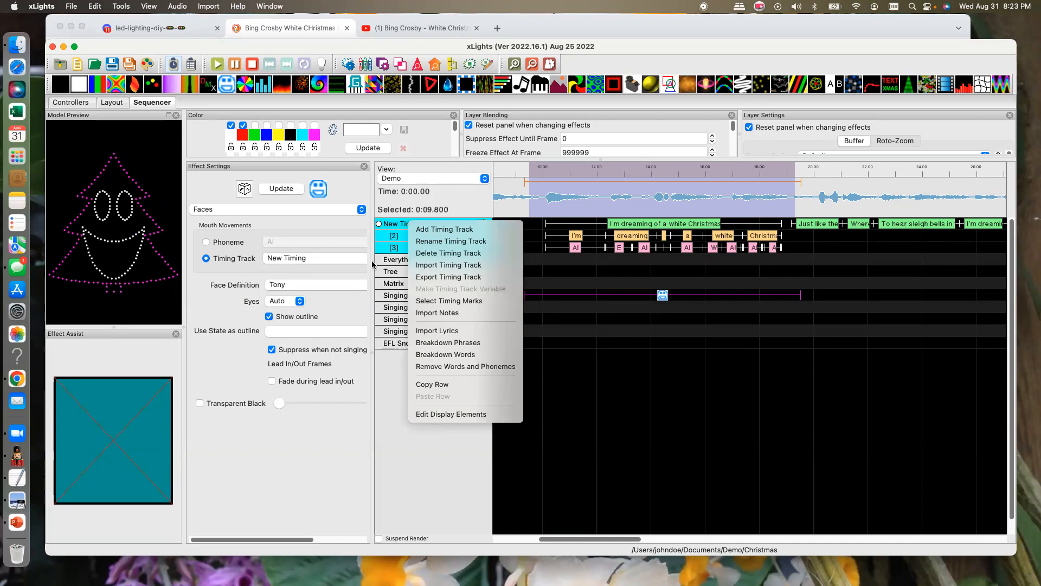
{"action": "left_click", "coordinate": [404, 395]}
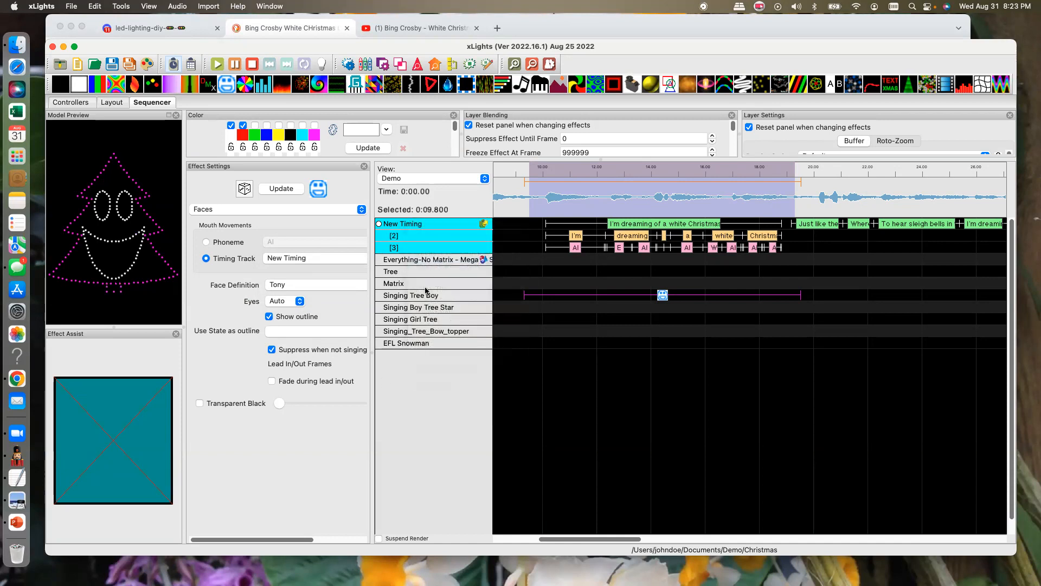
{"action": "right_click", "coordinate": [423, 225]}
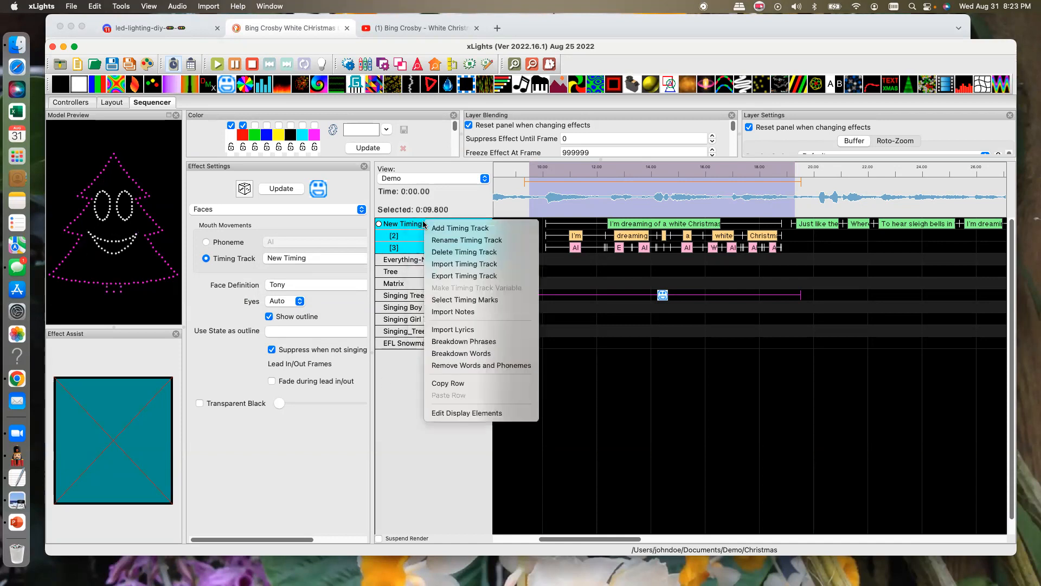
{"action": "left_click", "coordinate": [443, 240]}
{"action": "type", "text": "Bing "}
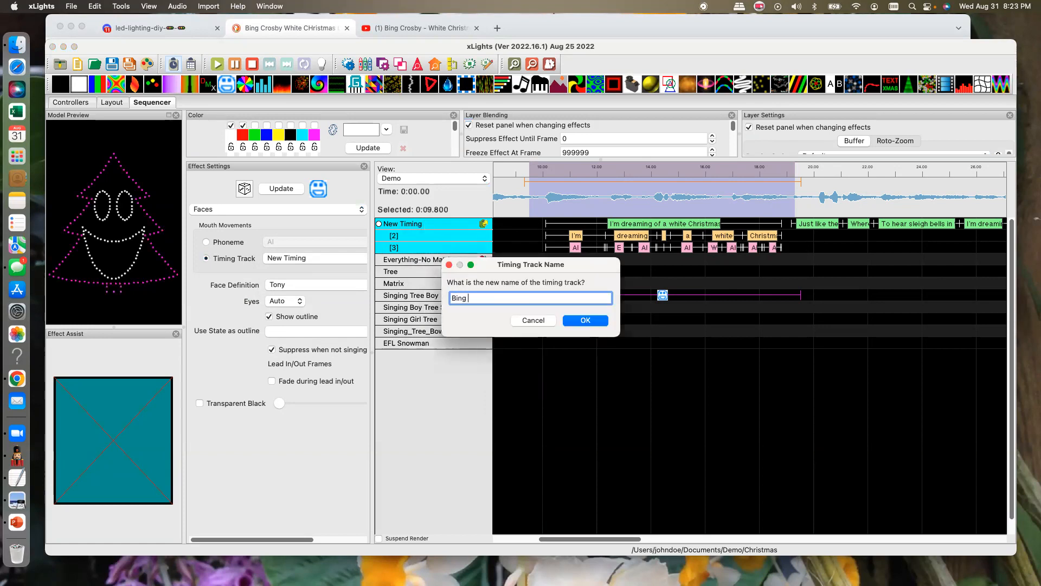
{"action": "type", "text": "1"}
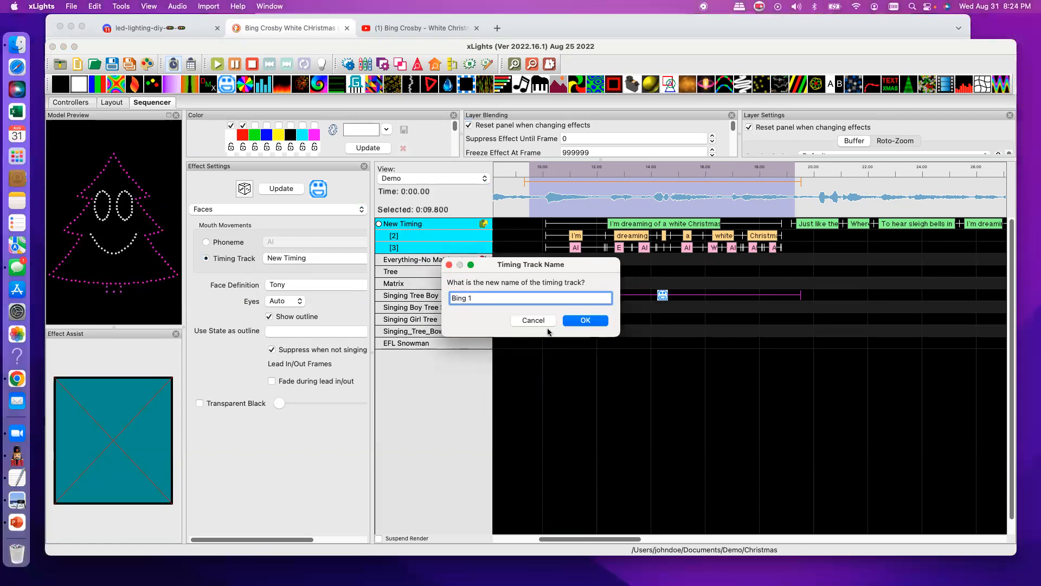
{"action": "left_click", "coordinate": [604, 321]}
- Select the Faces effect on Singing Tree Boy, widen its settings area, and check which timing tracks it offers
{"action": "left_click", "coordinate": [693, 343]}
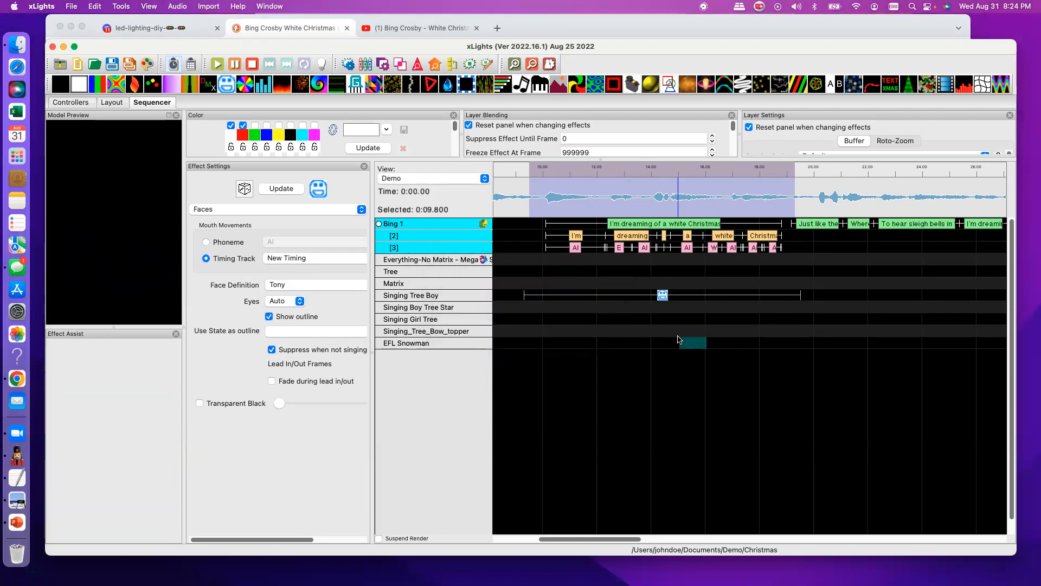
{"action": "left_click", "coordinate": [655, 297]}
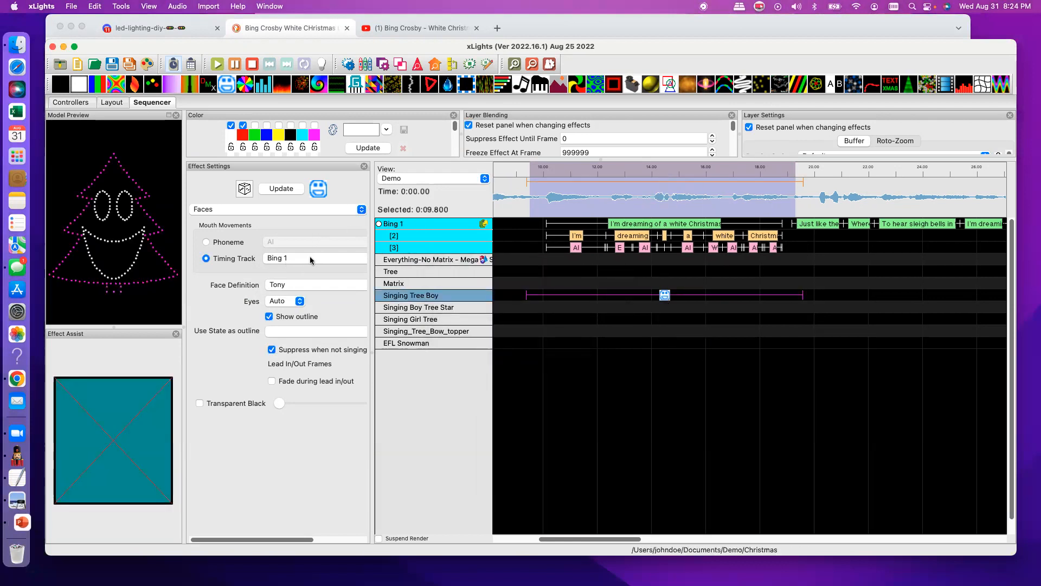
{"action": "left_click_drag", "start_coordinate": [372, 266], "coordinate": [451, 275]}
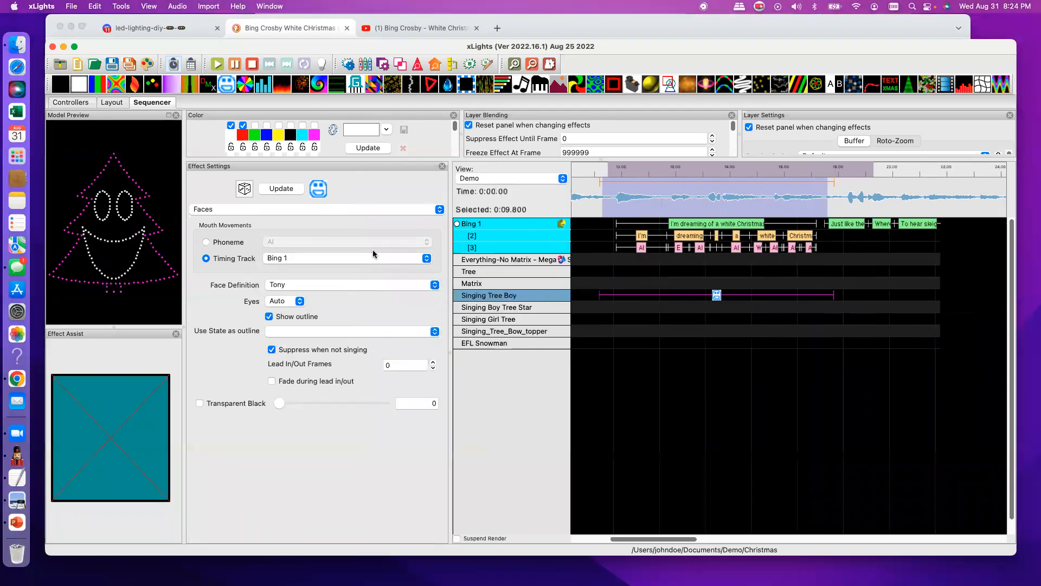
{"action": "left_click", "coordinate": [427, 263]}
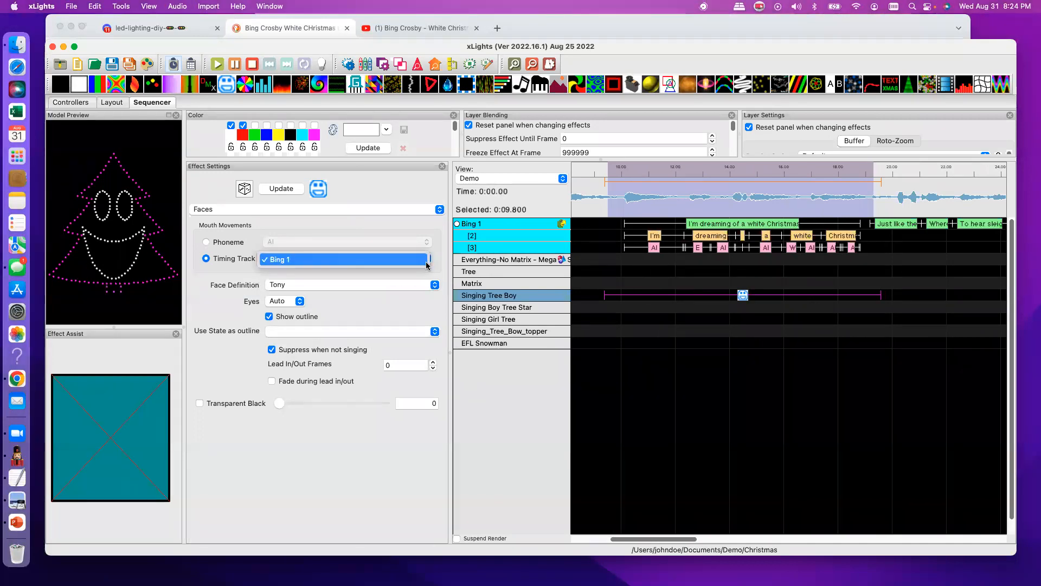
{"action": "left_click", "coordinate": [491, 278]}
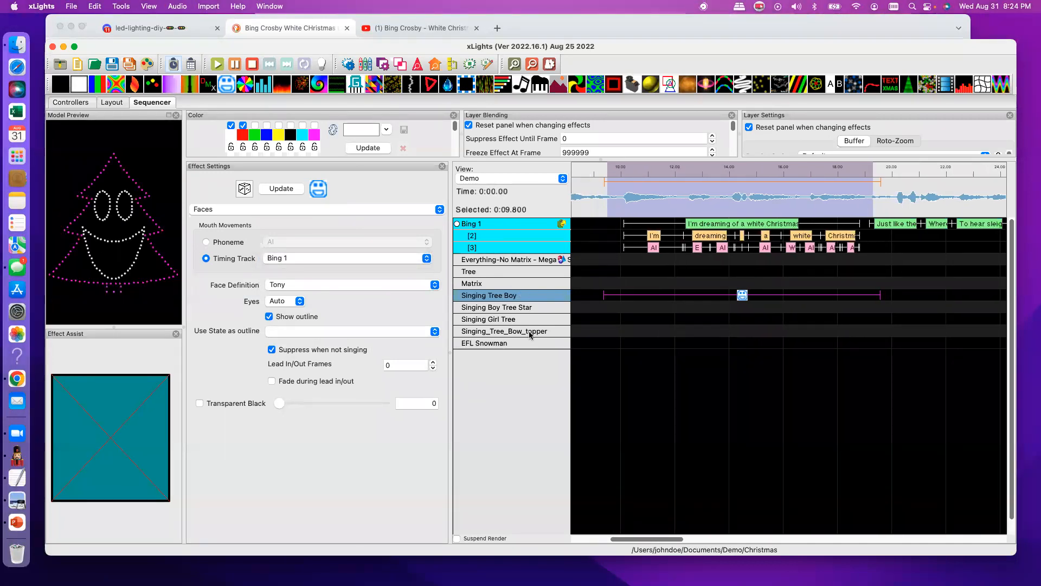
- Extend the start of Singing Tree Boy's Faces effect back to 8.8 s and set its Lead In/Out Frames to 40
{"action": "scroll", "coordinate": [596, 297], "scroll_direction": "right", "scroll_amount": 1}
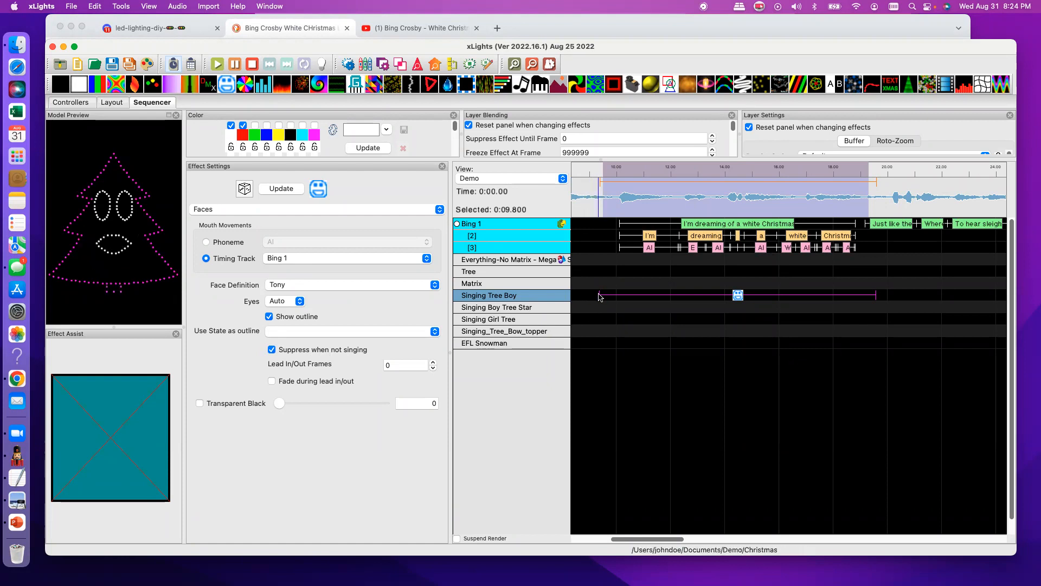
{"action": "left_click_drag", "start_coordinate": [599, 294], "coordinate": [583, 295]}
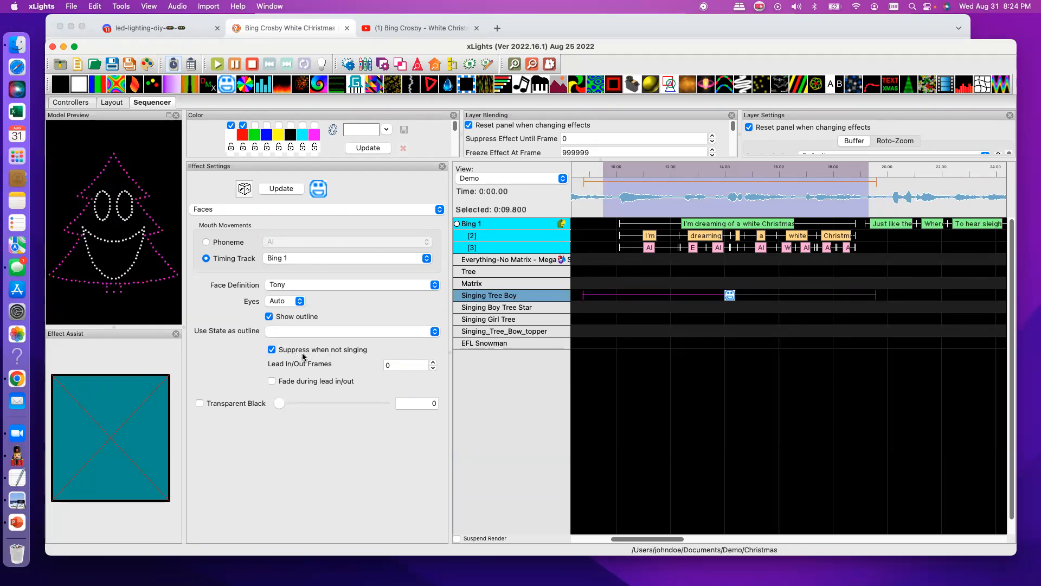
{"action": "left_click", "coordinate": [272, 349]}
{"action": "left_click", "coordinate": [272, 350]}
{"action": "left_click", "coordinate": [395, 368]}
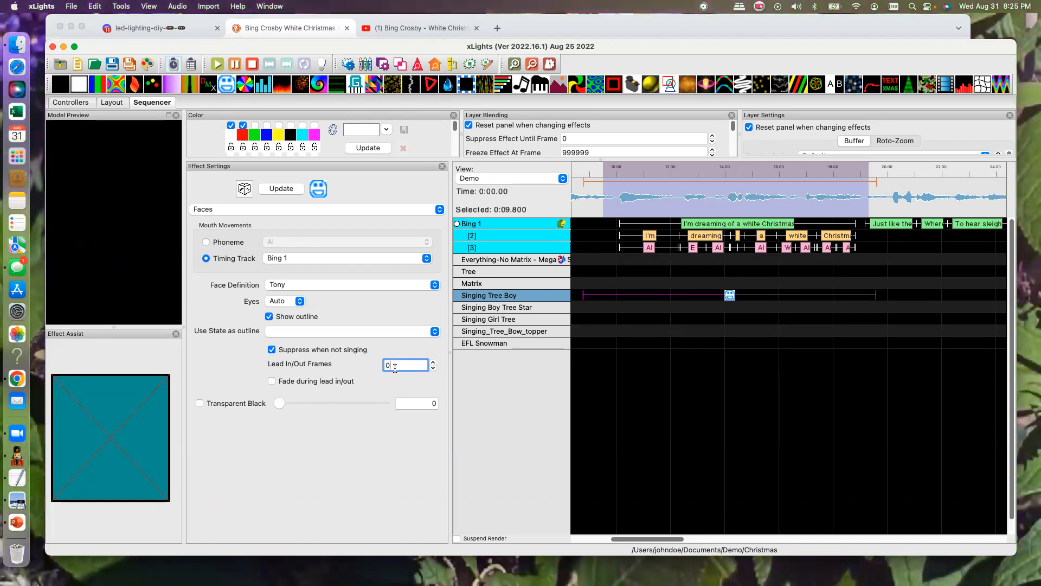
{"action": "left_click_drag", "start_coordinate": [395, 368], "coordinate": [380, 366]}
{"action": "type", "text": "40"}
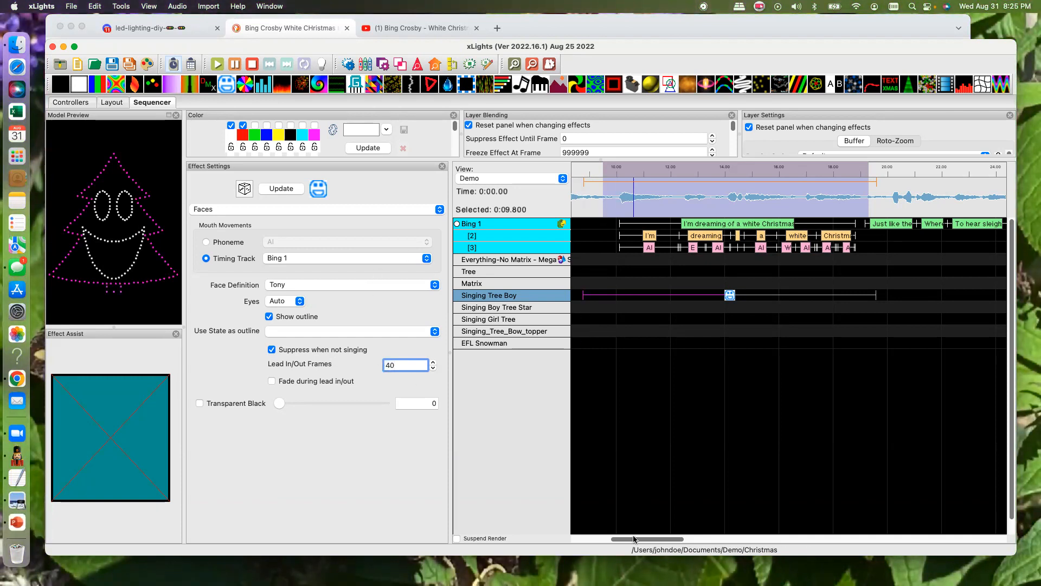
- Extend the start of Singing Tree Boy's Faces effect further back, to just before the 5-second mark
{"action": "left_click_drag", "start_coordinate": [637, 539], "coordinate": [627, 538]}
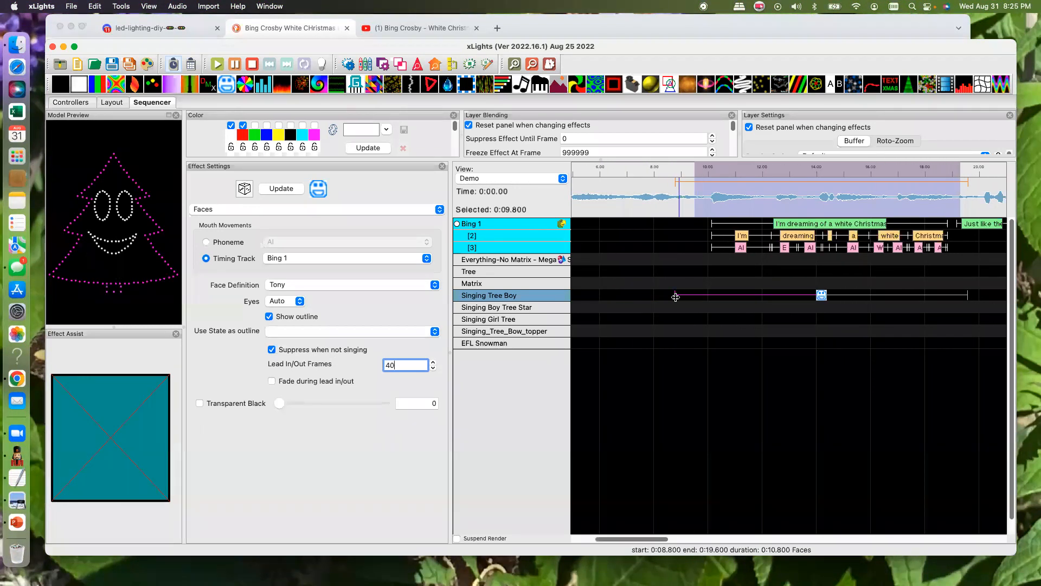
{"action": "left_click_drag", "start_coordinate": [672, 294], "coordinate": [579, 294]}
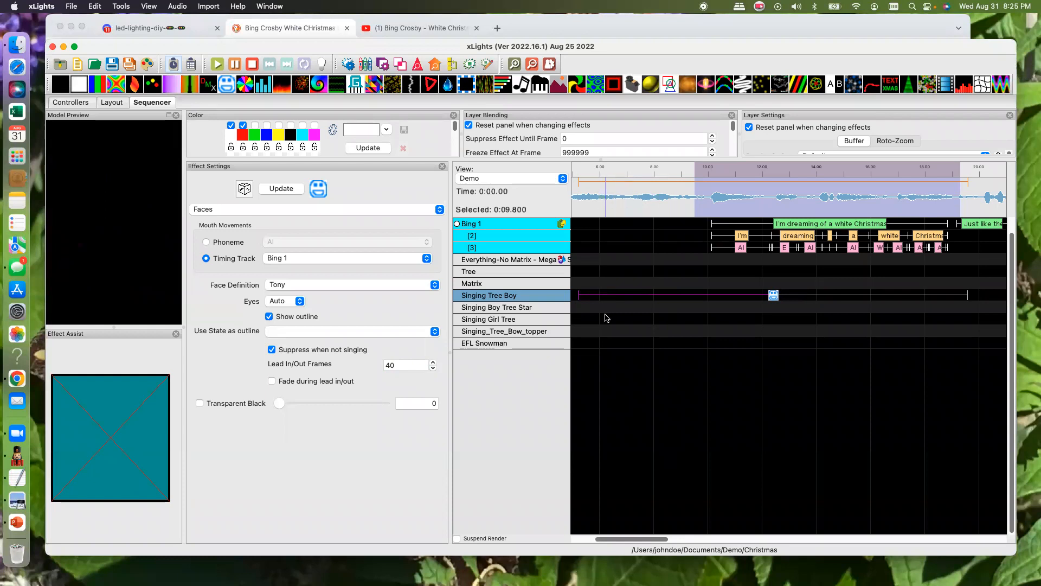
{"action": "left_click", "coordinate": [530, 65]}
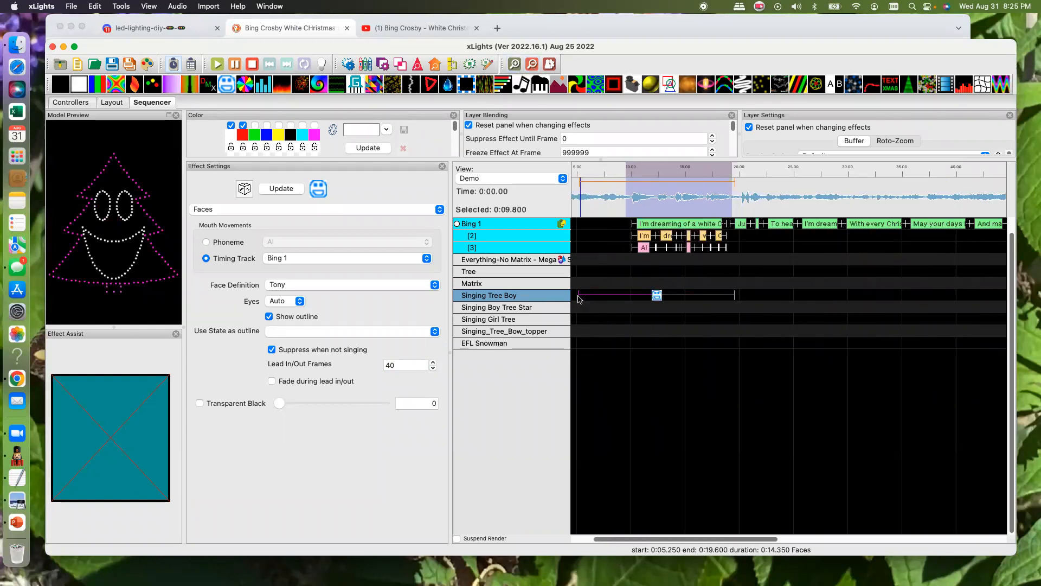
{"action": "left_click_drag", "start_coordinate": [577, 295], "coordinate": [570, 295]}
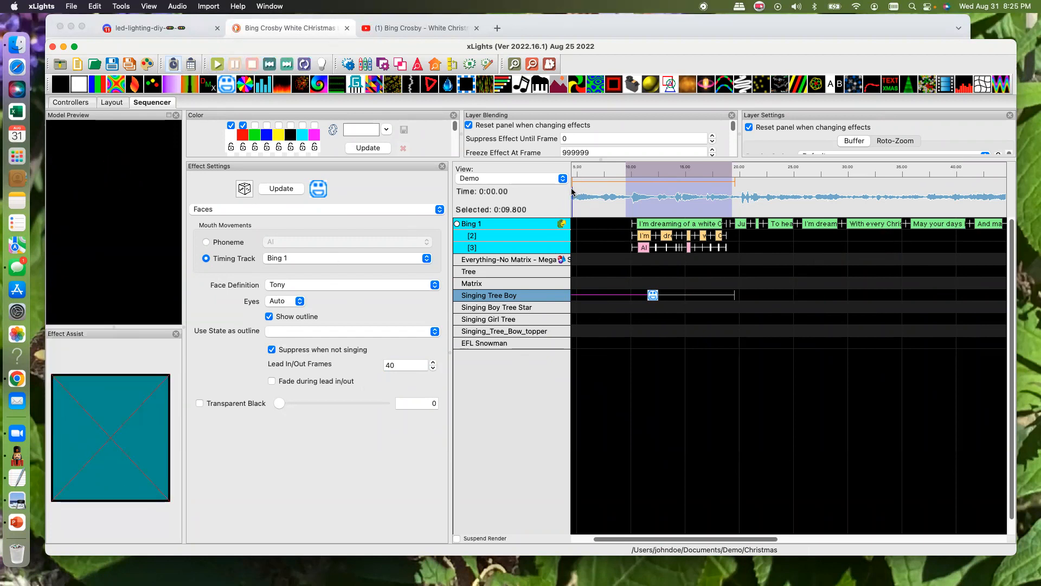
- Play the sequence from about 5 s to preview the singing face, and examine the first phrase's words and phonemes up close
{"action": "left_click", "coordinate": [576, 171]}
{"action": "left_click", "coordinate": [216, 66]}
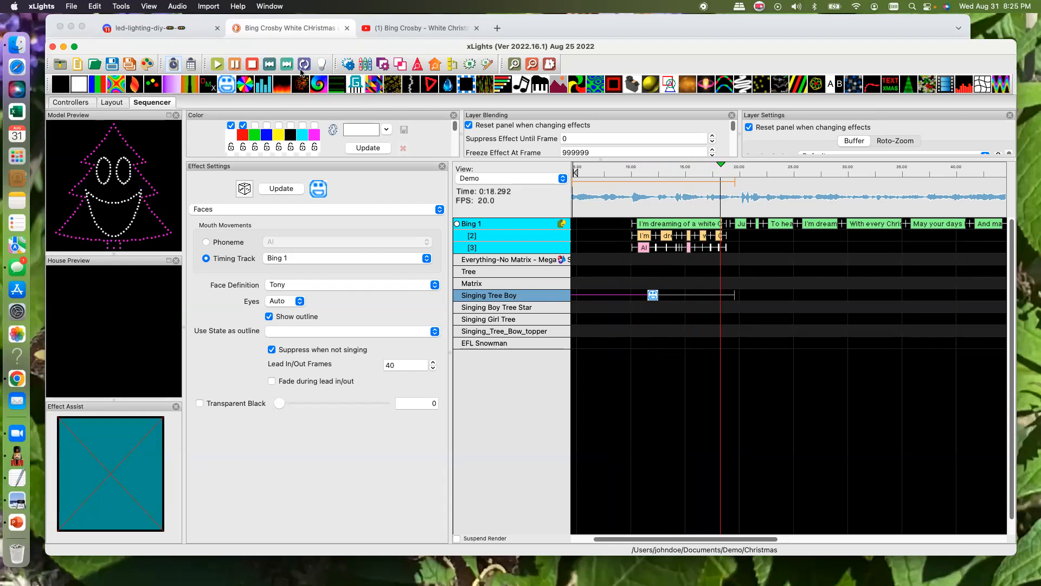
{"action": "left_click", "coordinate": [515, 64]}
{"action": "left_click", "coordinate": [515, 64]}
{"action": "left_click_drag", "start_coordinate": [604, 540], "coordinate": [642, 536]}
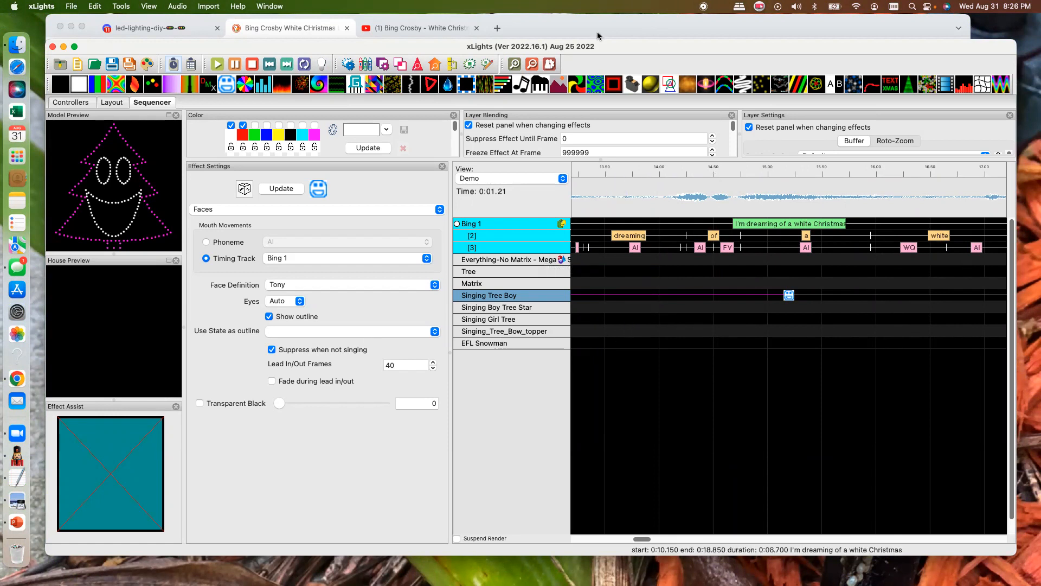
- Switch to Chrome and open the bookmarked AutoLyrixAlign site in a new tab
{"action": "left_click", "coordinate": [496, 29]}
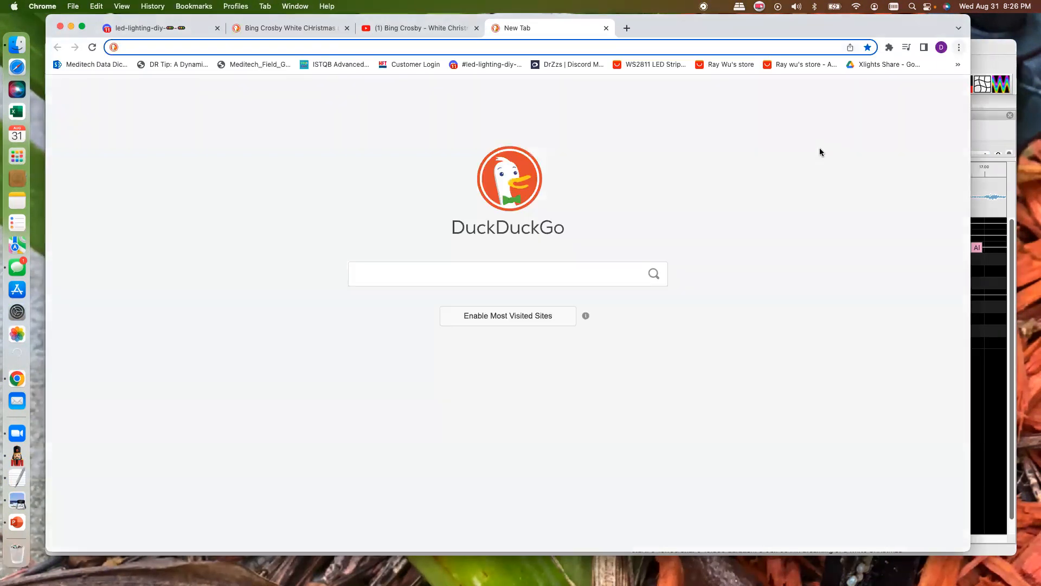
{"action": "left_click", "coordinate": [959, 48]}
{"action": "mouse_move", "coordinate": [820, 149]}
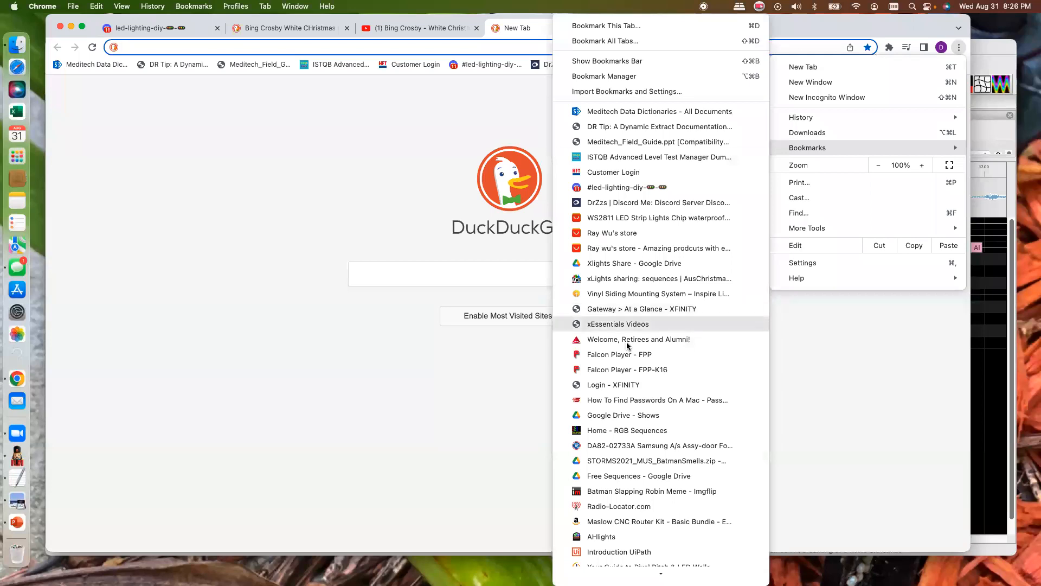
{"action": "scroll", "coordinate": [629, 344], "scroll_direction": "down", "scroll_amount": 10}
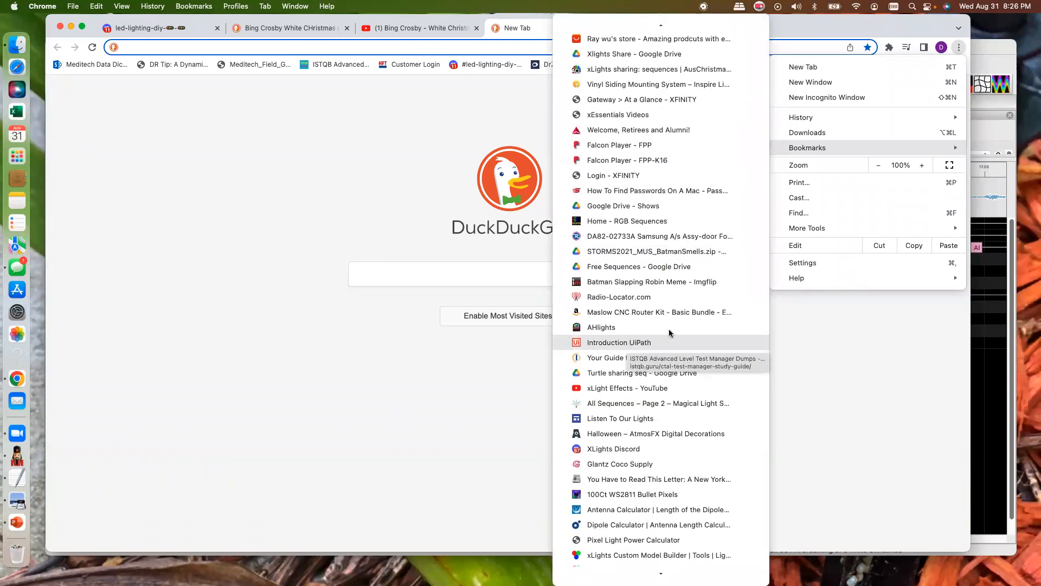
{"action": "scroll", "coordinate": [673, 325], "scroll_direction": "down", "scroll_amount": 15}
{"action": "scroll", "coordinate": [681, 312], "scroll_direction": "down", "scroll_amount": 8}
{"action": "scroll", "coordinate": [681, 310], "scroll_direction": "down", "scroll_amount": 5}
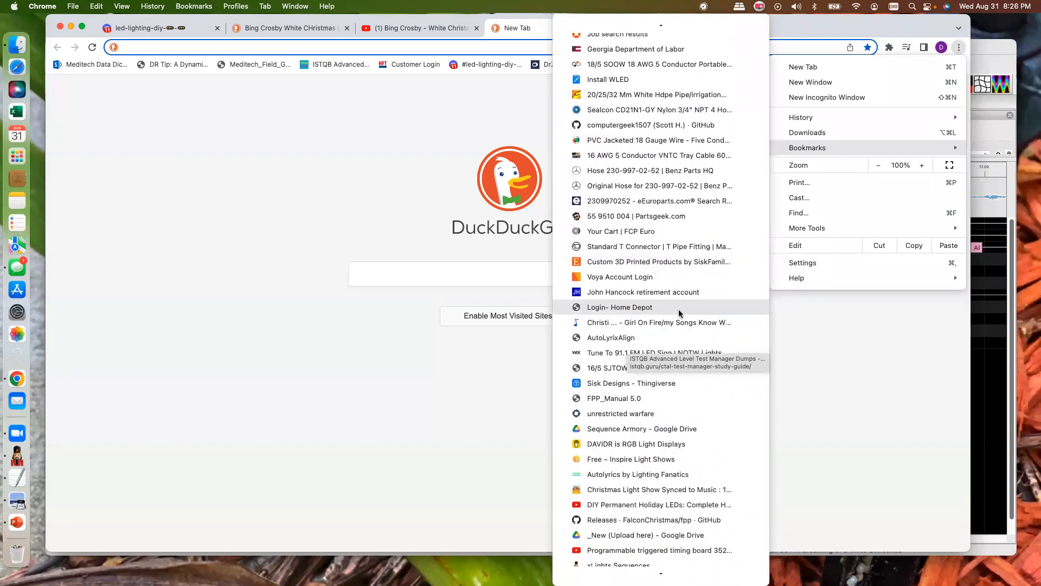
{"action": "left_click", "coordinate": [610, 337]}
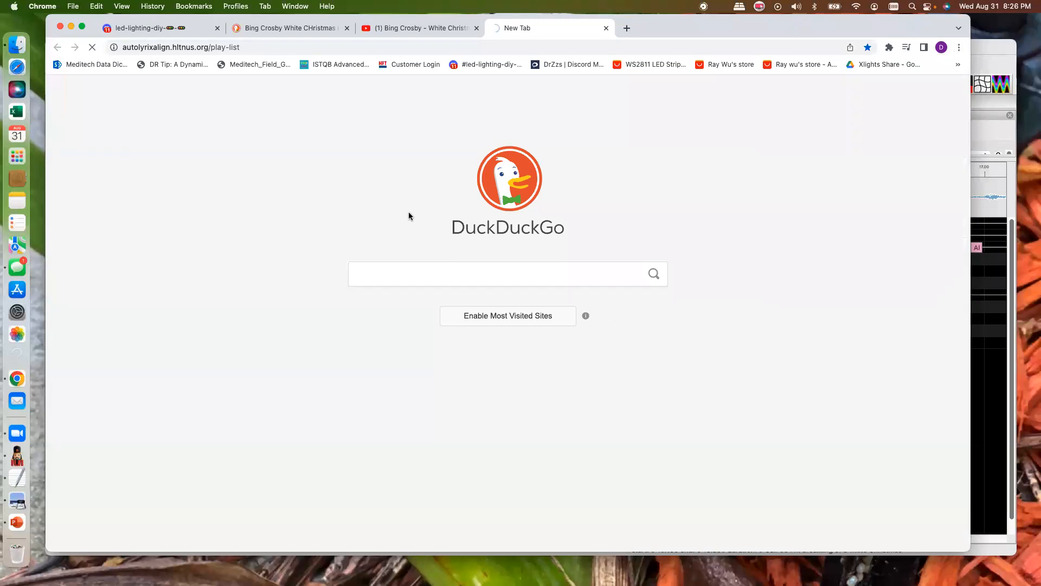
- Shorten the page address to autolyrixalign.hltnus.org and load it
{"action": "left_click", "coordinate": [248, 45]}
{"action": "key", "text": "Right"}
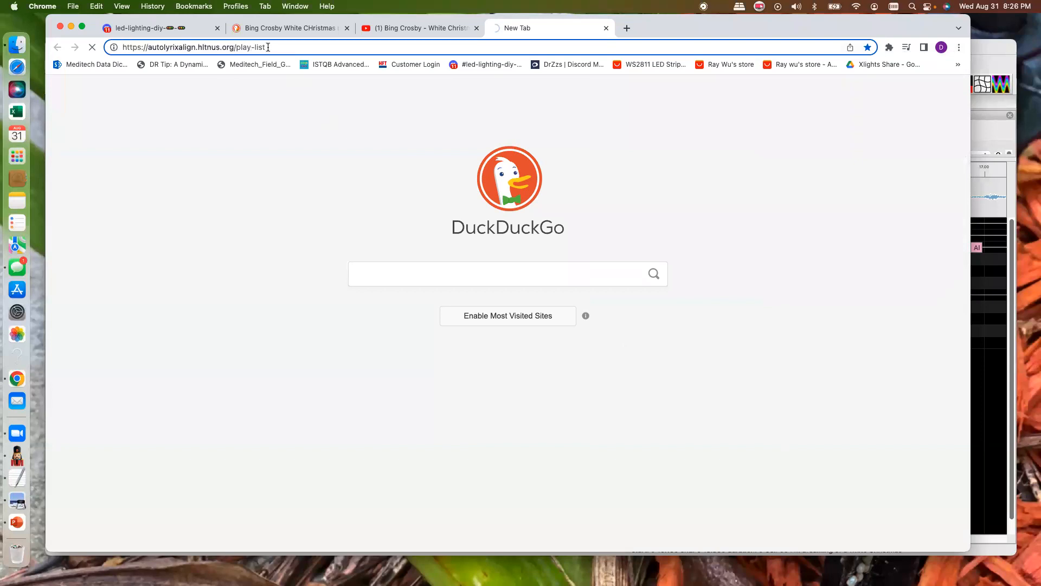
{"action": "key", "text": "BackSpace"}
{"action": "key", "text": "BackSpace"}
{"action": "key", "text": "BackSpace"}
{"action": "key", "text": "BackSpace"}
{"action": "key", "text": "BackSpace"}
{"action": "key", "text": "BackSpace"}
{"action": "key", "text": "BackSpace"}
{"action": "key", "text": "BackSpace"}
{"action": "key", "text": "BackSpace"}
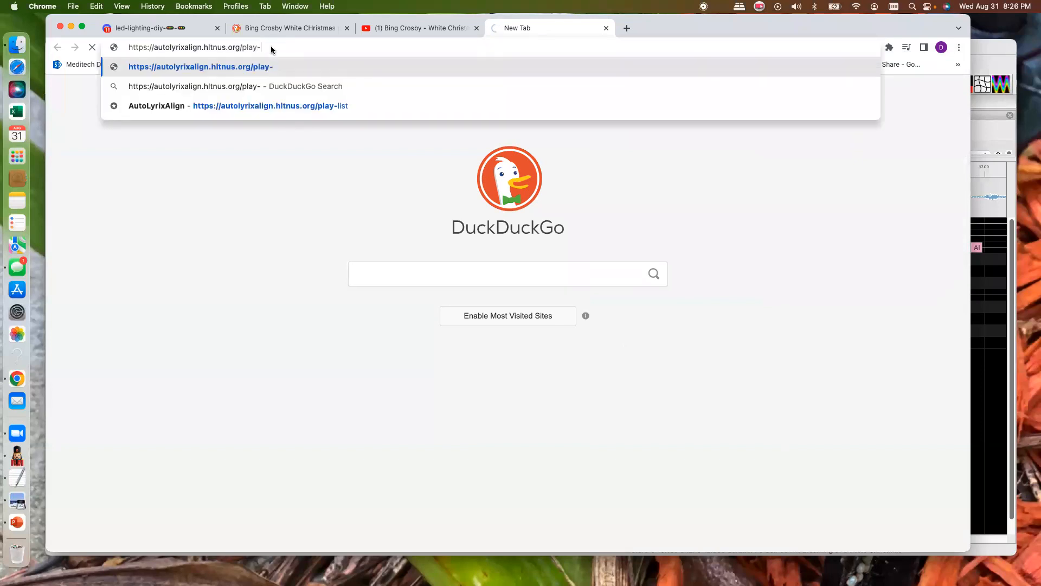
{"action": "key", "text": "Return"}
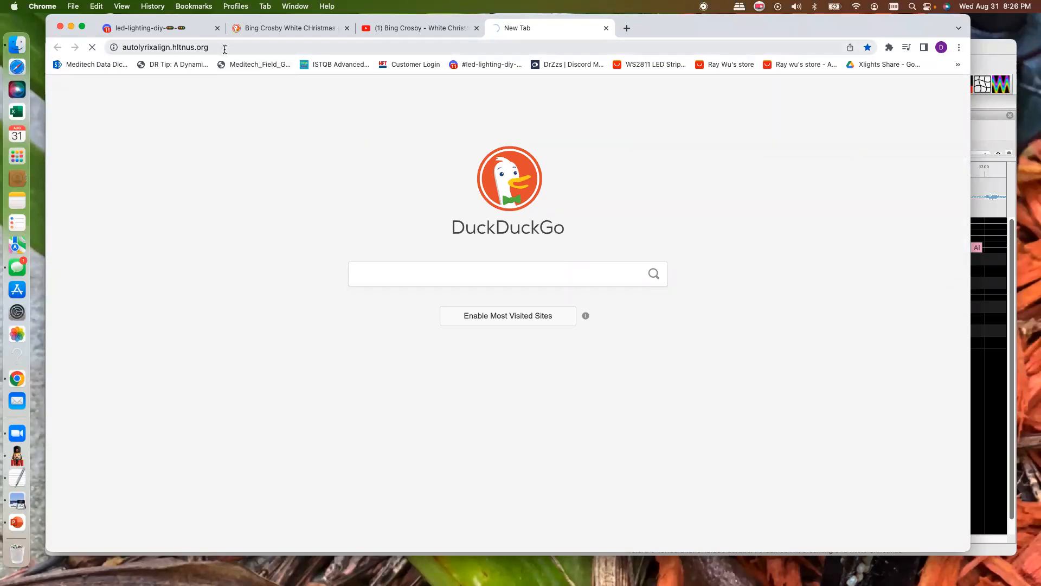
- Open the bookmarked Autolyrics by Lighting Fanatics site in another new tab
{"action": "left_click", "coordinate": [627, 28]}
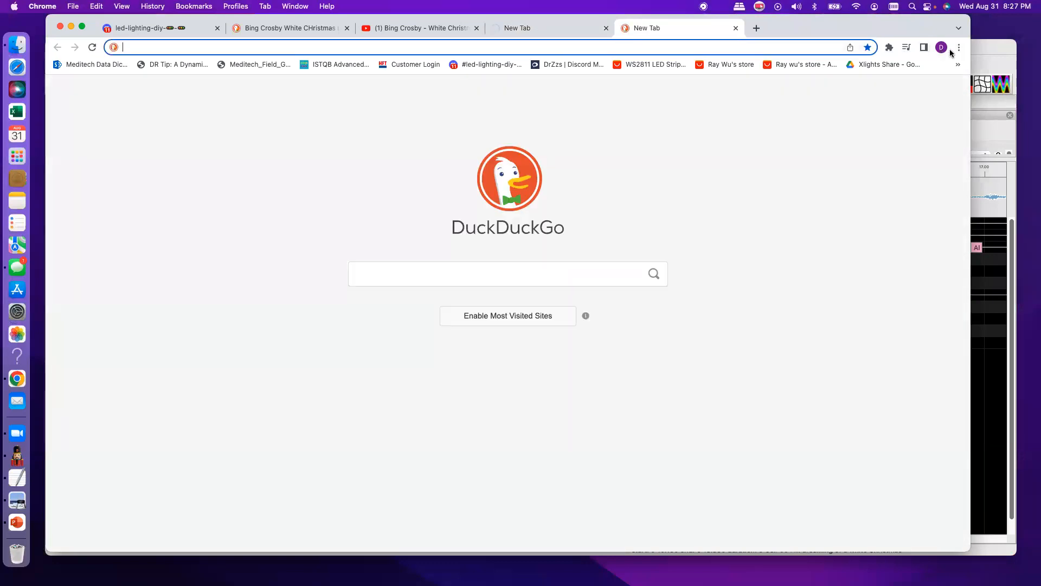
{"action": "left_click", "coordinate": [957, 47]}
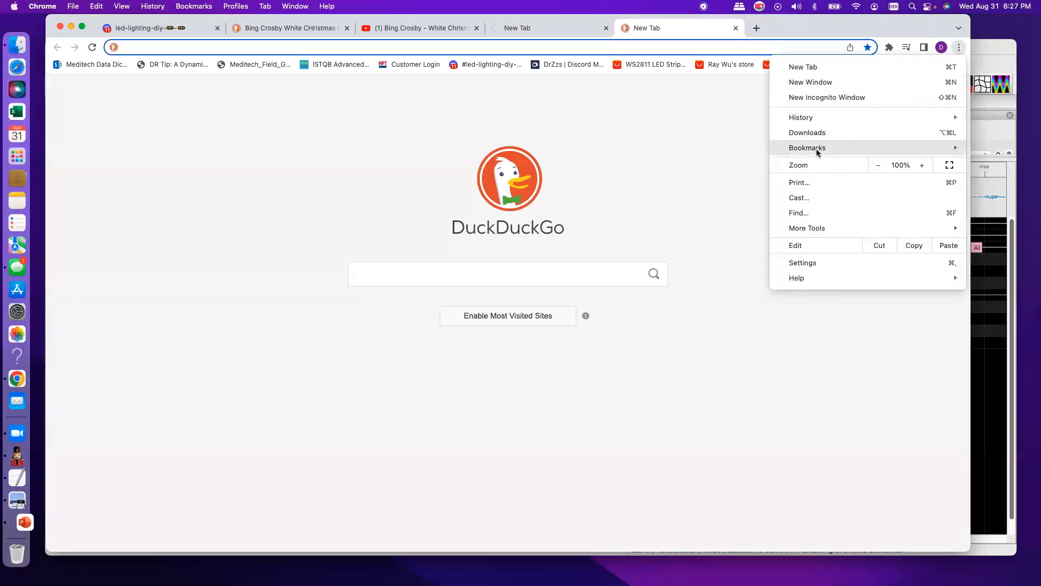
{"action": "scroll", "coordinate": [656, 222], "scroll_direction": "down", "scroll_amount": 10}
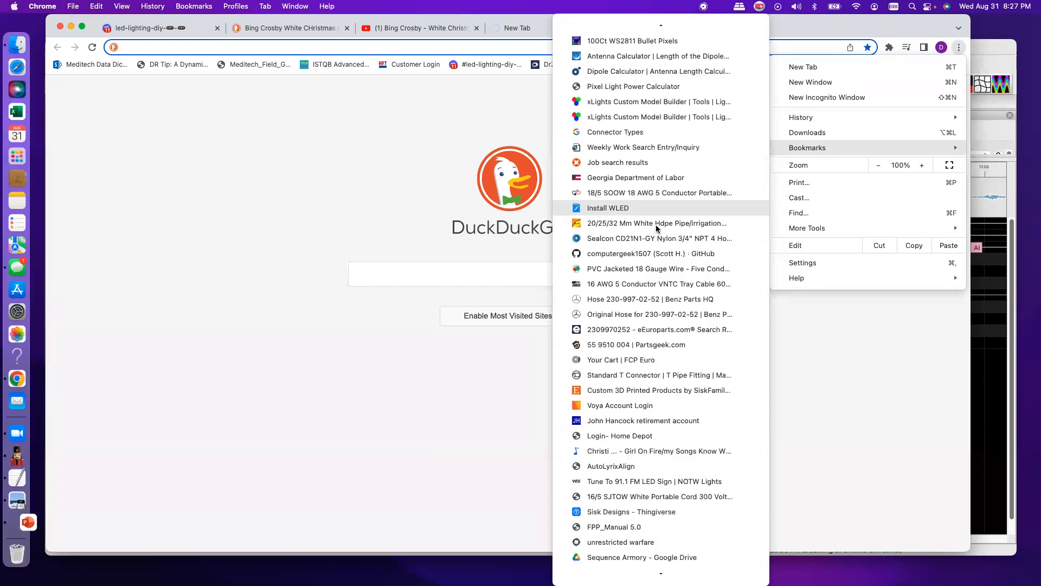
{"action": "scroll", "coordinate": [656, 228], "scroll_direction": "down", "scroll_amount": 15}
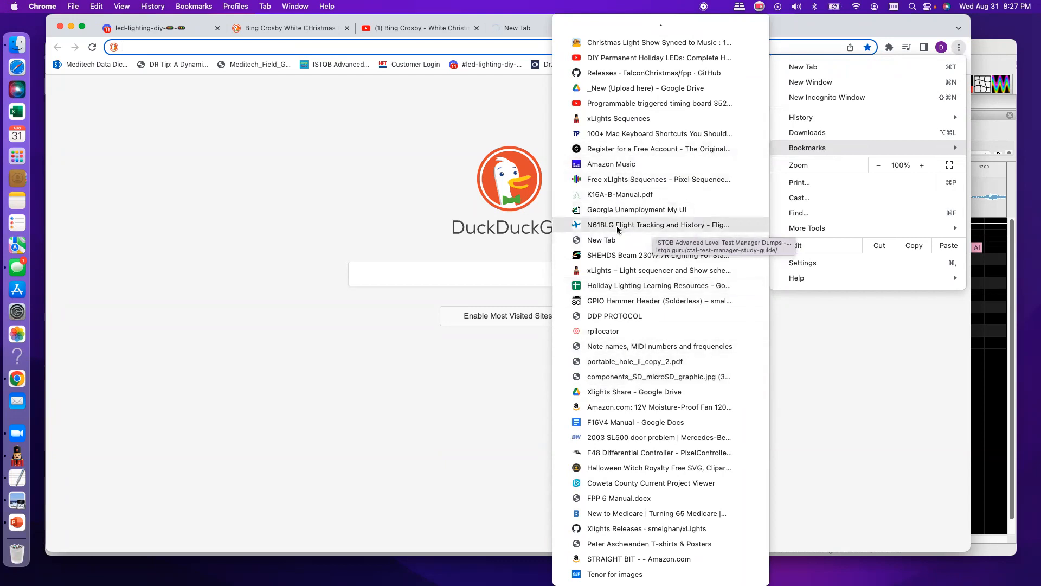
{"action": "scroll", "coordinate": [622, 314], "scroll_direction": "up", "scroll_amount": 3}
{"action": "scroll", "coordinate": [623, 315], "scroll_direction": "up", "scroll_amount": 3}
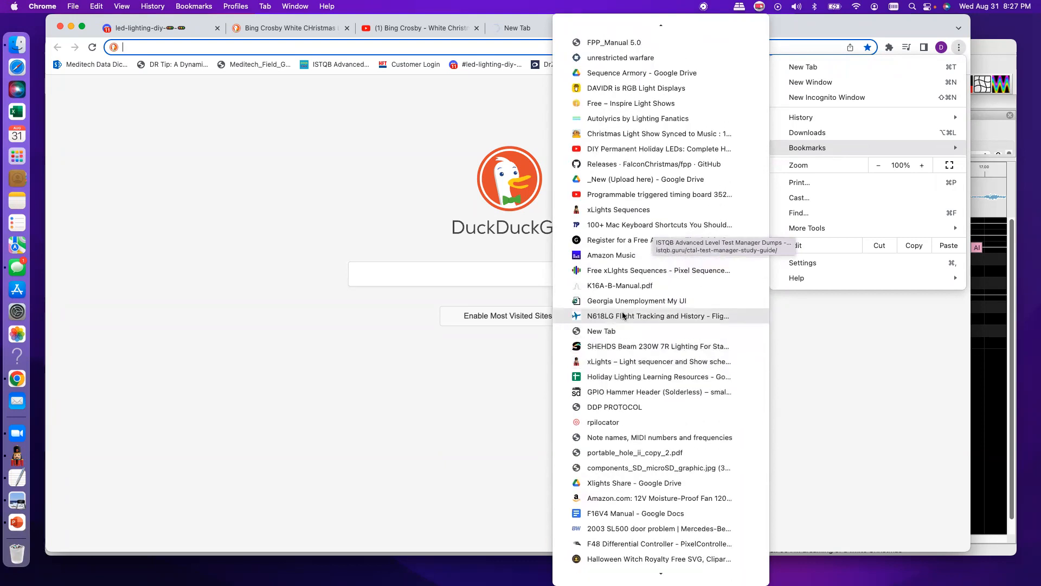
{"action": "left_click", "coordinate": [620, 117]}
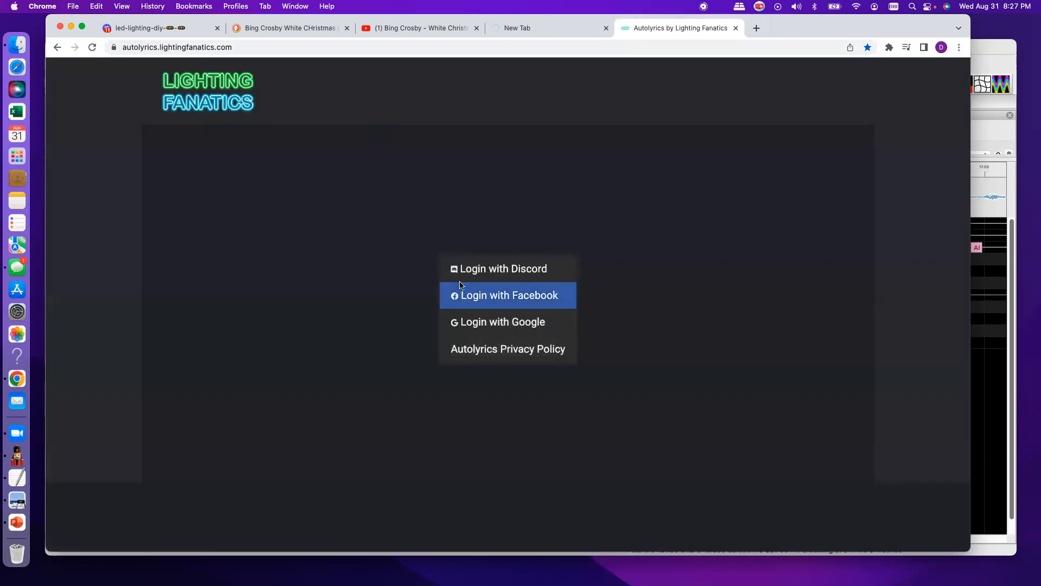
- Log in to Autolyrics with Google and choose White Christmas.mp3 as the MP3 file to upload
{"action": "left_click", "coordinate": [491, 322]}
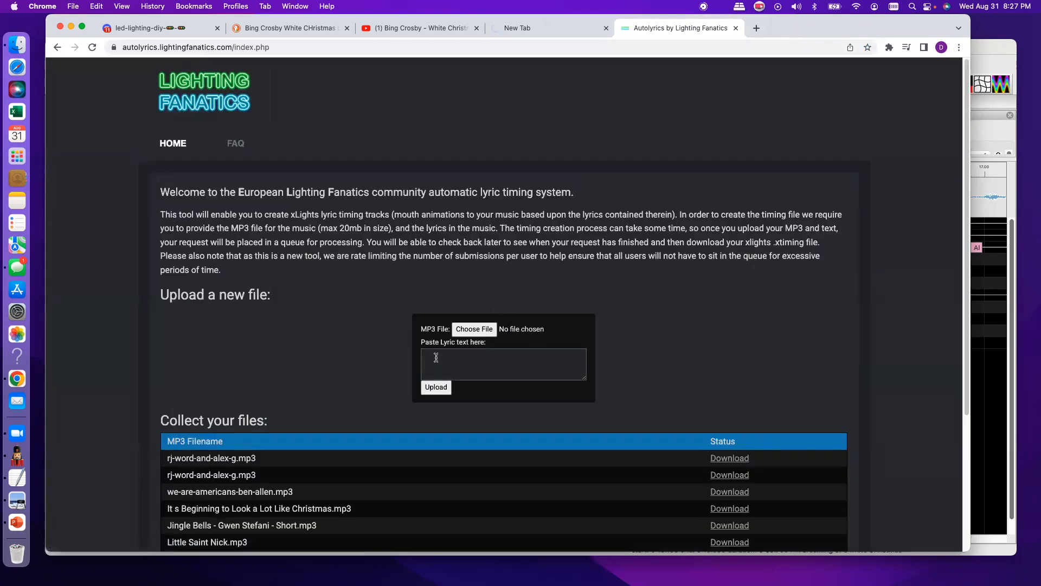
{"action": "left_click", "coordinate": [474, 331]}
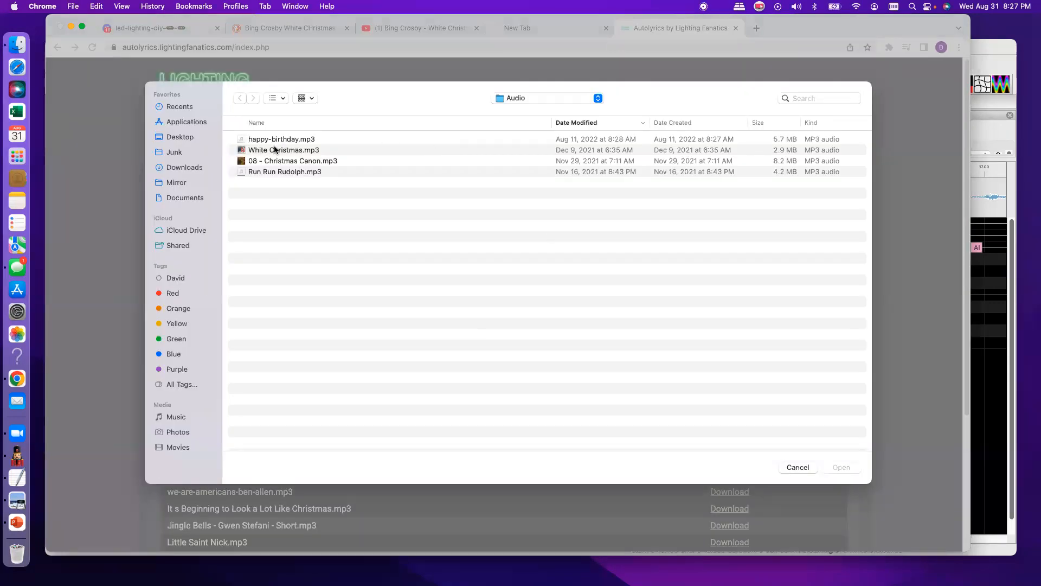
{"action": "left_click", "coordinate": [275, 151]}
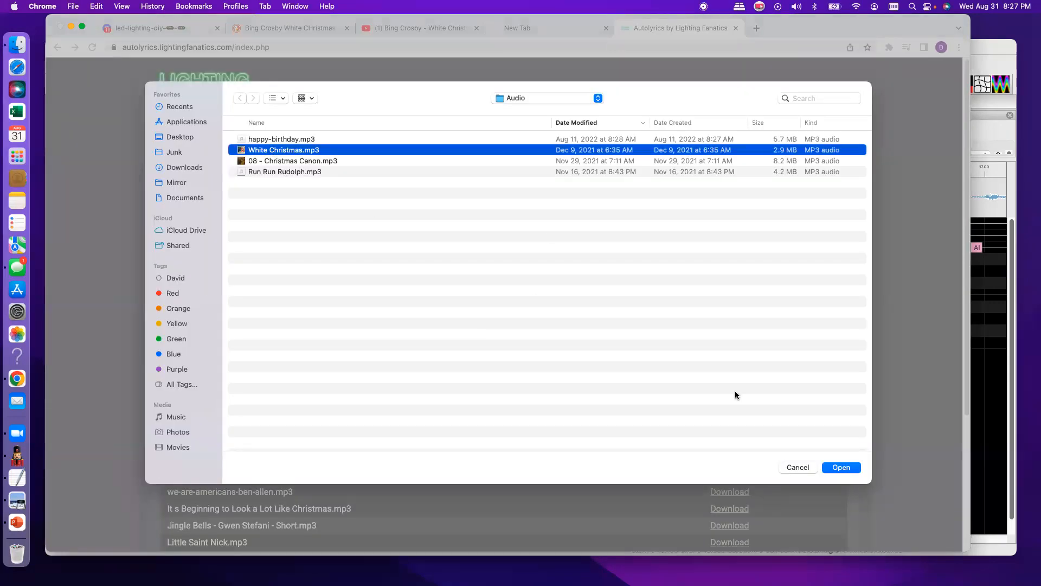
{"action": "left_click", "coordinate": [836, 472]}
- Paste the copied lyrics into the lyric text field, upload the song for conversion, and check its status in the file list
{"action": "left_click", "coordinate": [437, 357]}
{"action": "right_click", "coordinate": [437, 356]}
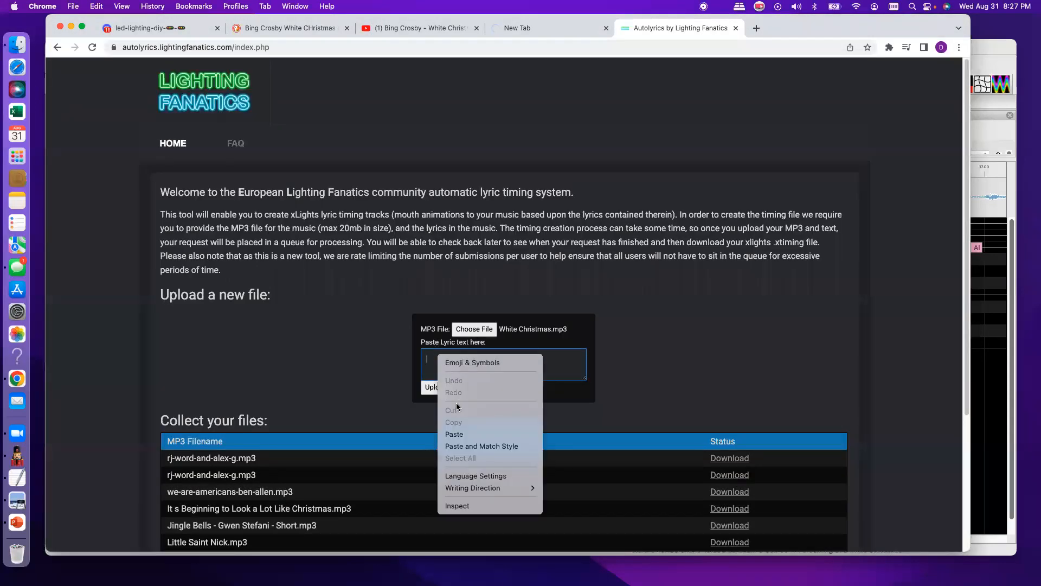
{"action": "left_click", "coordinate": [455, 434]}
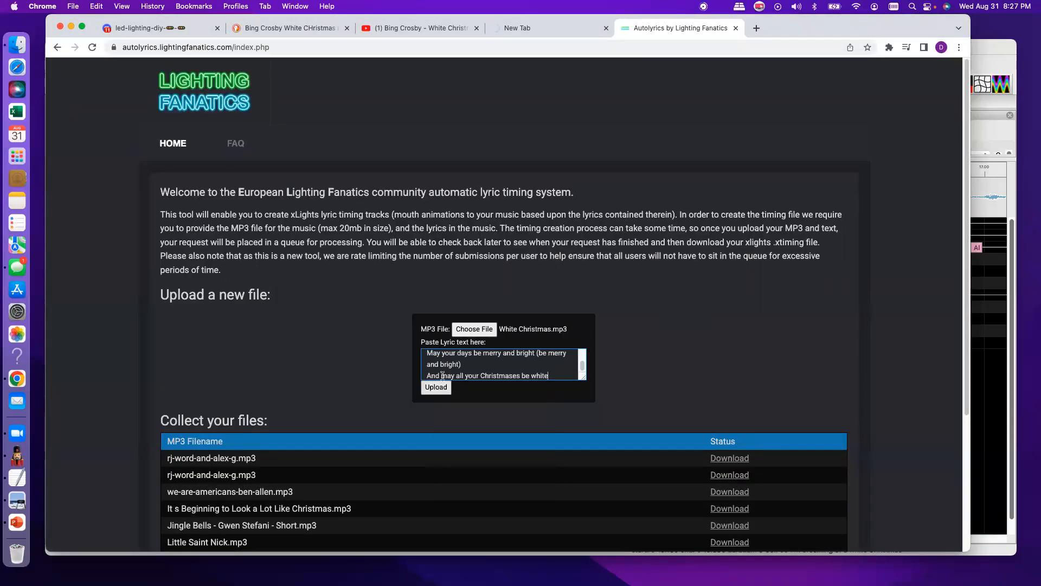
{"action": "left_click", "coordinate": [432, 388]}
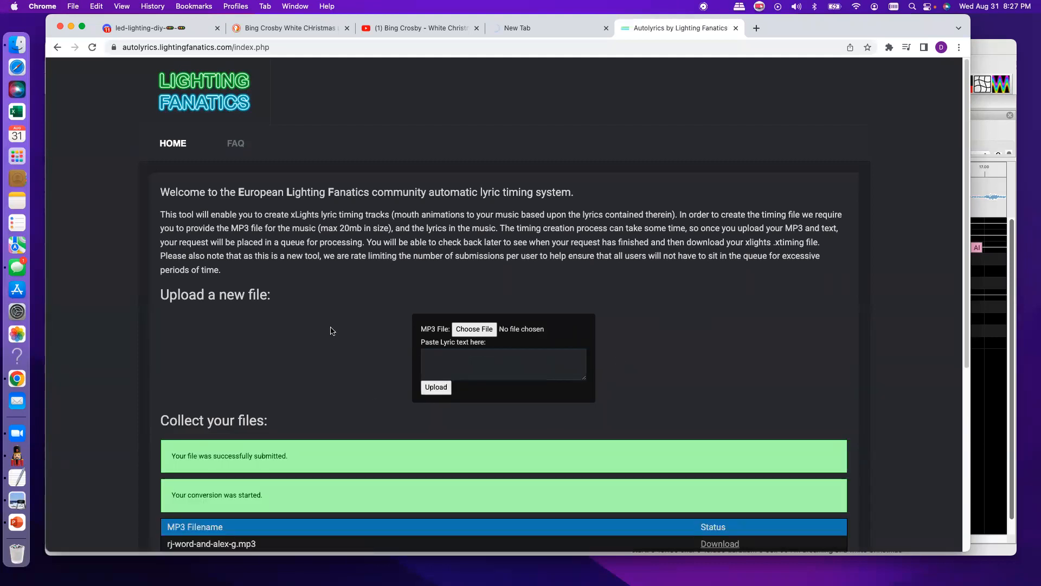
{"action": "scroll", "coordinate": [350, 335], "scroll_direction": "down", "scroll_amount": 5}
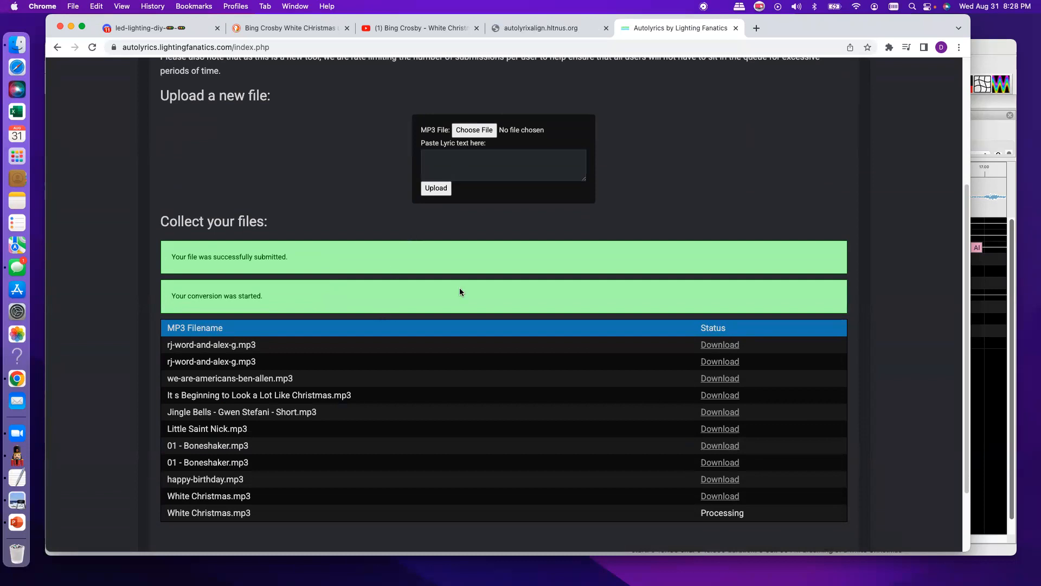
- Check the autolyrixalign.hltnus.org page in Chrome and return to xLights
{"action": "left_click", "coordinate": [994, 50]}
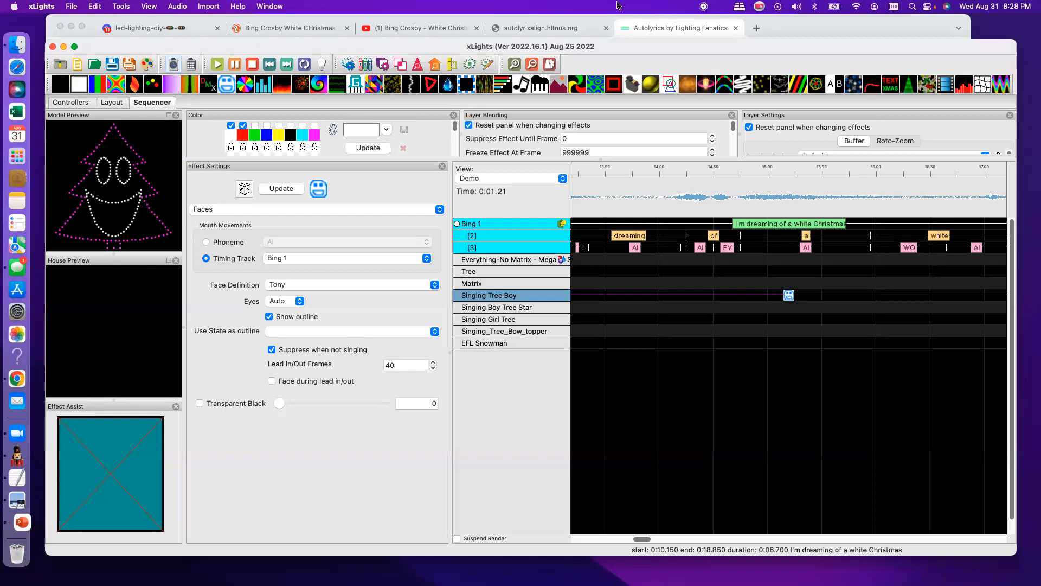
{"action": "left_click", "coordinate": [511, 30]}
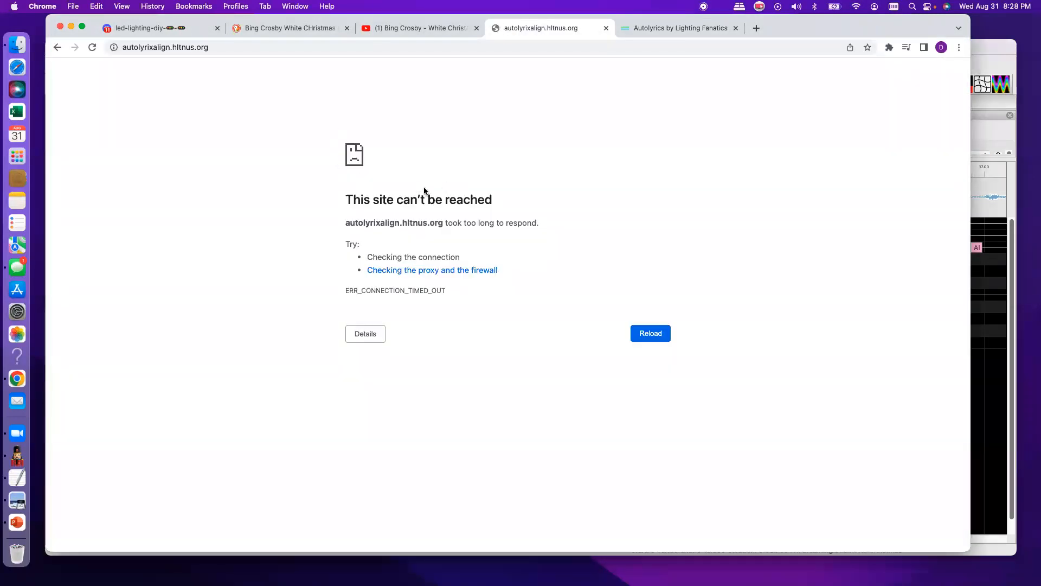
{"action": "left_click", "coordinate": [987, 49]}
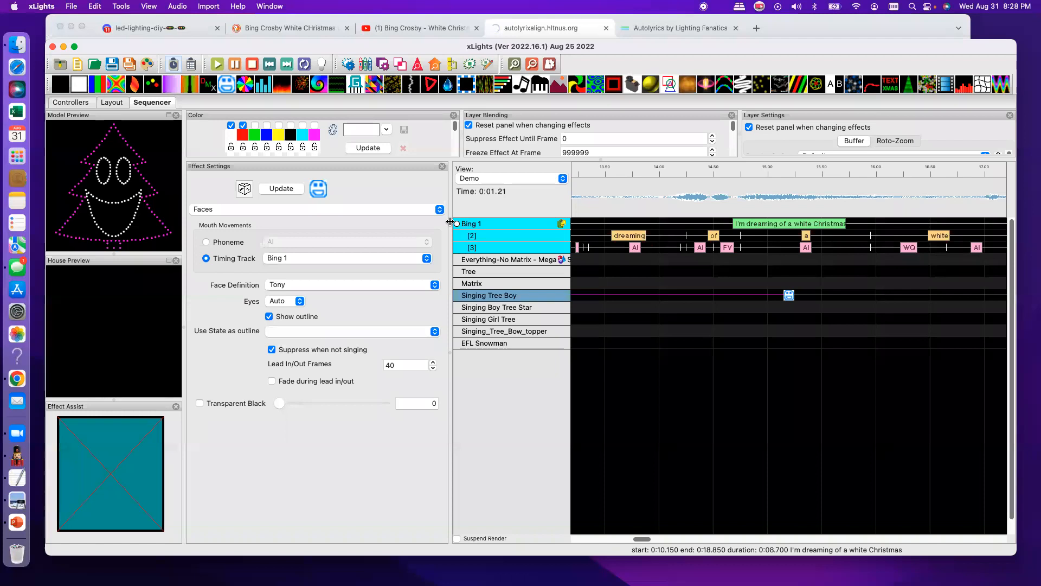
- Import Bing Autolyric.txt from the Demo/Christmas folder in Documents as a timing track
{"action": "right_click", "coordinate": [504, 219]}
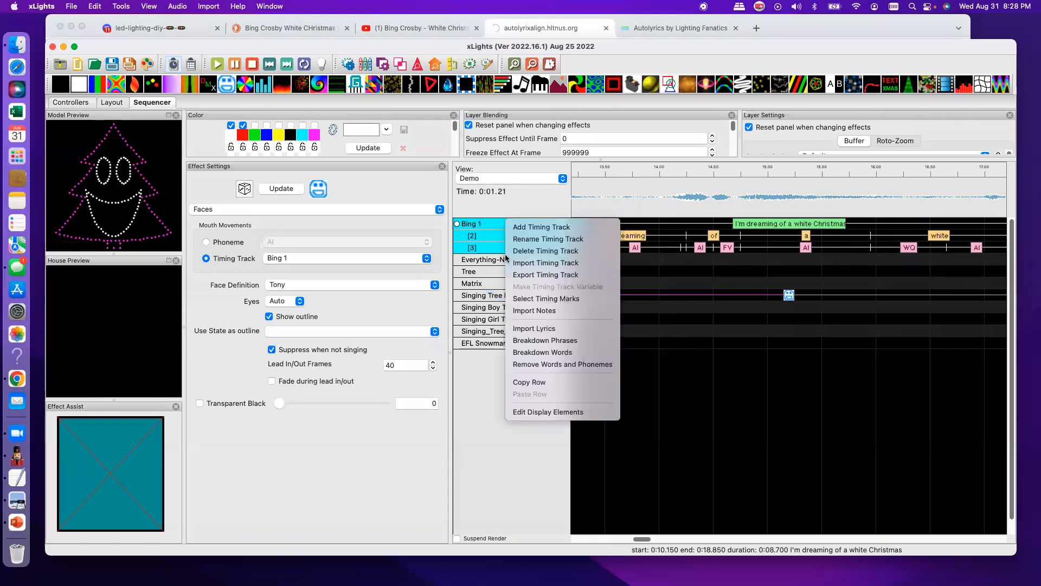
{"action": "left_click", "coordinate": [534, 273]}
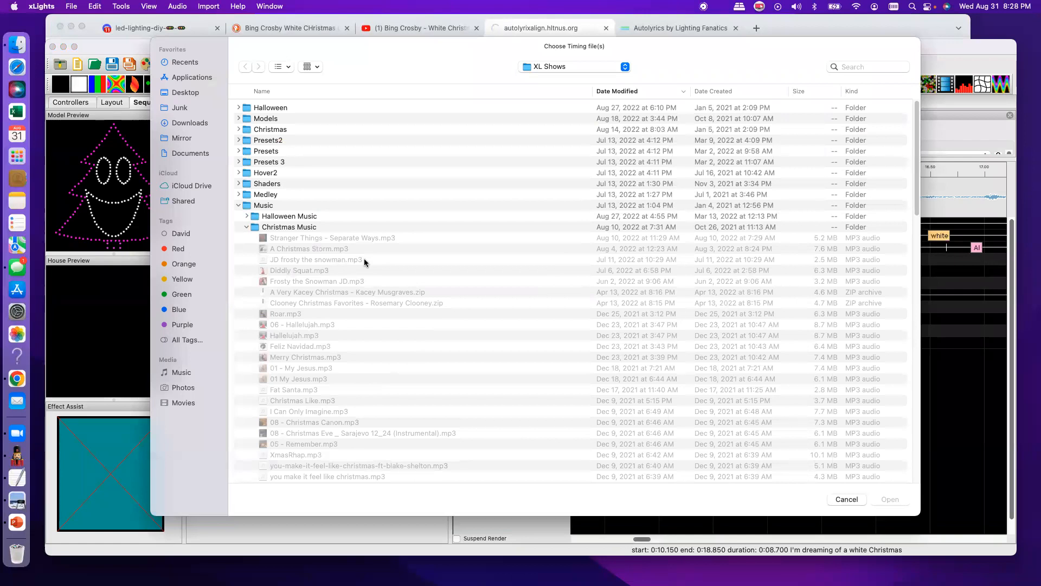
{"action": "scroll", "coordinate": [435, 257], "scroll_direction": "down", "scroll_amount": 1}
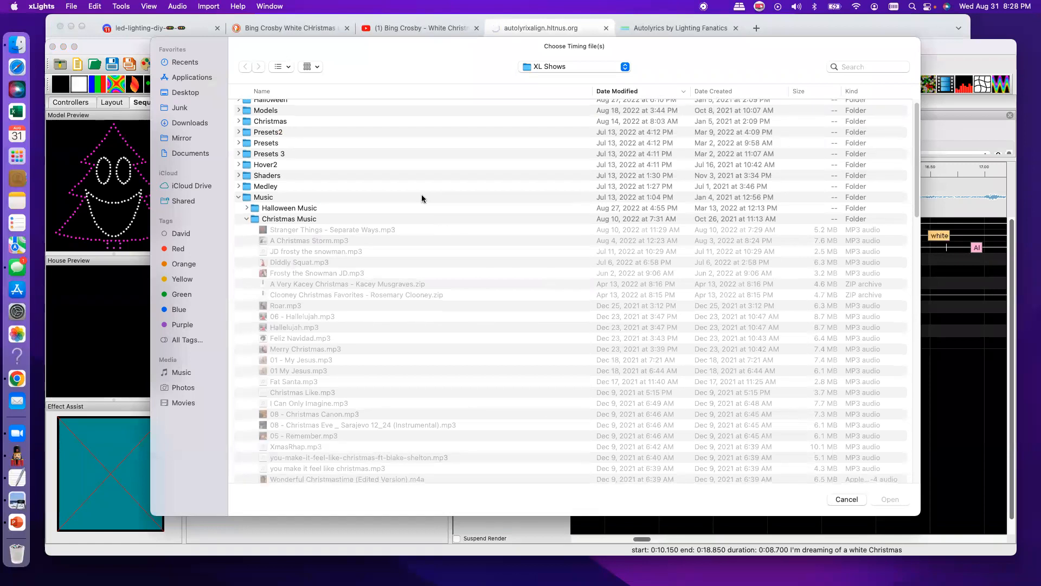
{"action": "scroll", "coordinate": [374, 248], "scroll_direction": "up", "scroll_amount": 2}
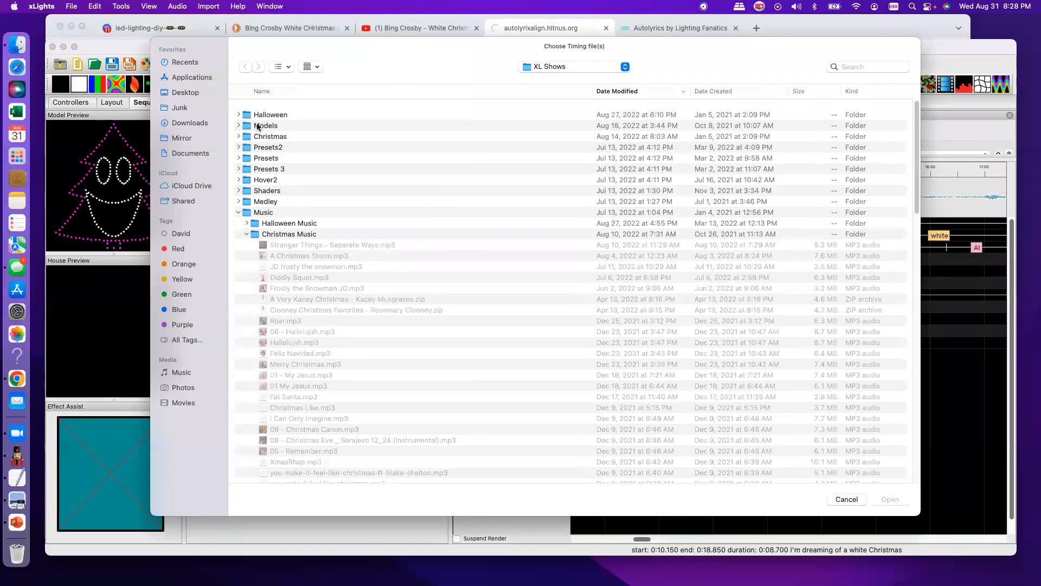
{"action": "left_click", "coordinate": [625, 67]}
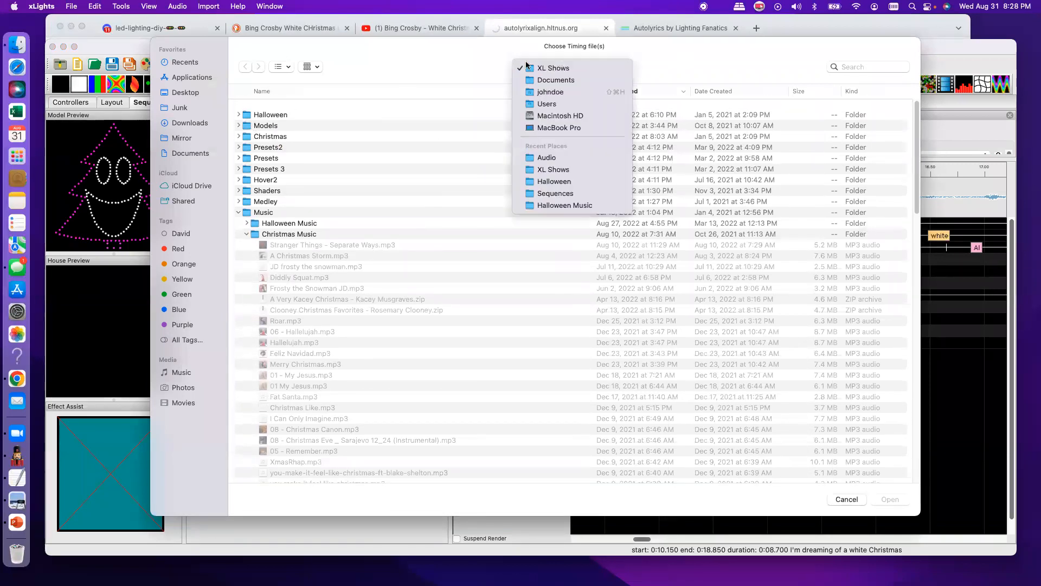
{"action": "key", "text": "Return"}
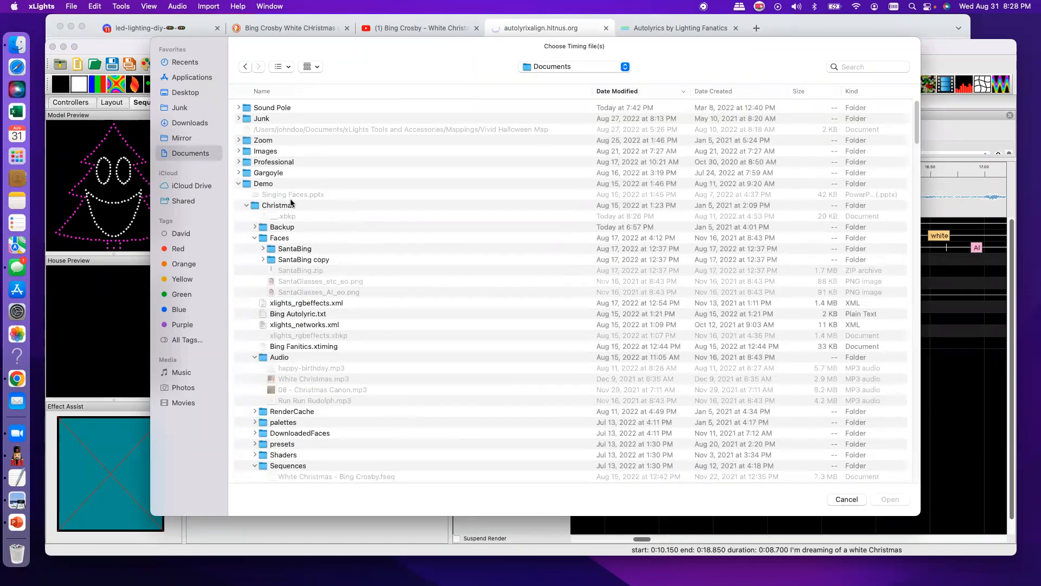
{"action": "scroll", "coordinate": [337, 294], "scroll_direction": "down", "scroll_amount": 5}
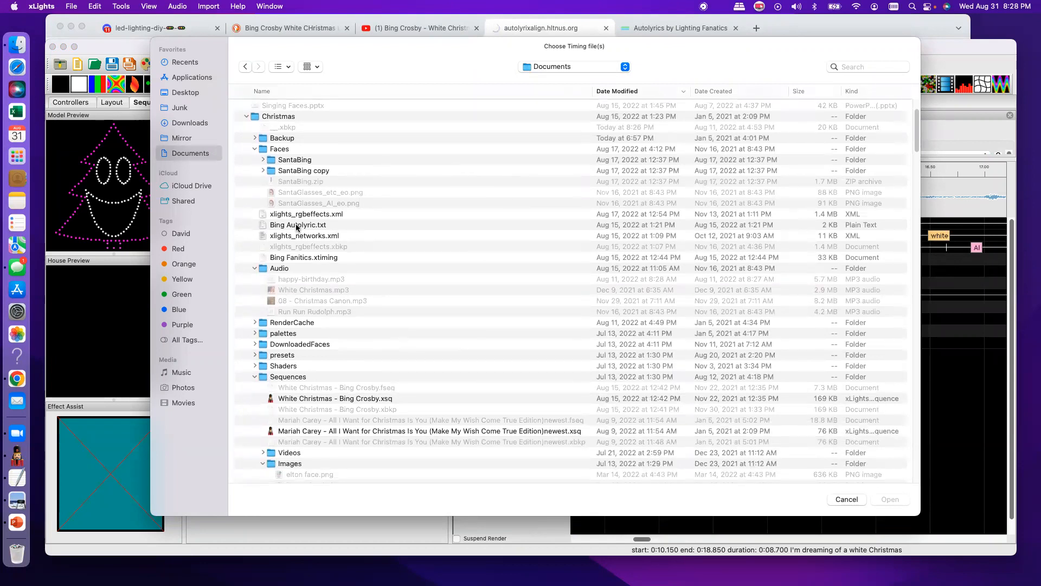
{"action": "double_click", "coordinate": [297, 228]}
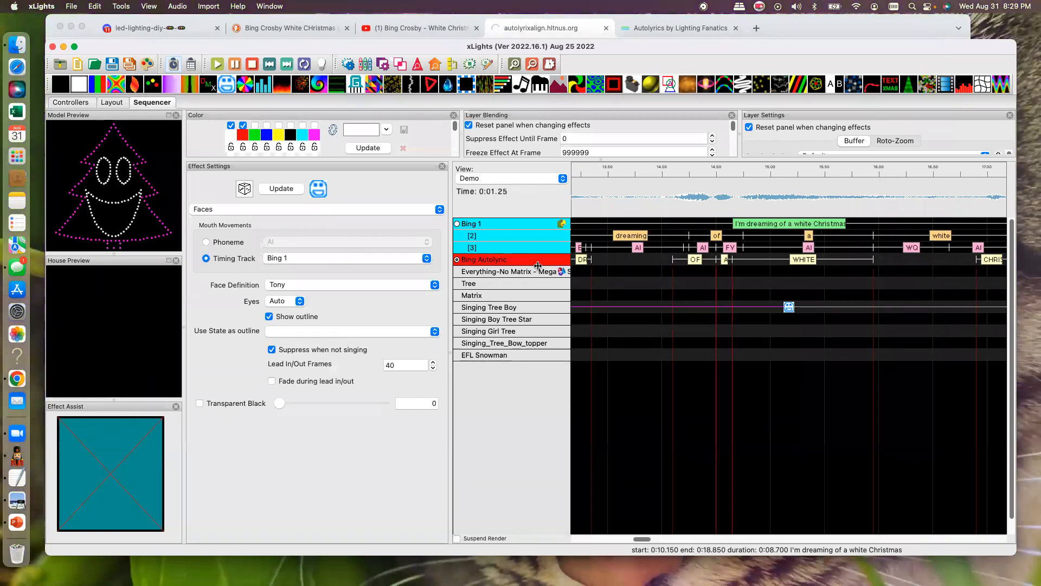
- Break down the Bing Autolyric track's phrases into words and its words into phonemes
{"action": "scroll", "coordinate": [544, 388], "scroll_direction": "right", "scroll_amount": 1}
{"action": "left_click_drag", "start_coordinate": [649, 539], "coordinate": [630, 539]}
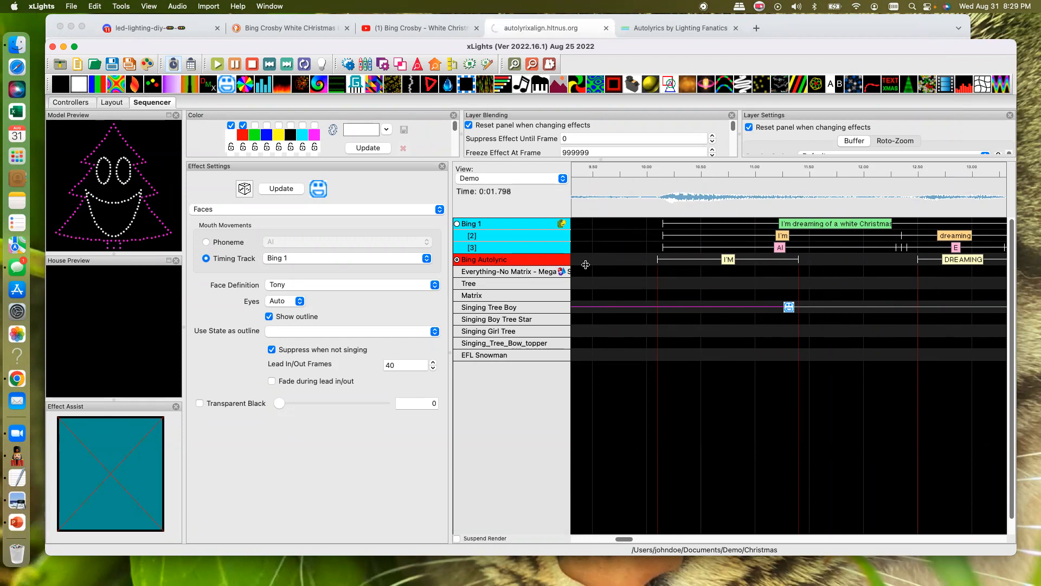
{"action": "scroll", "coordinate": [537, 265], "scroll_direction": "right", "scroll_amount": 1}
{"action": "scroll", "coordinate": [537, 265], "scroll_direction": "left", "scroll_amount": 1}
{"action": "right_click", "coordinate": [559, 262]}
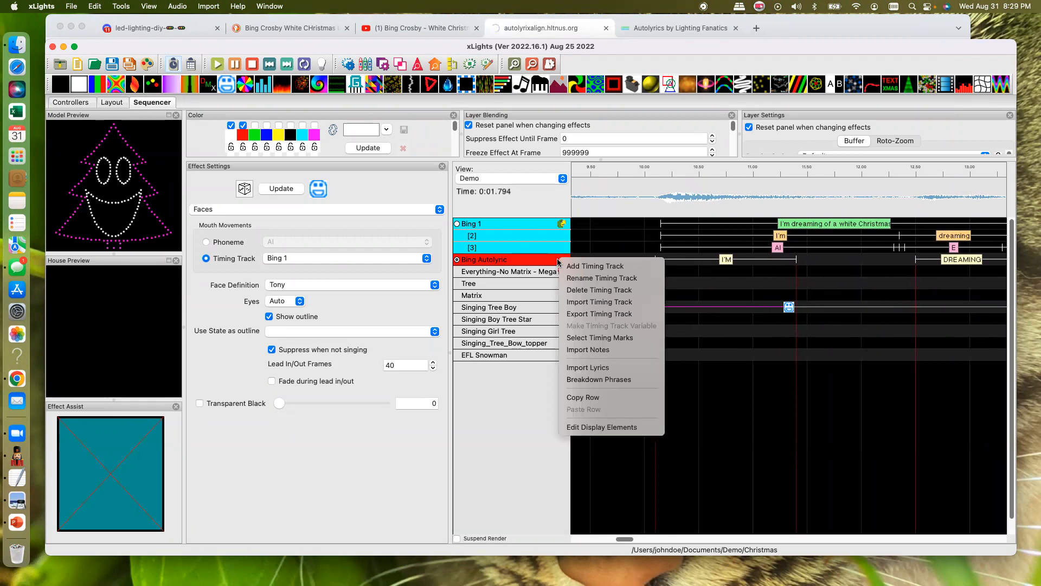
{"action": "left_click", "coordinate": [611, 379]}
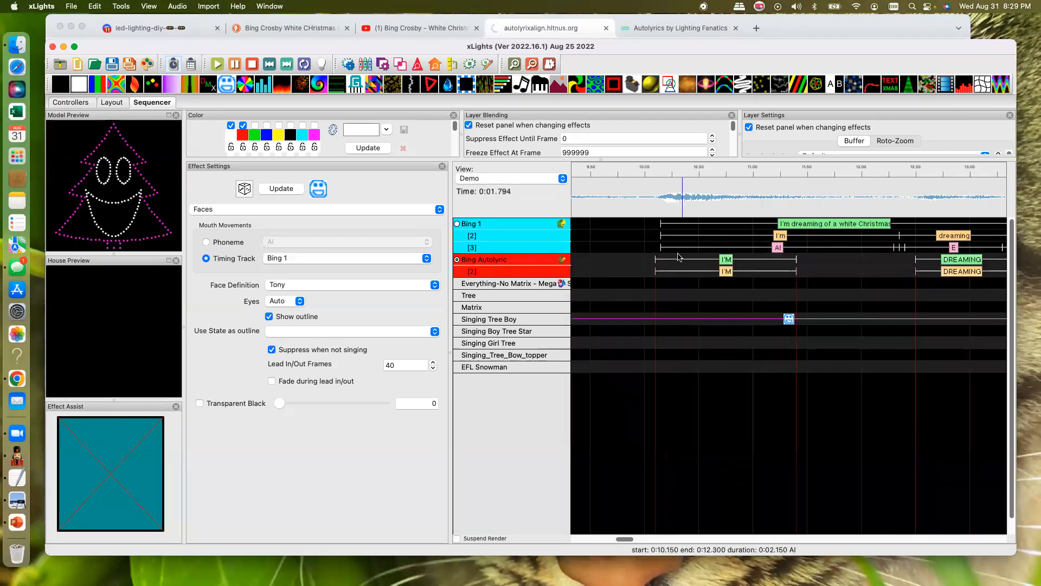
{"action": "right_click", "coordinate": [550, 274]}
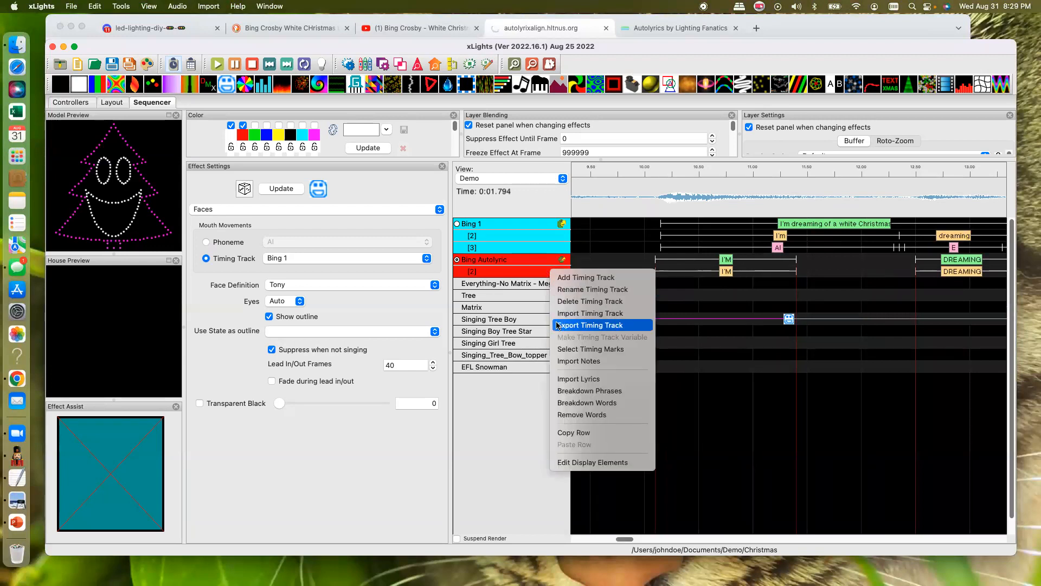
{"action": "left_click", "coordinate": [583, 403]}
{"action": "scroll", "coordinate": [803, 313], "scroll_direction": "left", "scroll_amount": 1}
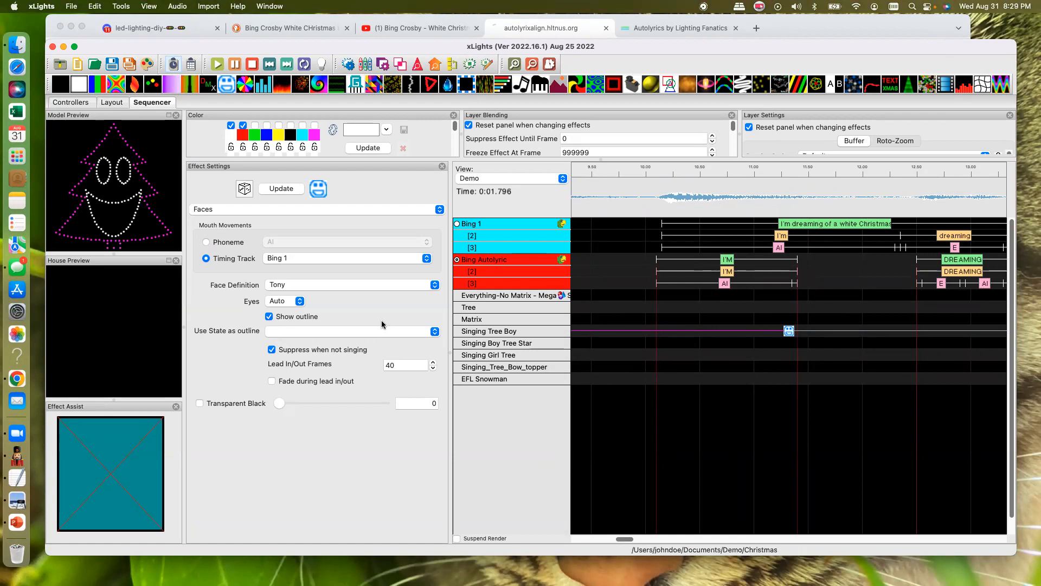
- Add a Faces effect to the Singing Girl Tree and extend its end to about 14.7 s
{"action": "left_click_drag", "start_coordinate": [227, 89], "coordinate": [955, 367]}
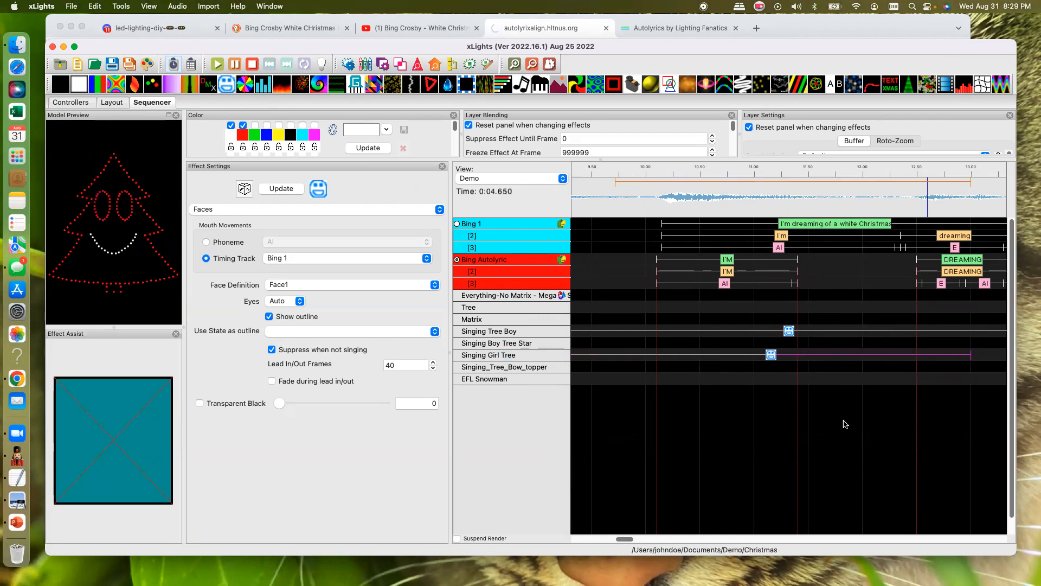
{"action": "mouse_move", "coordinate": [624, 536]}
{"action": "left_mouse_down"}
{"action": "mouse_move", "coordinate": [647, 540]}
{"action": "mouse_move", "coordinate": [631, 540]}
{"action": "left_mouse_up"}
{"action": "left_click_drag", "start_coordinate": [818, 355], "coordinate": [1003, 354]}
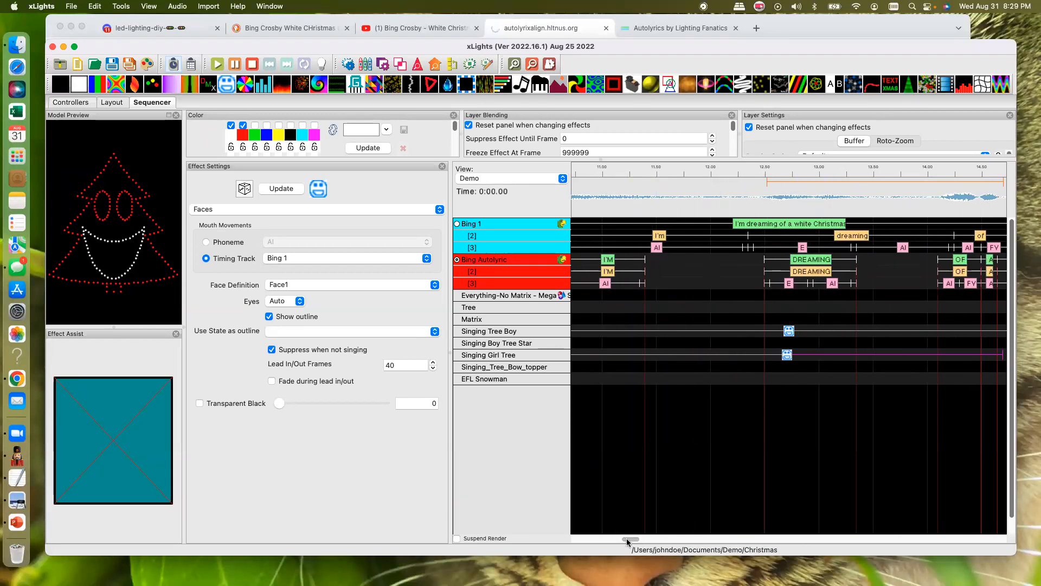
- Deactivate the Bing Autolyric timing track and stretch the Singing Girl Tree's Faces effect across the whole sequence
{"action": "left_click", "coordinate": [532, 65]}
{"action": "left_click", "coordinate": [532, 64]}
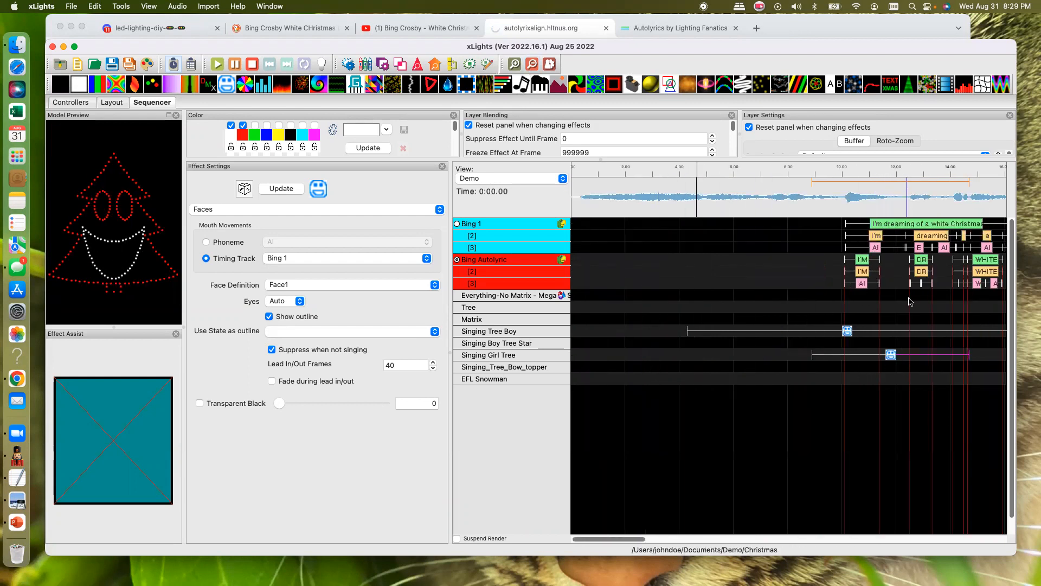
{"action": "left_click_drag", "start_coordinate": [643, 545], "coordinate": [705, 543]}
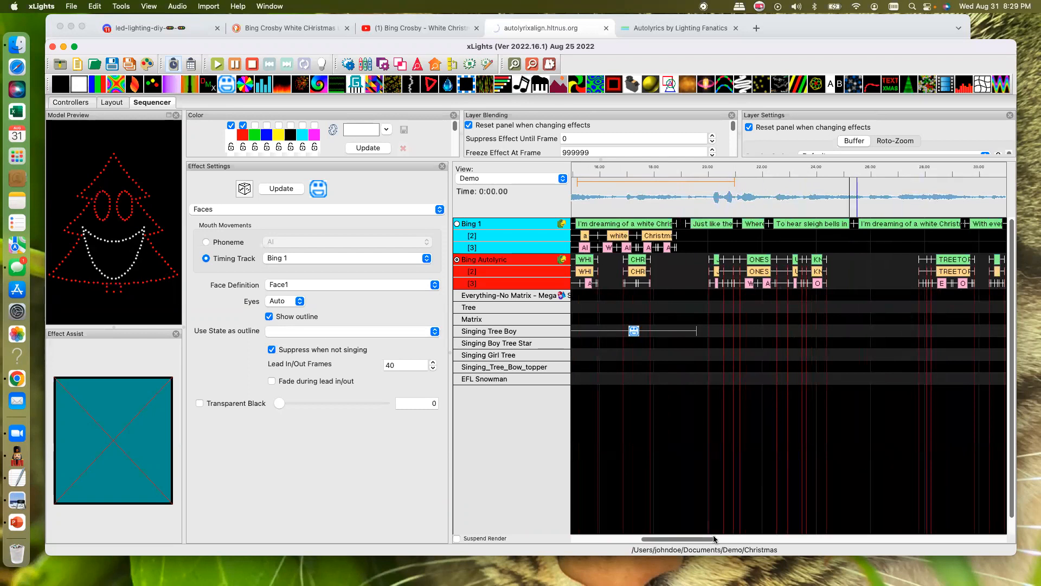
{"action": "left_click_drag", "start_coordinate": [691, 540], "coordinate": [647, 542]}
{"action": "left_click", "coordinate": [744, 355]}
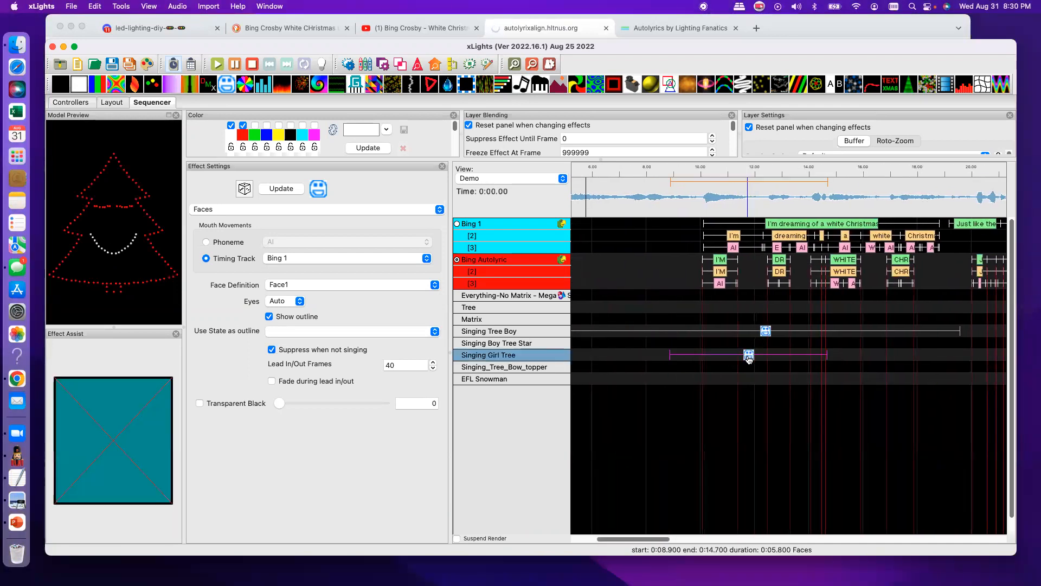
{"action": "key", "text": "shift+Left"}
{"action": "key", "text": "shift+Right"}
{"action": "left_click", "coordinate": [714, 359]}
{"action": "key", "text": "shift+Right"}
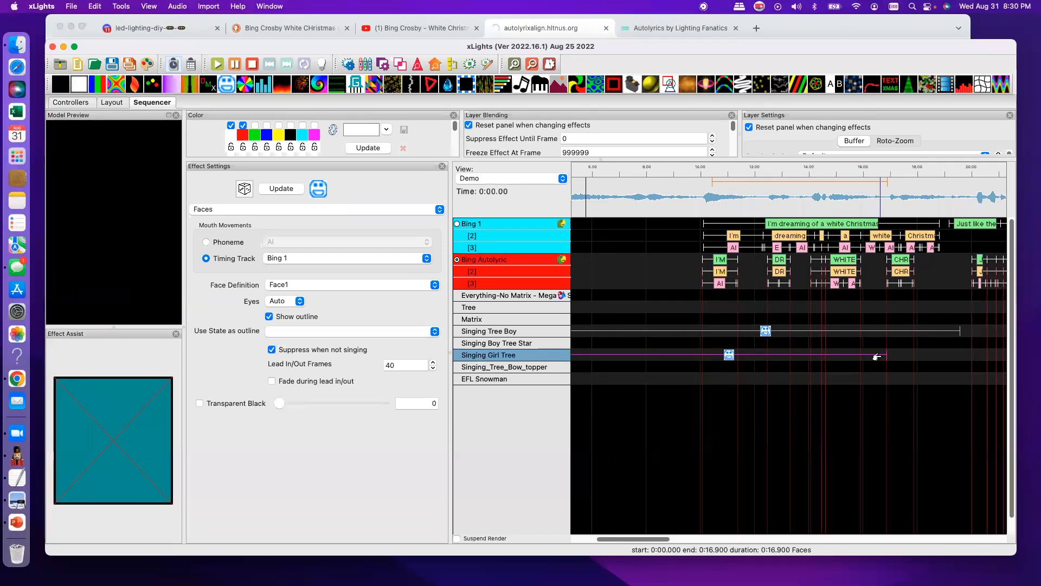
{"action": "left_click", "coordinate": [458, 260]}
{"action": "key", "text": "shift+Right"}
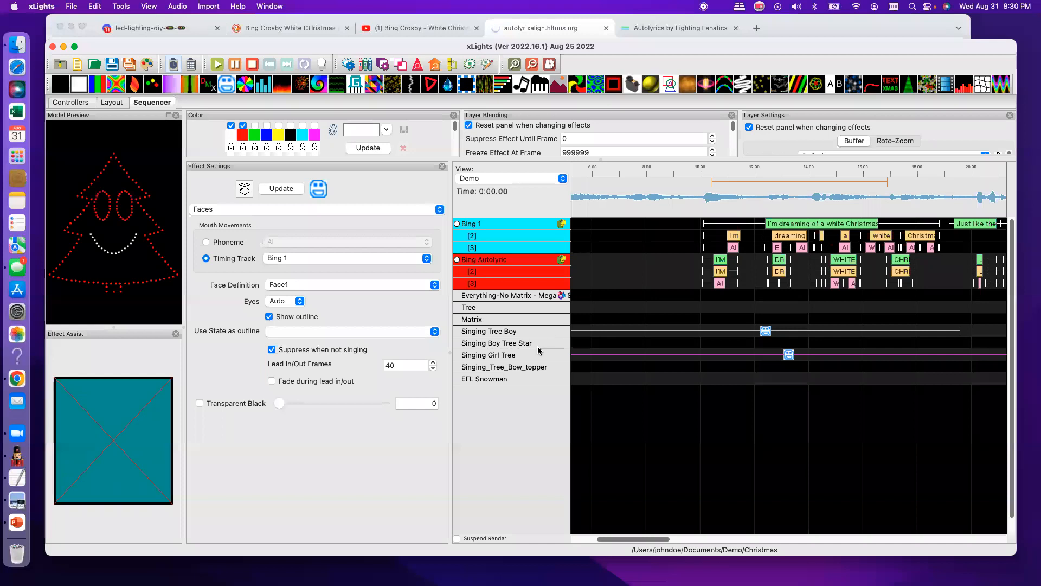
- Set the Singing Girl Tree's Faces effect to the Bing Autolyric timing track, then play the sequence to about 19 s as a preview
{"action": "left_click_drag", "start_coordinate": [637, 539], "coordinate": [476, 529]}
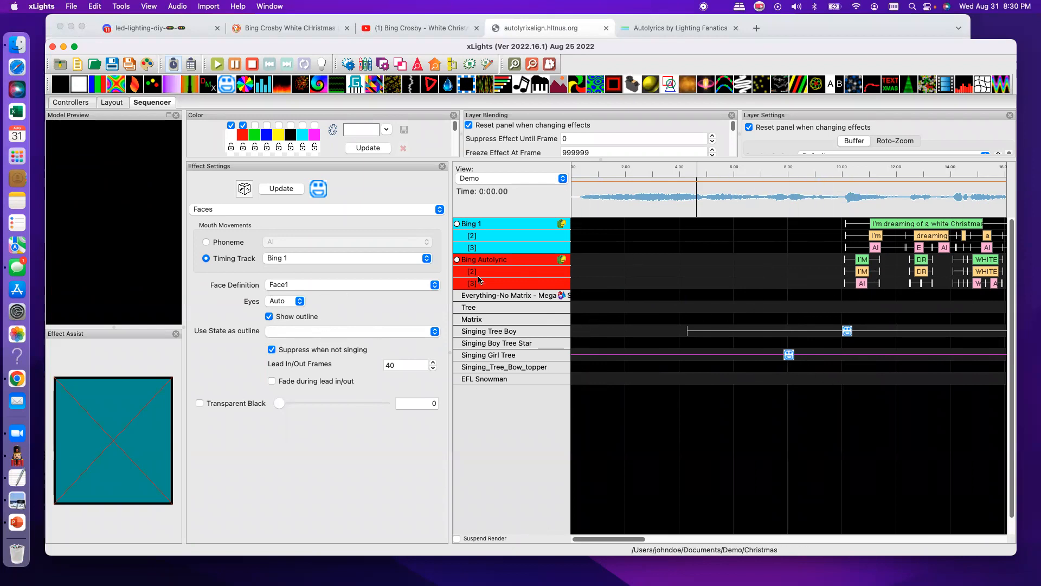
{"action": "left_click", "coordinate": [301, 258]}
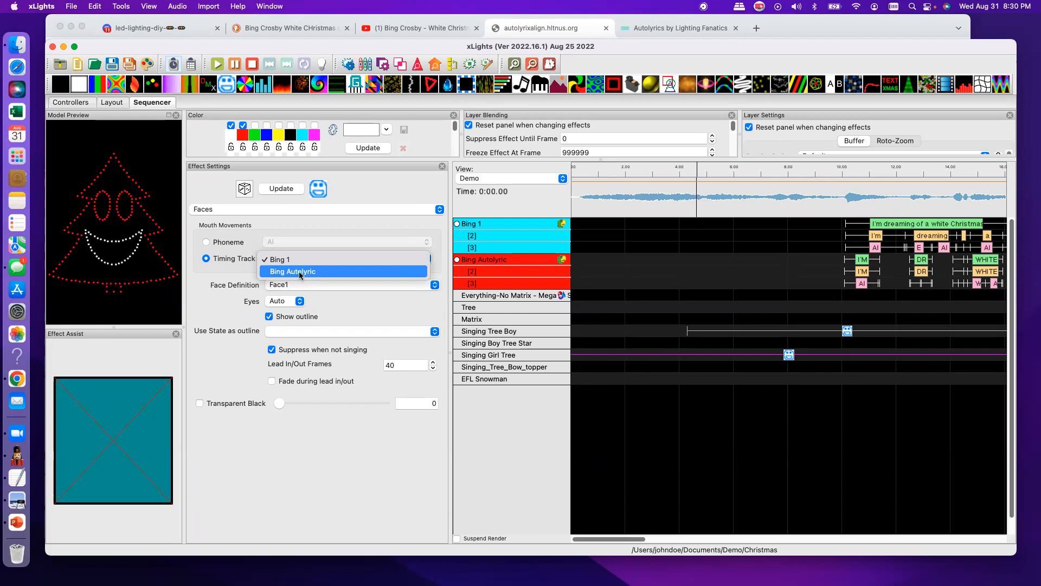
{"action": "left_click", "coordinate": [300, 273]}
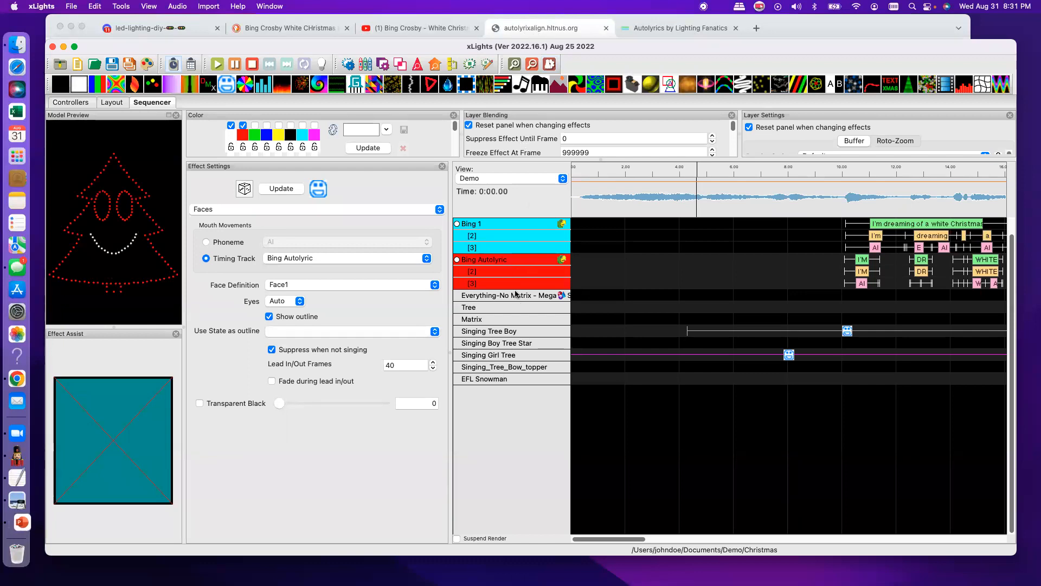
{"action": "key", "text": "space"}
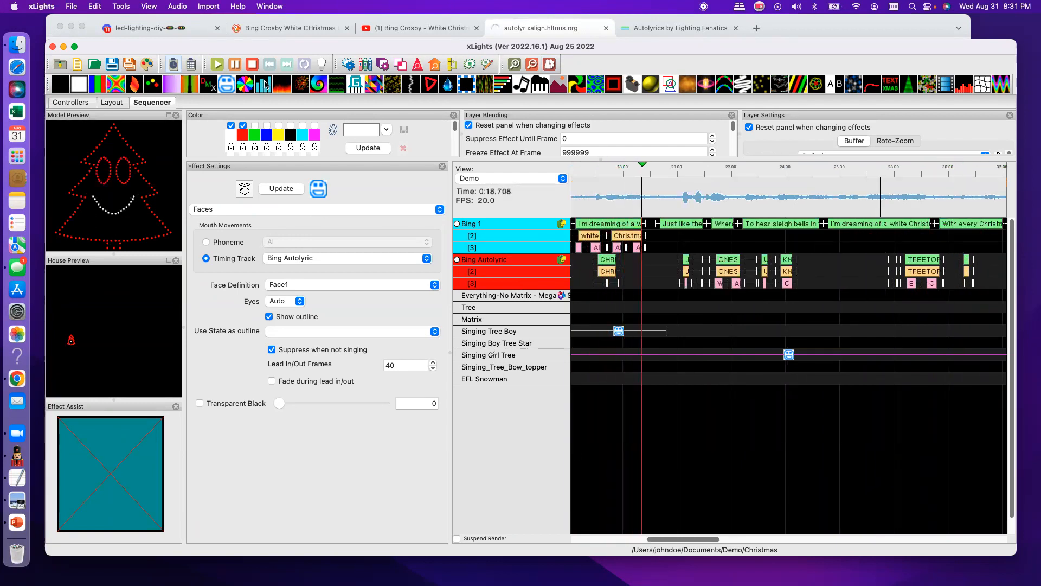
{"action": "left_click", "coordinate": [234, 65]}
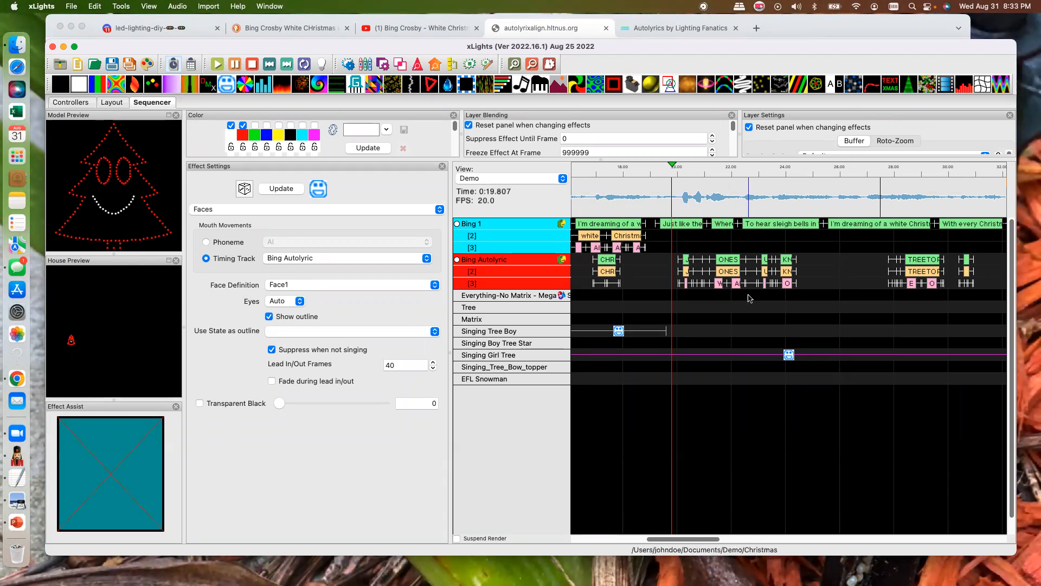
- Examine the word timings on the Bing Autolyric track and check the CHILDREN label without changing it
{"action": "right_click", "coordinate": [726, 261]}
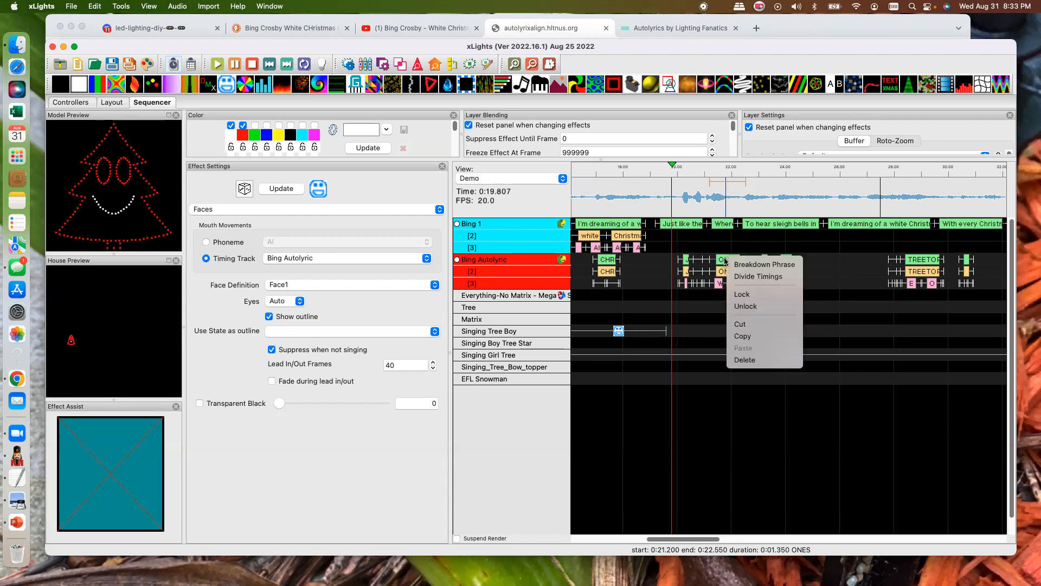
{"action": "left_click", "coordinate": [729, 264]}
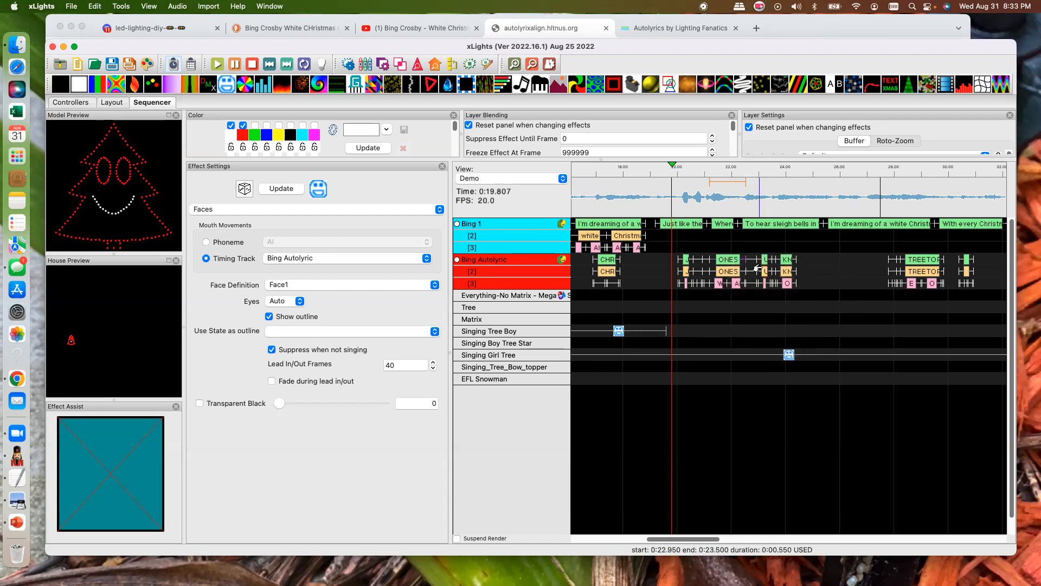
{"action": "scroll", "coordinate": [725, 262], "scroll_direction": "right", "scroll_amount": 1}
{"action": "scroll", "coordinate": [725, 262], "scroll_direction": "left", "scroll_amount": 5}
{"action": "scroll", "coordinate": [725, 262], "scroll_direction": "down", "scroll_amount": 1}
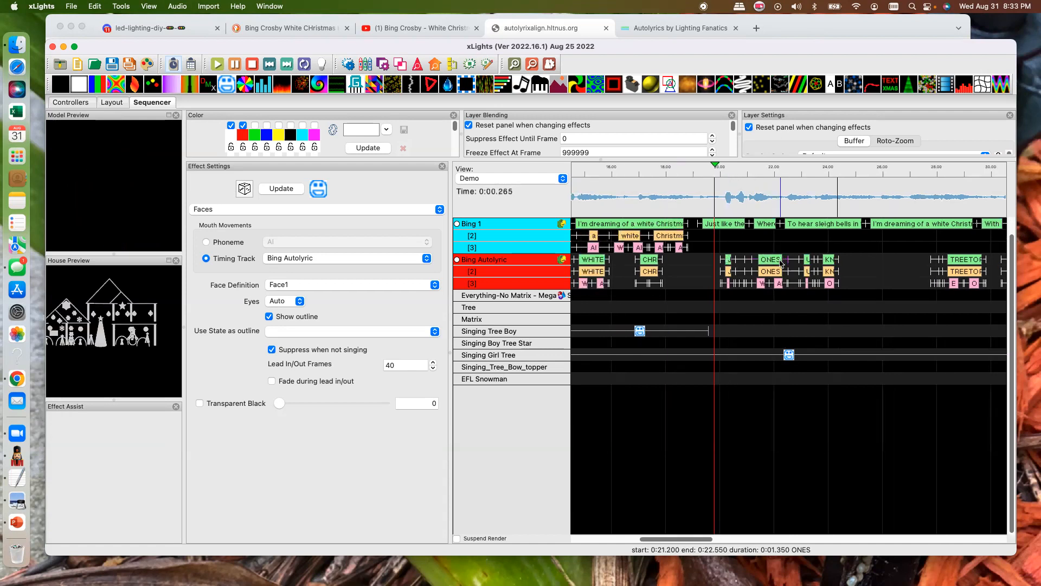
{"action": "scroll", "coordinate": [768, 259], "scroll_direction": "right", "scroll_amount": 5}
{"action": "double_click", "coordinate": [689, 259]}
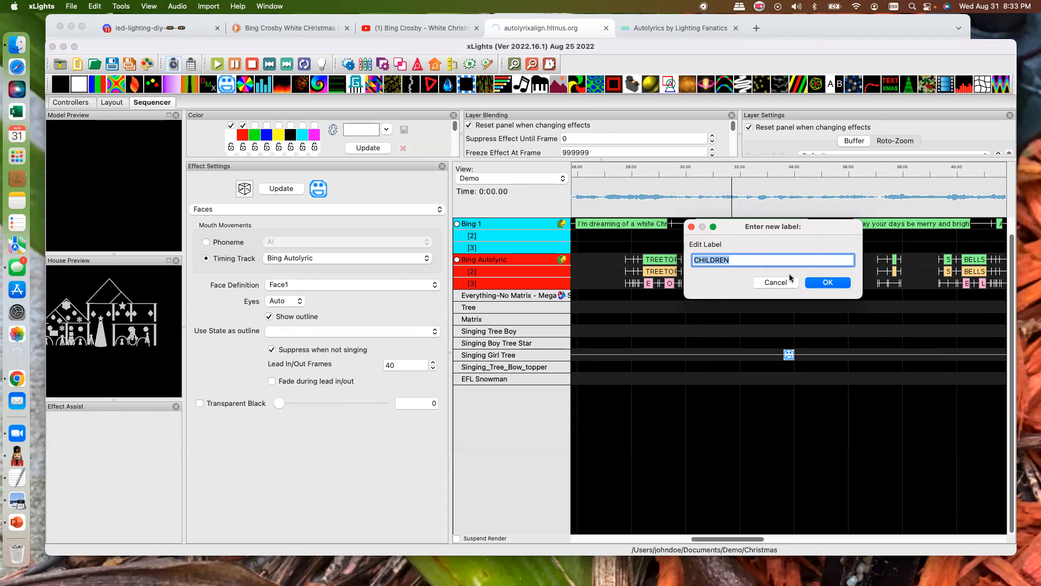
{"action": "key", "text": "Return"}
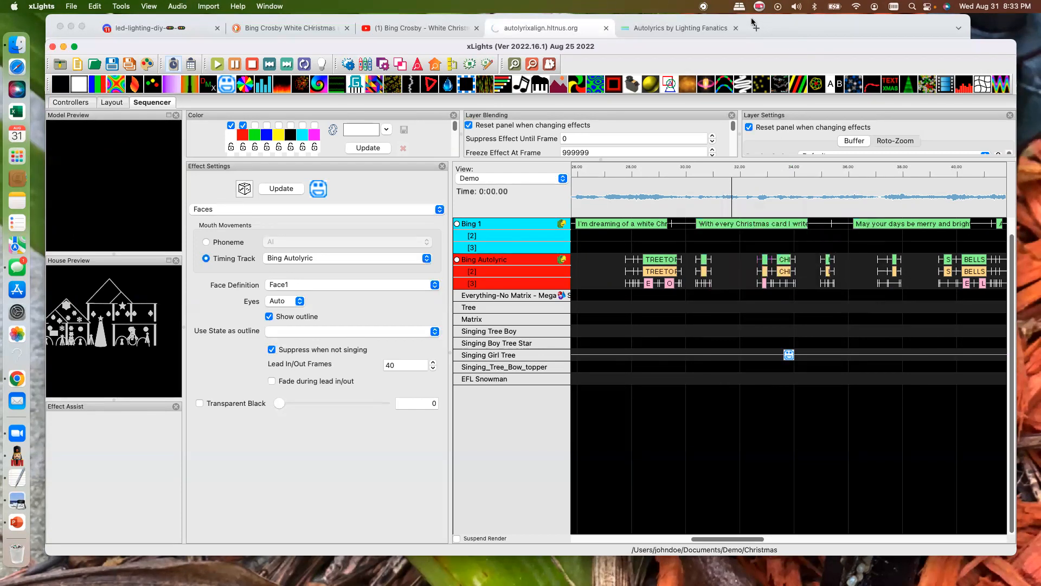
- Switch to Chrome and open the AZLyrics page for Bing Crosby's White Christmas from the lyrics search results
{"action": "left_click", "coordinate": [399, 28]}
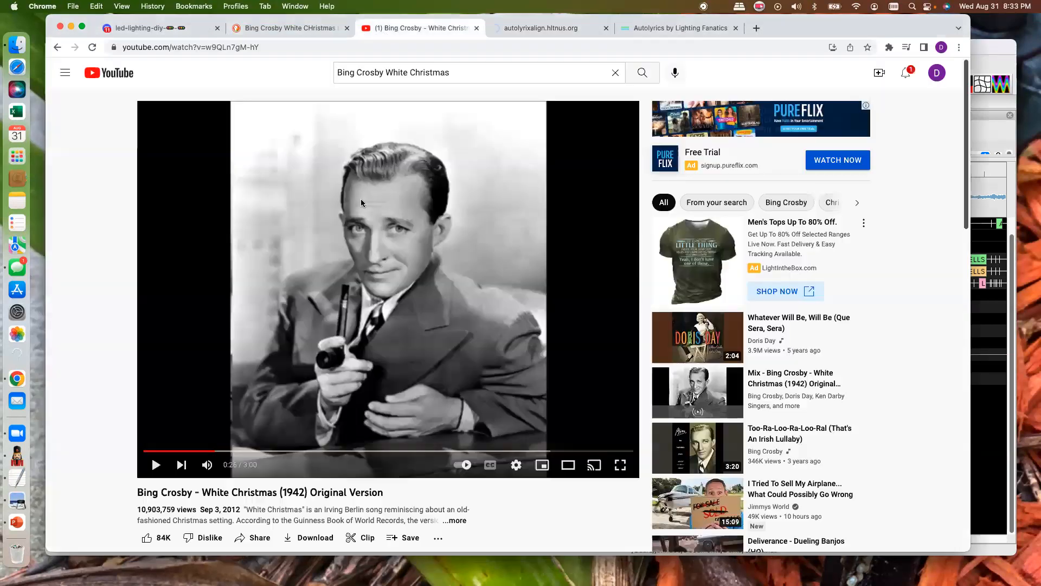
{"action": "left_click", "coordinate": [292, 29]}
{"action": "left_click_drag", "start_coordinate": [272, 78], "coordinate": [137, 77]}
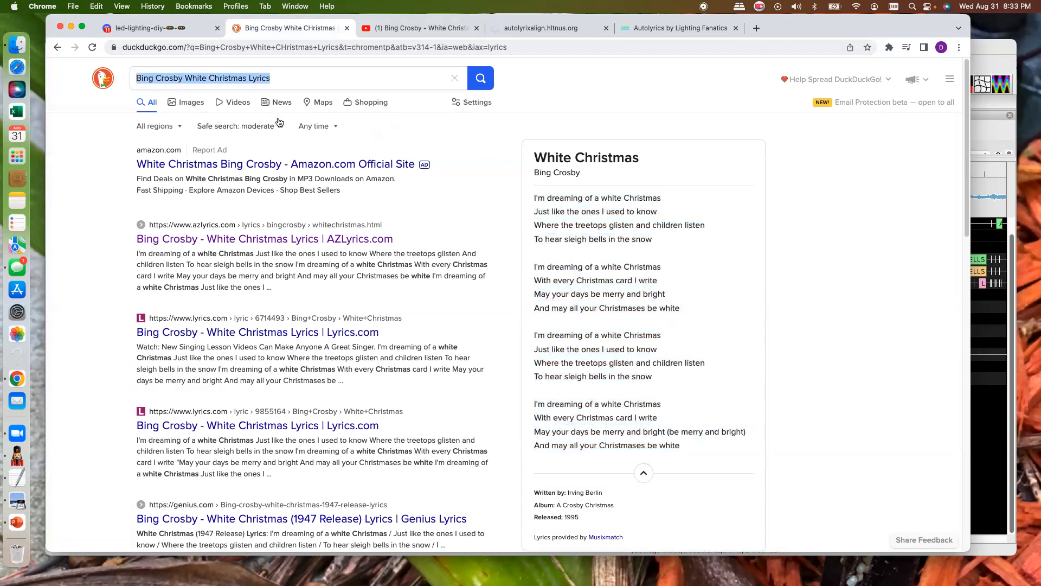
{"action": "left_click", "coordinate": [253, 239]}
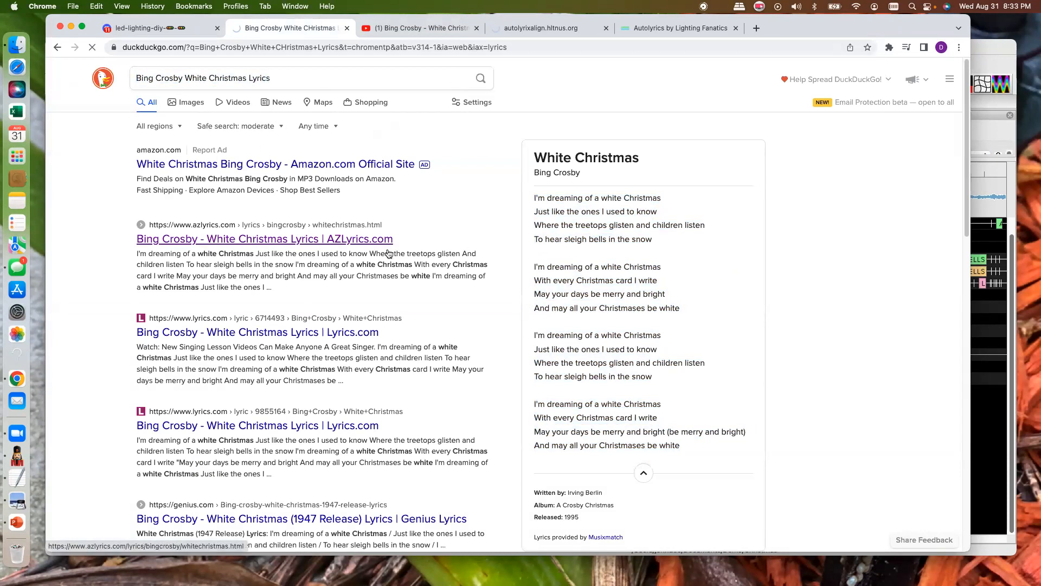
{"action": "scroll", "coordinate": [656, 374], "scroll_direction": "down", "scroll_amount": 6}
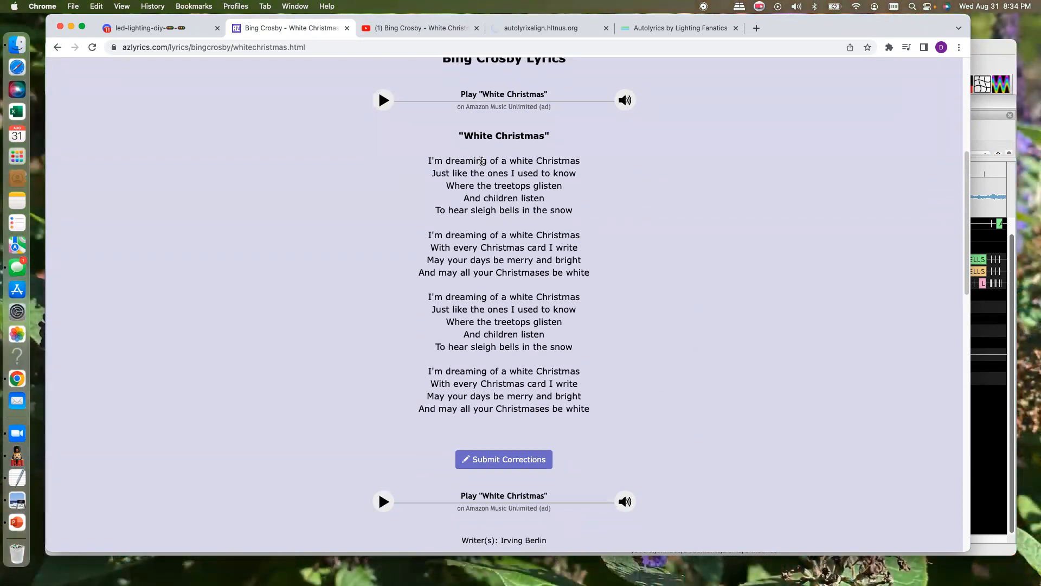
- Review the White Christmas lyrics on the AZLyrics page, select all the verses, and return to xLights
{"action": "scroll", "coordinate": [466, 162], "scroll_direction": "down", "scroll_amount": 1}
{"action": "scroll", "coordinate": [439, 158], "scroll_direction": "up", "scroll_amount": 3}
{"action": "scroll", "coordinate": [438, 158], "scroll_direction": "up", "scroll_amount": 1}
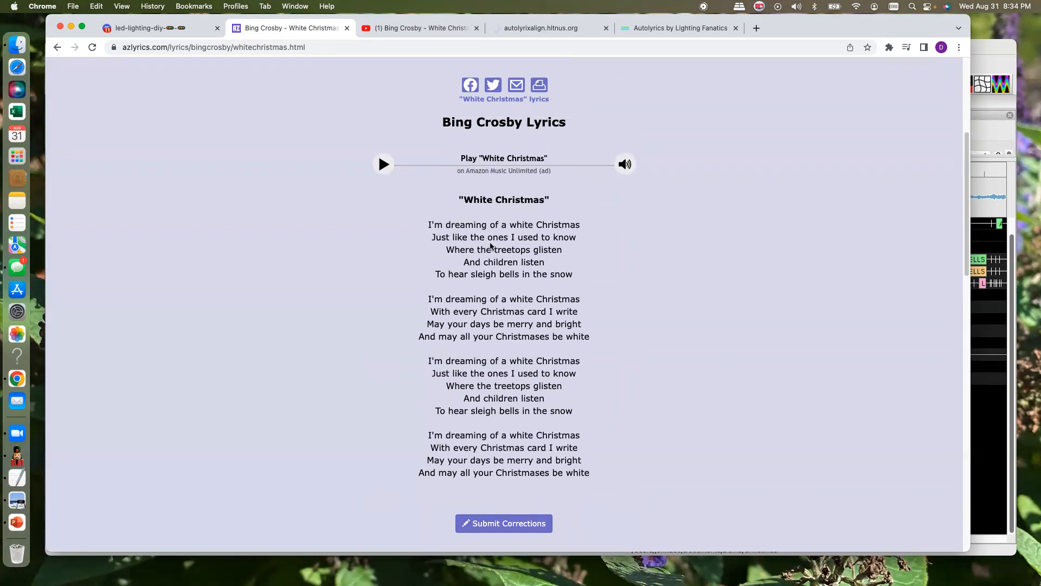
{"action": "scroll", "coordinate": [488, 238], "scroll_direction": "down", "scroll_amount": 1}
{"action": "scroll", "coordinate": [486, 237], "scroll_direction": "down", "scroll_amount": 1}
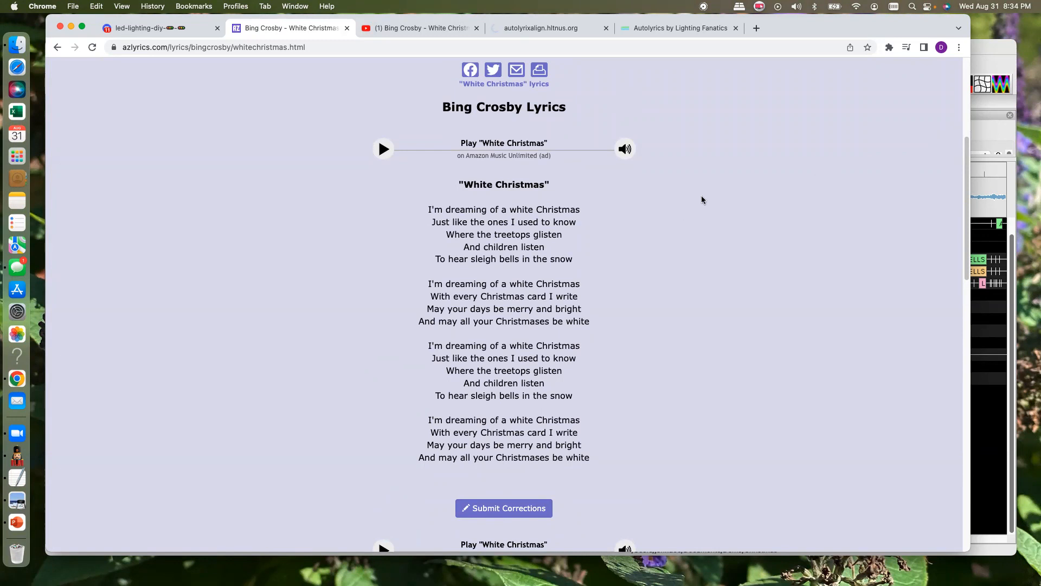
{"action": "scroll", "coordinate": [587, 256], "scroll_direction": "down", "scroll_amount": 3}
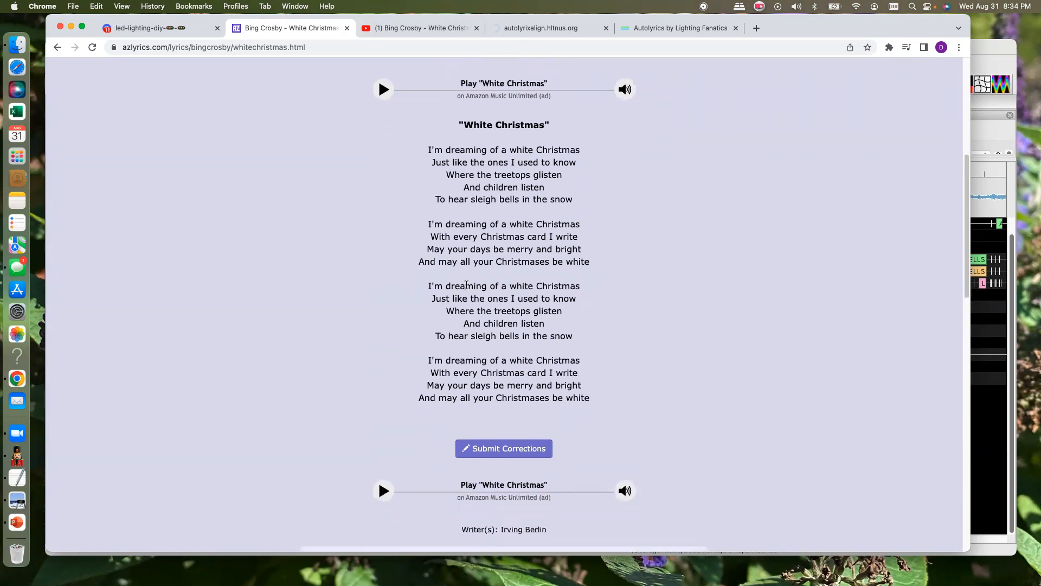
{"action": "left_click_drag", "start_coordinate": [427, 140], "coordinate": [623, 395]}
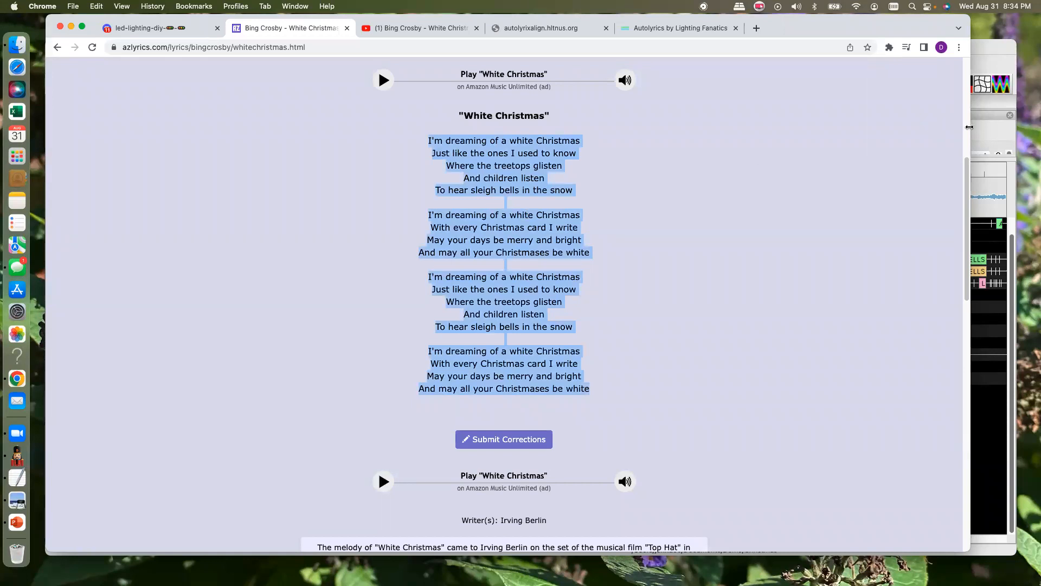
{"action": "scroll", "coordinate": [971, 127], "scroll_direction": "up", "scroll_amount": 5}
{"action": "left_click", "coordinate": [991, 136]}
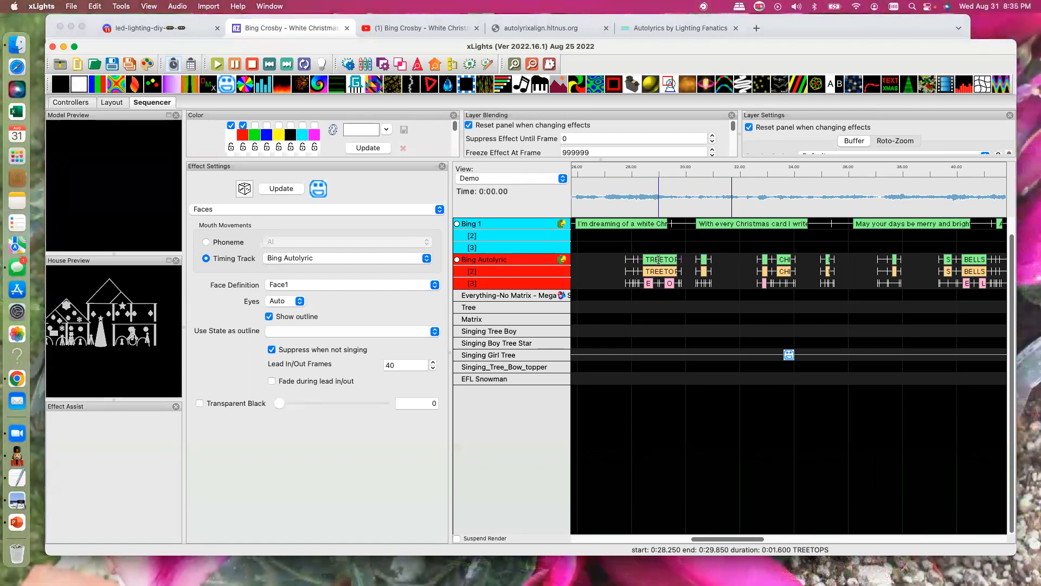
- Open the Bing Autolyric track's TREETOPS label for editing, return the Chrome lyrics page to its search results, and switch back to xLights
{"action": "double_click", "coordinate": [659, 260]}
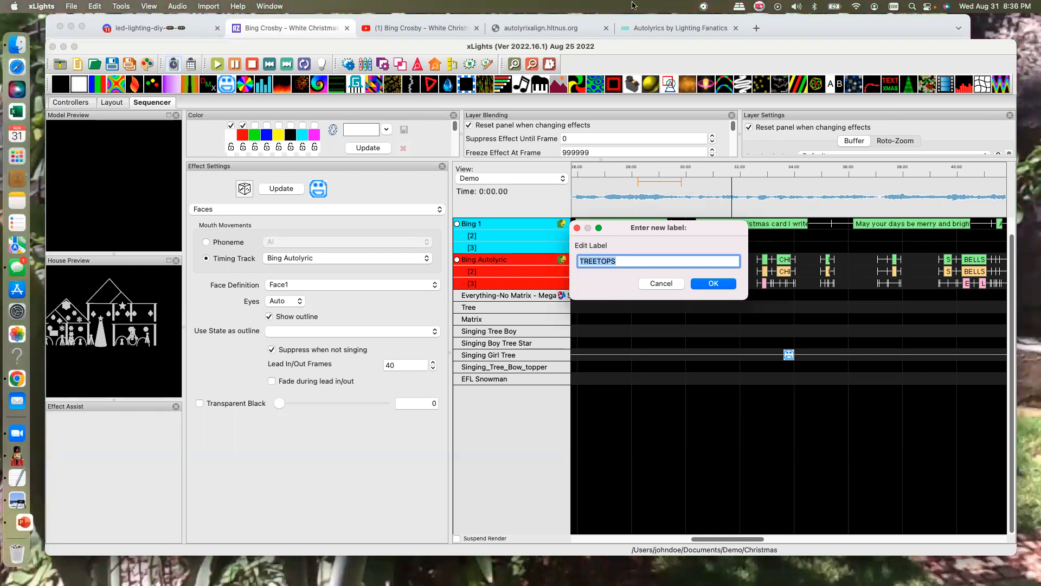
{"action": "left_click", "coordinate": [296, 28]}
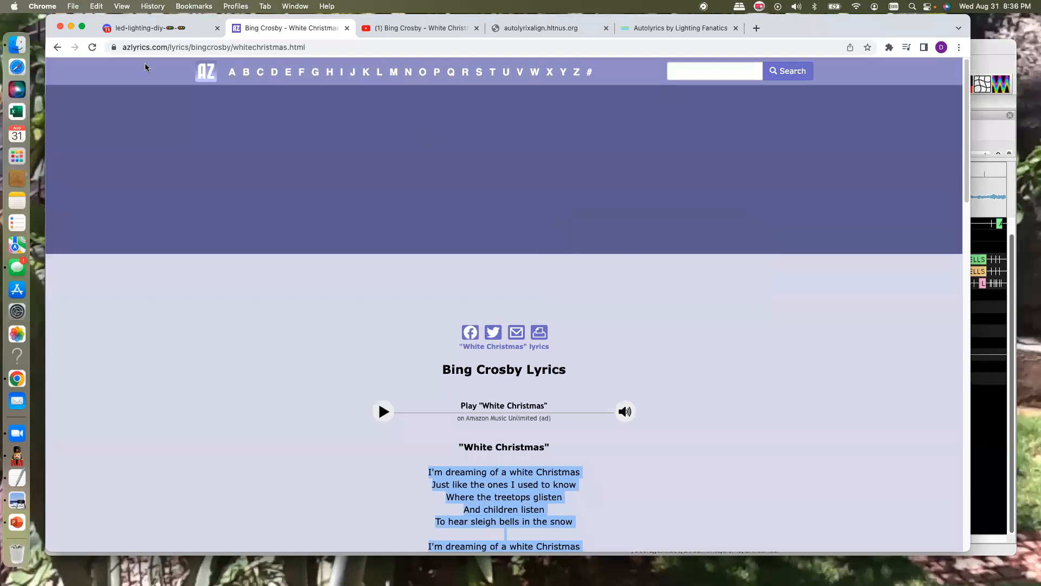
{"action": "left_click", "coordinate": [57, 47]}
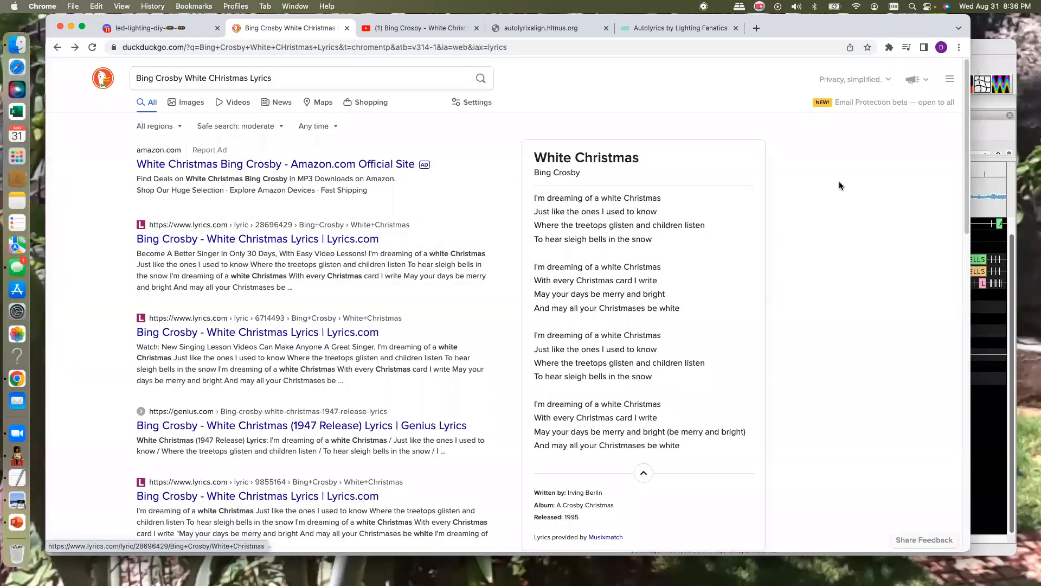
{"action": "left_click", "coordinate": [1002, 61]}
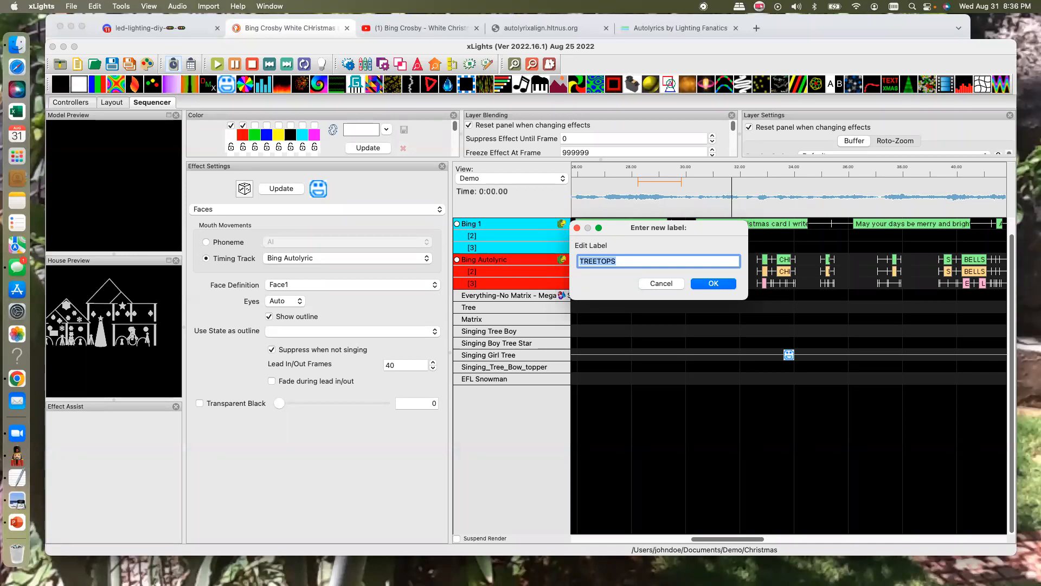
- Search for "Lyrics Who wee" in a new Chrome tab
{"action": "left_click", "coordinate": [757, 28]}
{"action": "left_click", "coordinate": [384, 270]}
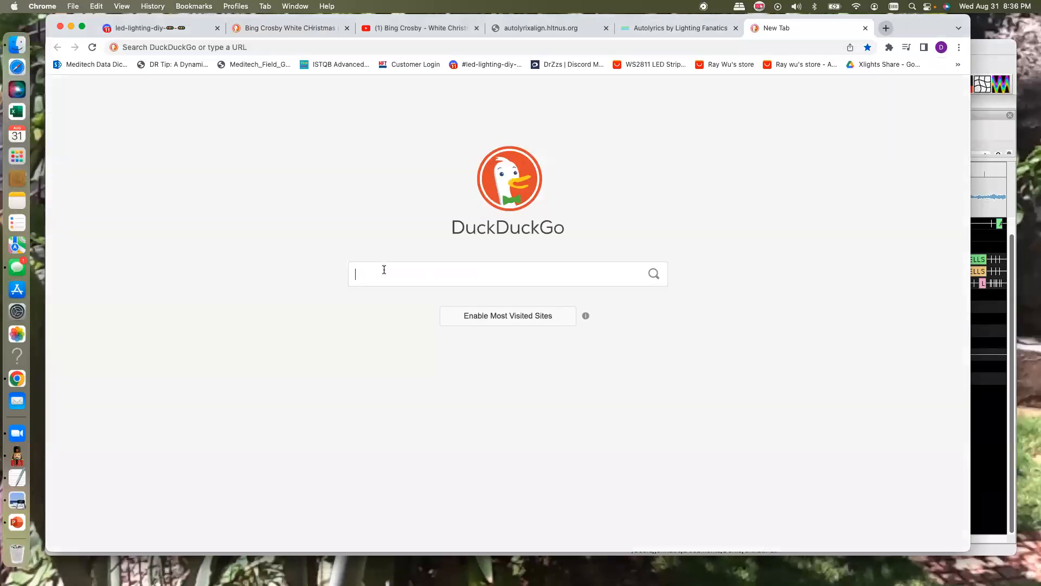
{"action": "type", "text": "Lyrics Who wee"}
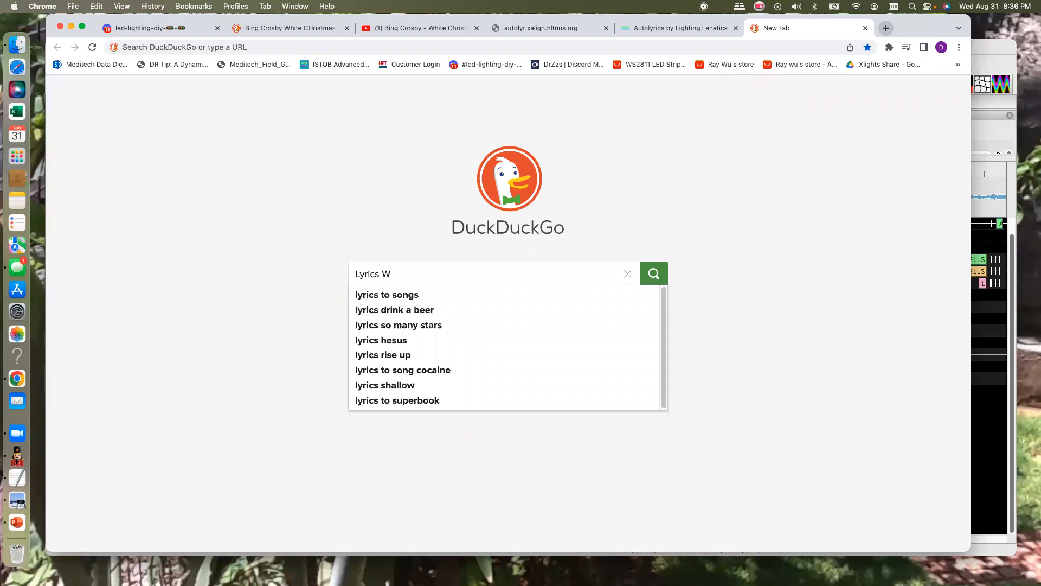
{"action": "key", "text": "Return"}
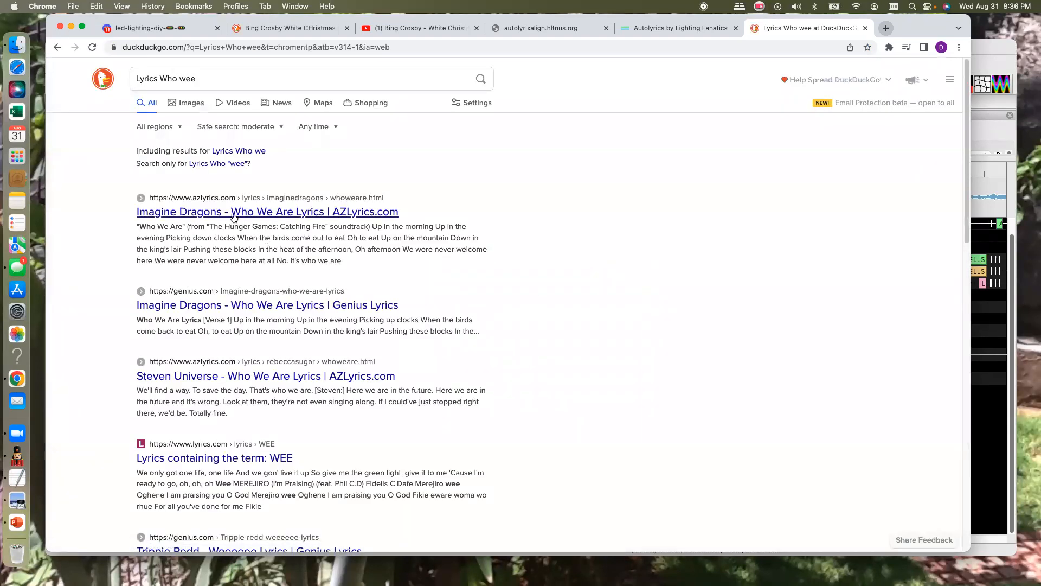
- Open the AZLyrics result for Imagine Dragons' Who We Are and read through the song's full lyrics
{"action": "left_click", "coordinate": [239, 212]}
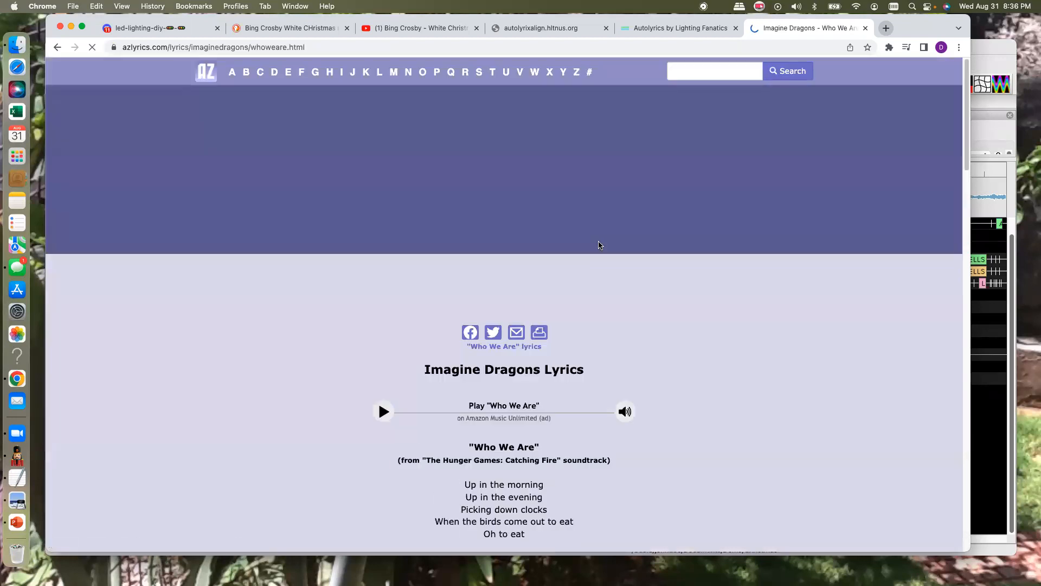
{"action": "scroll", "coordinate": [702, 342], "scroll_direction": "down", "scroll_amount": 3}
{"action": "scroll", "coordinate": [703, 346], "scroll_direction": "down", "scroll_amount": 7}
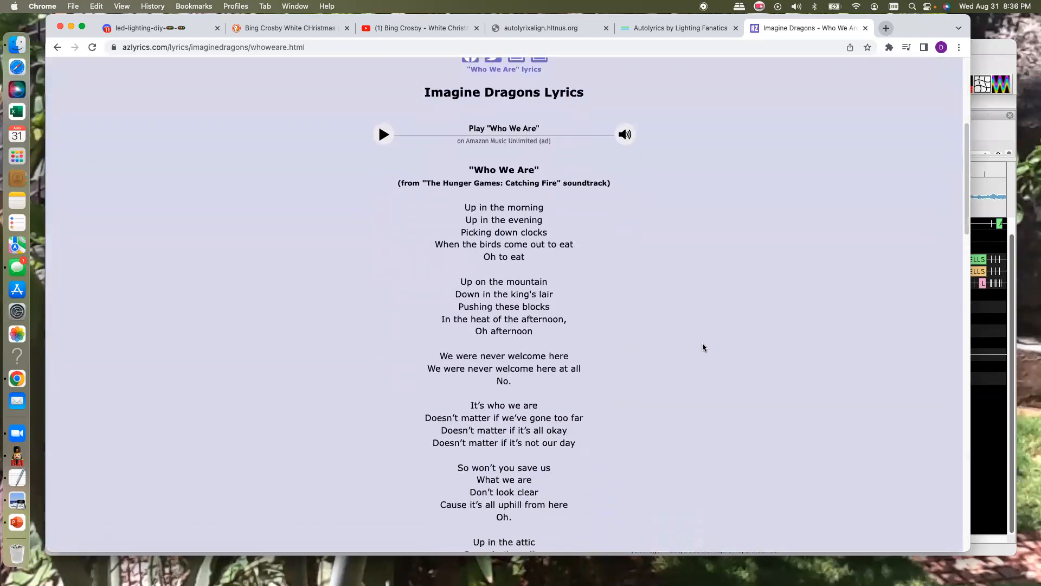
{"action": "scroll", "coordinate": [703, 347], "scroll_direction": "down", "scroll_amount": 6}
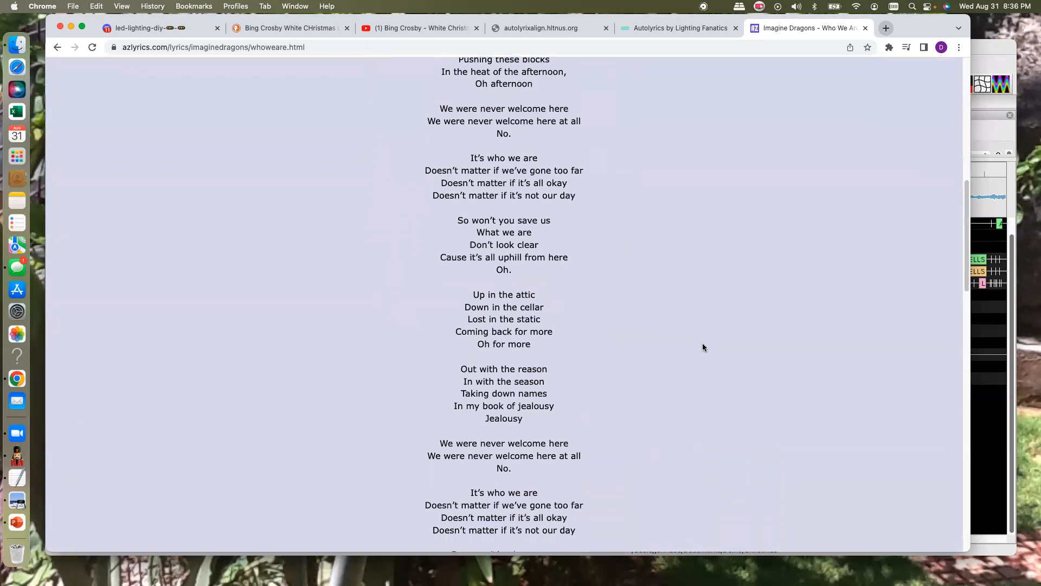
{"action": "scroll", "coordinate": [703, 347], "scroll_direction": "down", "scroll_amount": 4}
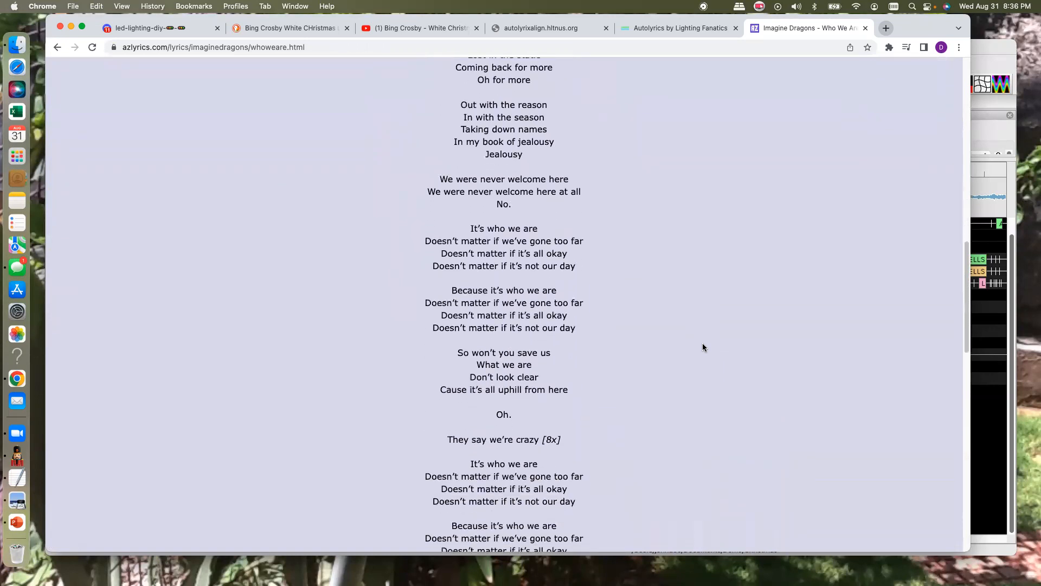
{"action": "scroll", "coordinate": [701, 344], "scroll_direction": "down", "scroll_amount": 1}
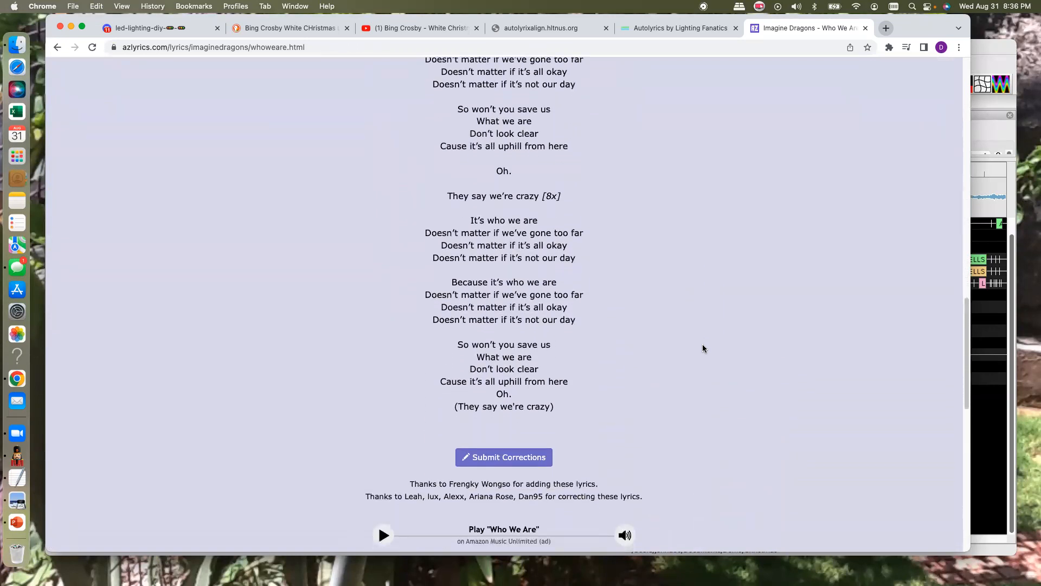
{"action": "scroll", "coordinate": [702, 345], "scroll_direction": "up", "scroll_amount": 20}
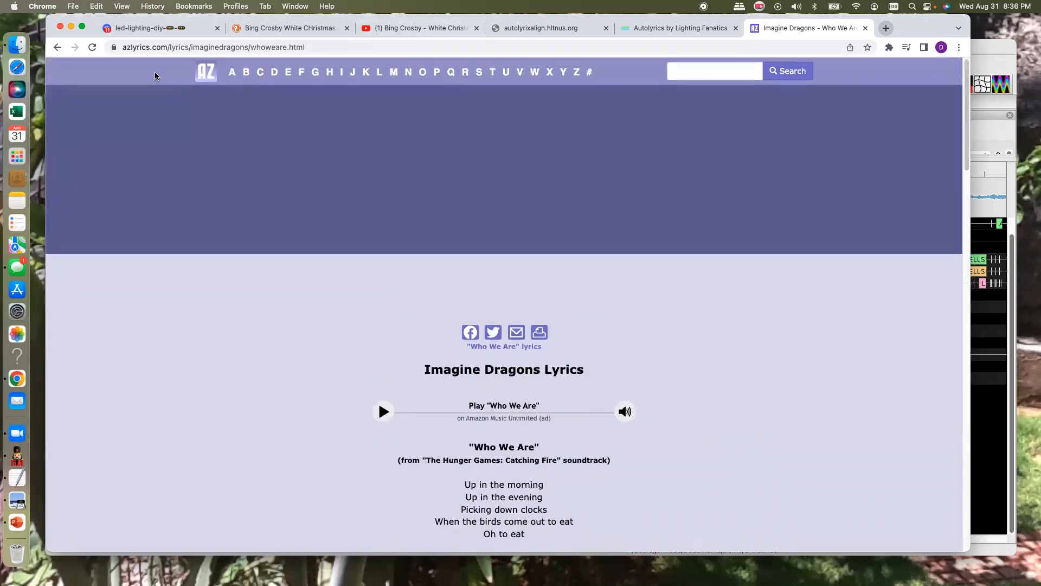
- Return to the search results and search for "Lyrics Devil went down to Georgia" instead
{"action": "left_click", "coordinate": [57, 48]}
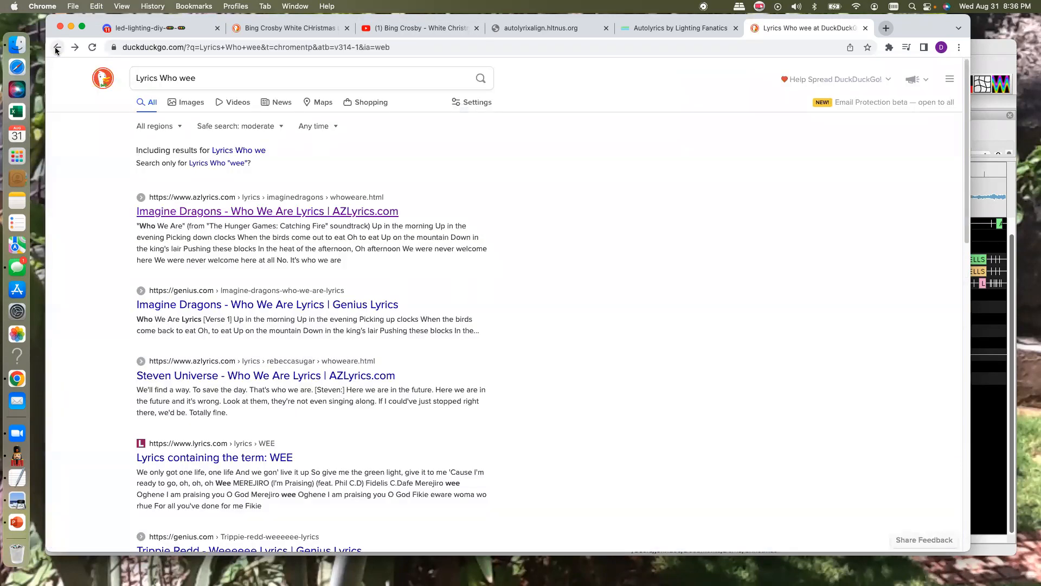
{"action": "left_click", "coordinate": [196, 79]}
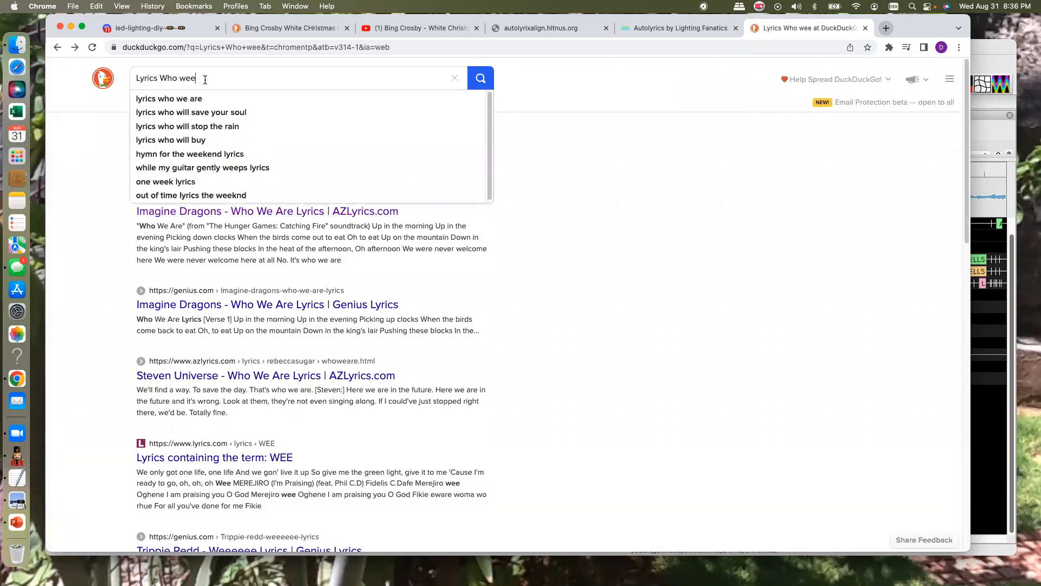
{"action": "key", "text": "BackSpace"}
{"action": "key", "text": "BackSpace"}
{"action": "key", "text": "BackSpace"}
{"action": "key", "text": "BackSpace"}
{"action": "key", "text": "BackSpace"}
{"action": "key", "text": "BackSpace"}
{"action": "key", "text": "BackSpace"}
{"action": "key", "text": "BackSpace"}
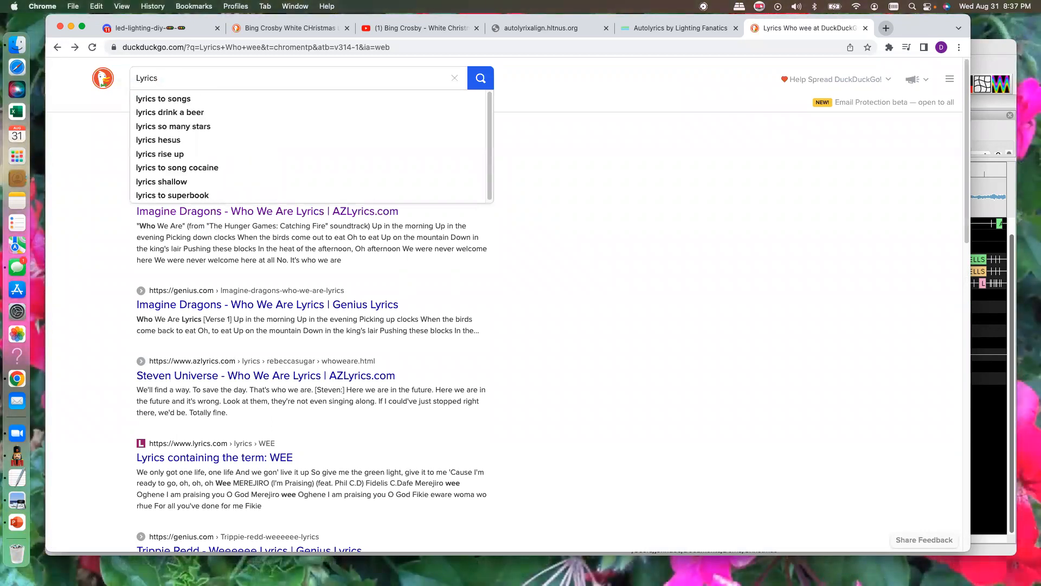
{"action": "type", "text": "Devil went down to Georgia"}
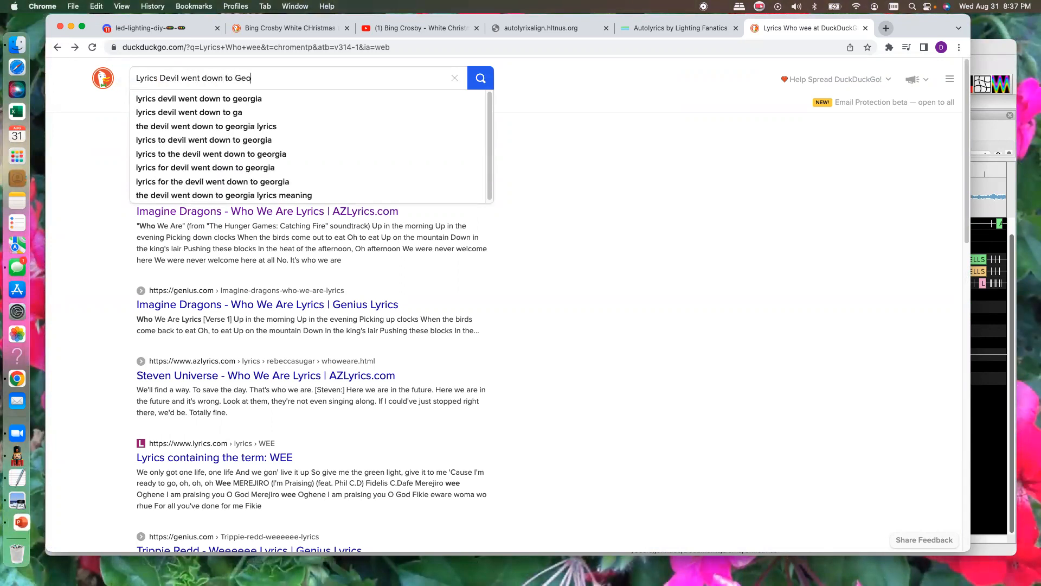
{"action": "key", "text": "Return"}
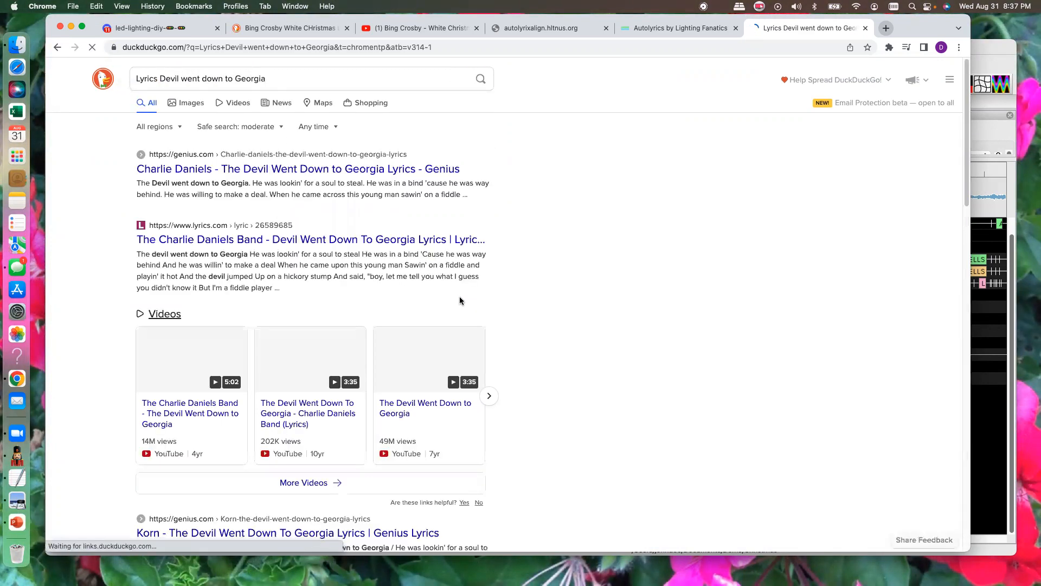
- Open the Genius result for The Devil Went Down to Georgia, review the lyrics' section labels, and switch back to xLights
{"action": "left_click", "coordinate": [313, 175]}
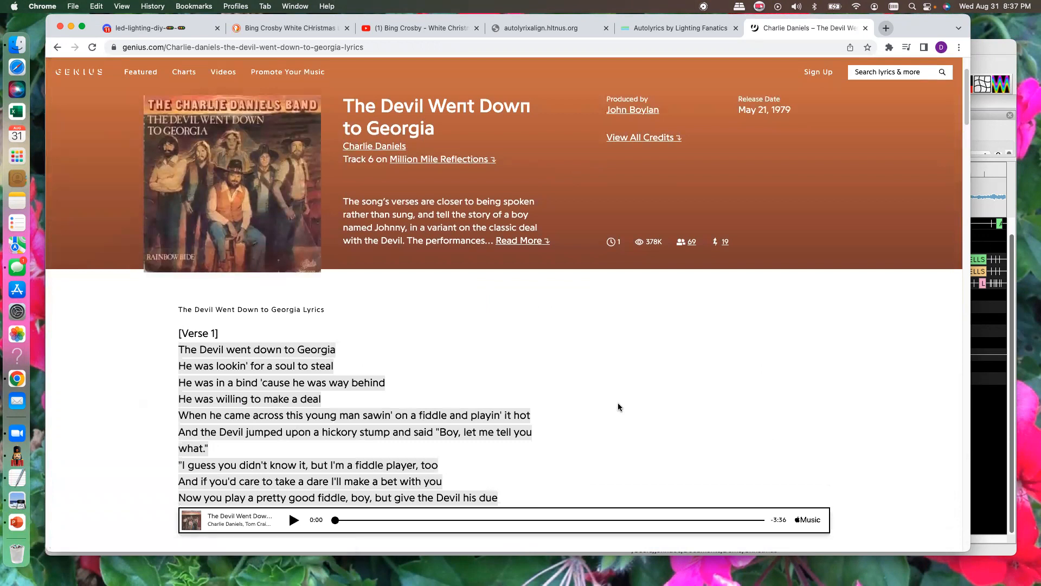
{"action": "scroll", "coordinate": [627, 394], "scroll_direction": "down", "scroll_amount": 3}
{"action": "scroll", "coordinate": [627, 394], "scroll_direction": "down", "scroll_amount": 4}
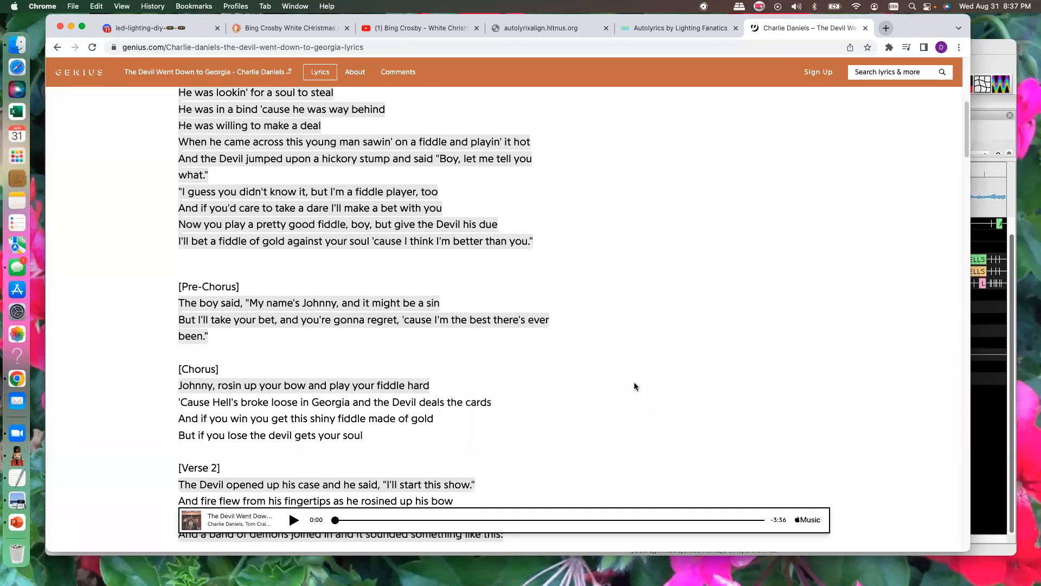
{"action": "left_click", "coordinate": [980, 130]}
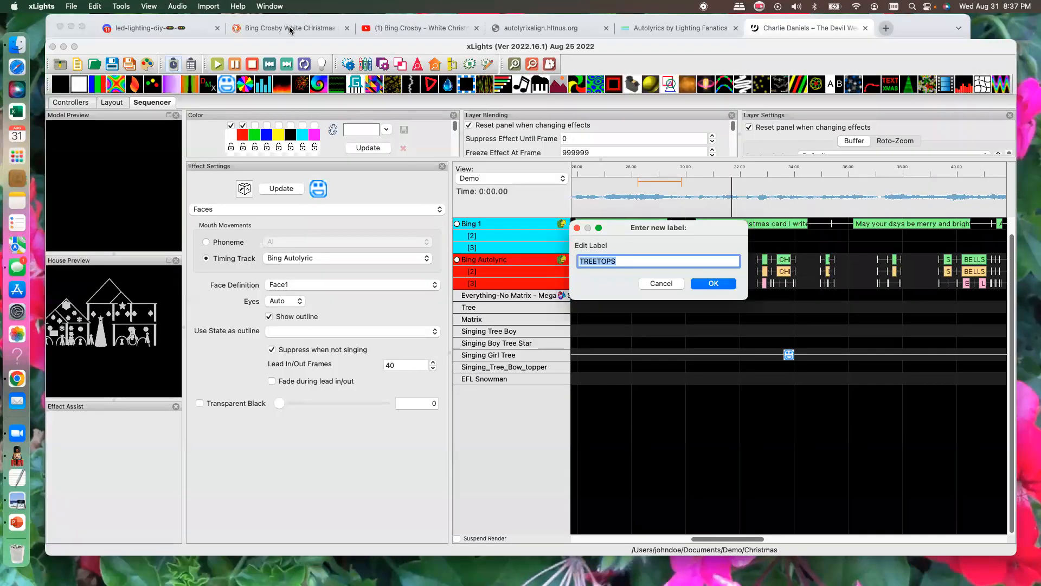
- Review the pre-chorus annotation and section labels on the Genius lyrics page, switch back to xLights, and cancel the TREETOPS label edit
{"action": "left_click", "coordinate": [819, 28]}
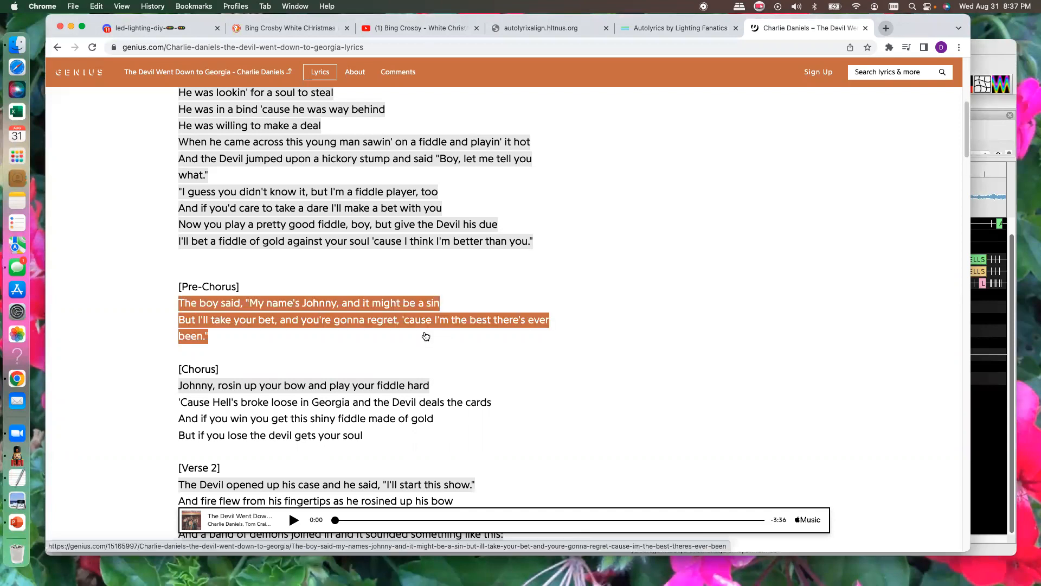
{"action": "left_click", "coordinate": [253, 302]}
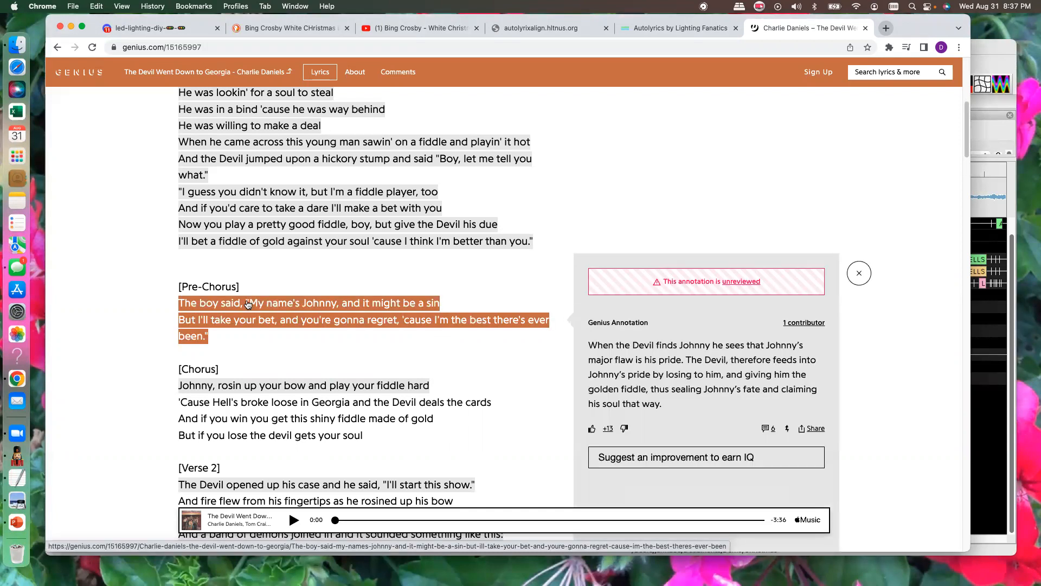
{"action": "left_click", "coordinate": [243, 335]}
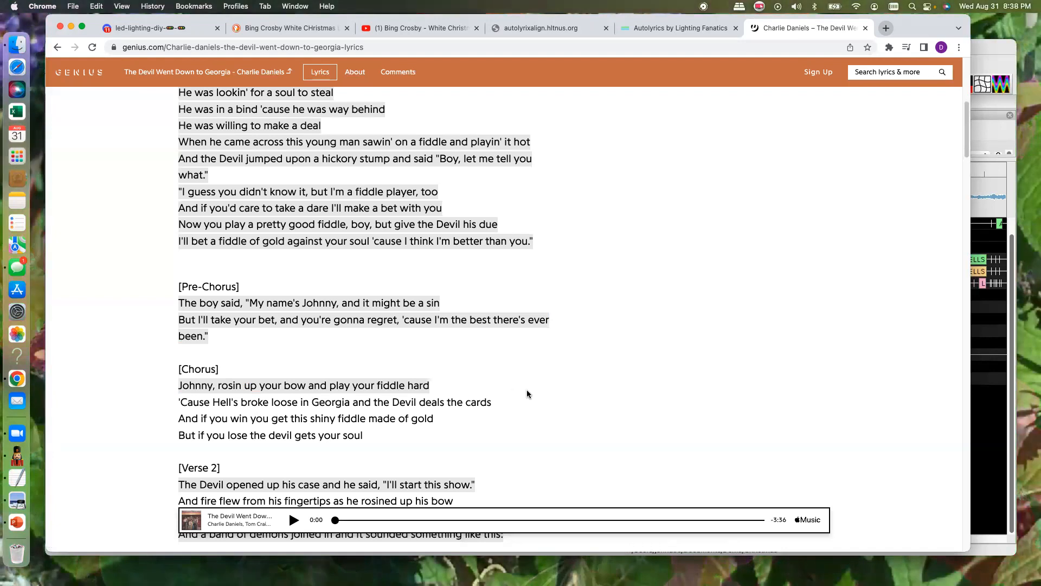
{"action": "scroll", "coordinate": [372, 336], "scroll_direction": "down", "scroll_amount": 5}
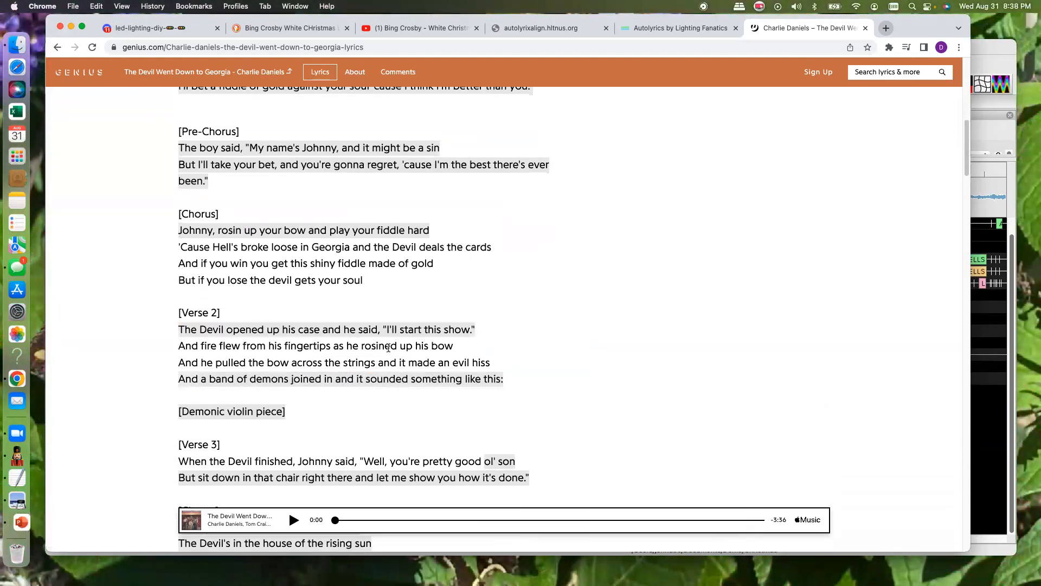
{"action": "scroll", "coordinate": [316, 278], "scroll_direction": "up", "scroll_amount": 1}
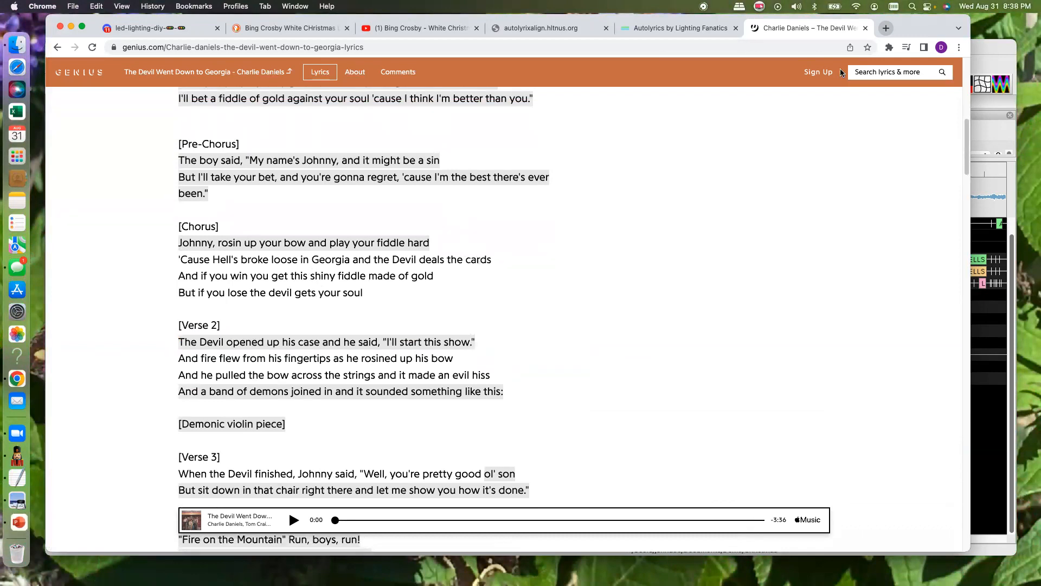
{"action": "left_click", "coordinate": [981, 65]}
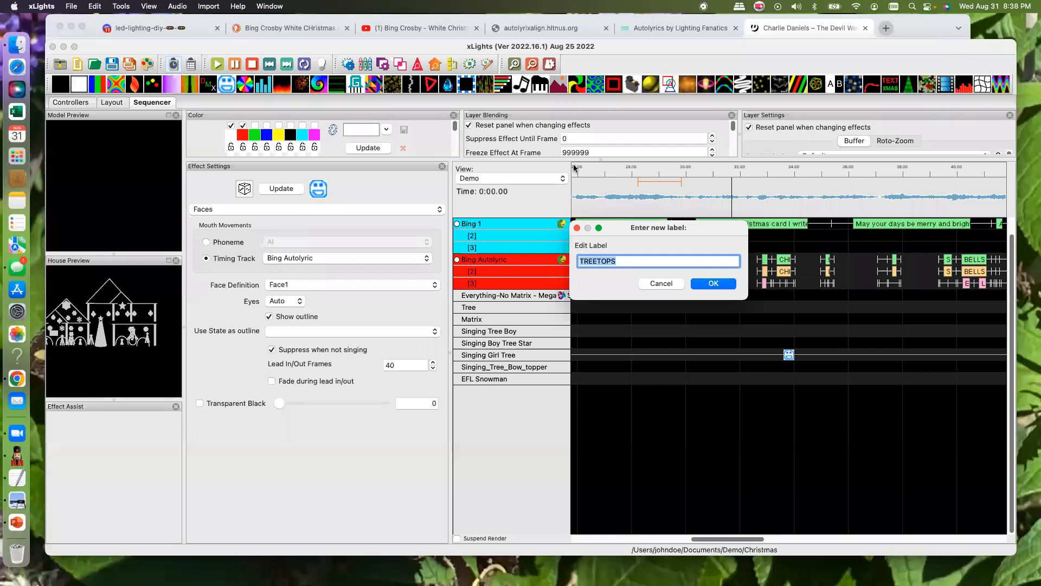
{"action": "left_click", "coordinate": [656, 284]}
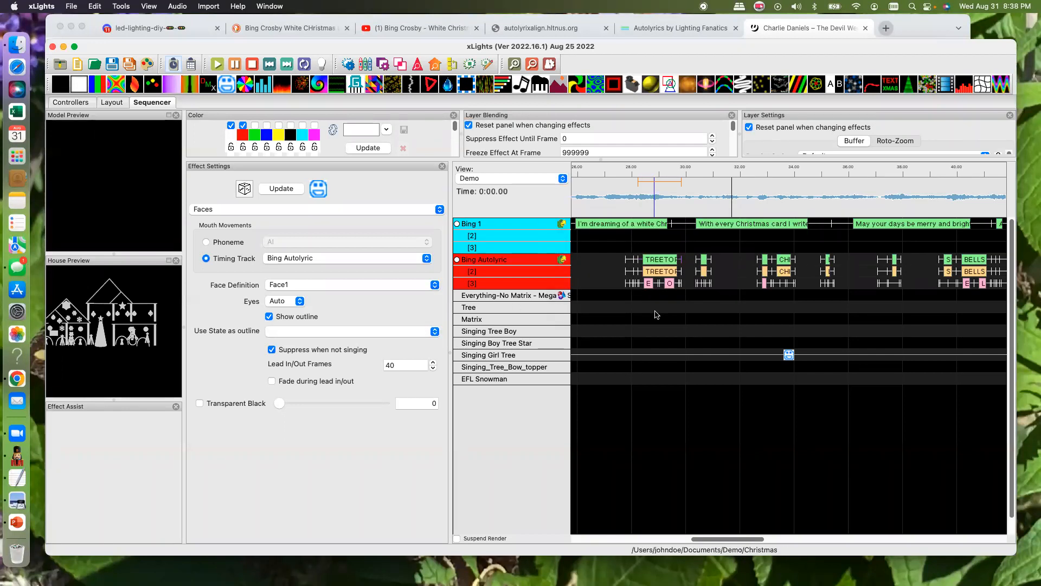
- Break down the word "dreaming" into phonemes on the Bing 1 timing track
{"action": "left_click_drag", "start_coordinate": [715, 537], "coordinate": [627, 536]}
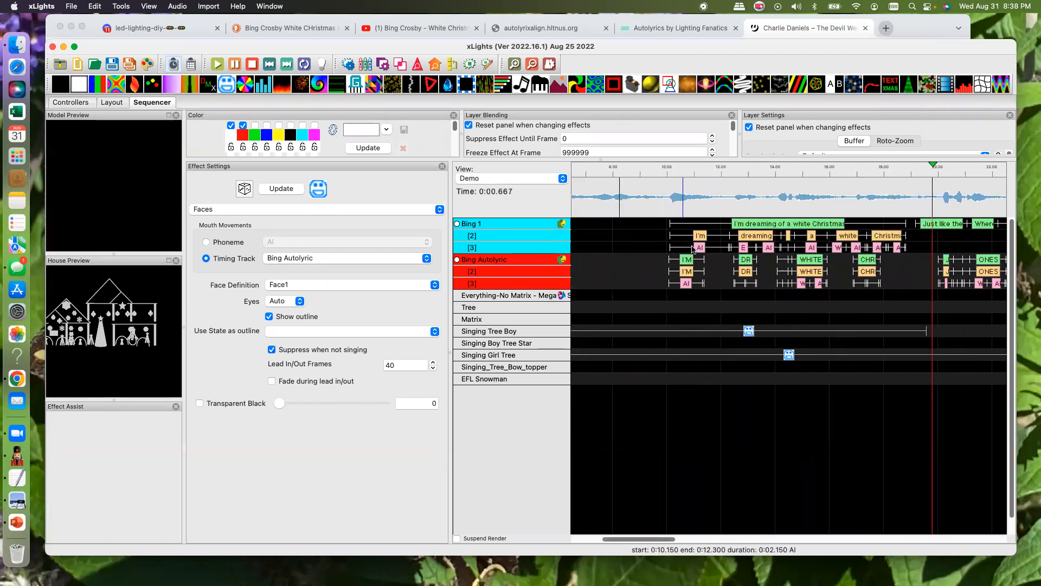
{"action": "right_click", "coordinate": [755, 238]}
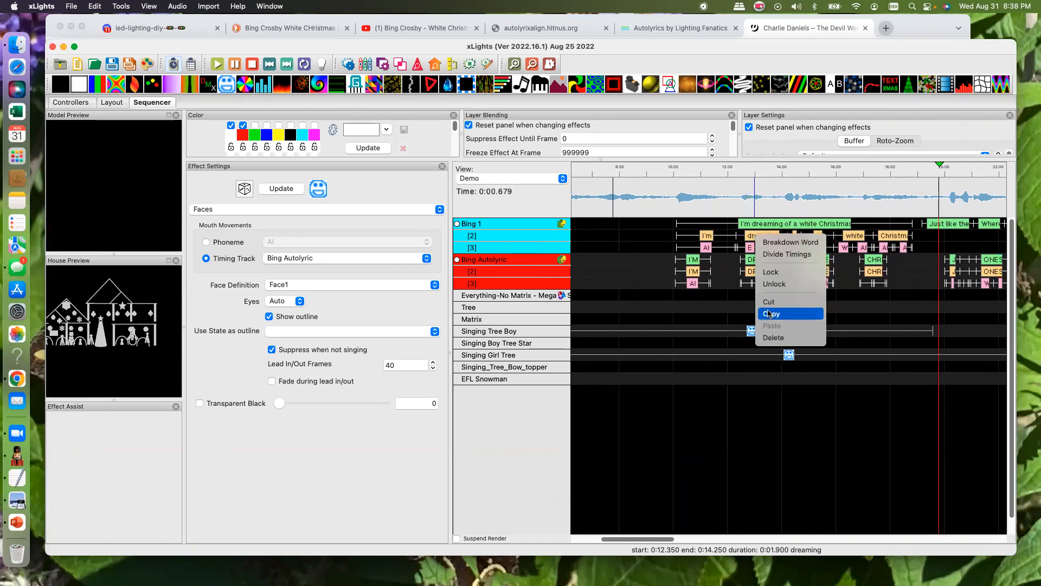
{"action": "left_click", "coordinate": [790, 244]}
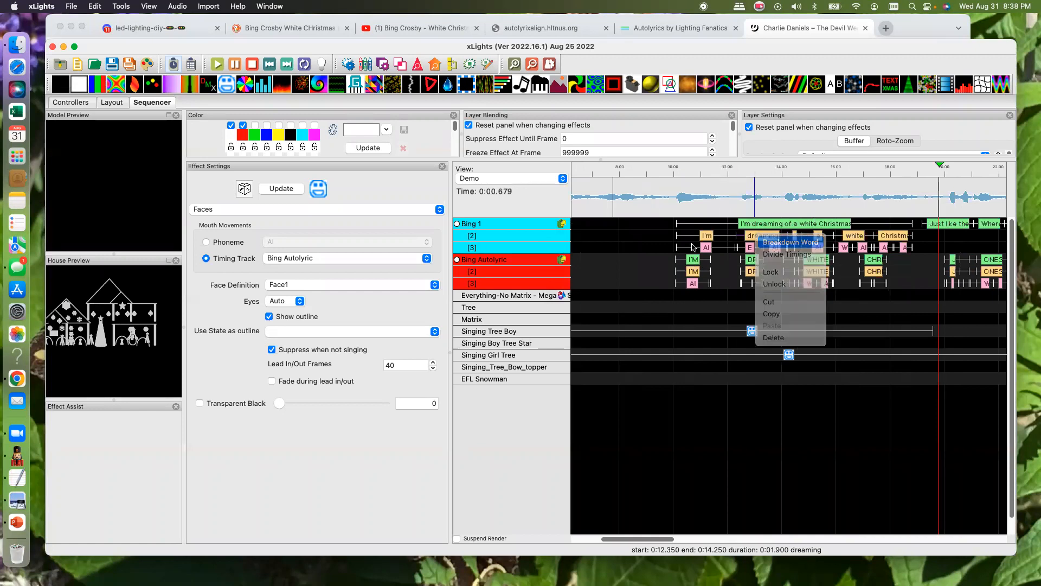
{"action": "scroll", "coordinate": [751, 247], "scroll_direction": "right", "scroll_amount": 1}
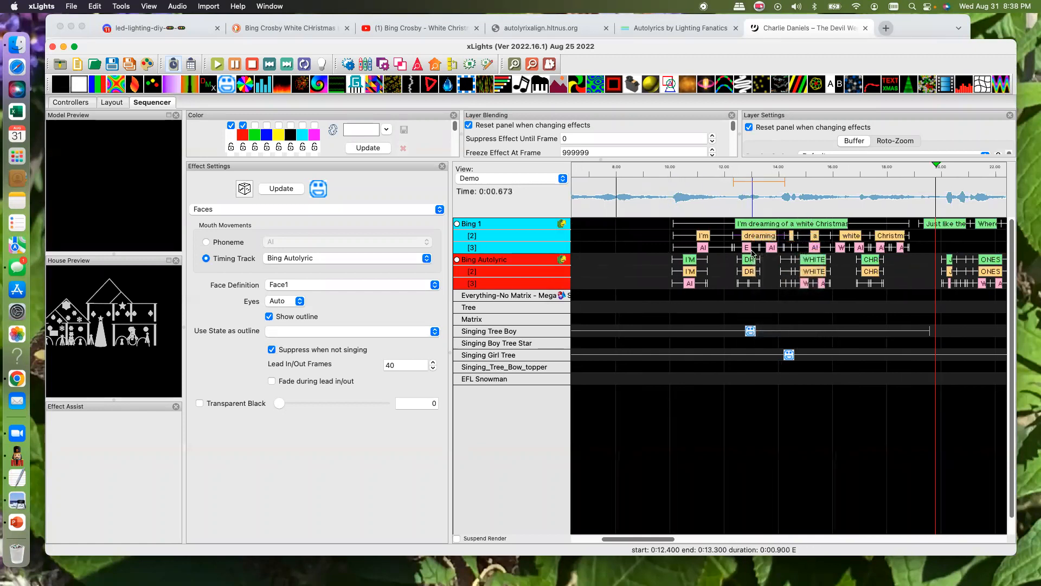
{"action": "scroll", "coordinate": [721, 243], "scroll_direction": "left", "scroll_amount": 1}
{"action": "right_click", "coordinate": [700, 237]}
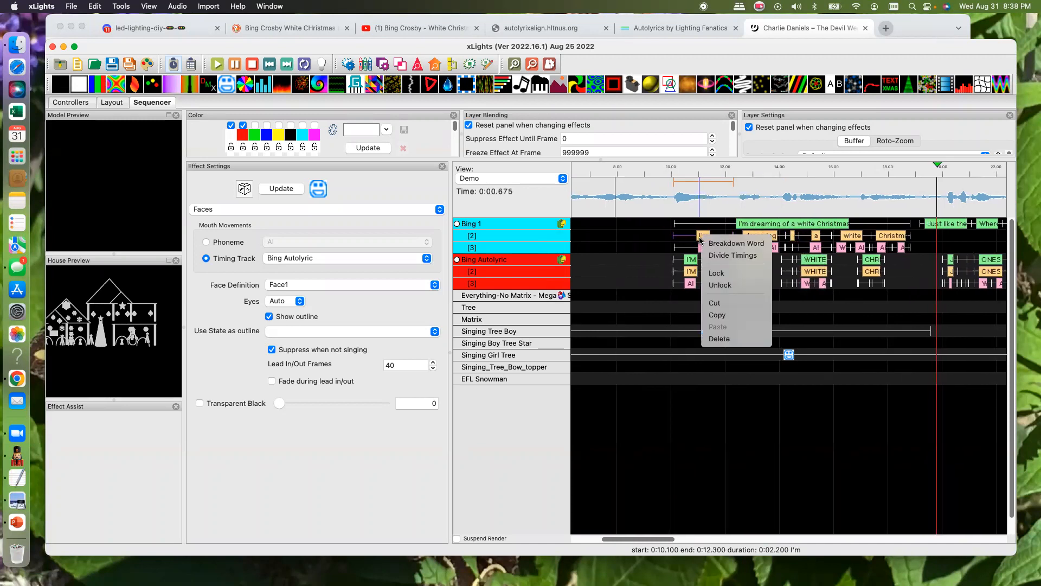
{"action": "left_click", "coordinate": [658, 241]}
{"action": "scroll", "coordinate": [687, 242], "scroll_direction": "down", "scroll_amount": 1}
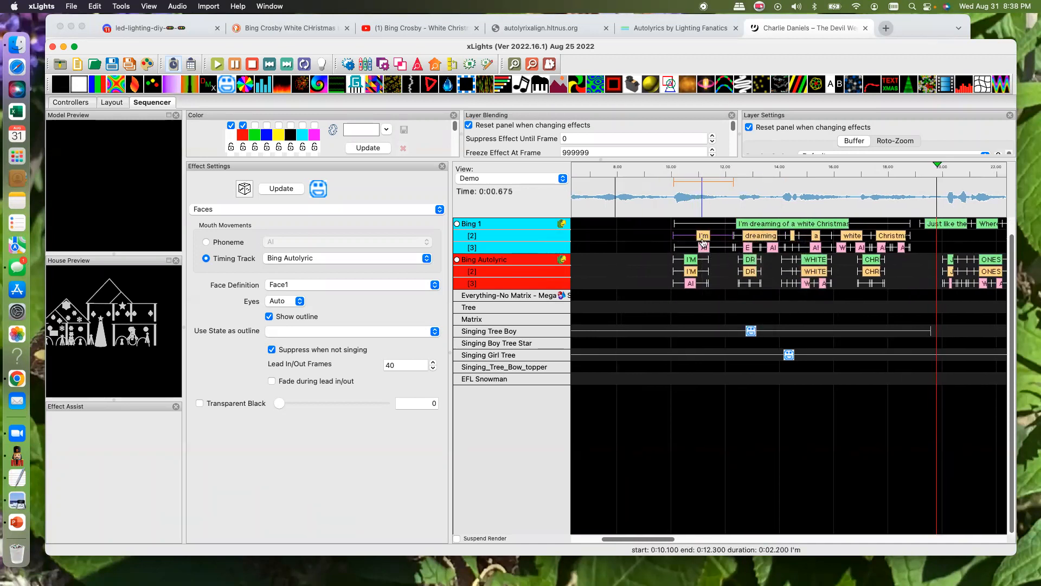
{"action": "left_click_drag", "start_coordinate": [705, 241], "coordinate": [705, 241]}
{"action": "scroll", "coordinate": [706, 241], "scroll_direction": "up", "scroll_amount": 1}
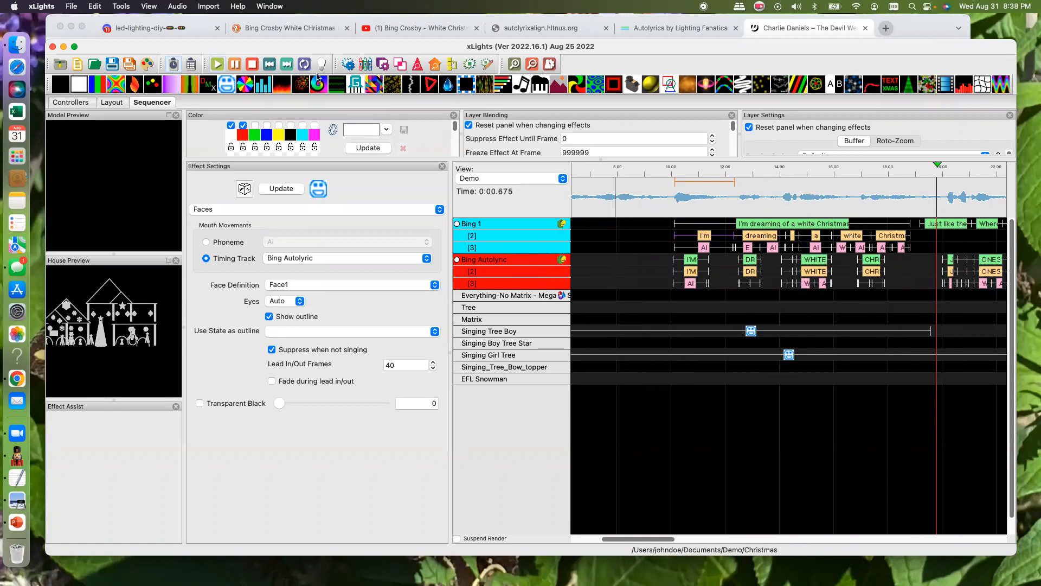
- Open the face definition of the Singing Girl Tree model from the layout and enlarge its dialog
{"action": "left_click", "coordinate": [498, 355]}
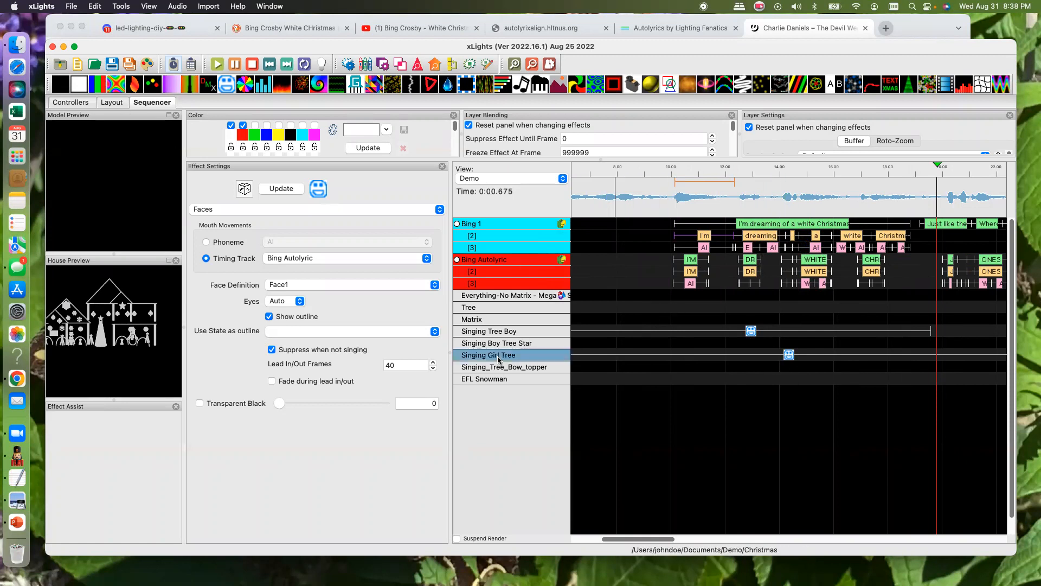
{"action": "left_click", "coordinate": [112, 104]}
{"action": "left_click", "coordinate": [645, 442]}
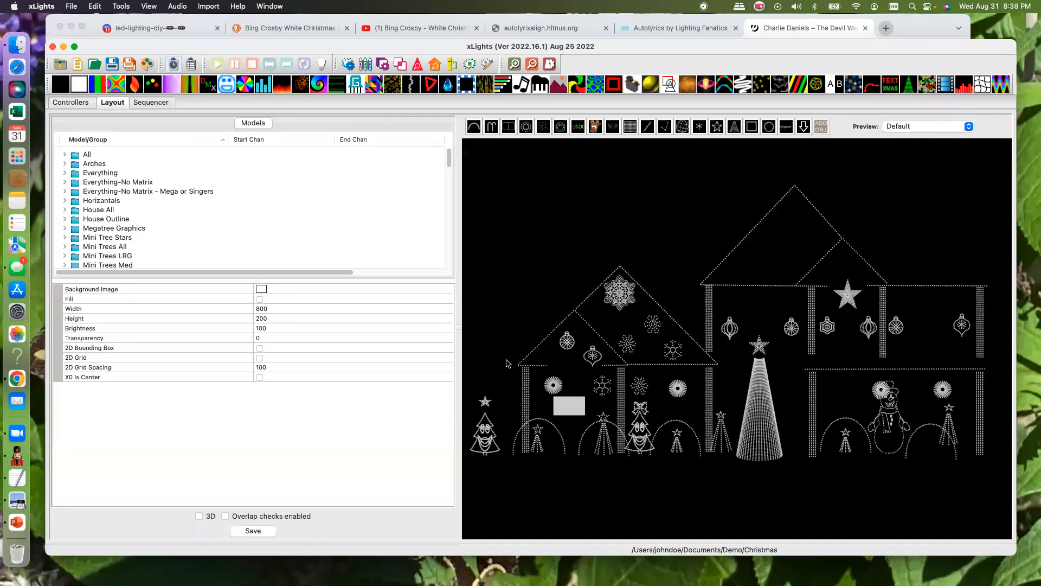
{"action": "scroll", "coordinate": [448, 389], "scroll_direction": "down", "scroll_amount": 3}
{"action": "scroll", "coordinate": [449, 389], "scroll_direction": "down", "scroll_amount": 1}
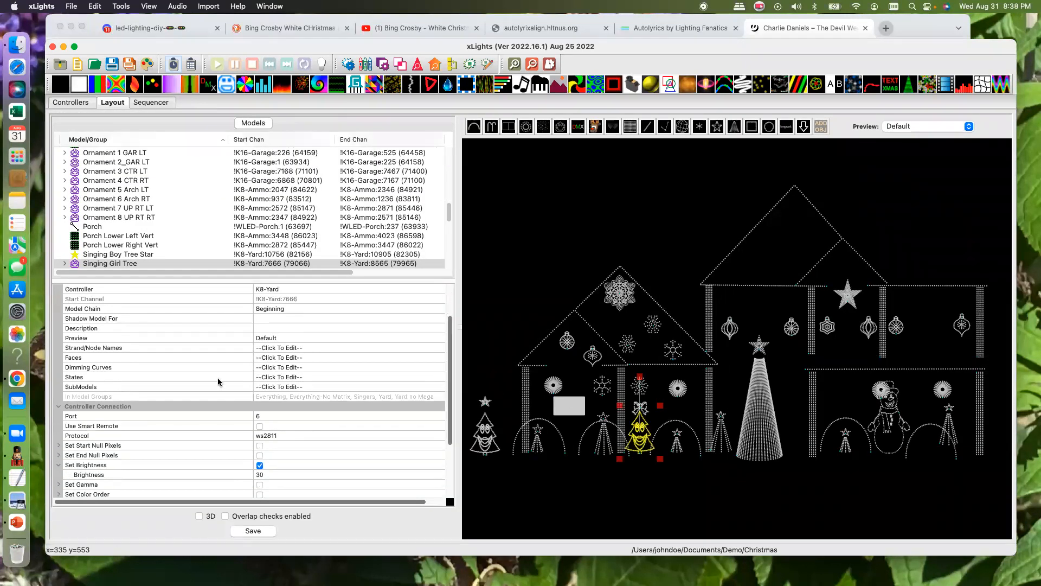
{"action": "left_click", "coordinate": [347, 361]}
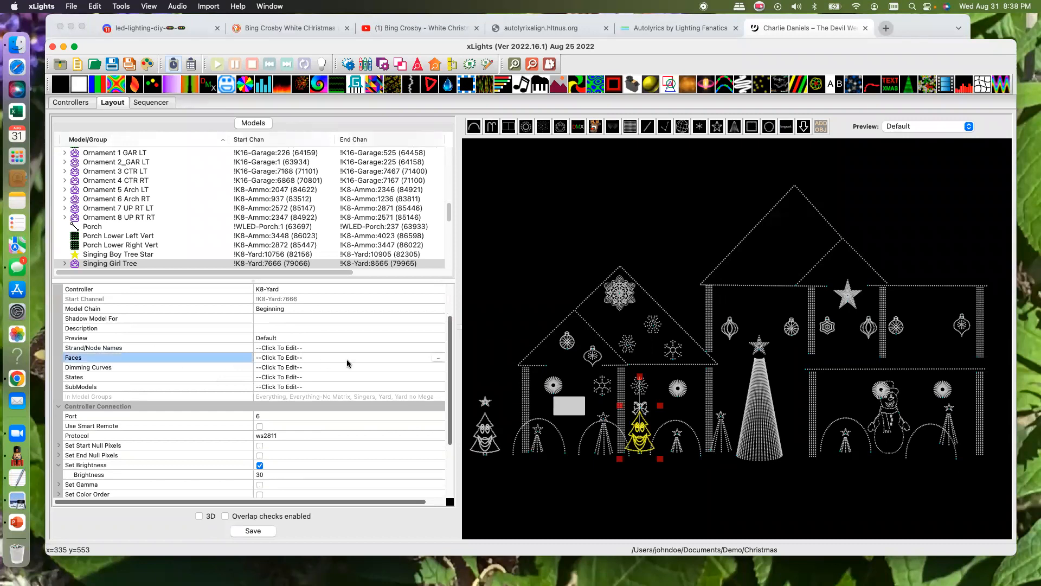
{"action": "left_click", "coordinate": [435, 360]}
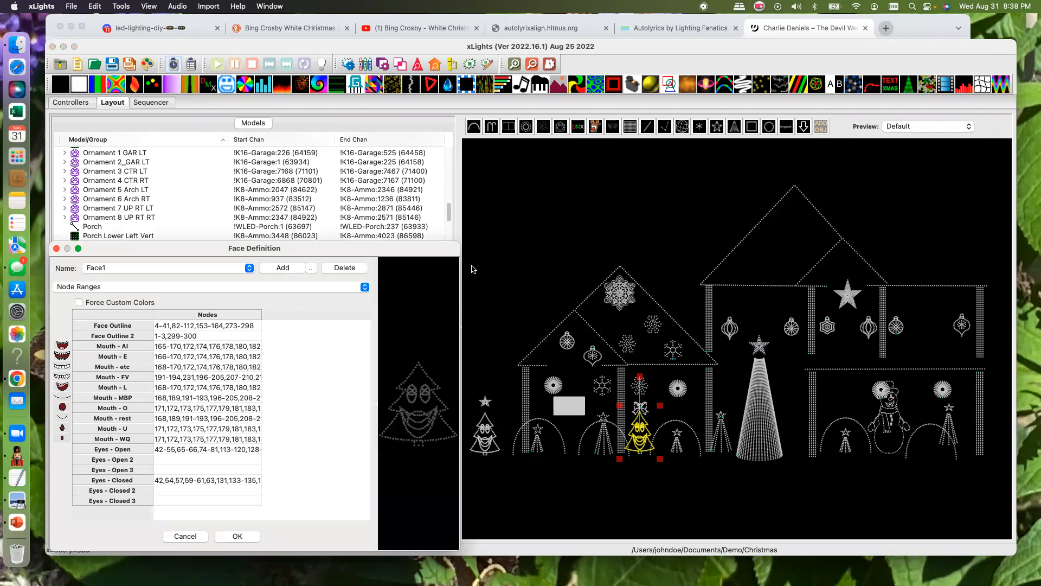
{"action": "left_click_drag", "start_coordinate": [460, 276], "coordinate": [998, 274]}
{"action": "left_click_drag", "start_coordinate": [676, 243], "coordinate": [677, 115]}
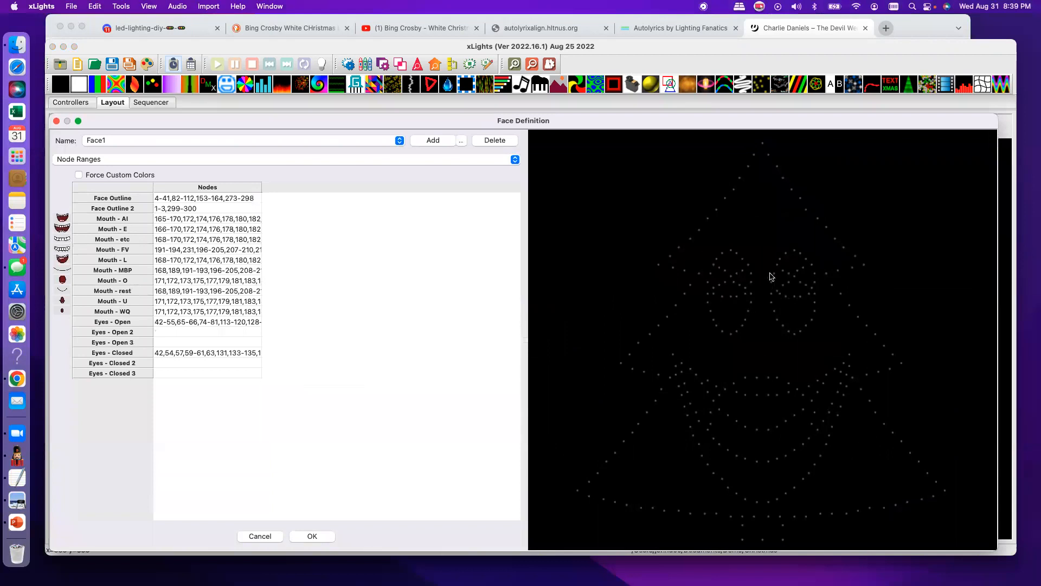
- Preview Face1's mouth shapes from AI through WQ and its open eyes, compare the AI and E mouths again, and close the face definition
{"action": "left_click", "coordinate": [109, 220]}
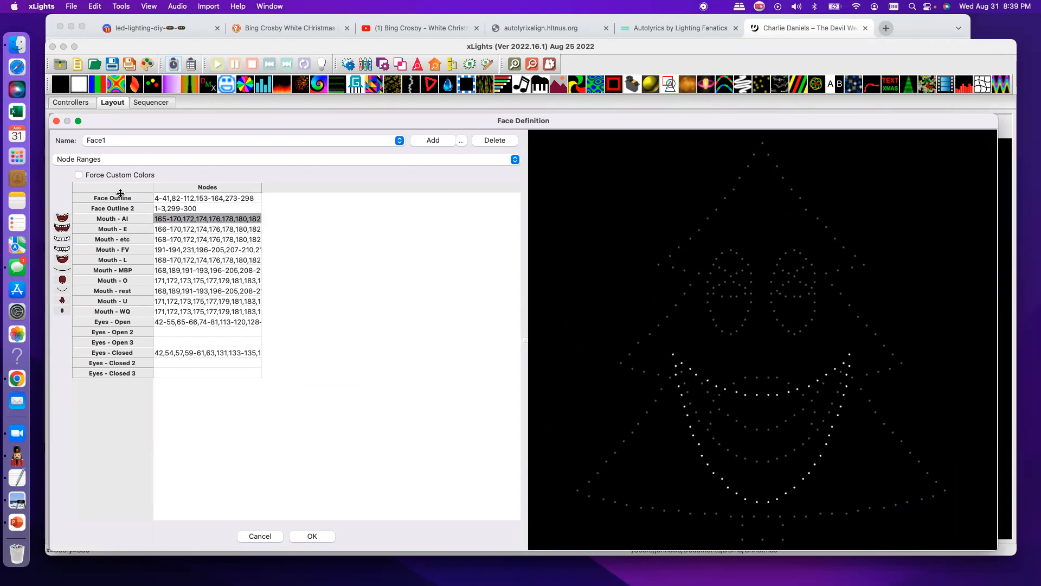
{"action": "left_click", "coordinate": [135, 230]}
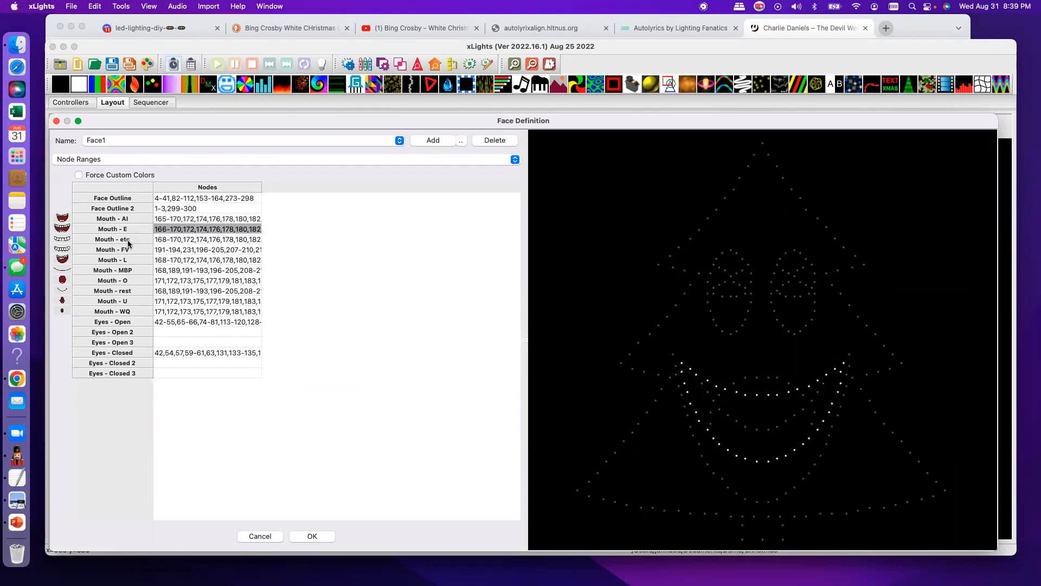
{"action": "left_click", "coordinate": [128, 240]}
{"action": "left_click", "coordinate": [130, 251]}
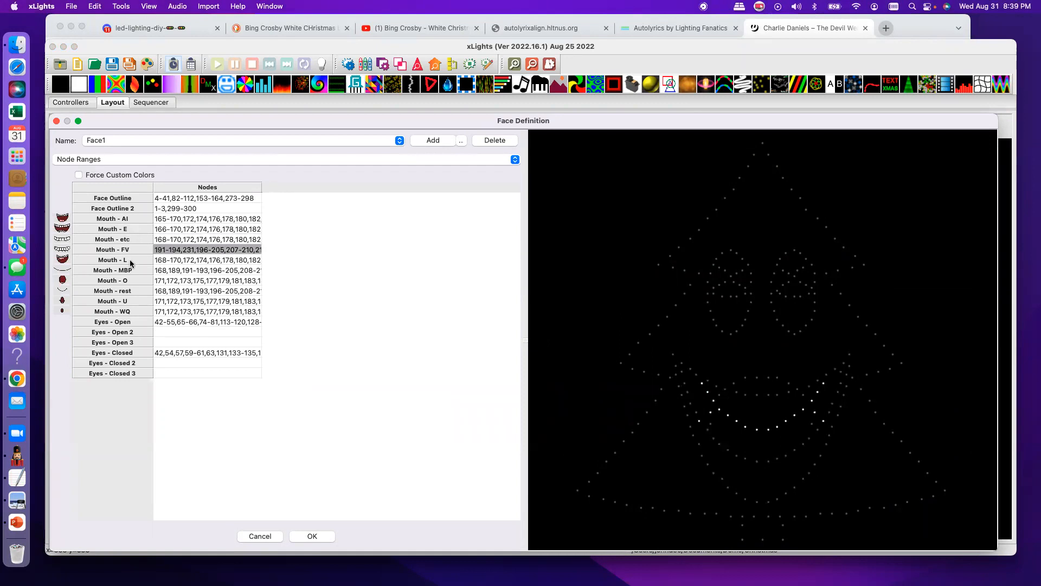
{"action": "left_click", "coordinate": [130, 261]}
{"action": "left_click", "coordinate": [131, 271]}
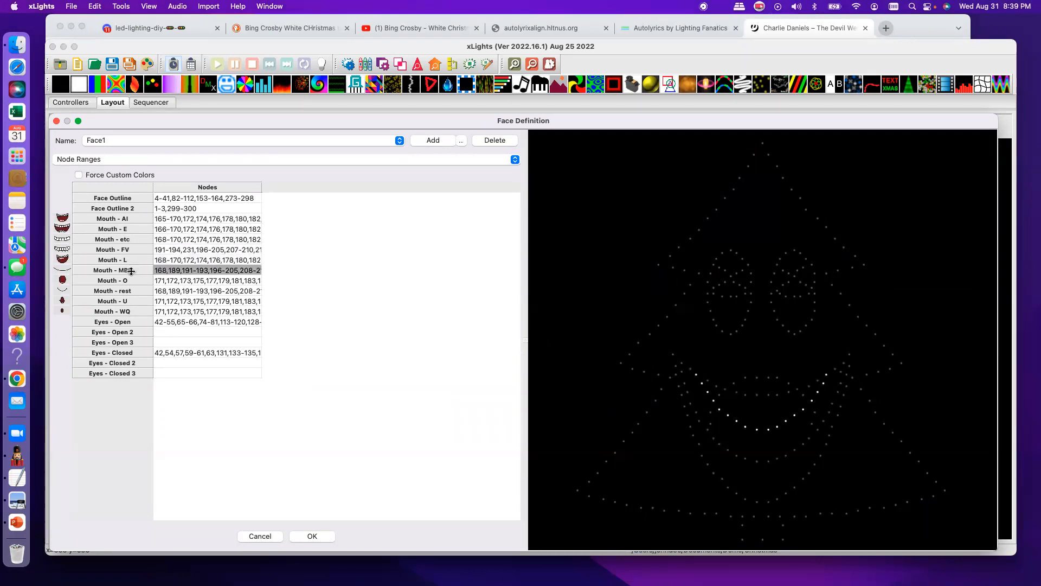
{"action": "left_click", "coordinate": [130, 281]}
{"action": "left_click", "coordinate": [130, 293]}
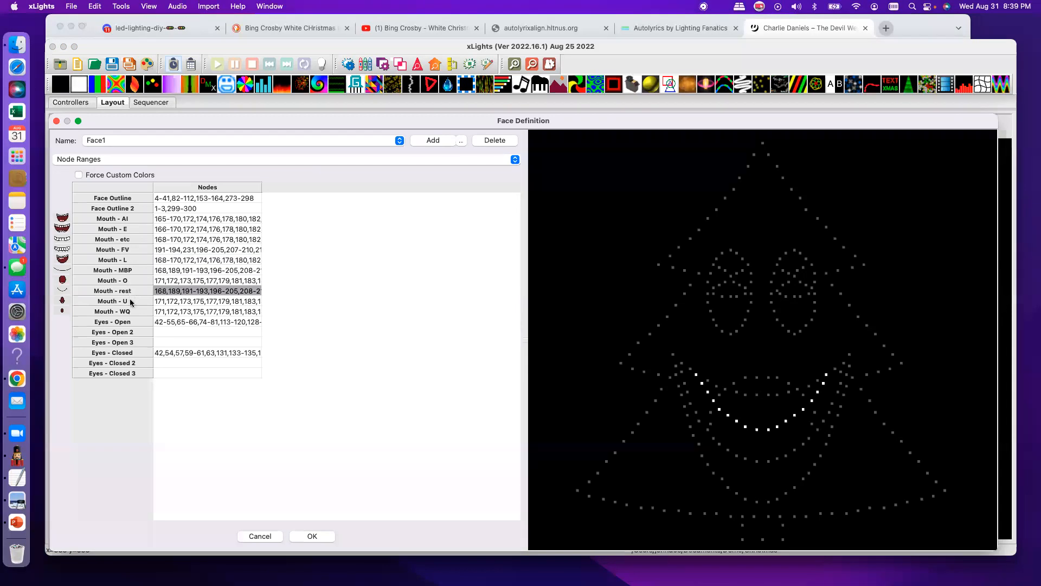
{"action": "left_click", "coordinate": [130, 302]}
{"action": "left_click", "coordinate": [132, 310]}
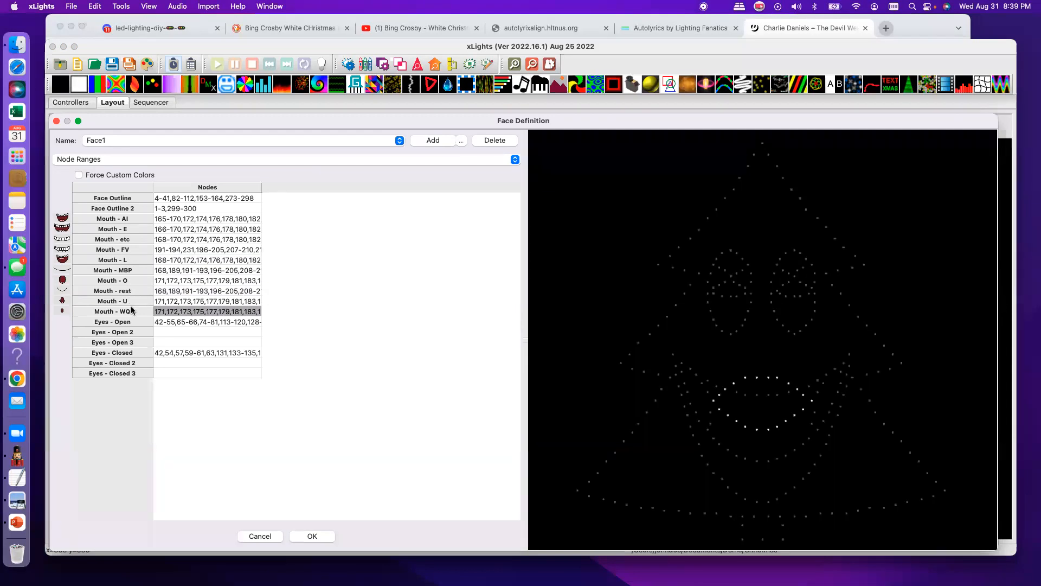
{"action": "left_click", "coordinate": [132, 322]}
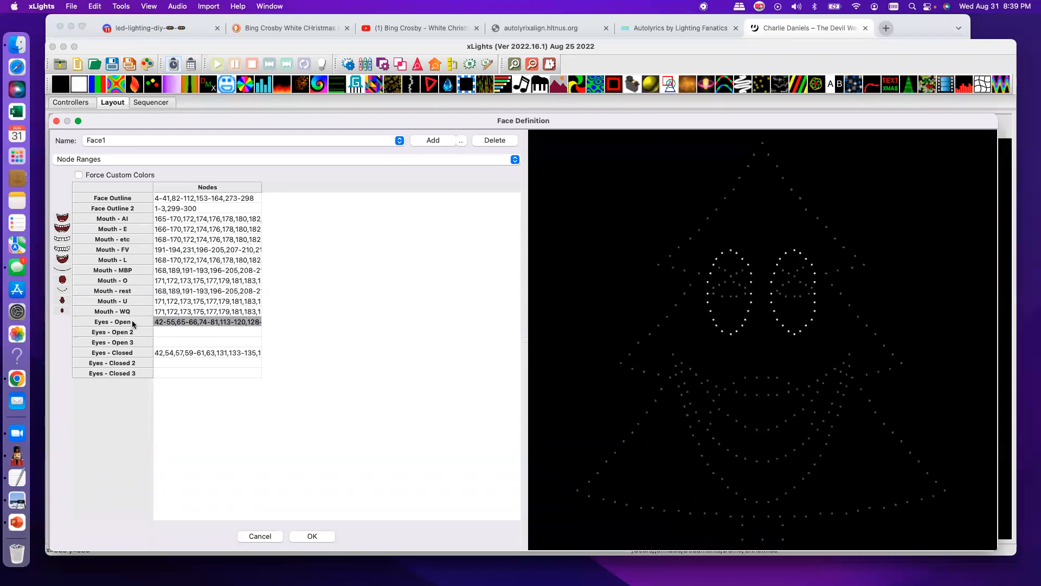
{"action": "left_click", "coordinate": [132, 220]}
{"action": "left_click", "coordinate": [132, 230]}
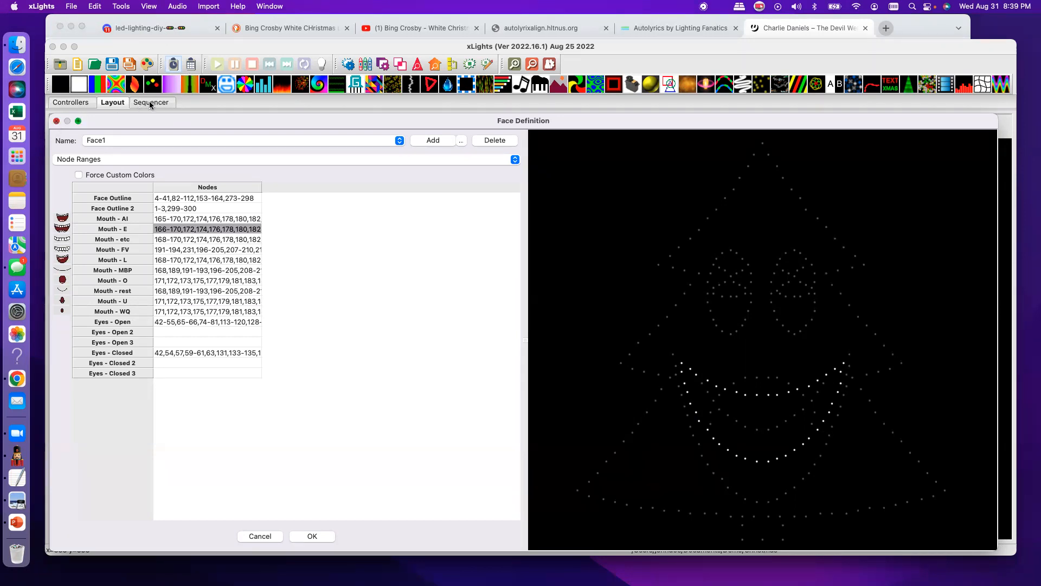
{"action": "key", "text": "Escape"}
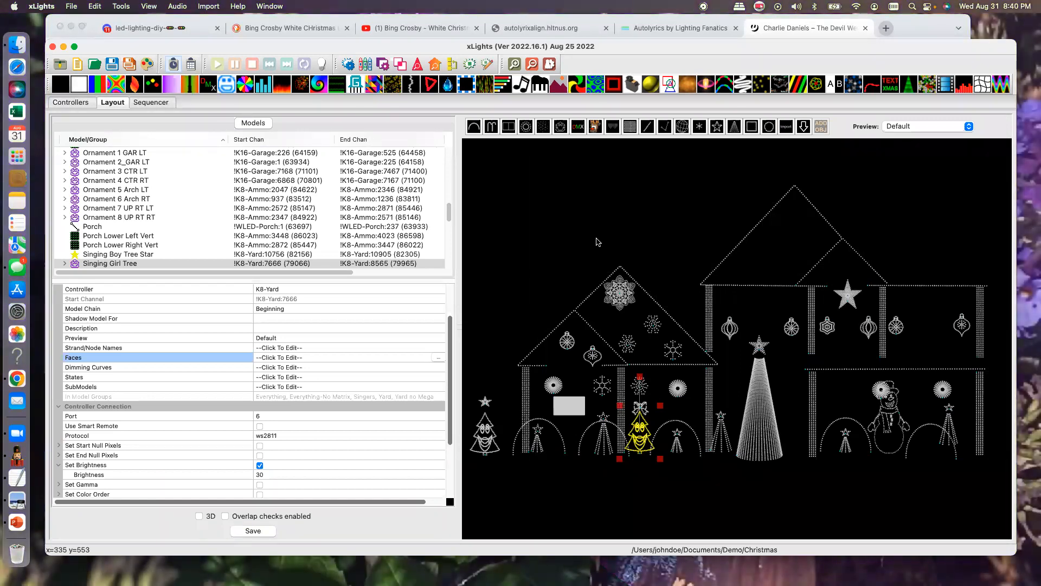
{"action": "scroll", "coordinate": [584, 203], "scroll_direction": "down", "scroll_amount": 3}
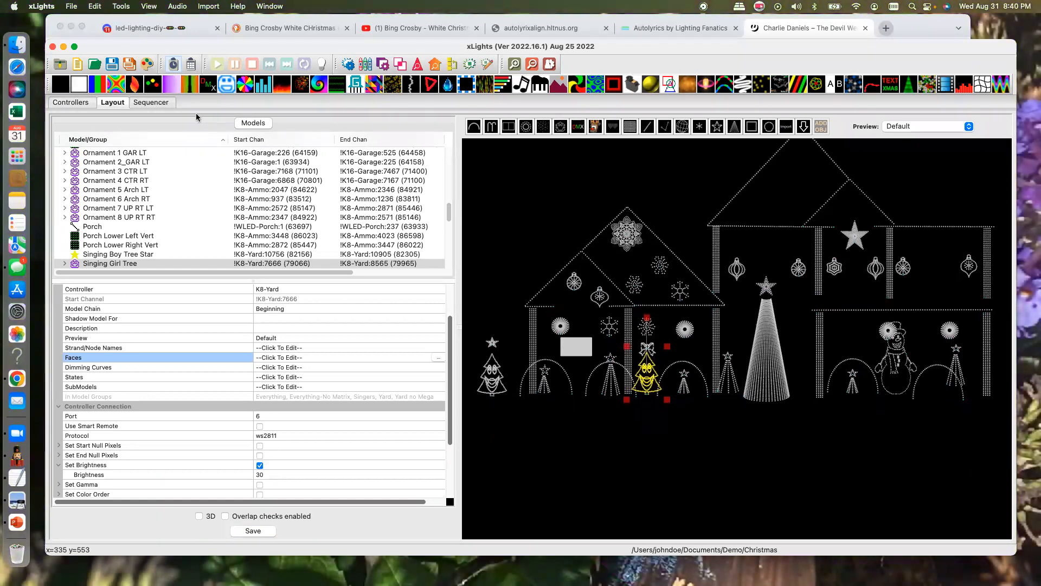
- Return to the sequencer, open the label of the word "dreaming" on the Bing 1 track, and accept it as is
{"action": "left_click", "coordinate": [148, 103]}
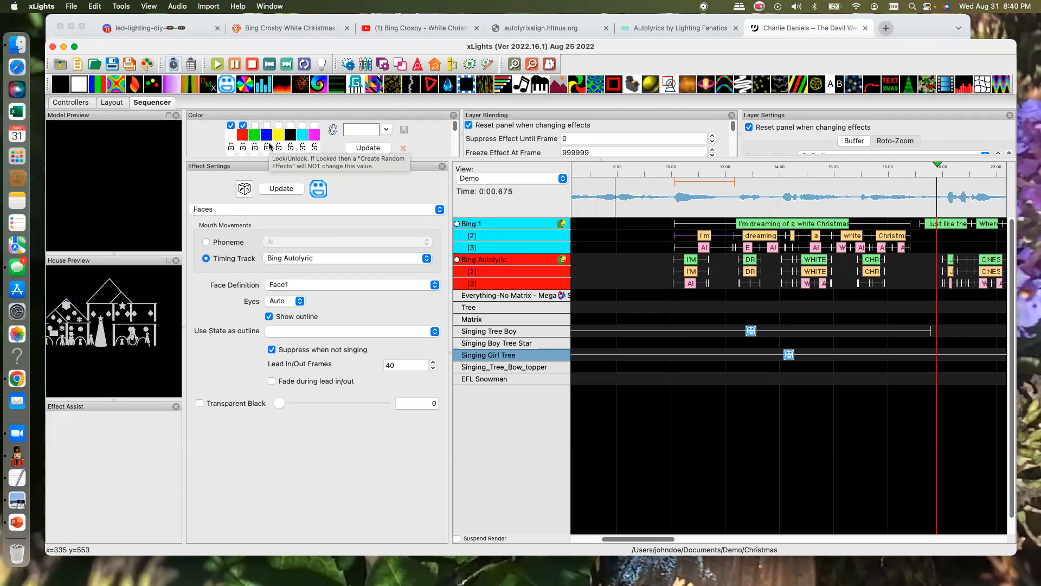
{"action": "left_click", "coordinate": [761, 237]}
{"action": "double_click", "coordinate": [762, 236]}
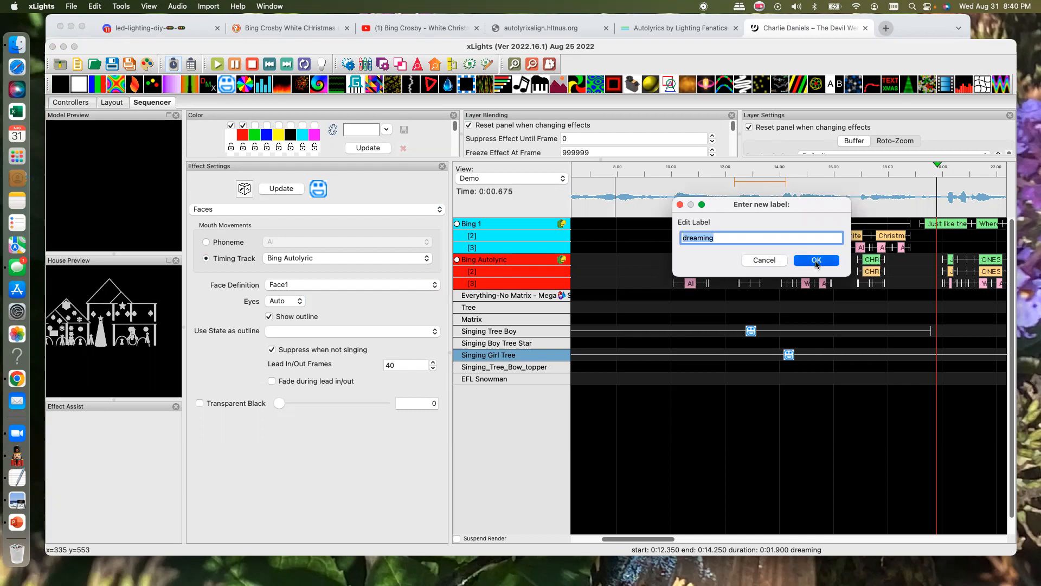
{"action": "left_click", "coordinate": [795, 260]}
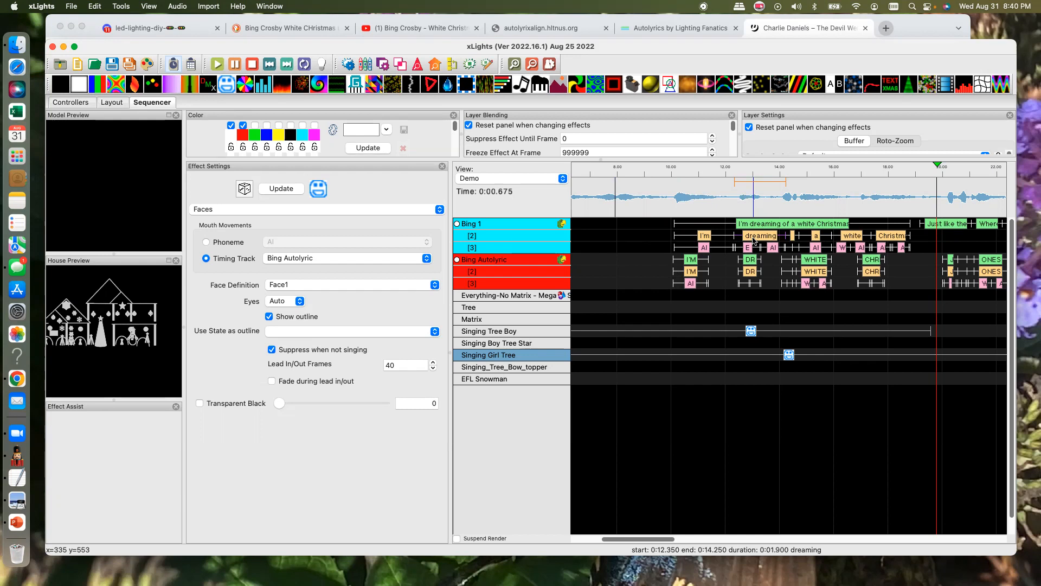
- Play the sequence to preview the singing face and look back over the timing tracks
{"action": "key", "text": "space"}
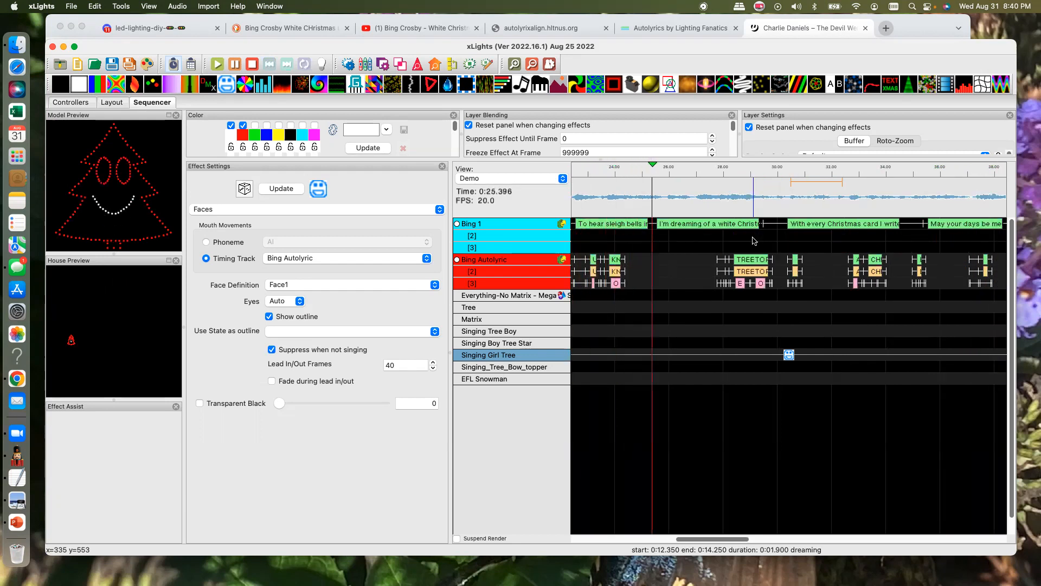
{"action": "scroll", "coordinate": [753, 241], "scroll_direction": "left", "scroll_amount": 6}
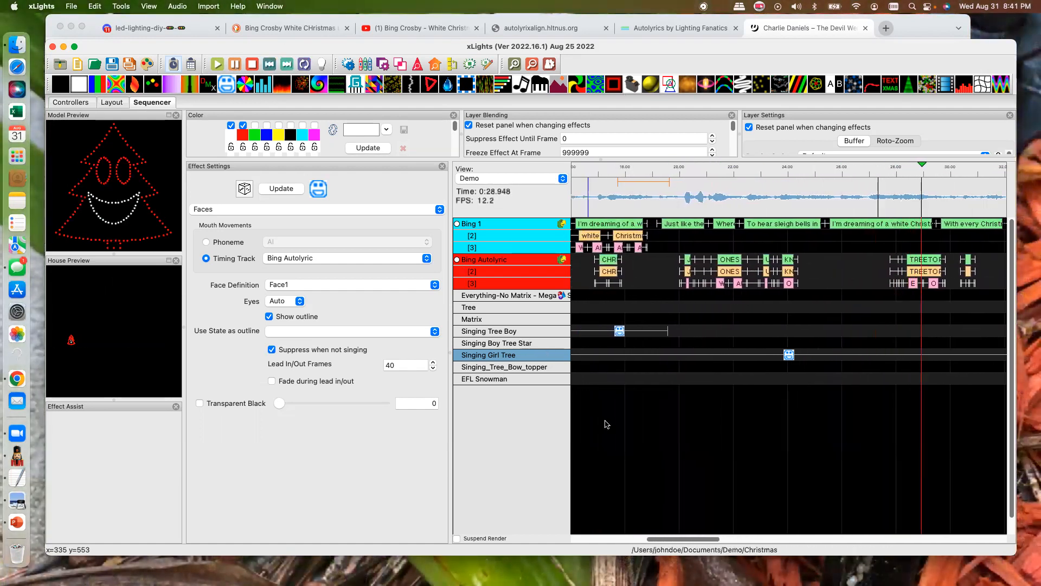
- Check the face definitions offered for the Singing Girl Tree effect, keep Face1, and compare the first line's words on both lyric tracks
{"action": "left_click_drag", "start_coordinate": [665, 538], "coordinate": [617, 538]}
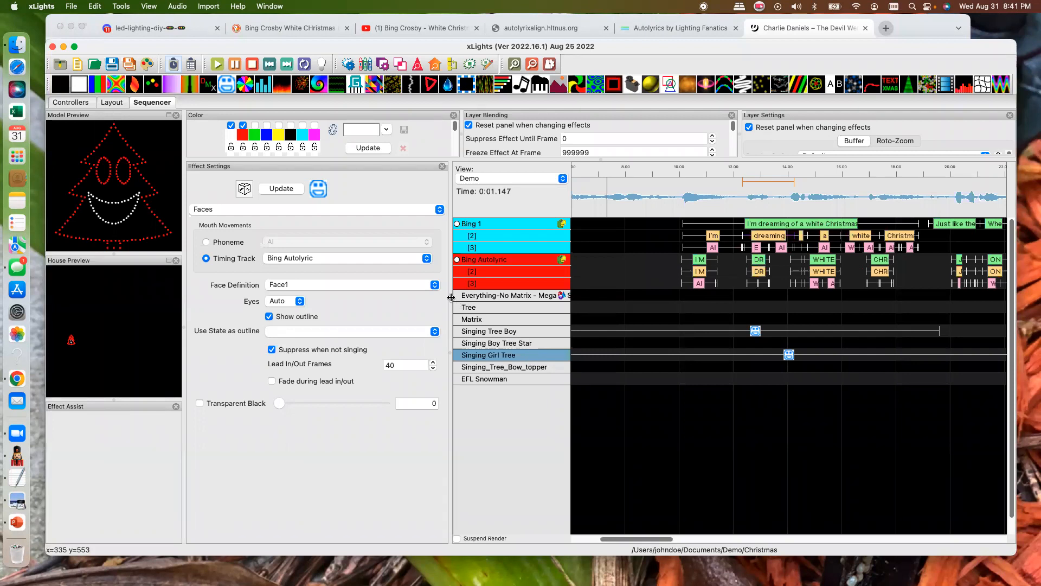
{"action": "left_click", "coordinate": [434, 286]}
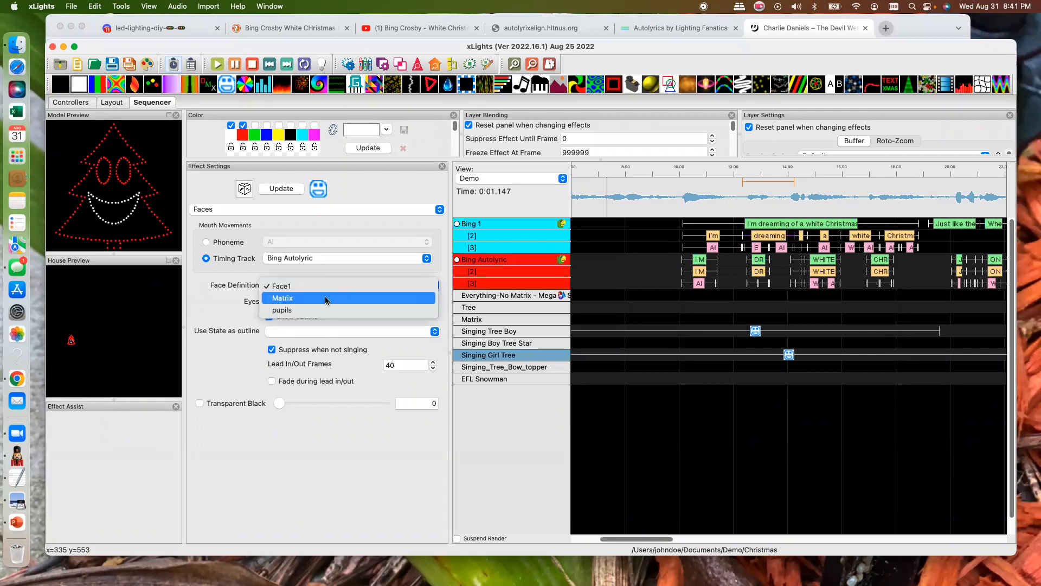
{"action": "left_click", "coordinate": [281, 298]}
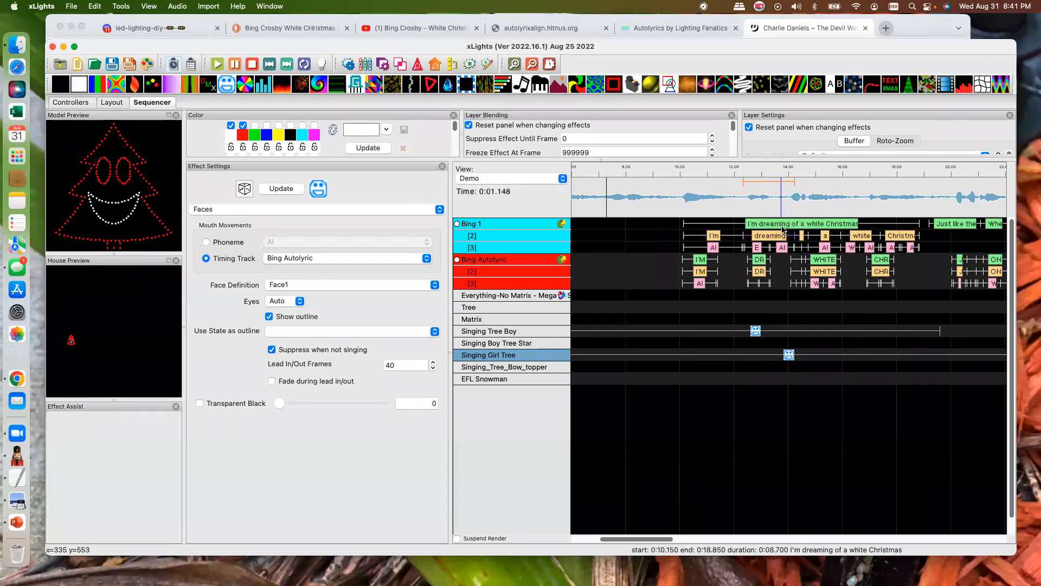
{"action": "scroll", "coordinate": [781, 230], "scroll_direction": "right", "scroll_amount": 1}
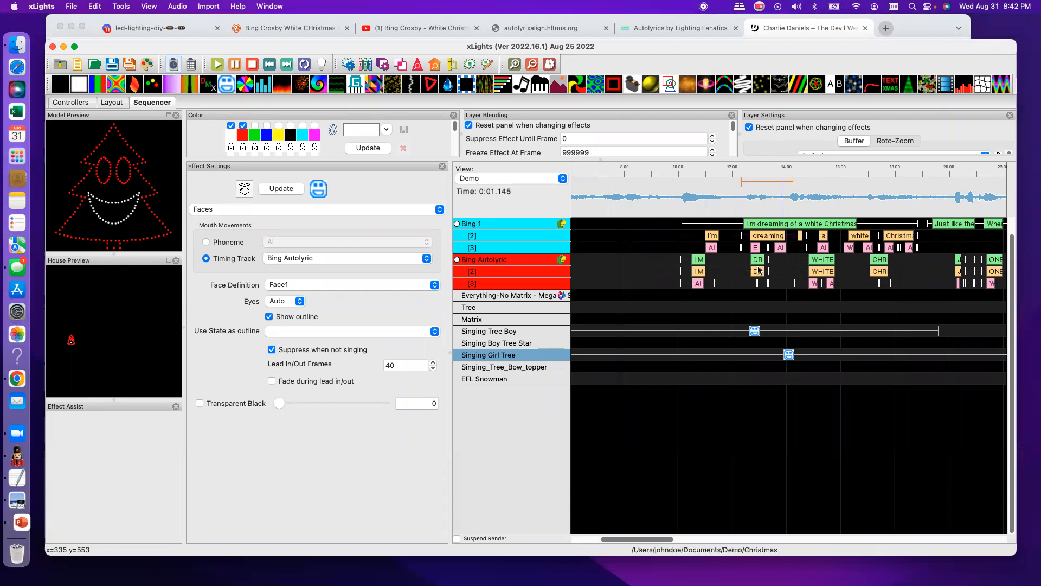
{"action": "scroll", "coordinate": [876, 263], "scroll_direction": "left", "scroll_amount": 1}
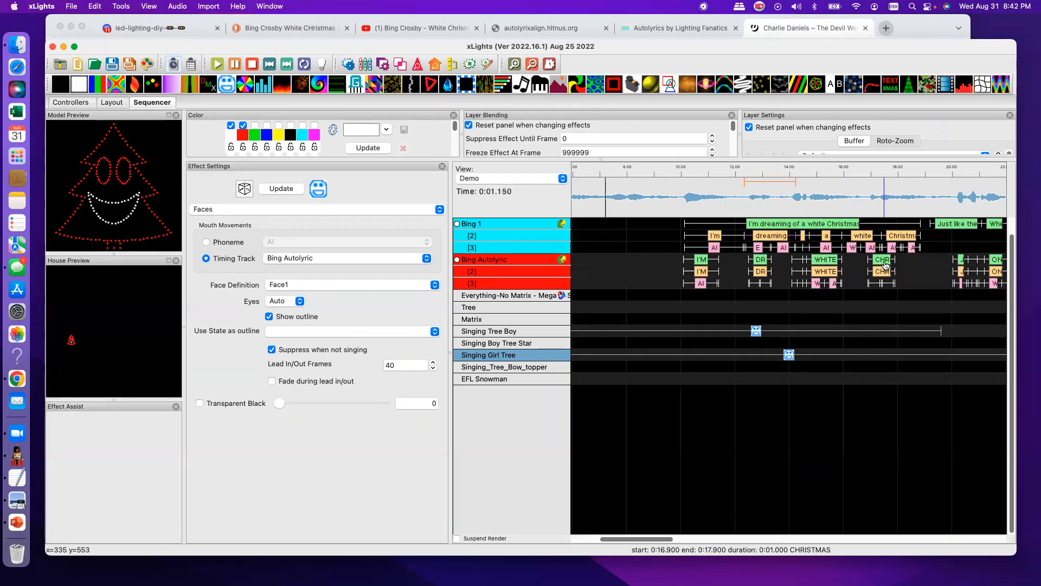
- Shift the word CHRISTMAS later on the Bing Autolyric word layer and move it back beneath its matching phrase
{"action": "left_click_drag", "start_coordinate": [883, 277], "coordinate": [910, 277]}
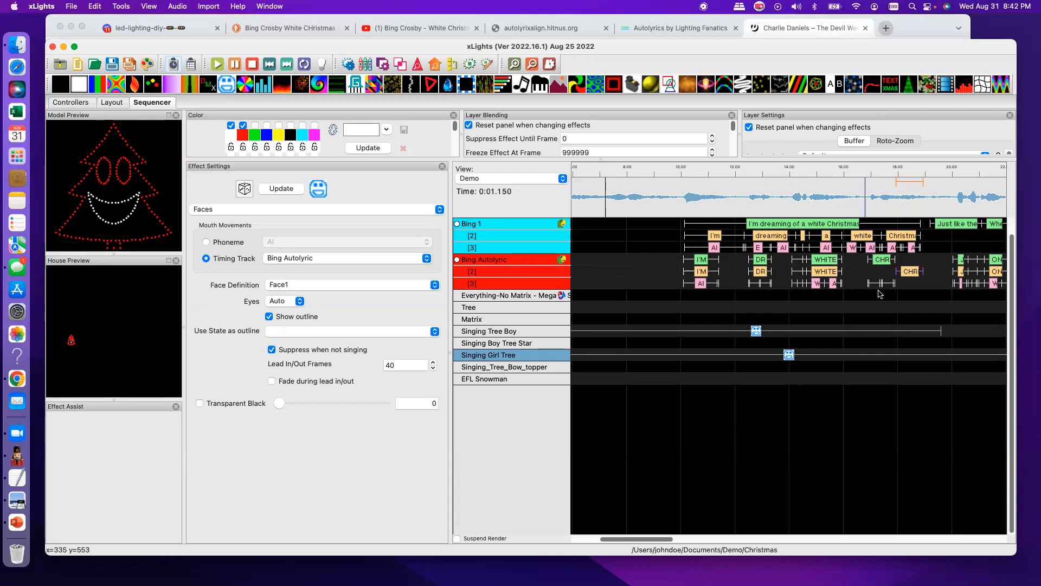
{"action": "left_click", "coordinate": [514, 65]}
{"action": "left_click", "coordinate": [514, 65]}
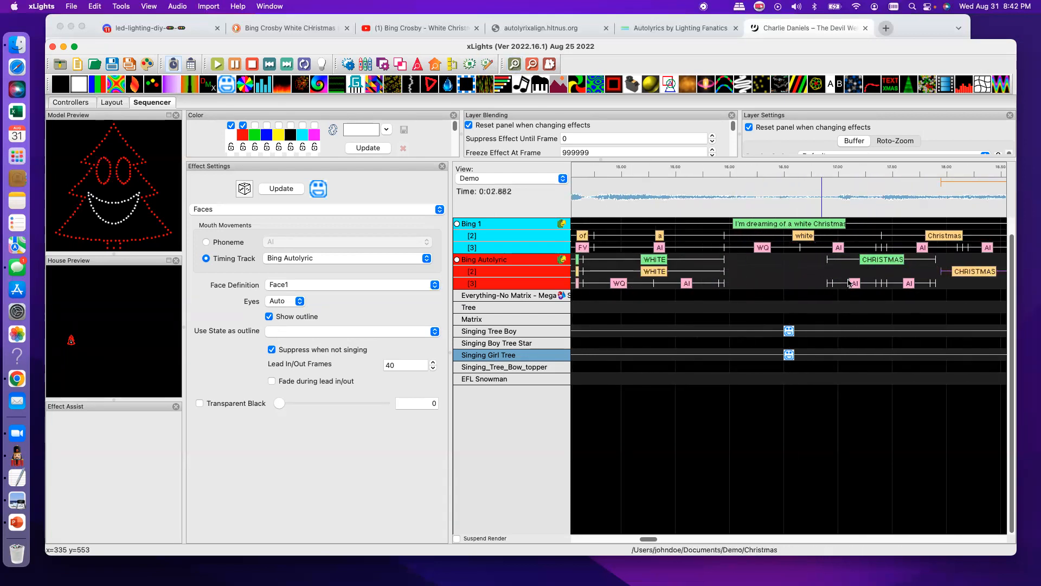
{"action": "right_click", "coordinate": [970, 277]}
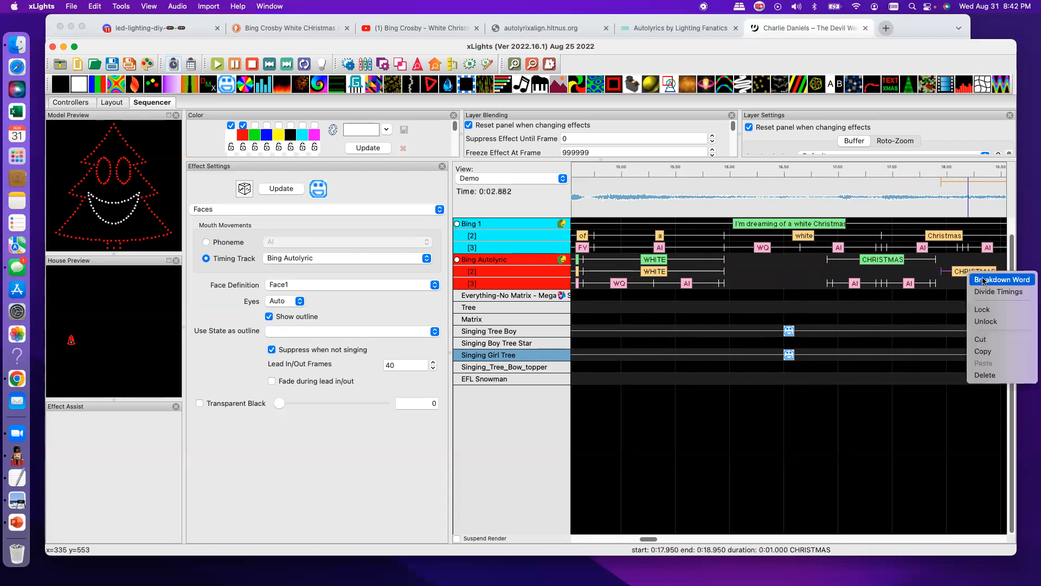
{"action": "left_click", "coordinate": [948, 301]}
{"action": "left_click_drag", "start_coordinate": [976, 275], "coordinate": [884, 278]}
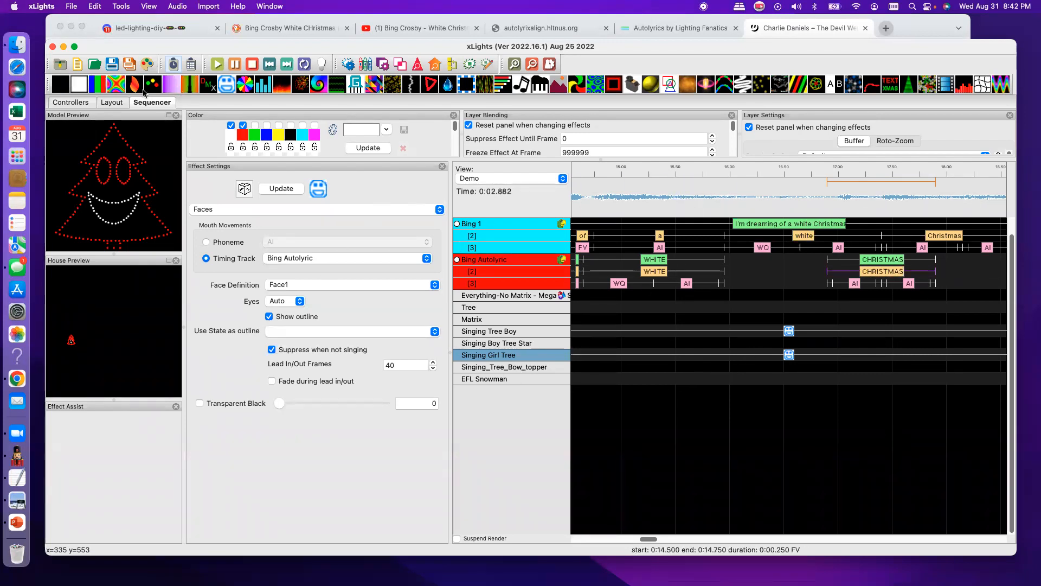
- Add a Faces effect to the Matrix row, extend it along the sequence, and keep Bing Autolyric as its timing track
{"action": "left_click_drag", "start_coordinate": [228, 88], "coordinate": [593, 324]}
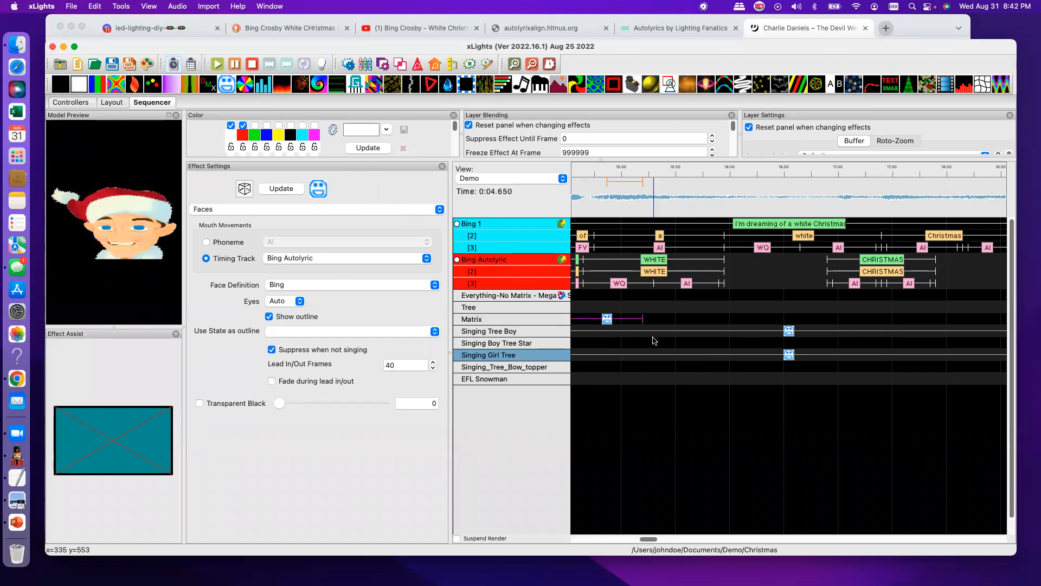
{"action": "key", "text": "shift+Right"}
{"action": "left_click", "coordinate": [719, 320]}
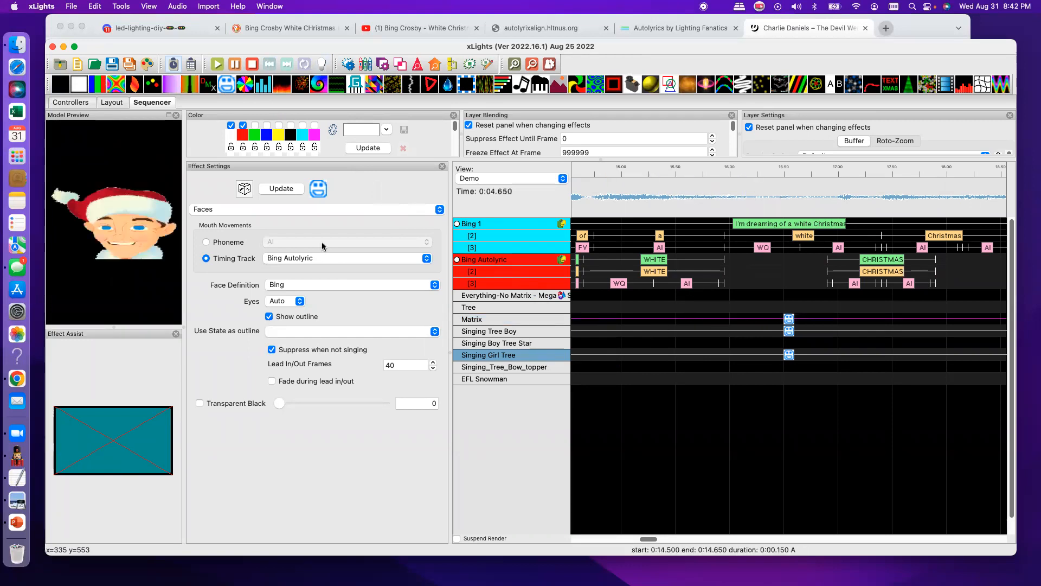
{"action": "left_click", "coordinate": [310, 260]}
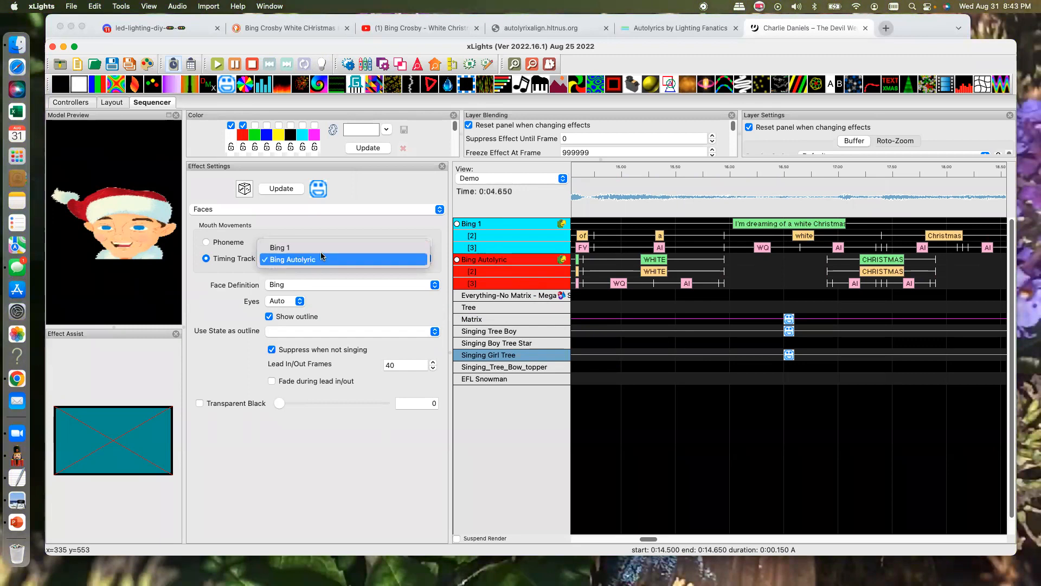
{"action": "left_click", "coordinate": [344, 307]}
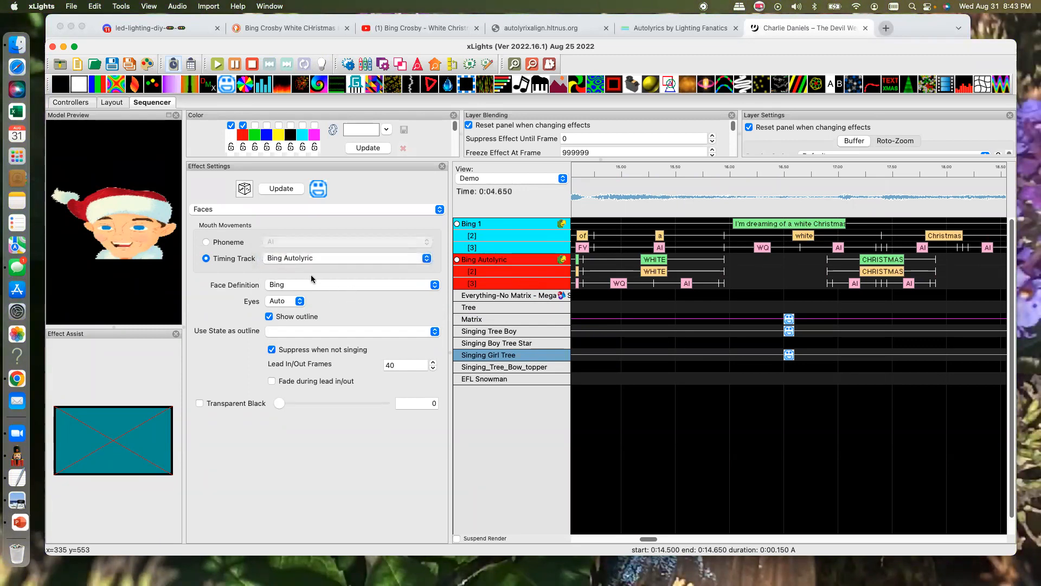
- Try the Elton and Sia 2 face definitions on the Matrix Faces effect and set it to Rendered
{"action": "left_click", "coordinate": [434, 288]}
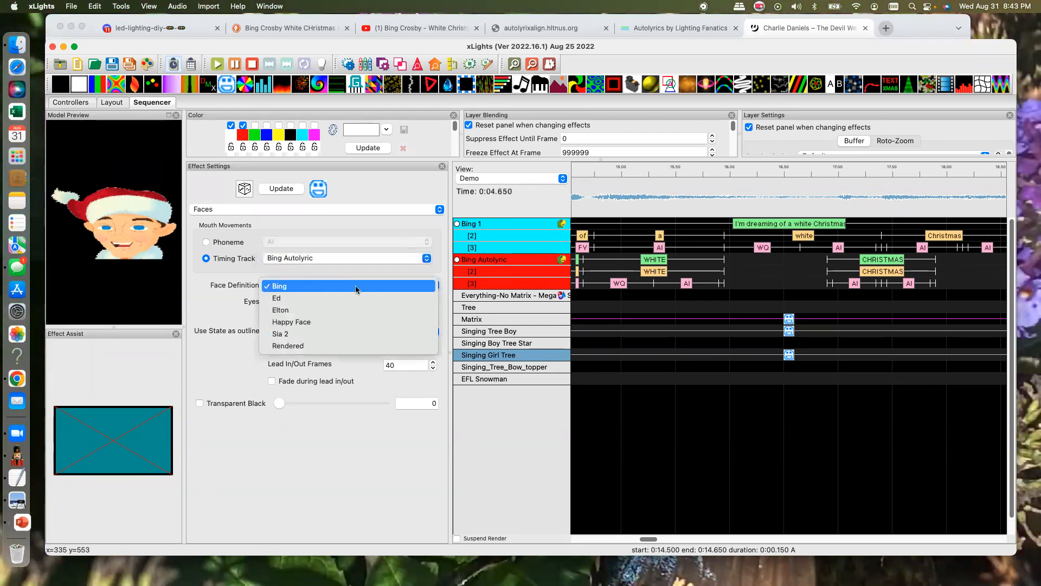
{"action": "left_click", "coordinate": [290, 312]}
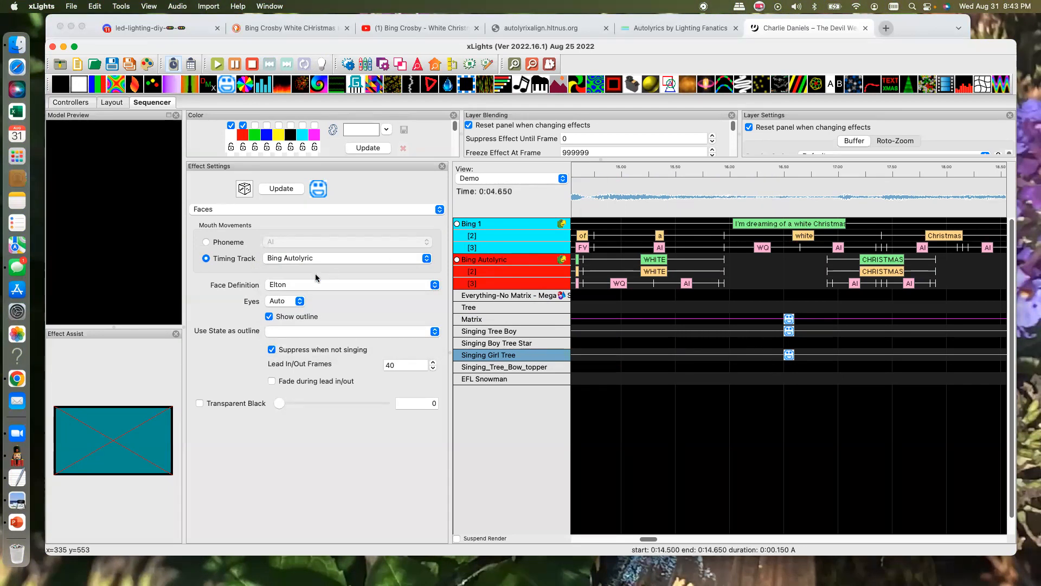
{"action": "left_click", "coordinate": [436, 288]}
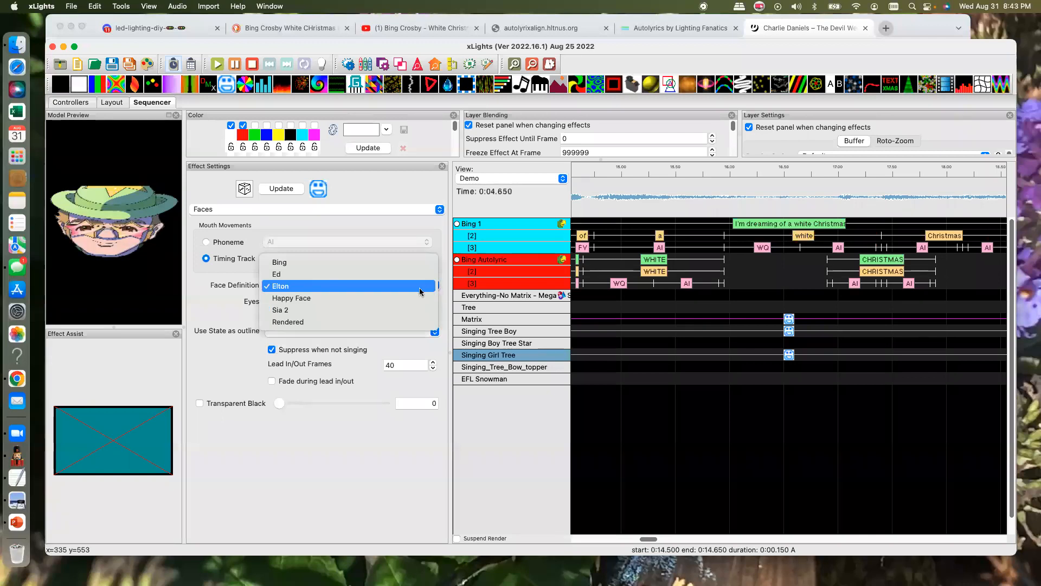
{"action": "left_click", "coordinate": [421, 286]}
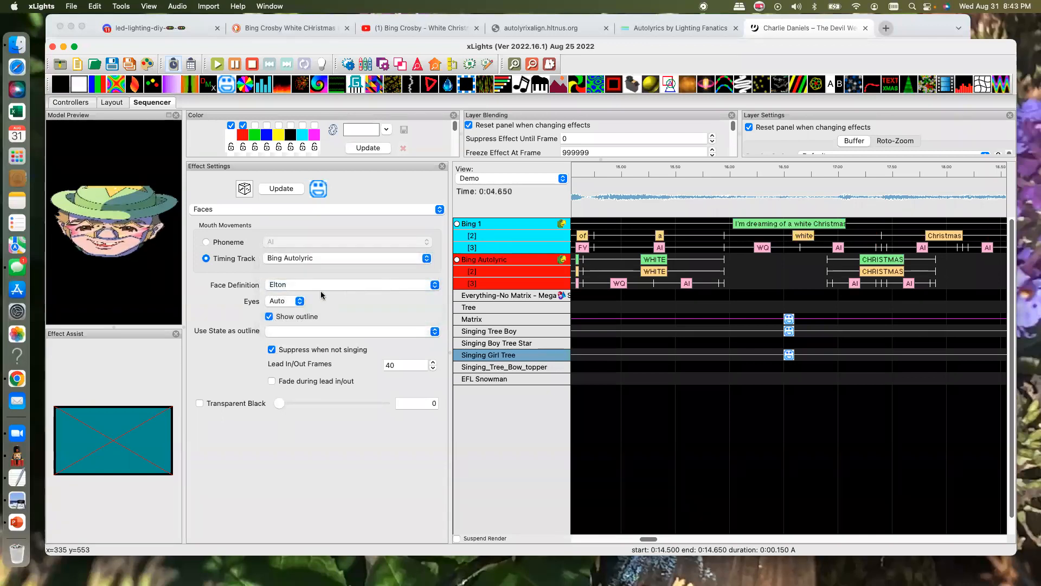
{"action": "left_click", "coordinate": [434, 285]}
{"action": "left_click", "coordinate": [280, 310]}
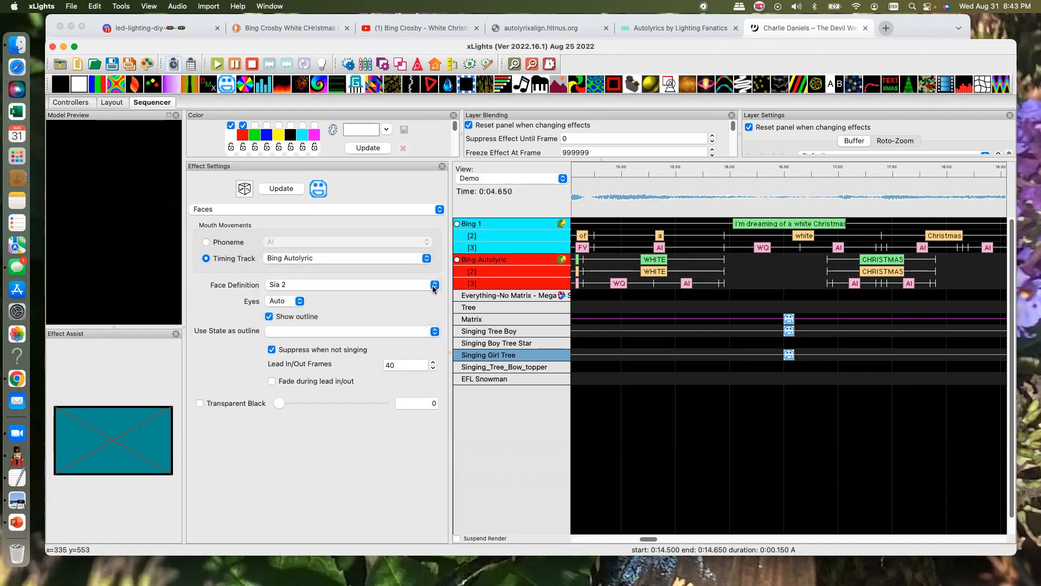
{"action": "left_click", "coordinate": [434, 287]}
{"action": "left_click", "coordinate": [300, 299]}
{"action": "left_click", "coordinate": [379, 286]}
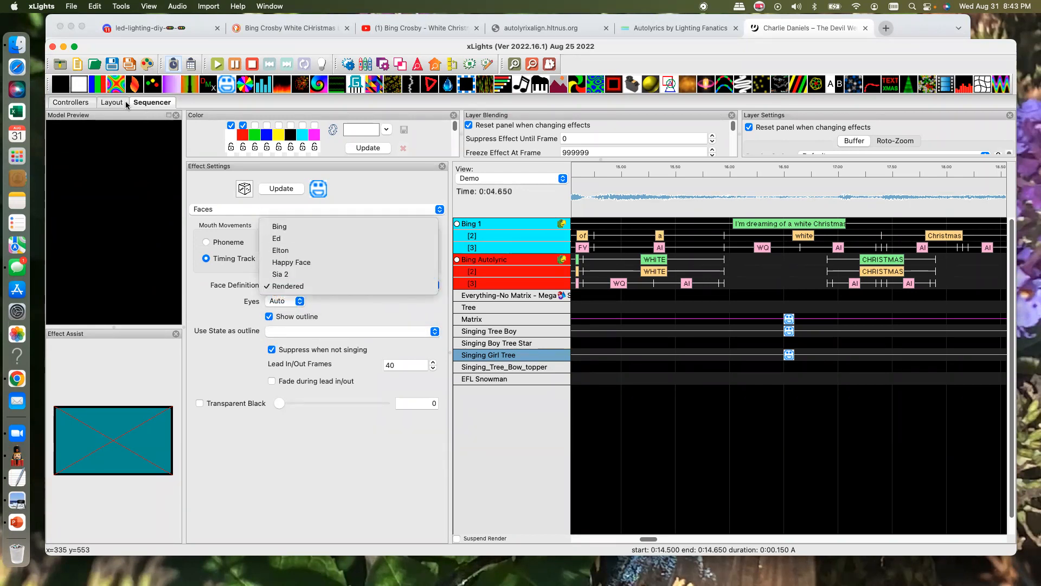
{"action": "left_click", "coordinate": [105, 112]}
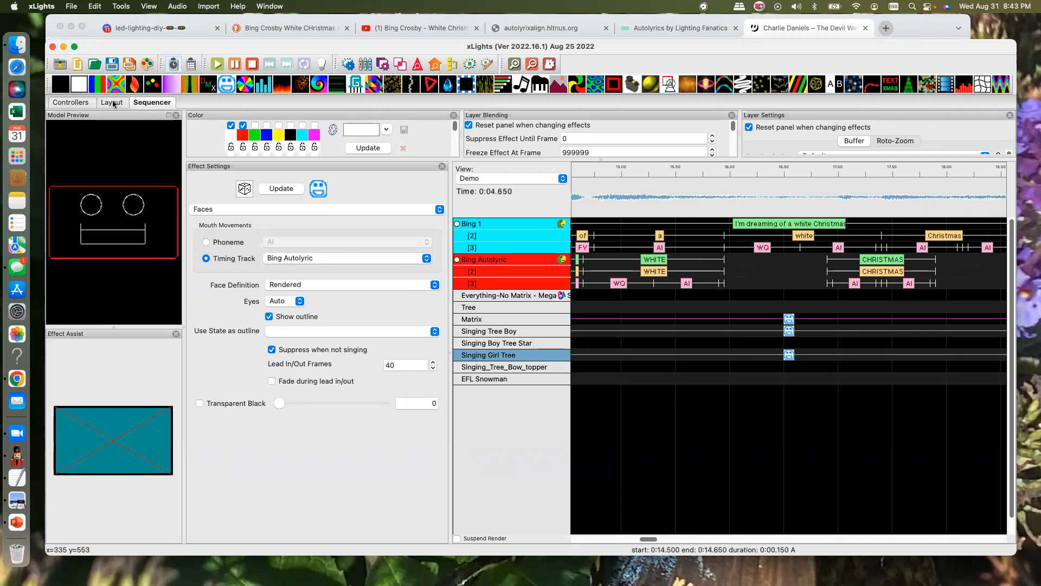
- Open the face definition of the Matrix model from the layout and look through its defined faces, keeping Bing selected
{"action": "left_click", "coordinate": [113, 105]}
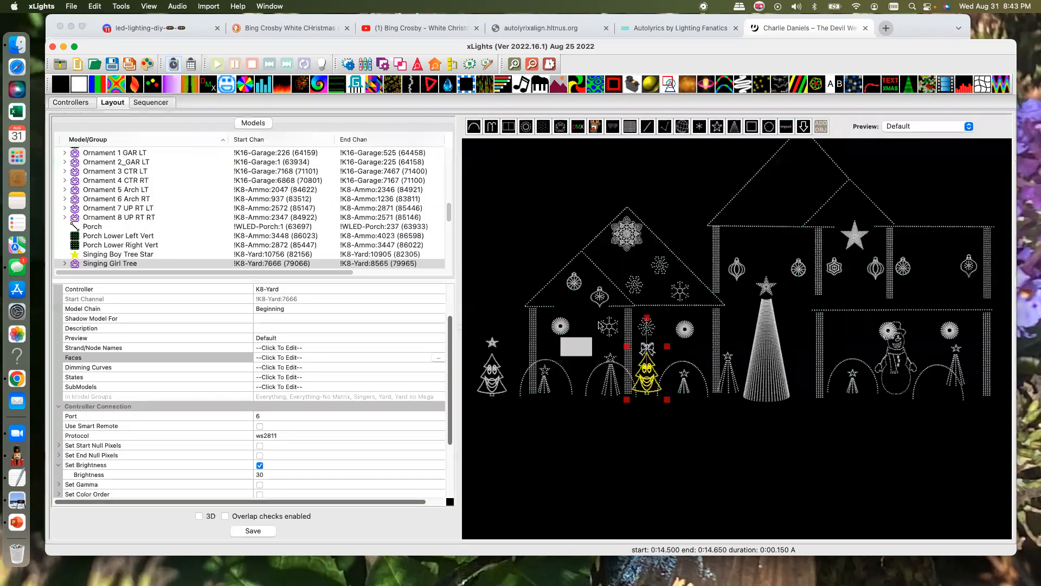
{"action": "left_click", "coordinate": [577, 350]}
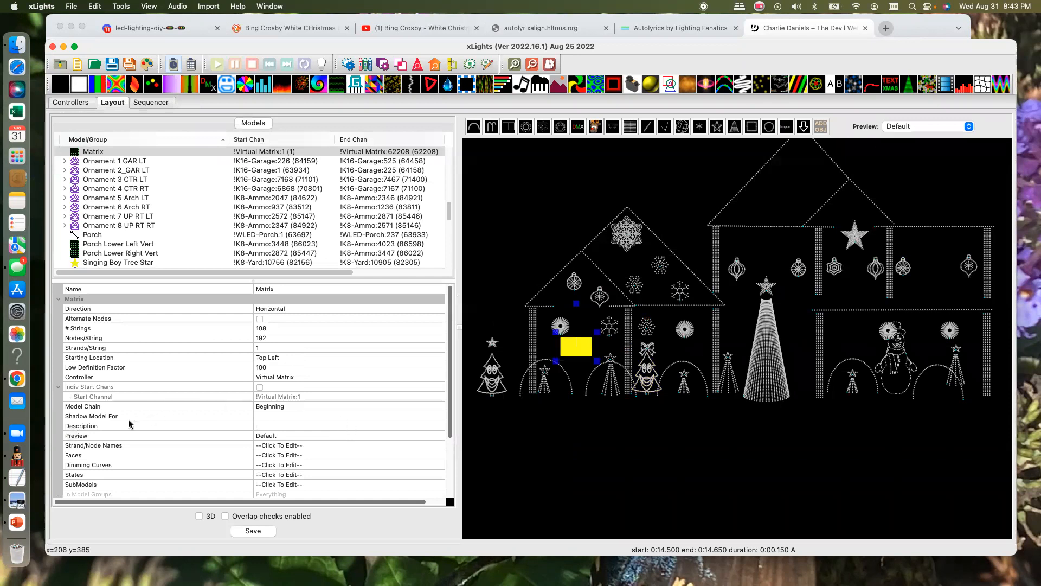
{"action": "scroll", "coordinate": [135, 434], "scroll_direction": "down", "scroll_amount": 3}
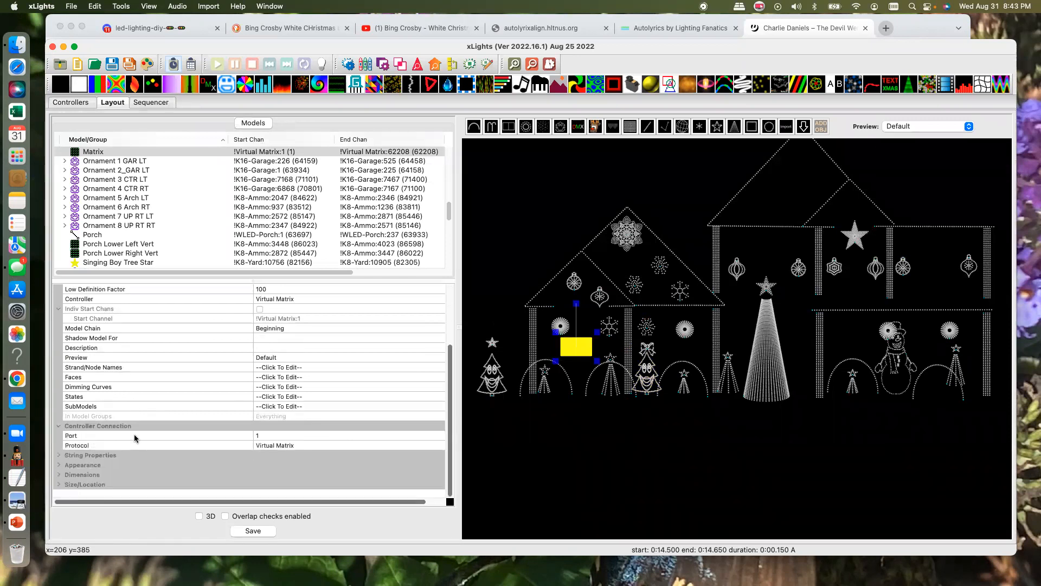
{"action": "left_click", "coordinate": [340, 375]}
{"action": "left_click", "coordinate": [435, 378]}
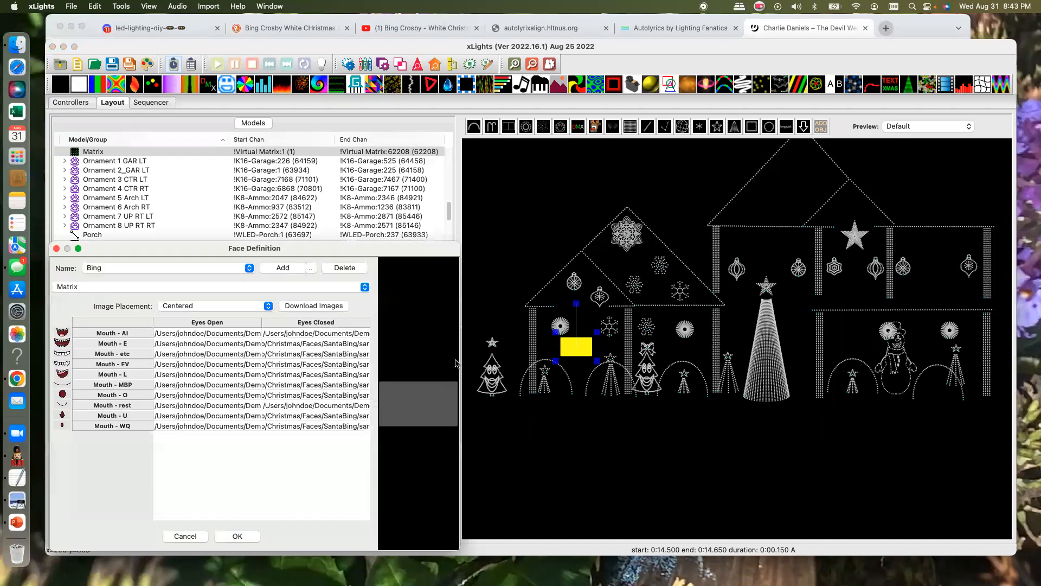
{"action": "left_click", "coordinate": [250, 271]}
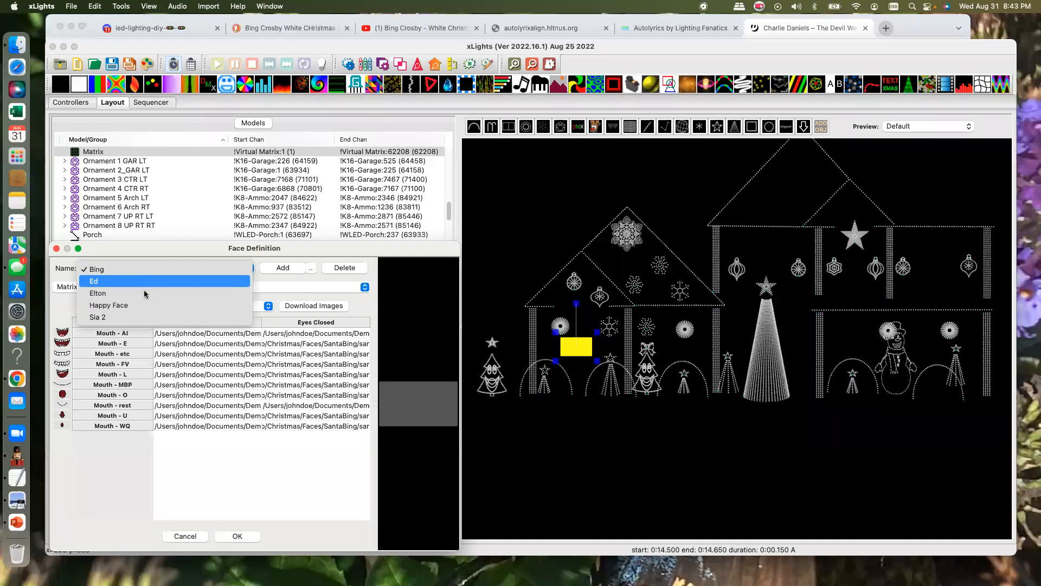
{"action": "left_click", "coordinate": [301, 279]}
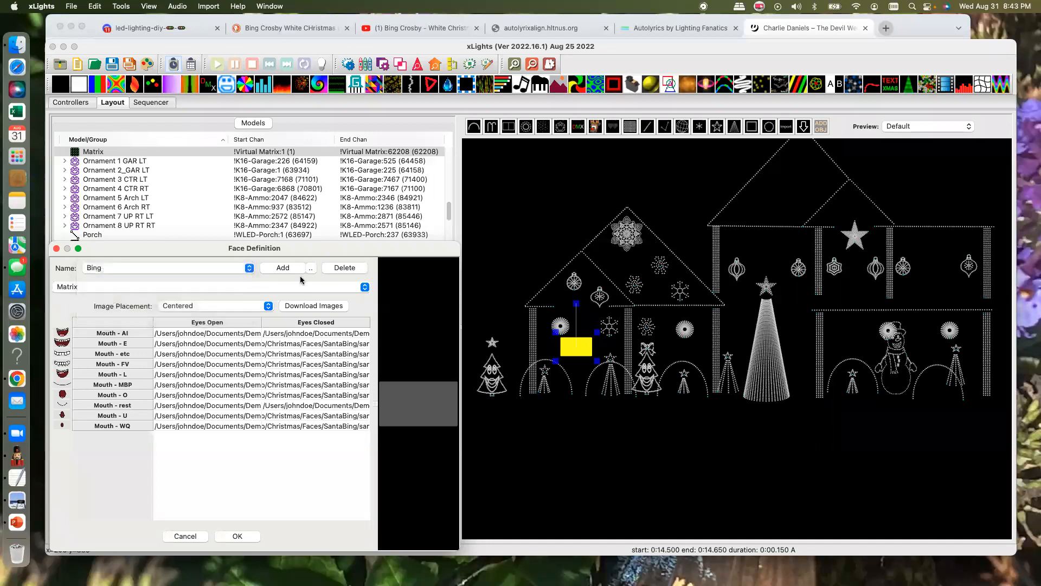
- Add a new face definition named Santa to the Matrix model
{"action": "left_click", "coordinate": [282, 267]}
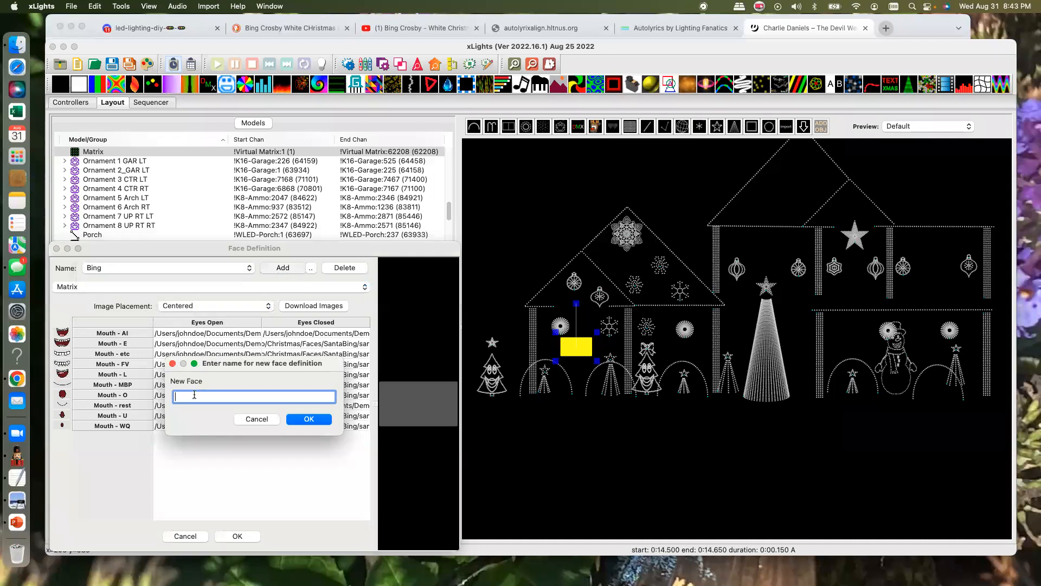
{"action": "type", "text": "Santa"}
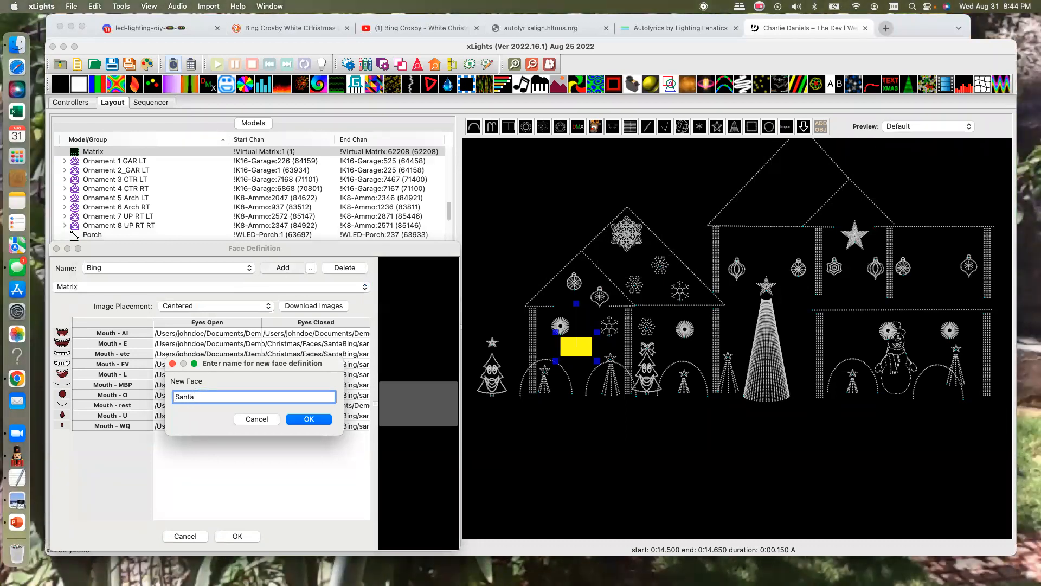
{"action": "left_click", "coordinate": [308, 419]}
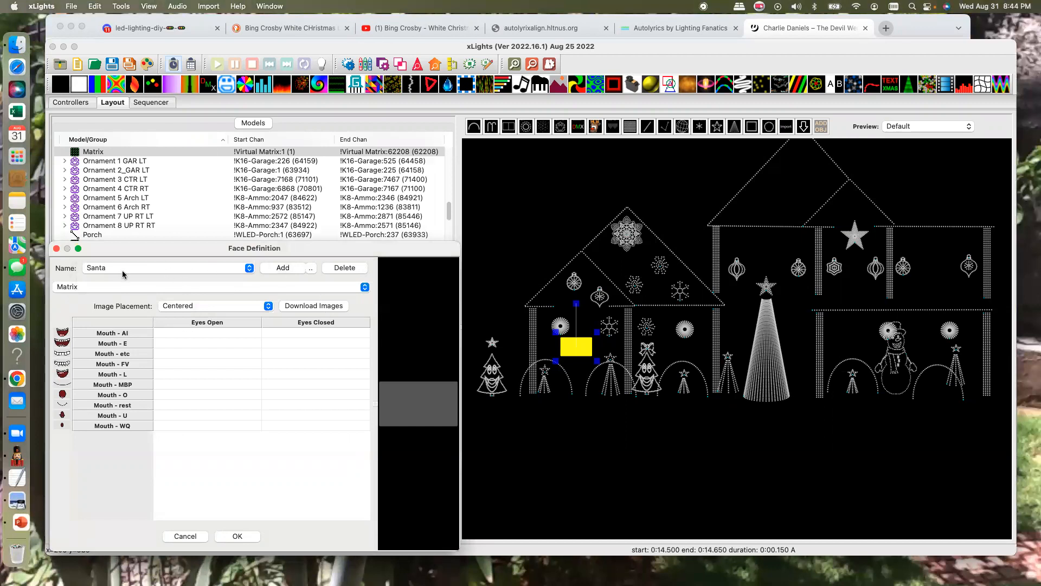
- Open the downloadable face images and preview the Christmas Santa faces from Minion Santa through Santa 5
{"action": "left_click", "coordinate": [299, 307]}
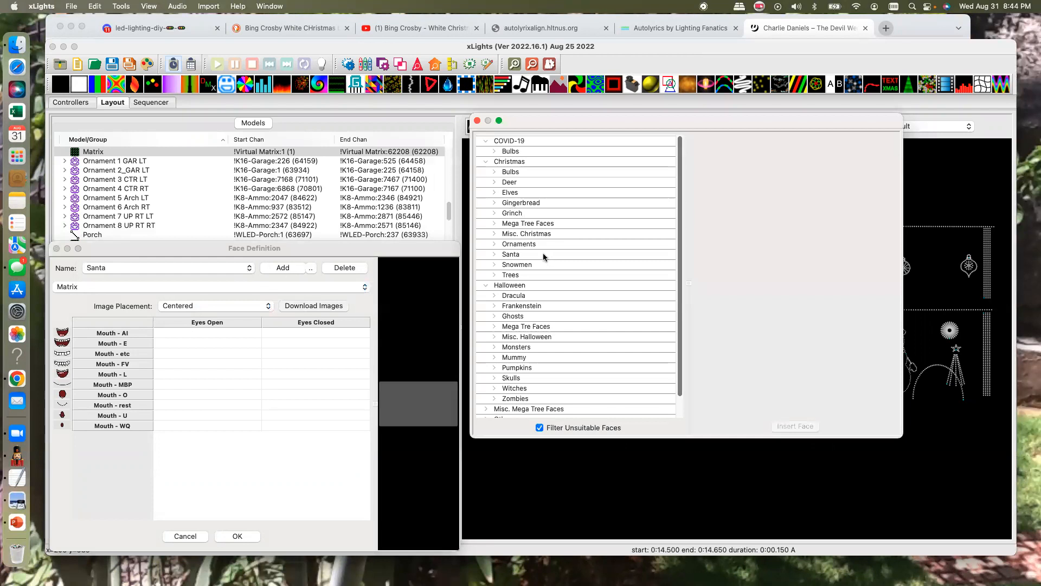
{"action": "left_click", "coordinate": [494, 252]}
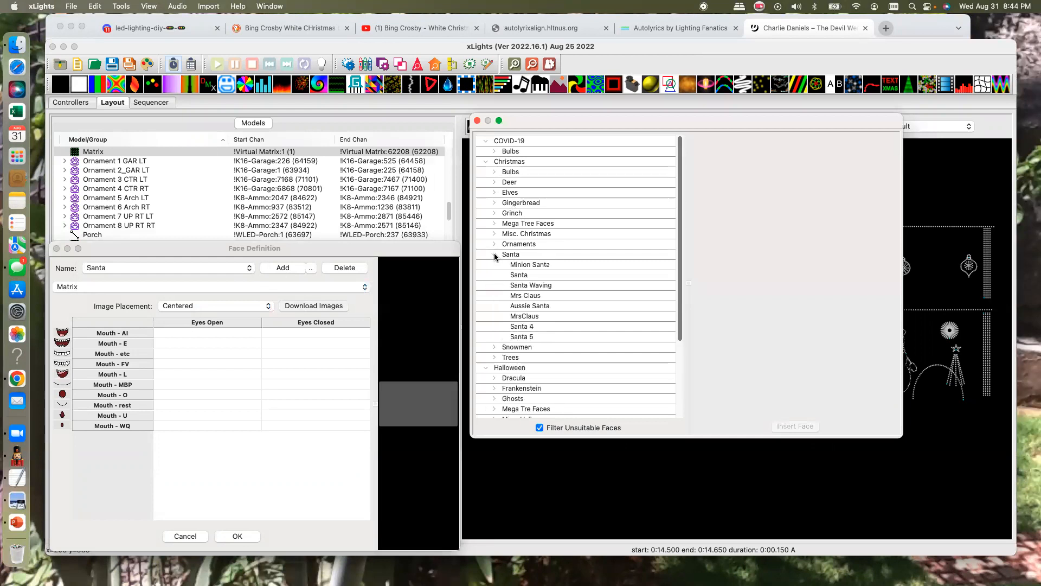
{"action": "left_click", "coordinate": [517, 266]}
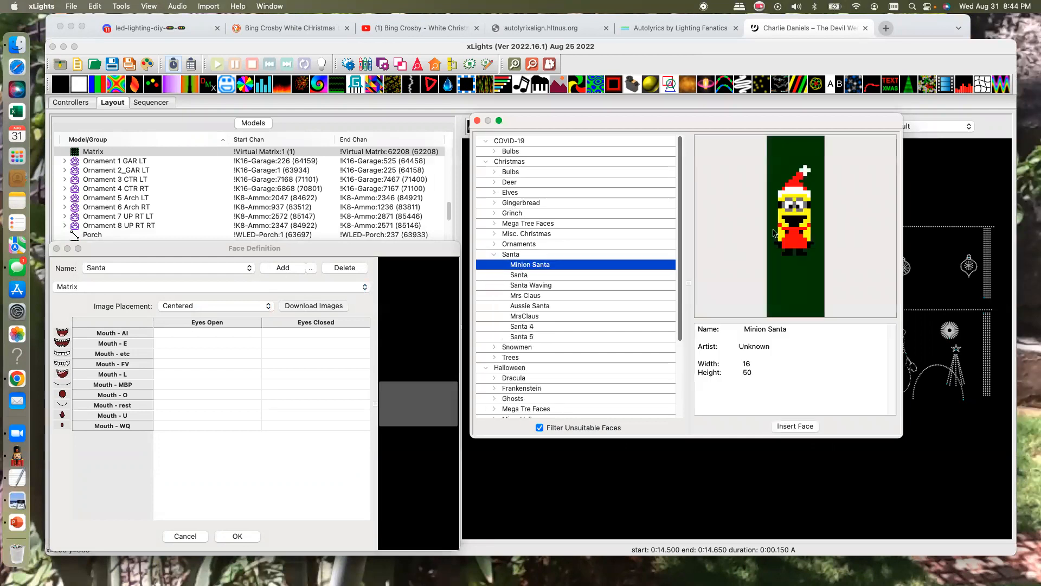
{"action": "left_click", "coordinate": [521, 276]}
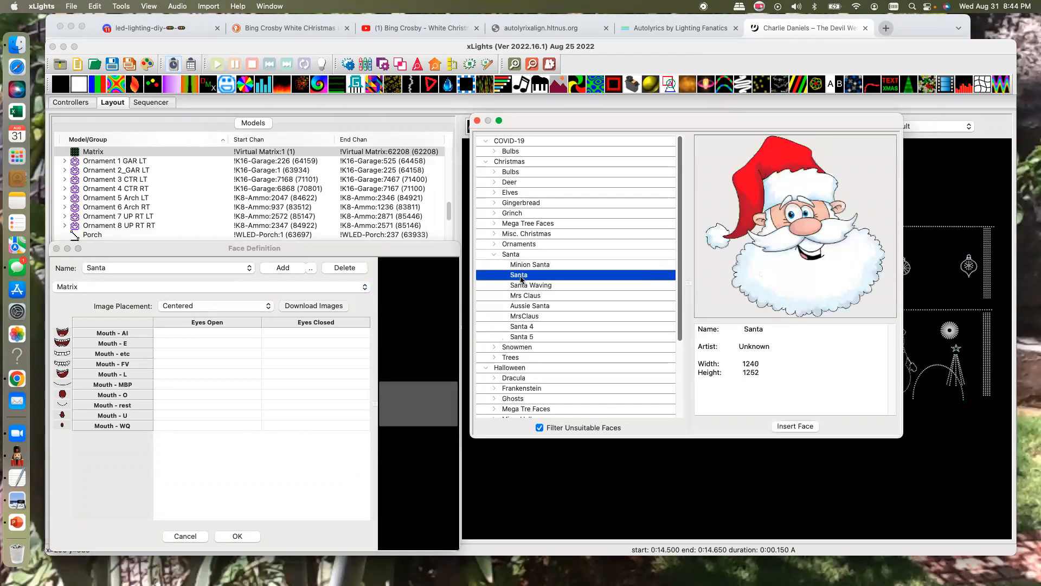
{"action": "left_click", "coordinate": [526, 286]}
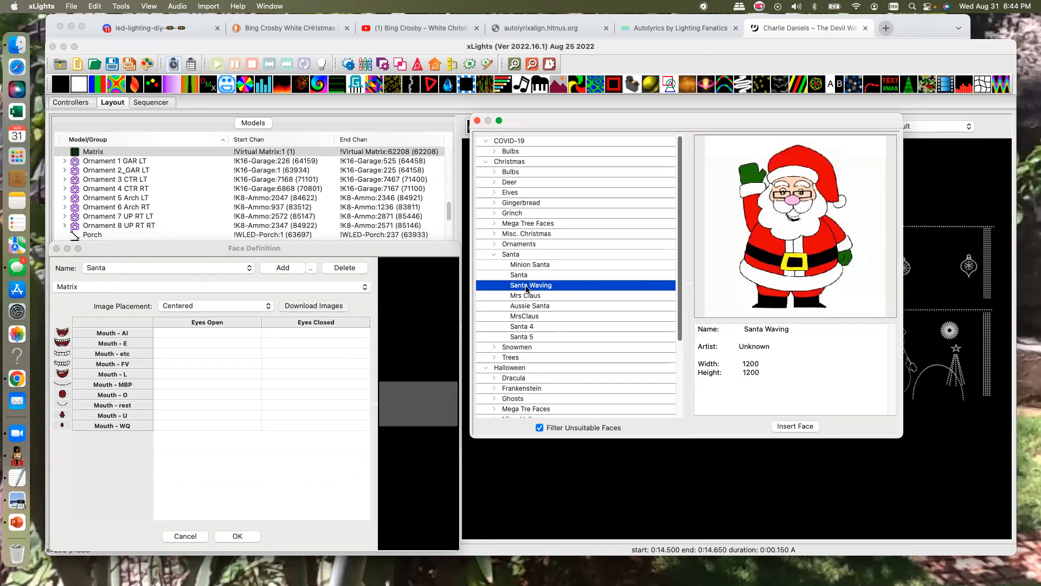
{"action": "left_click", "coordinate": [521, 295]}
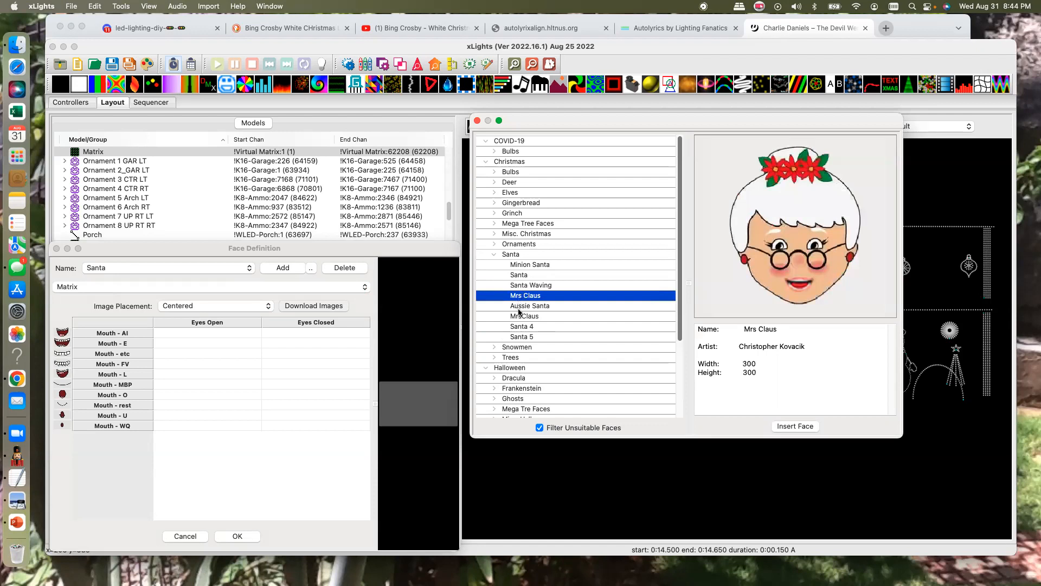
{"action": "left_click", "coordinate": [519, 307]}
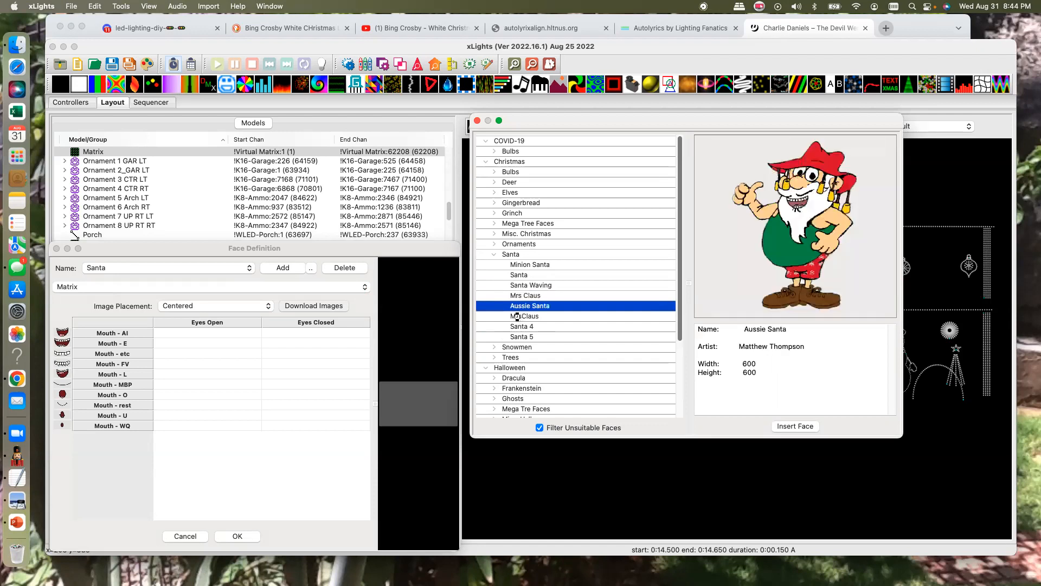
{"action": "left_click", "coordinate": [518, 317]}
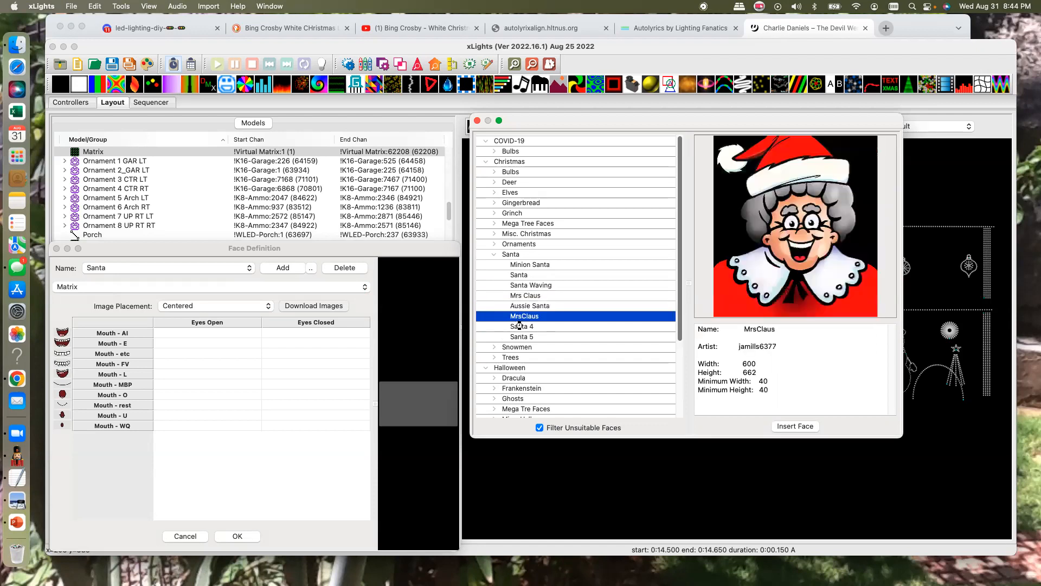
{"action": "left_click", "coordinate": [519, 327]}
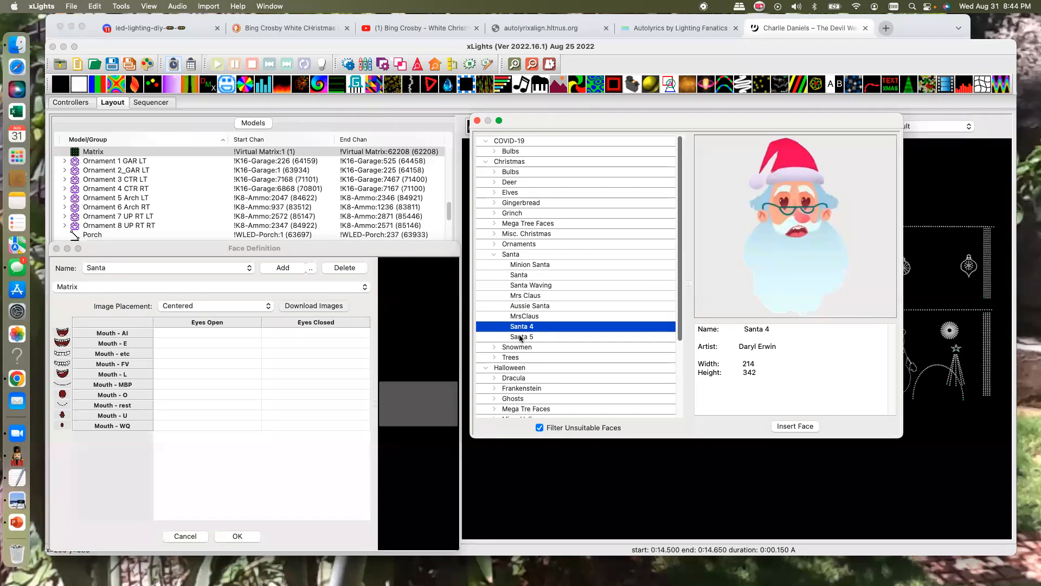
{"action": "left_click", "coordinate": [520, 337]}
- Insert the downloaded Santa face into the Matrix's Santa definition, accept it, and save the layout
{"action": "left_click", "coordinate": [519, 274]}
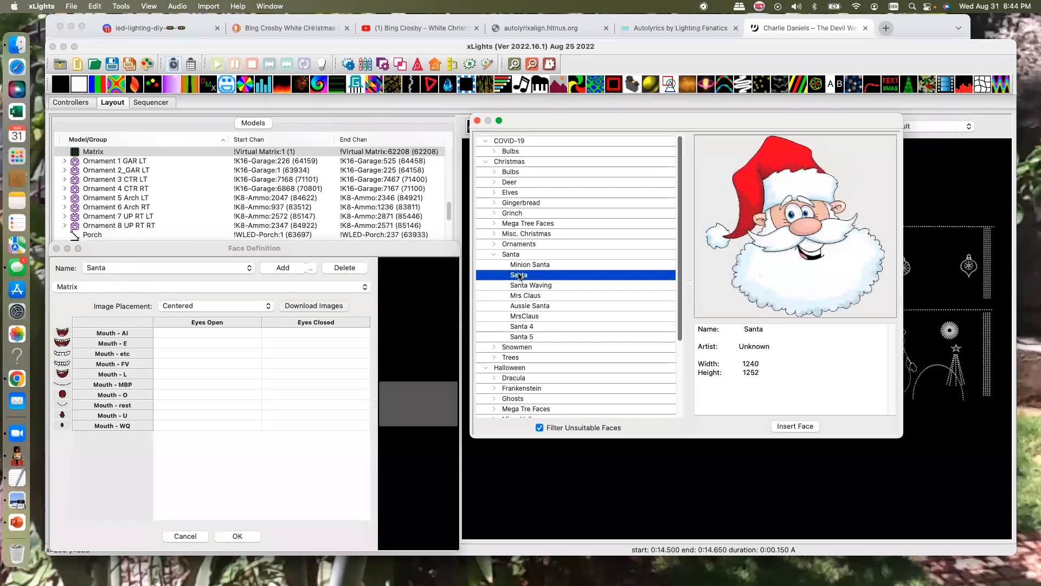
{"action": "scroll", "coordinate": [567, 284], "scroll_direction": "down", "scroll_amount": 1}
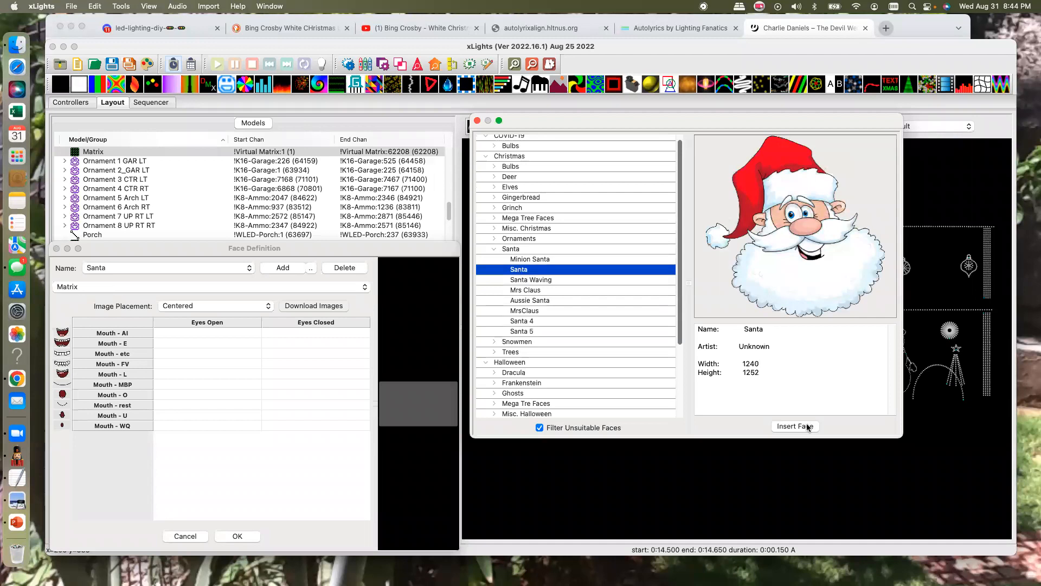
{"action": "double_click", "coordinate": [612, 269]}
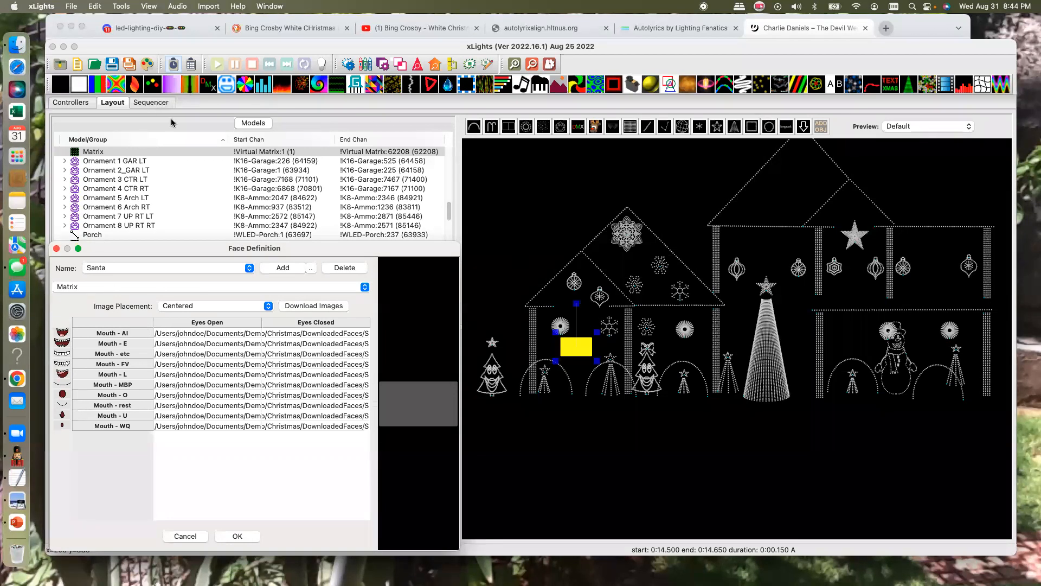
{"action": "left_click", "coordinate": [237, 536]}
{"action": "left_click", "coordinate": [253, 531]}
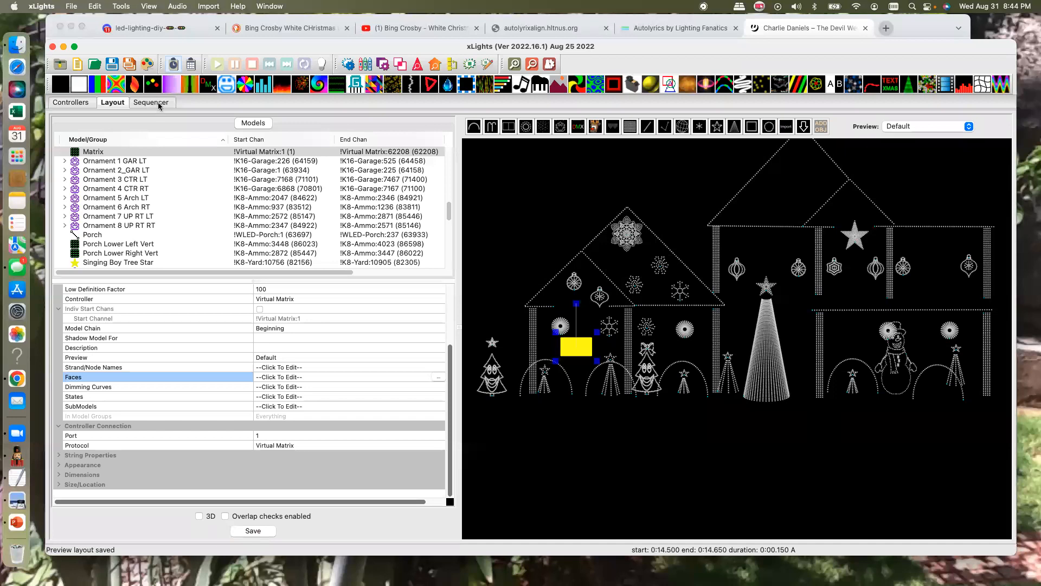
- Set the face definition of the Matrix Faces effect in the sequencer to Santa
{"action": "left_click", "coordinate": [152, 103]}
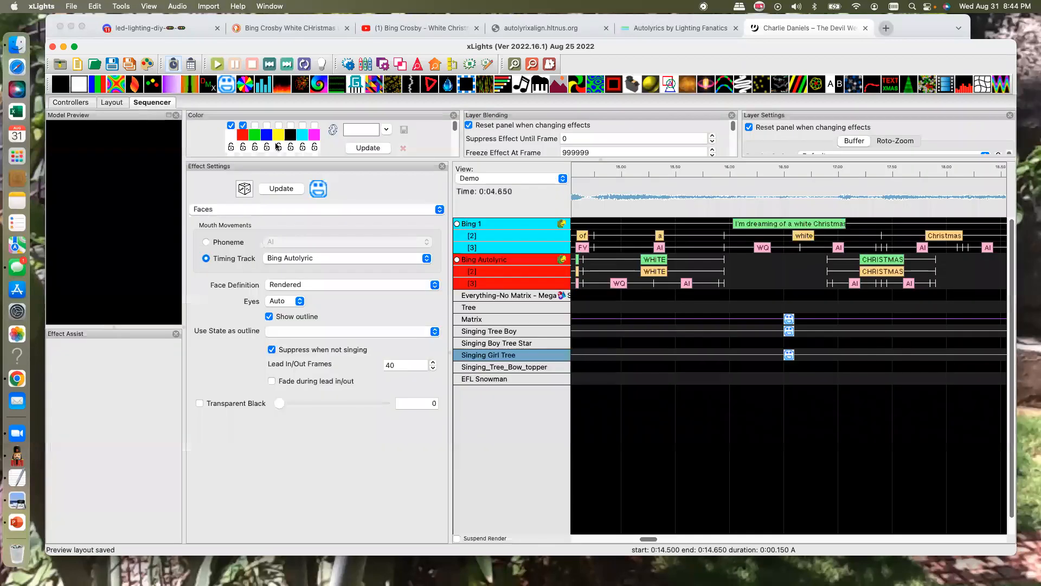
{"action": "left_click", "coordinate": [789, 318]}
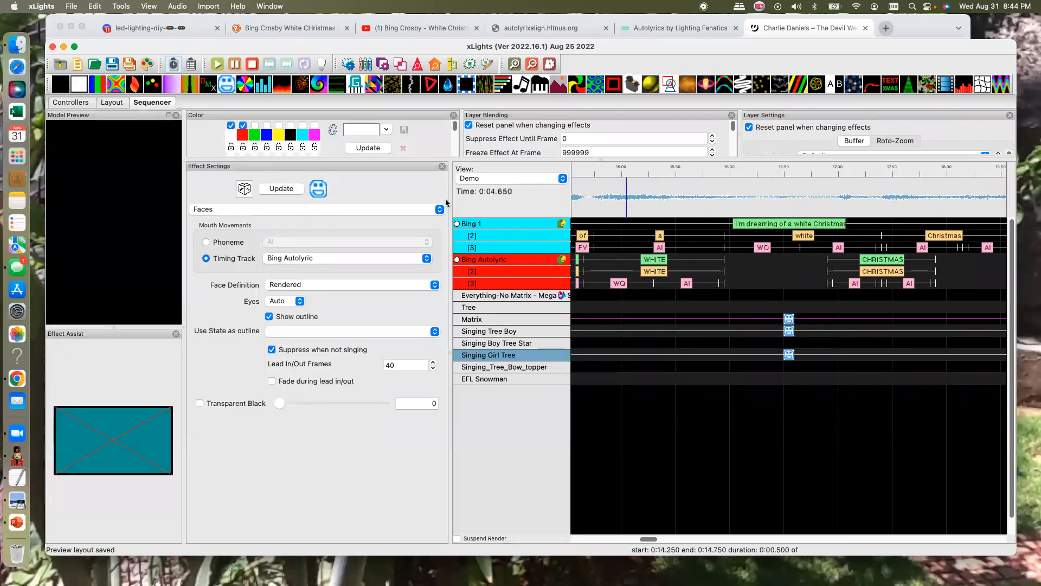
{"action": "left_click", "coordinate": [323, 284]}
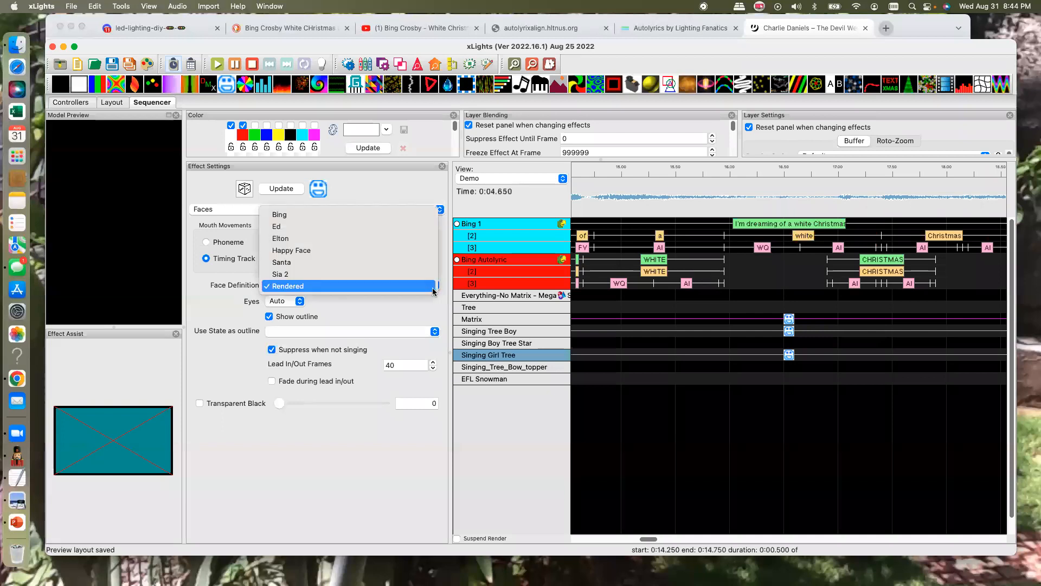
{"action": "left_click", "coordinate": [334, 262]}
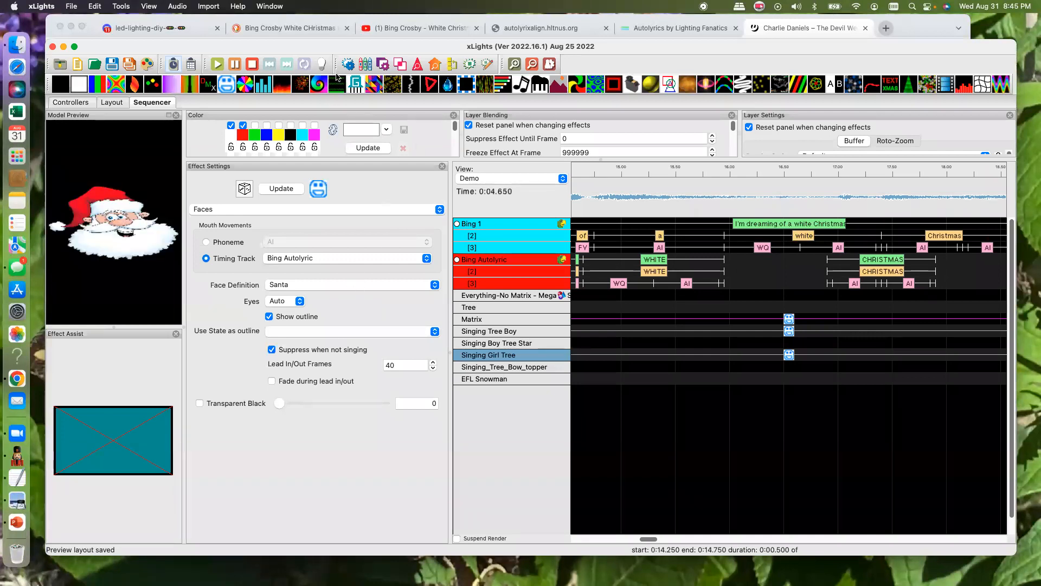
- Play the sequence from near its beginning through the first lyric line to check the Matrix's singing Santa
{"action": "left_click", "coordinate": [217, 65]}
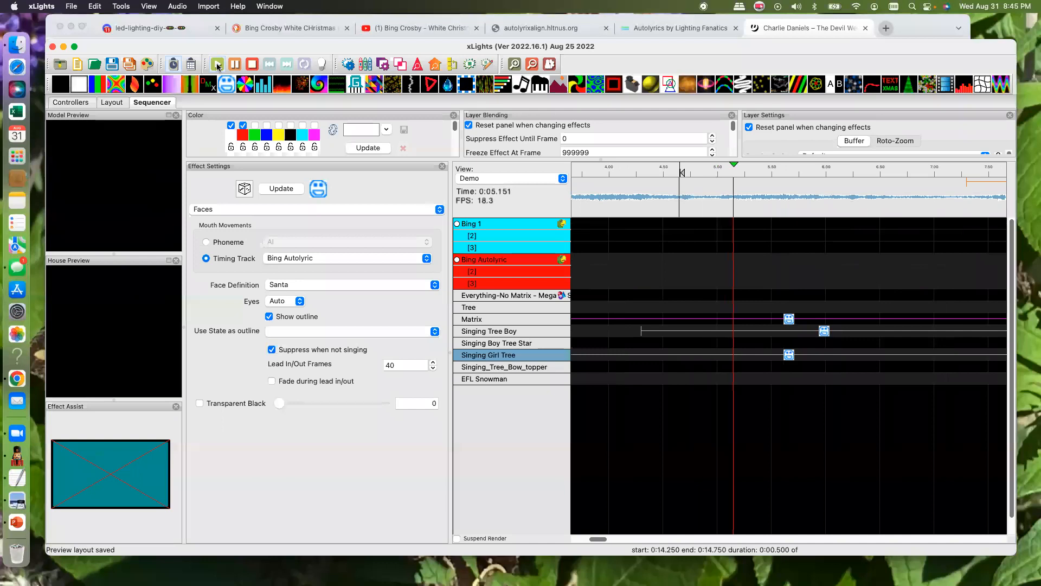
{"action": "left_click", "coordinate": [252, 65]}
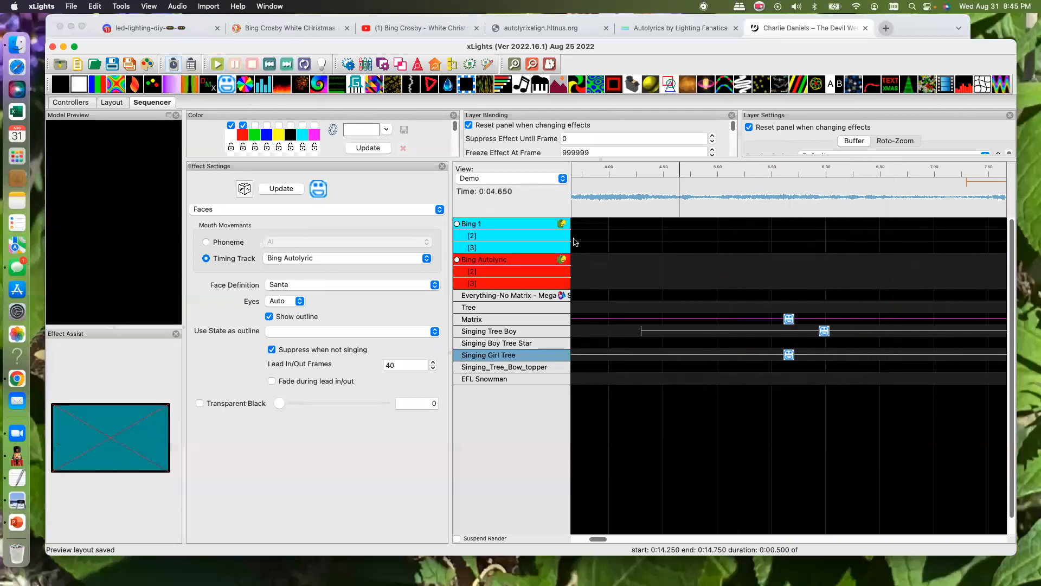
{"action": "left_click_drag", "start_coordinate": [602, 539], "coordinate": [586, 539]}
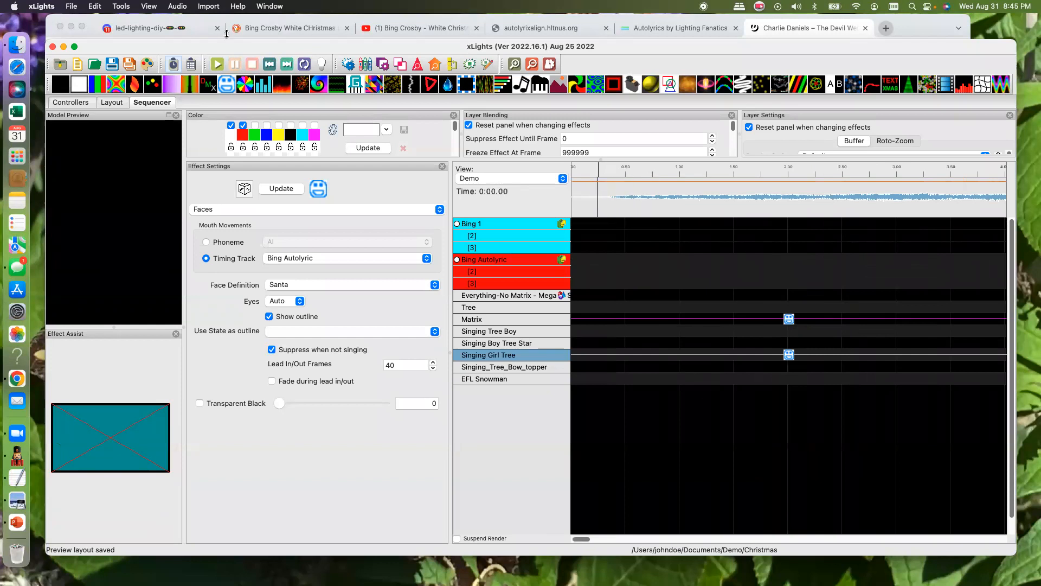
{"action": "left_click", "coordinate": [217, 65]}
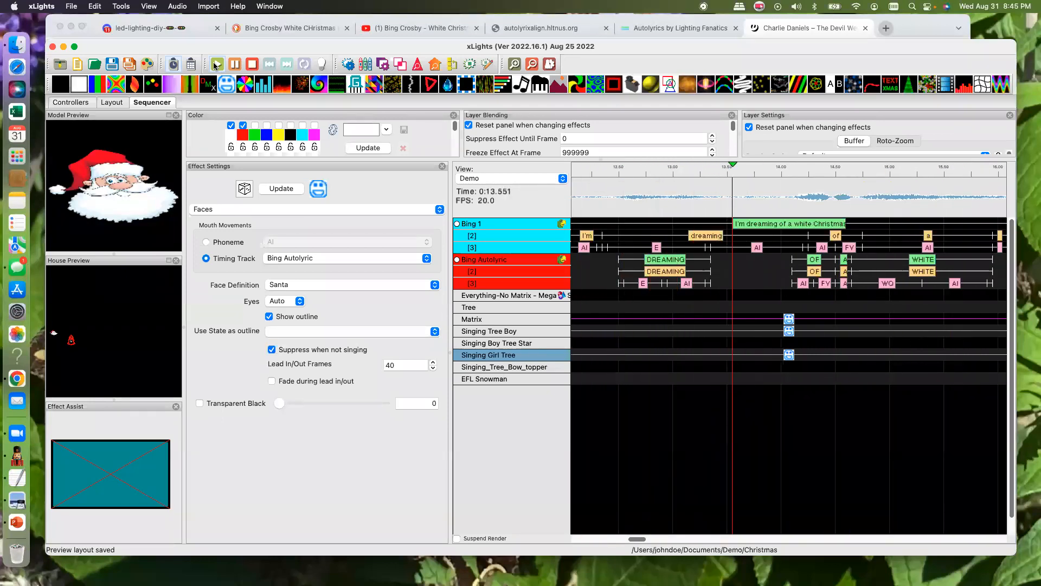
{"action": "left_click", "coordinate": [252, 65]}
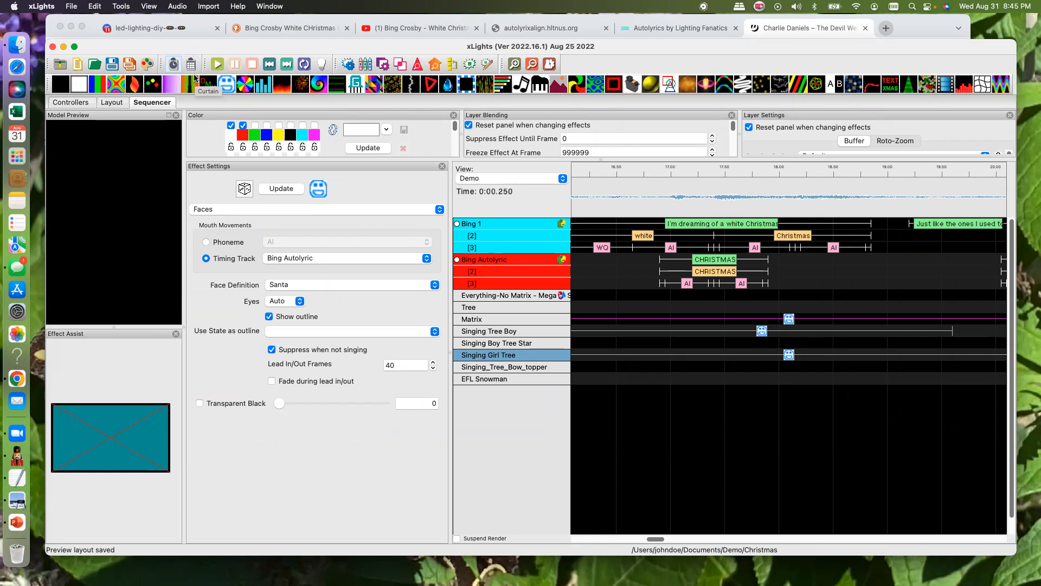
- Add a Faces effect to the Tree row, extend it over the whole sequence, and keep Santa as its face definition
{"action": "left_click_drag", "start_coordinate": [227, 85], "coordinate": [606, 310]}
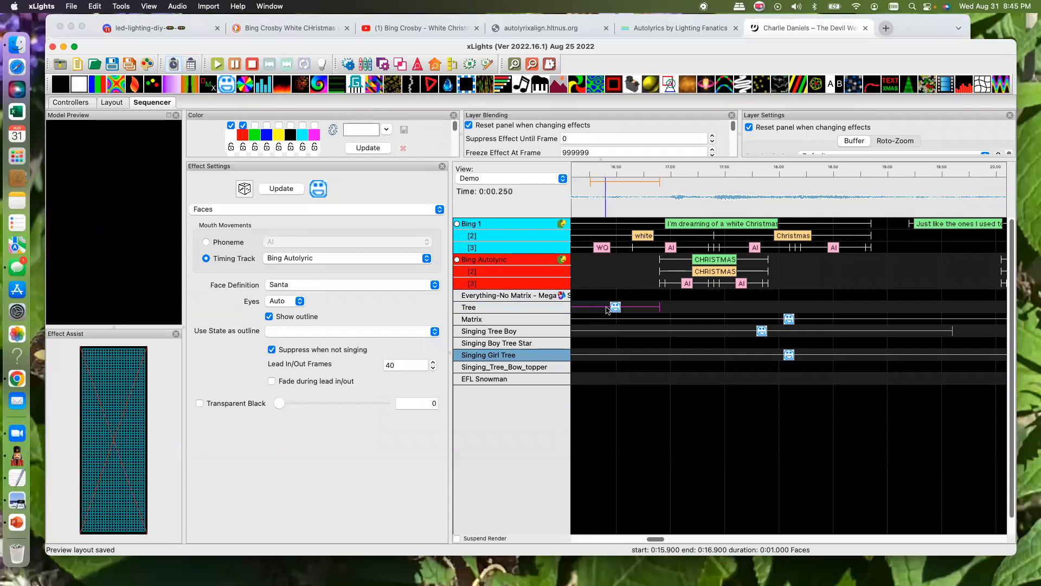
{"action": "double_click", "coordinate": [607, 310], "text": "shift"}
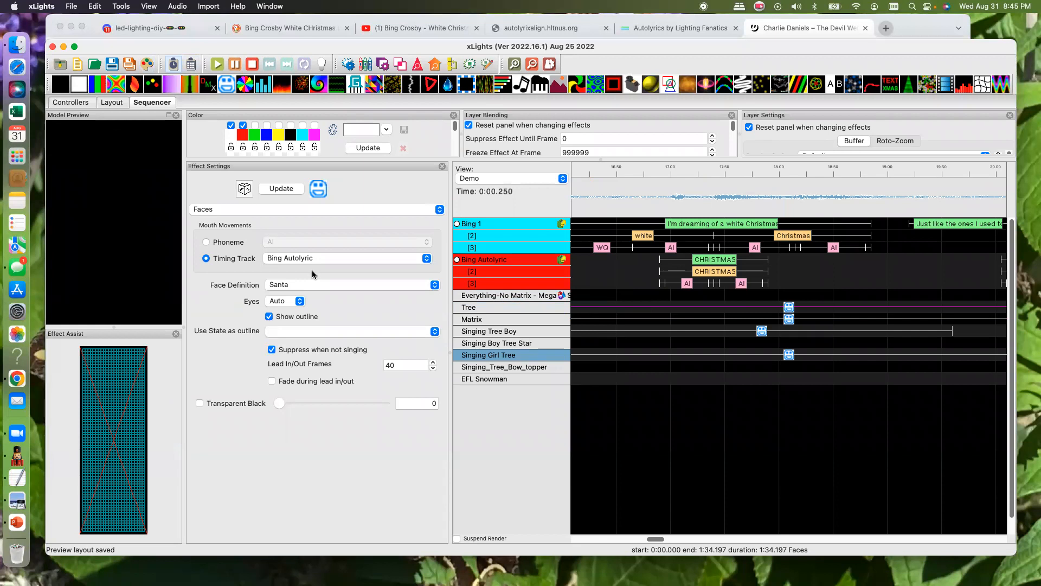
{"action": "left_click", "coordinate": [435, 286]}
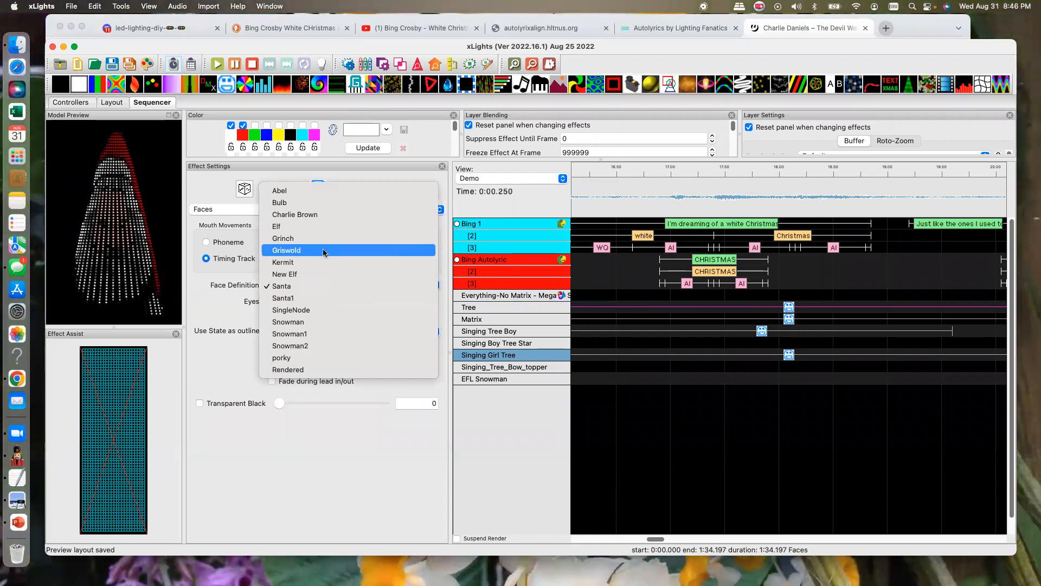
{"action": "left_click", "coordinate": [284, 286]}
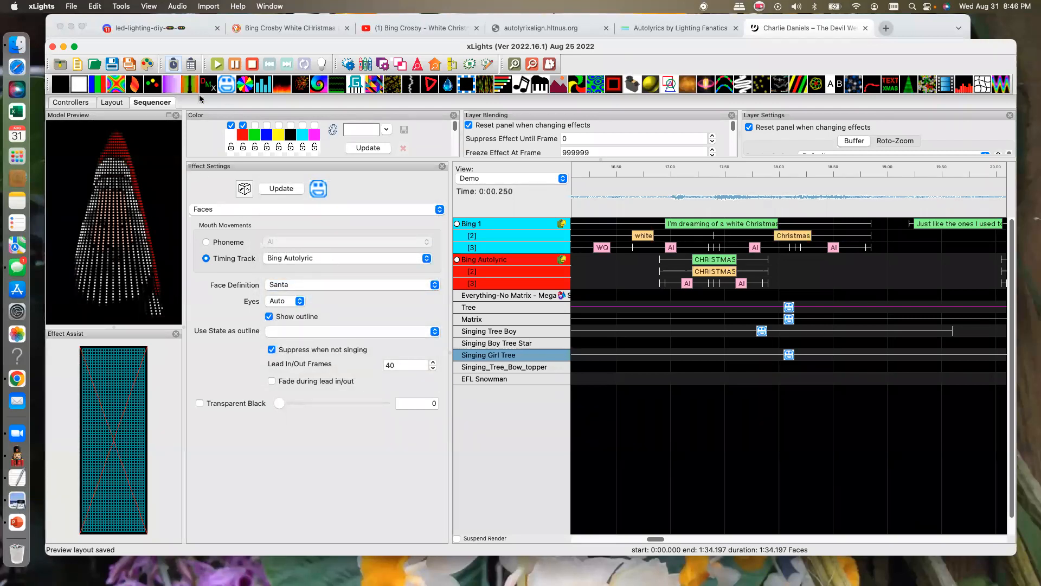
- Play the sequence with the Tree row selected to check its singing Santa face, and stop playback
{"action": "left_click", "coordinate": [217, 65]}
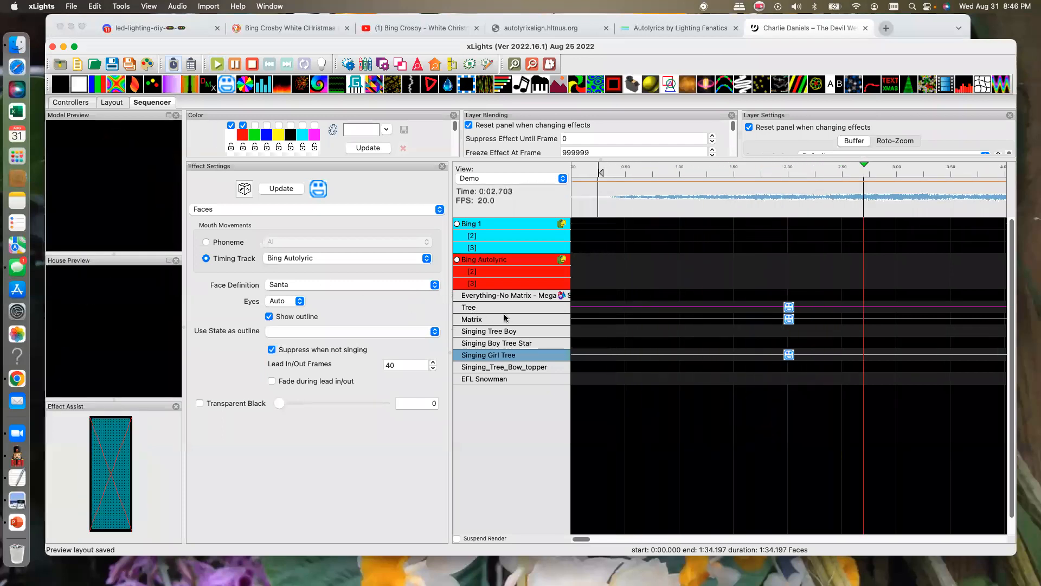
{"action": "left_click", "coordinate": [703, 309]}
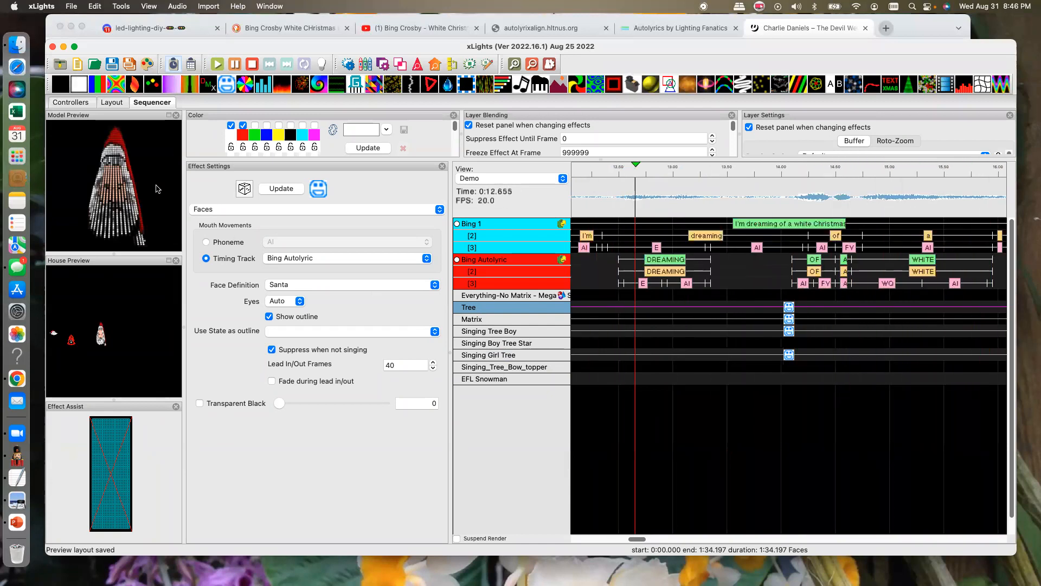
{"action": "left_click", "coordinate": [252, 64]}
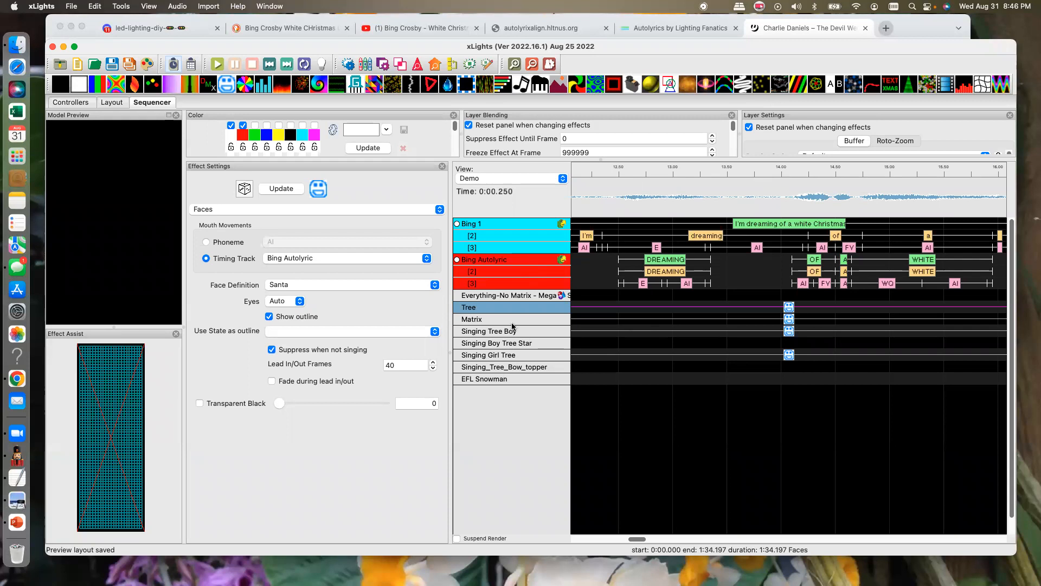
- Set the face definition of the Faces effect on Singing Tree Boy to Face1
{"action": "left_click", "coordinate": [789, 331]}
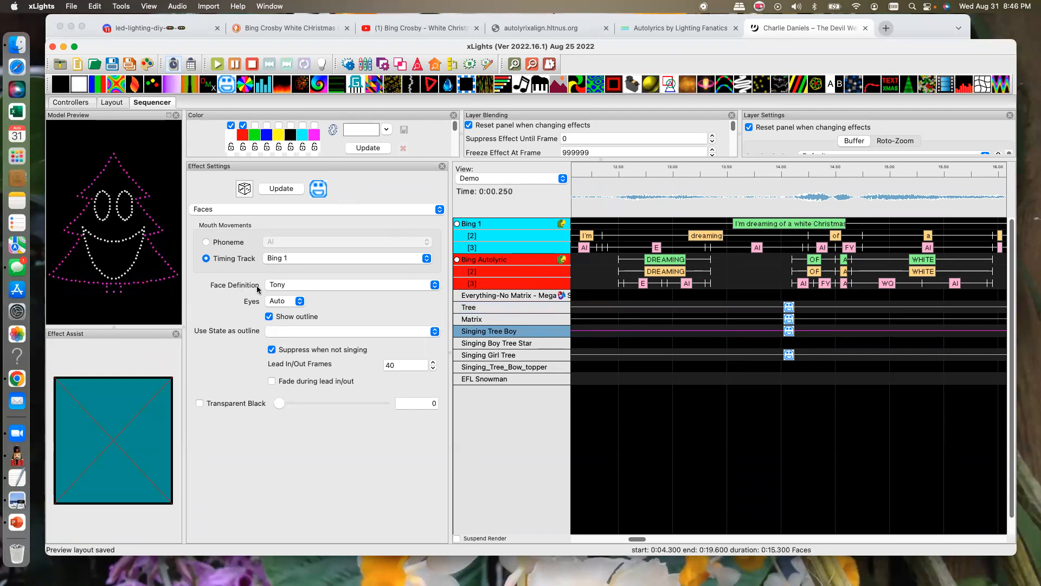
{"action": "left_click", "coordinate": [338, 287]}
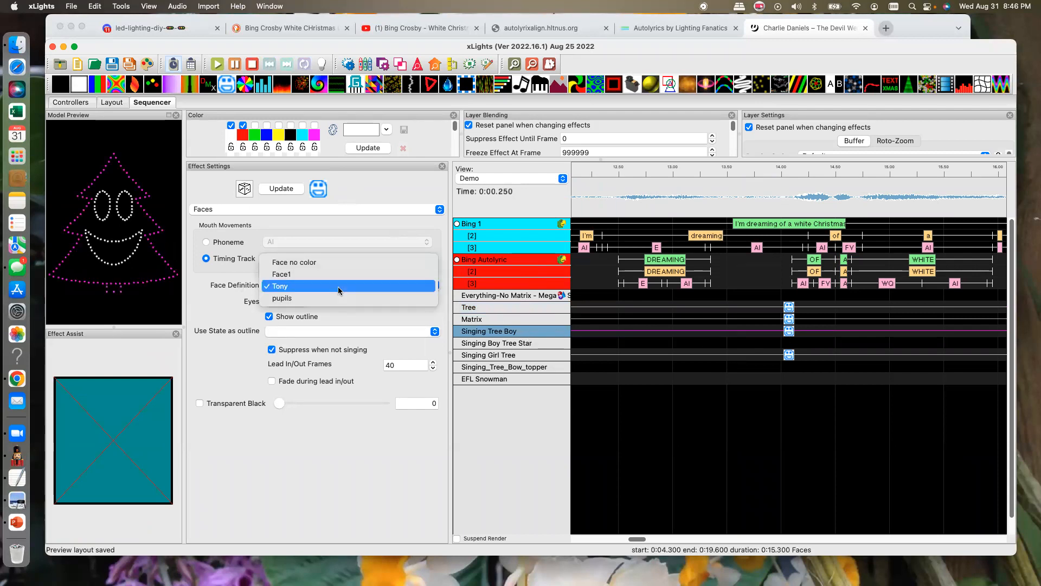
{"action": "left_click", "coordinate": [292, 278]}
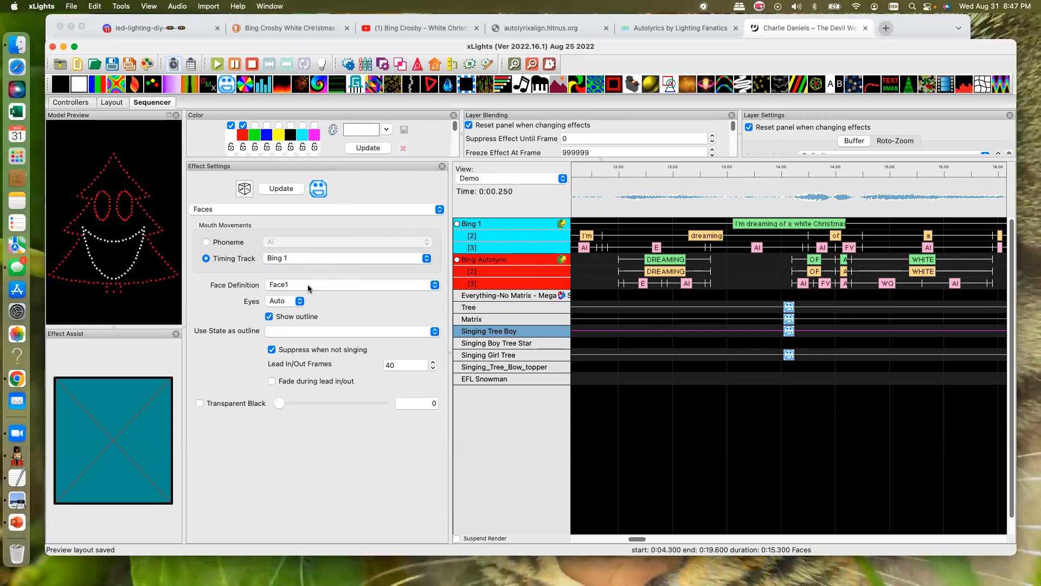
- Examine the Tony face definition of the Singing Tree Boy model in the layout, and return to the sequence without changing it
{"action": "left_click", "coordinate": [114, 103]}
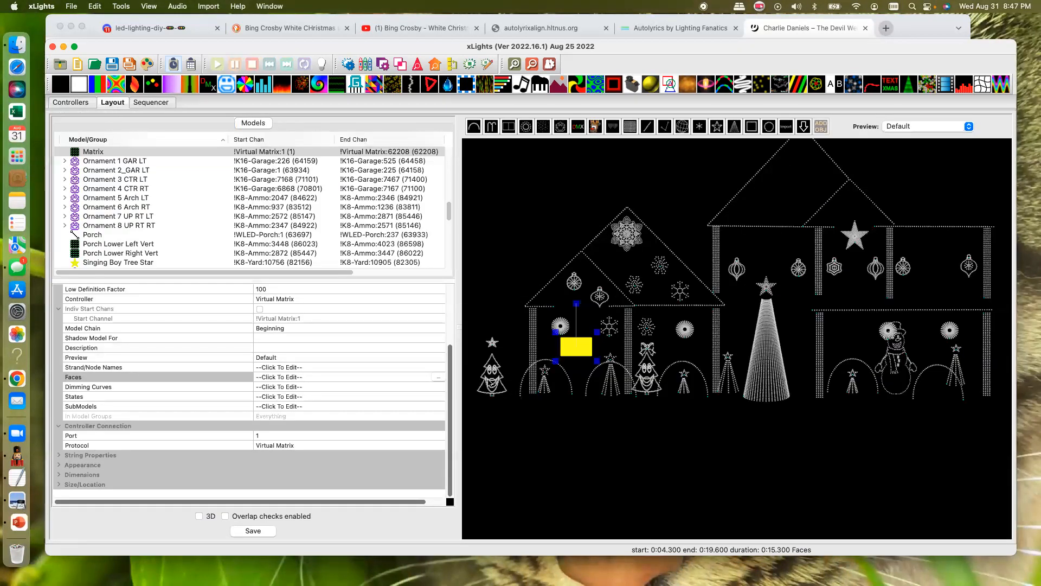
{"action": "left_click", "coordinate": [473, 358]}
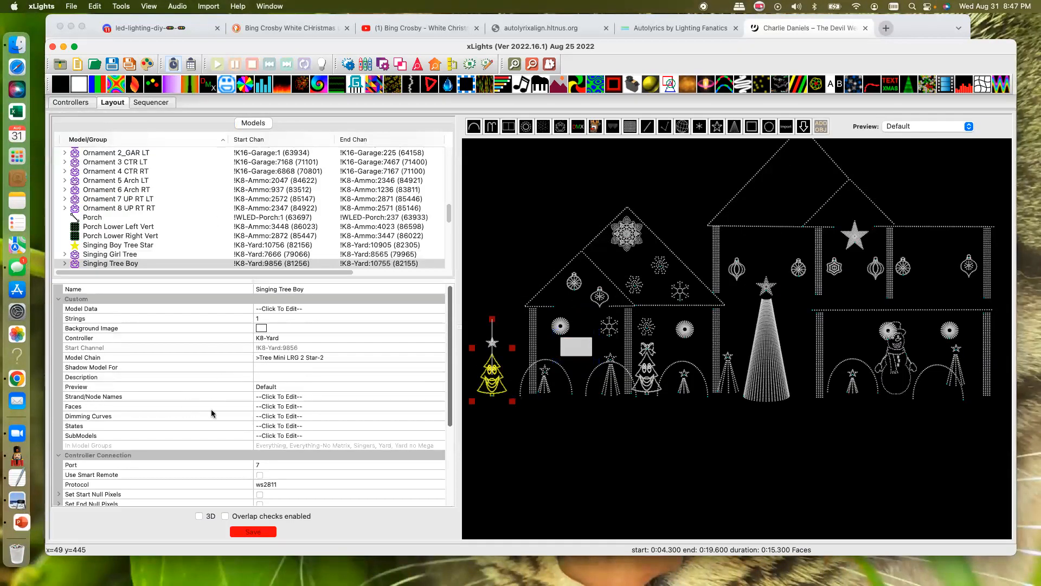
{"action": "left_click", "coordinate": [363, 408]}
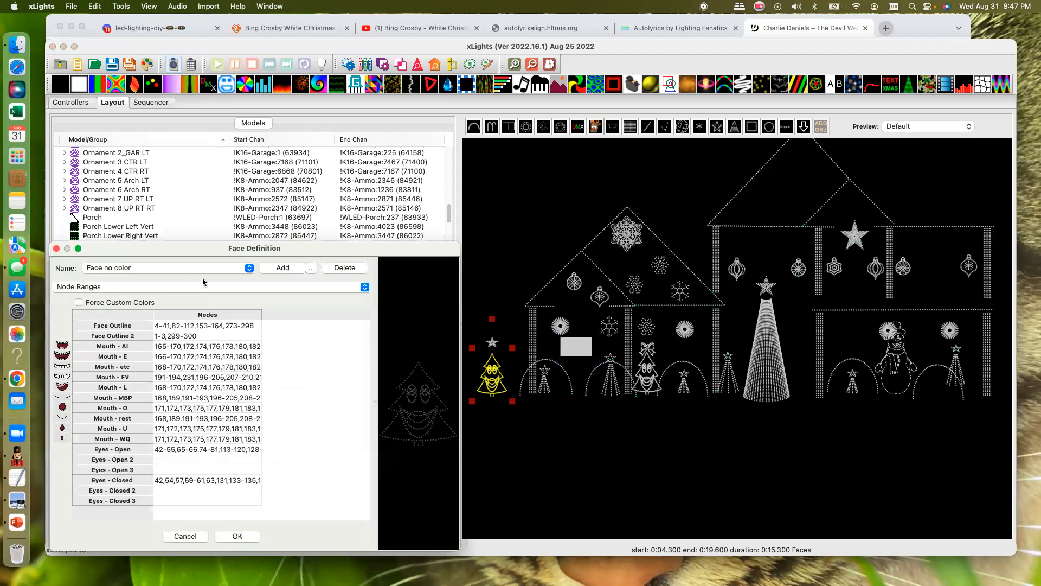
{"action": "left_click", "coordinate": [248, 269]}
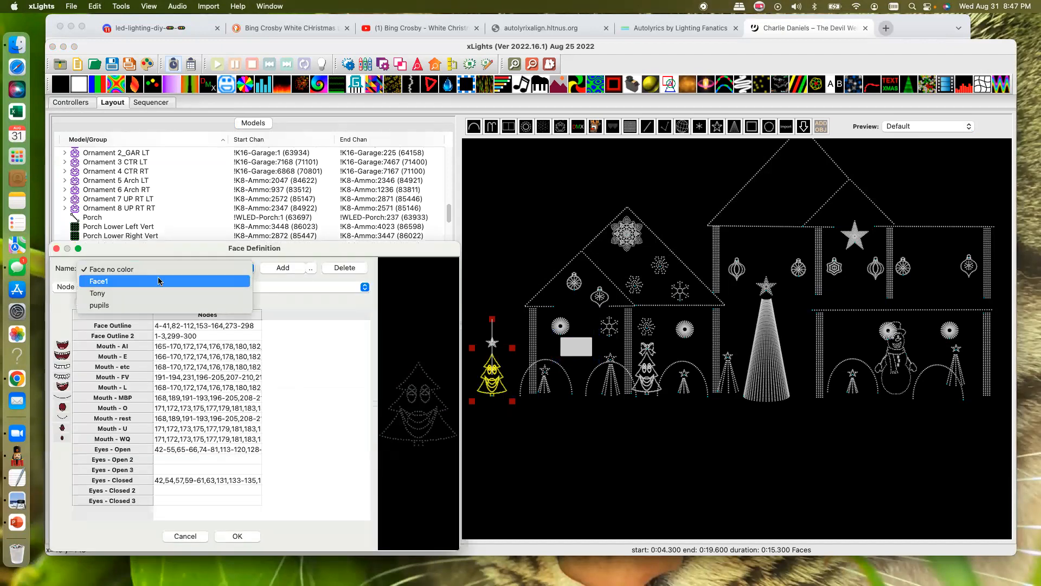
{"action": "left_click", "coordinate": [109, 295]}
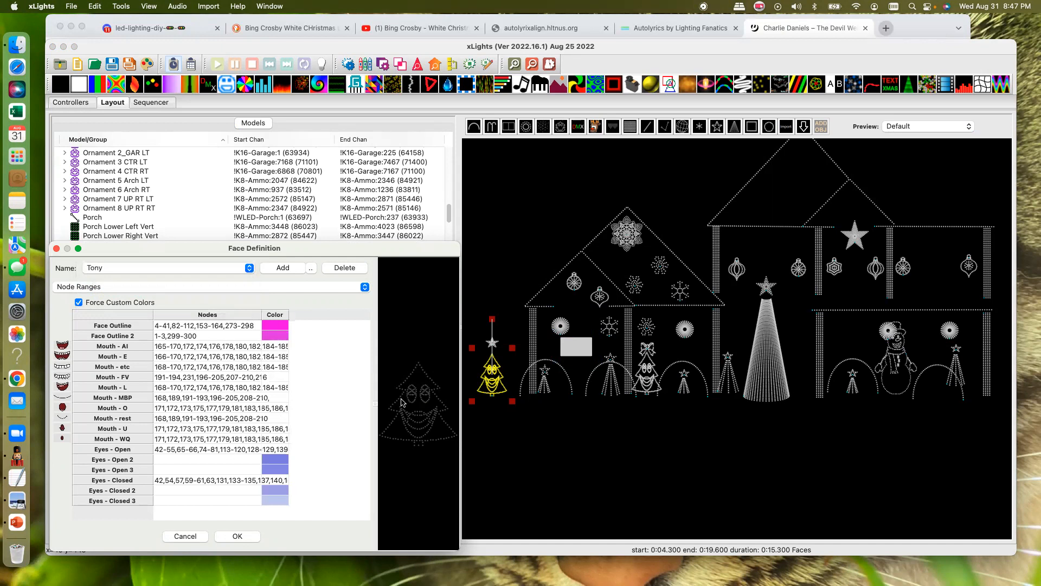
{"action": "left_click", "coordinate": [56, 248]}
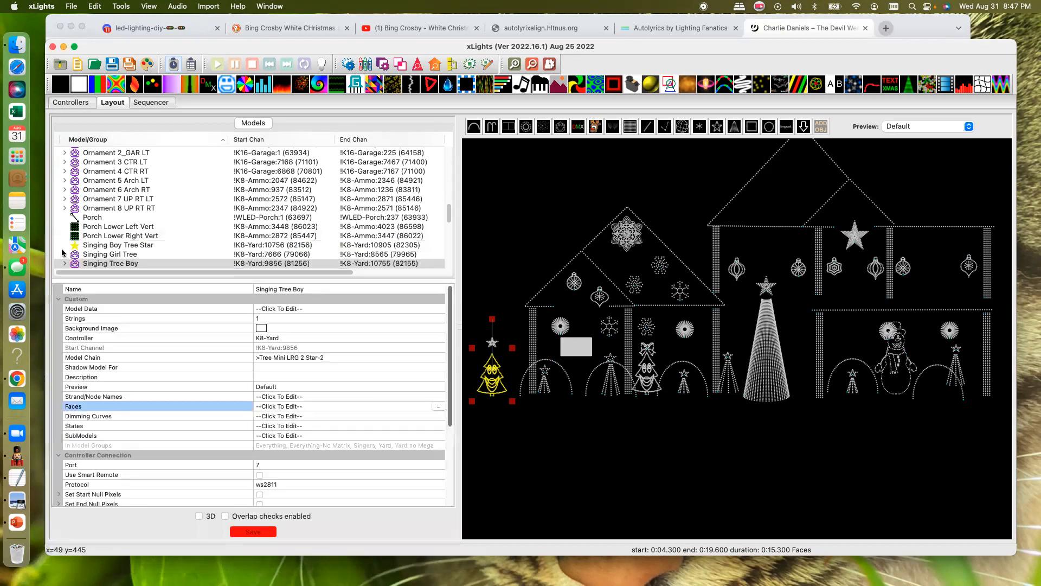
{"action": "left_click", "coordinate": [152, 103]}
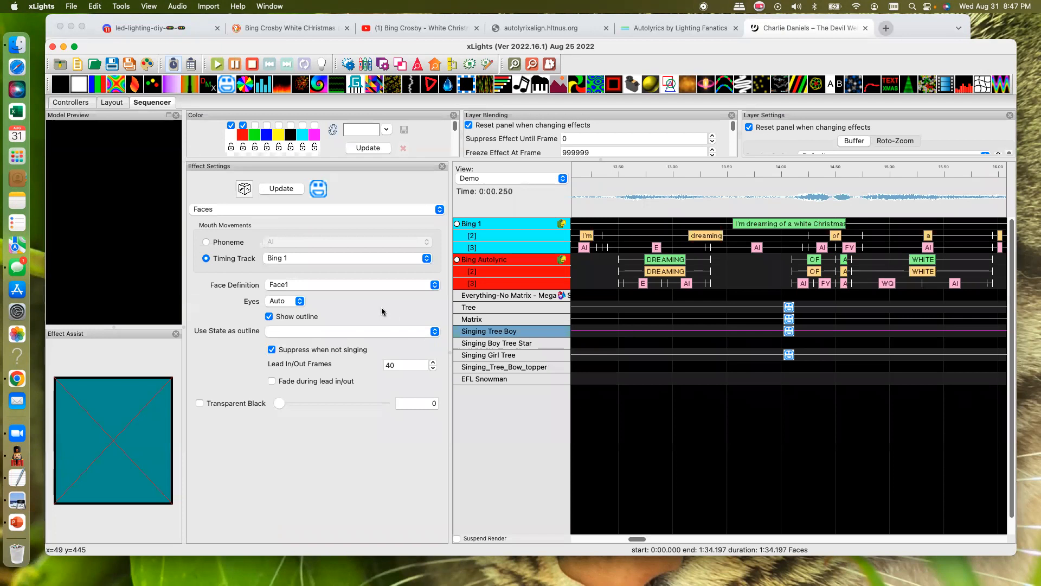
- Try the Face no color definition on Singing Tree Boy's Faces effect, and switch it back to Face1
{"action": "left_click", "coordinate": [435, 285]}
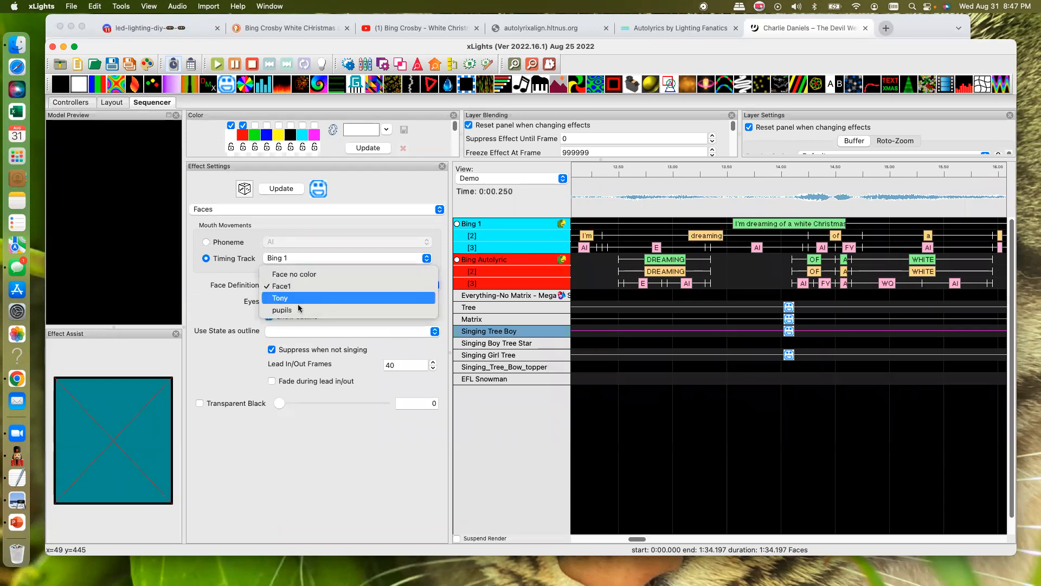
{"action": "left_click", "coordinate": [294, 274]}
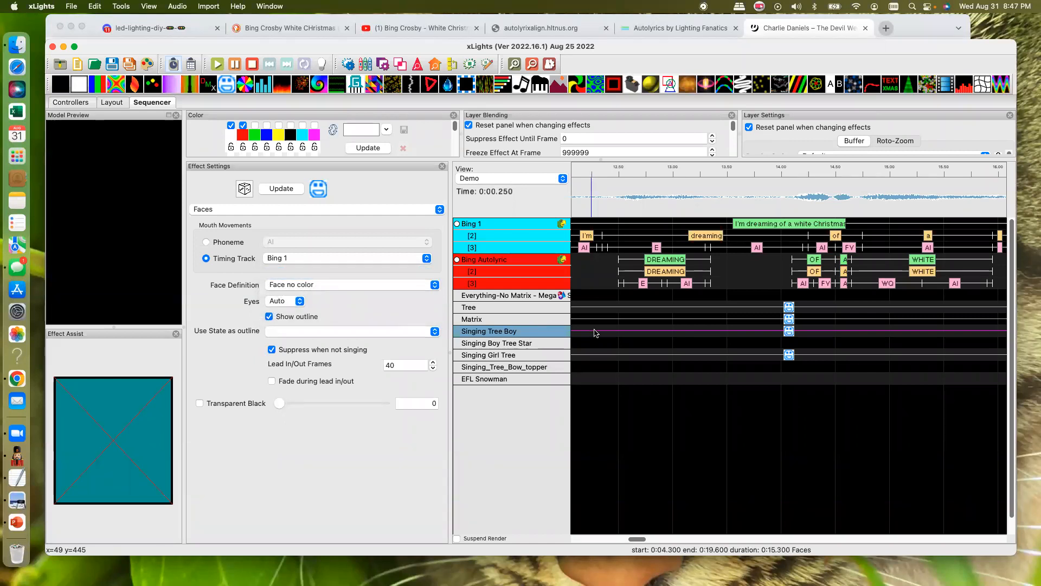
{"action": "left_click", "coordinate": [435, 285]}
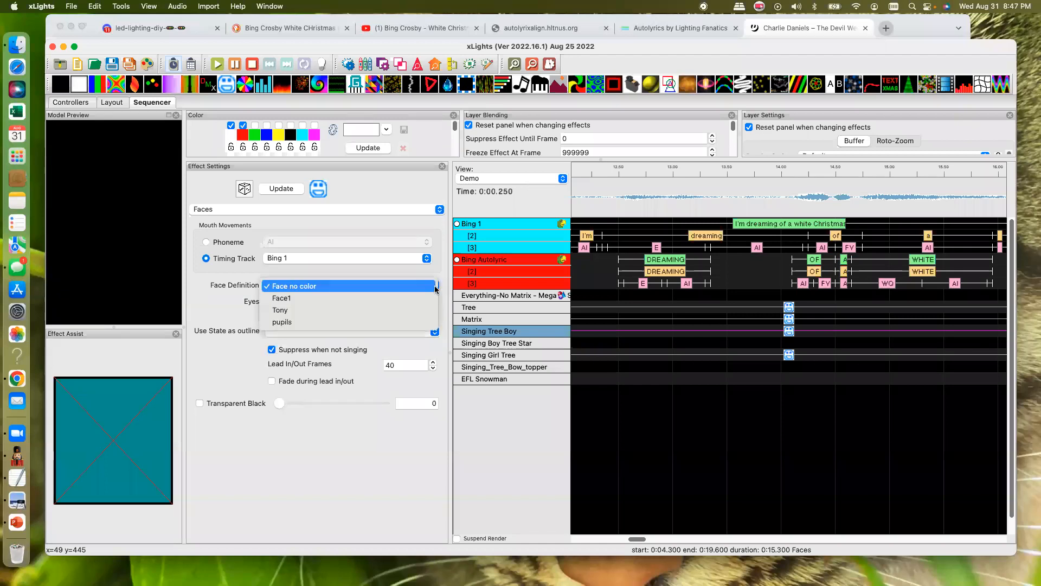
{"action": "left_click", "coordinate": [331, 299]}
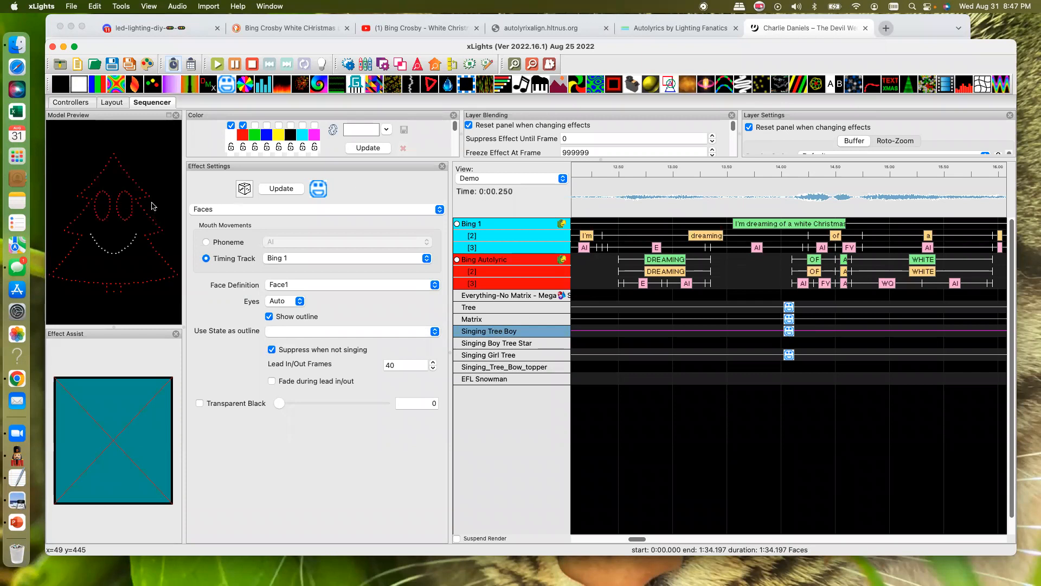
- Enable the green and magenta palette colors for the Faces effect on Singing Tree Boy
{"action": "left_click", "coordinate": [255, 127]}
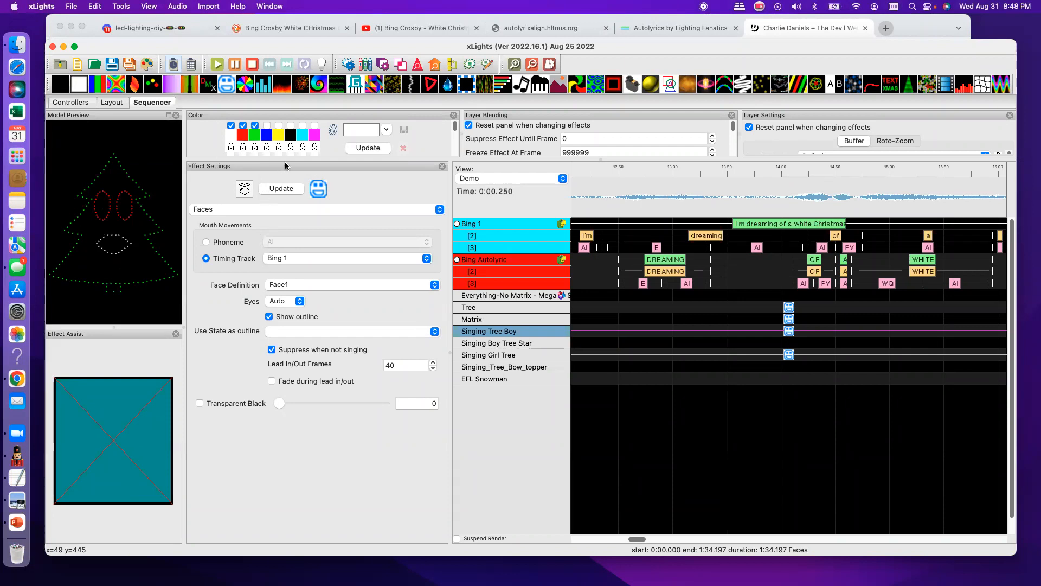
{"action": "left_click", "coordinate": [314, 126]}
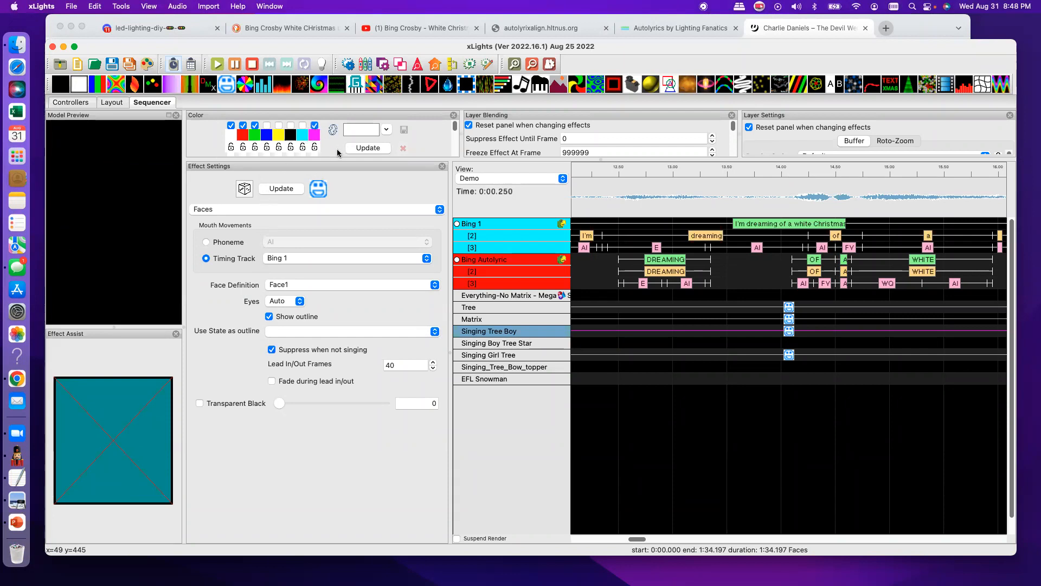
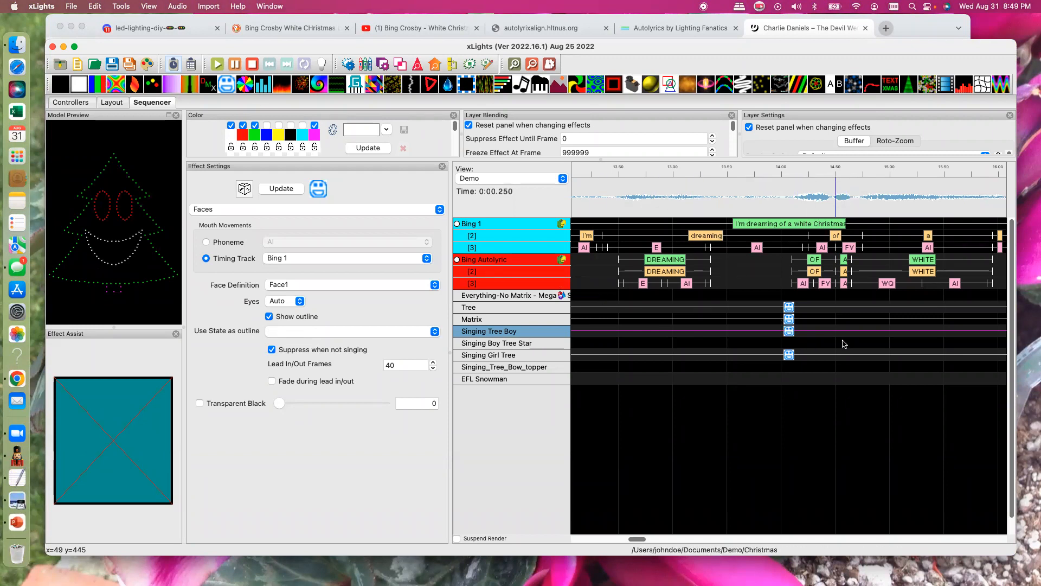
- Delete the full-length Faces effect from Singing Girl Tree
{"action": "mouse_move", "coordinate": [638, 539]}
{"action": "left_mouse_down"}
{"action": "mouse_move", "coordinate": [684, 540]}
{"action": "mouse_move", "coordinate": [623, 541]}
{"action": "left_mouse_up"}
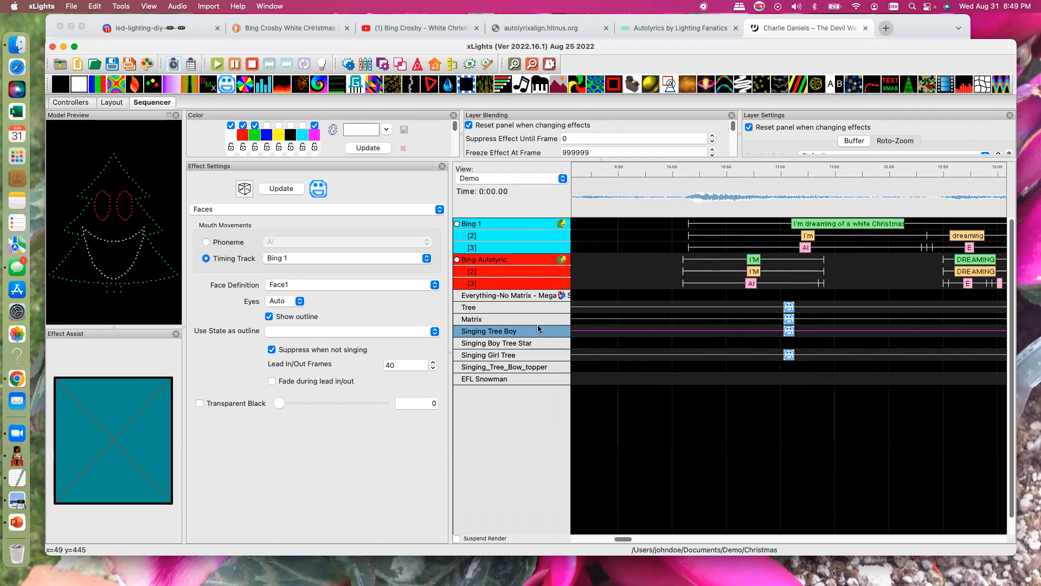
{"action": "left_click", "coordinate": [525, 354]}
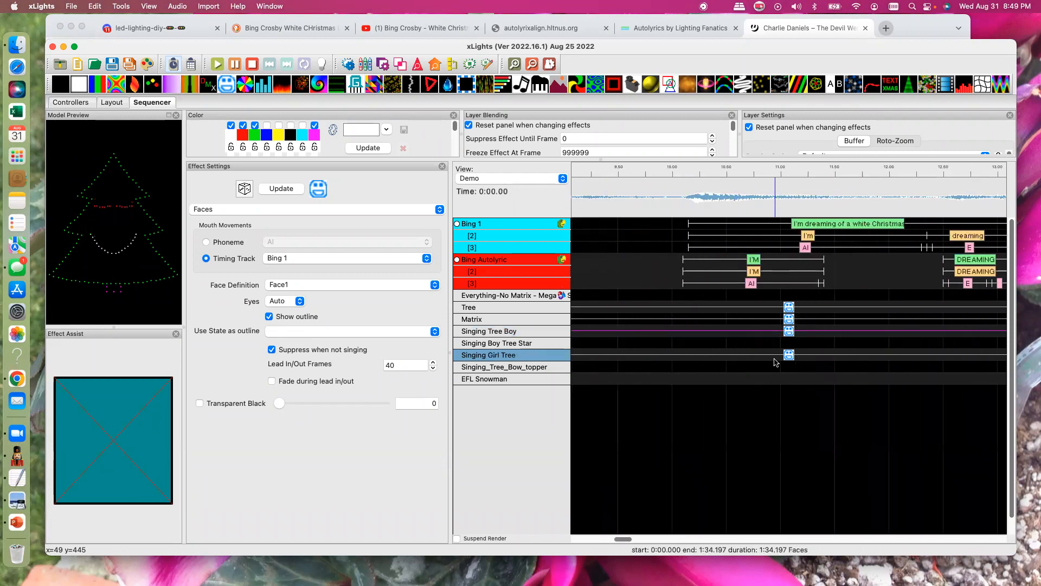
{"action": "key", "text": "Delete"}
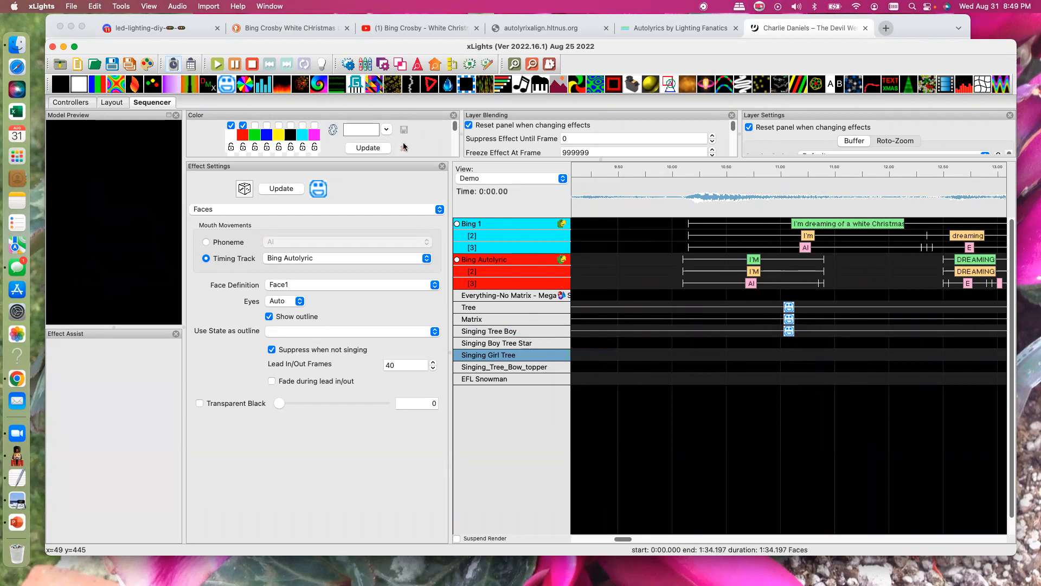
- Place three separate Faces effects on Singing Girl Tree, near the I'M, DREAMING and JUST lyrics of the Bing Autolyric track
{"action": "left_click_drag", "start_coordinate": [234, 86], "coordinate": [710, 358]}
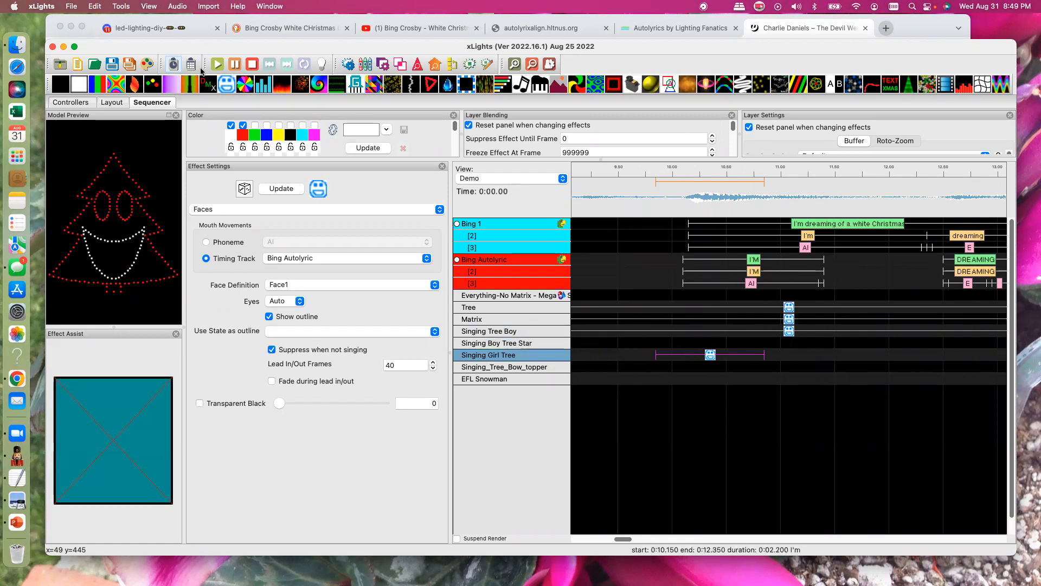
{"action": "left_click_drag", "start_coordinate": [226, 84], "coordinate": [949, 356]}
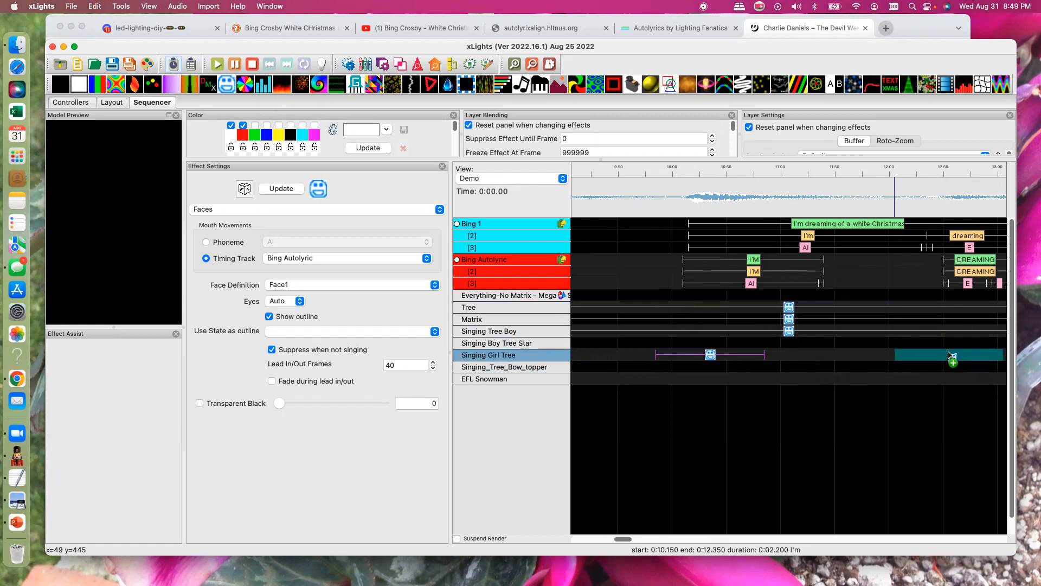
{"action": "left_click_drag", "start_coordinate": [623, 539], "coordinate": [655, 544]}
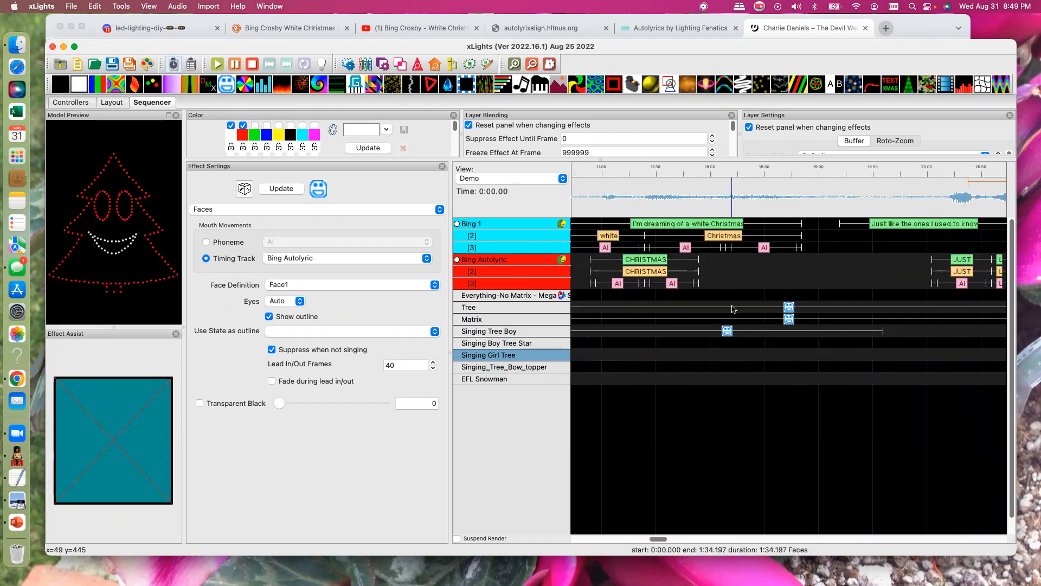
{"action": "left_click_drag", "start_coordinate": [234, 86], "coordinate": [911, 355]}
- Enable the green and magenta palette colors for the first Faces effect on Singing Girl Tree
{"action": "left_click_drag", "start_coordinate": [657, 539], "coordinate": [617, 537]}
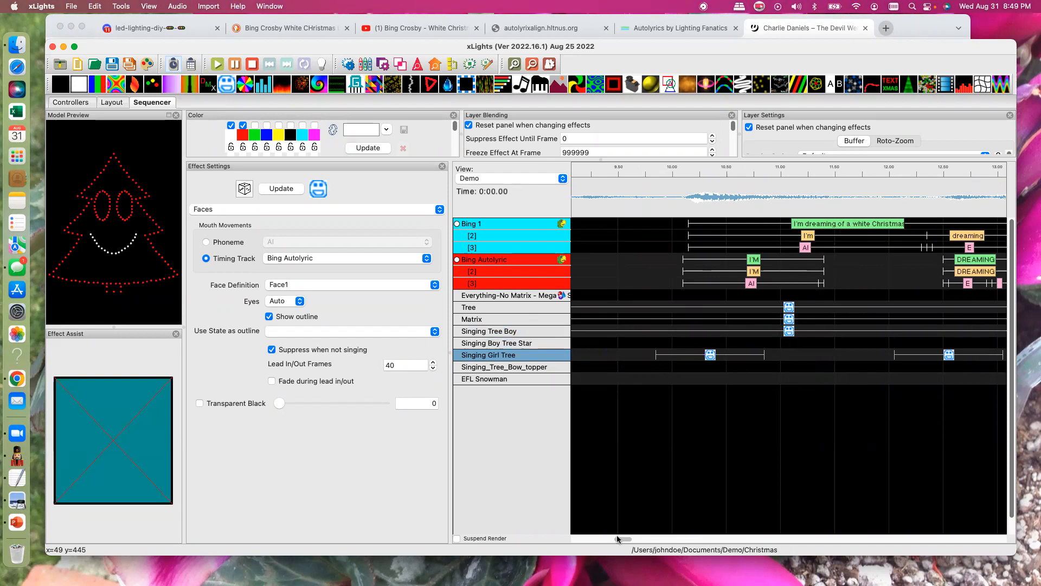
{"action": "left_click", "coordinate": [714, 358]}
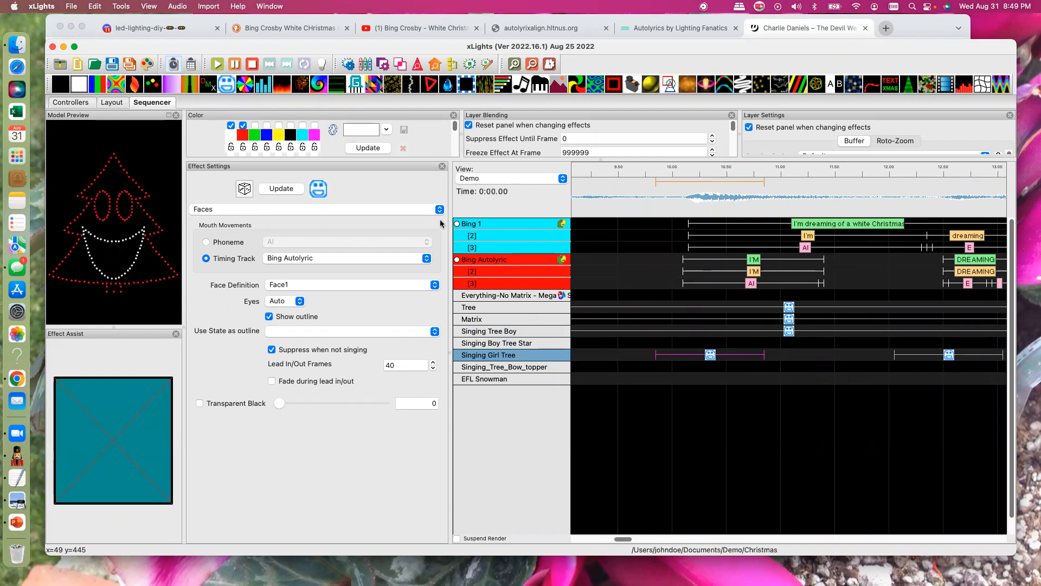
{"action": "left_click", "coordinate": [255, 125]}
{"action": "left_click", "coordinate": [314, 125]}
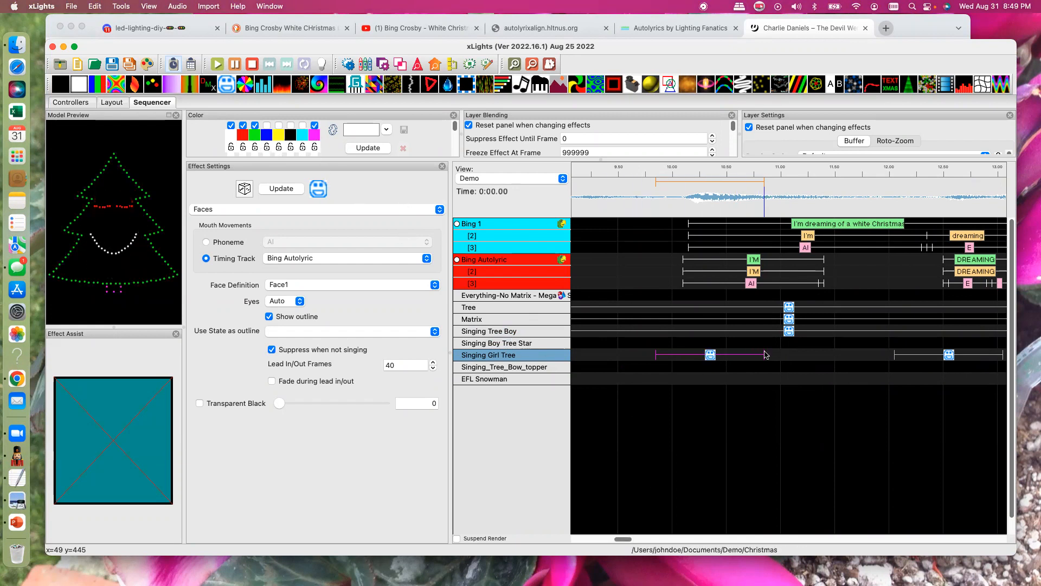
- Extend the first Faces effect on Singing Girl Tree to the start of the second, and the second to end at 14.15 s
{"action": "left_click_drag", "start_coordinate": [769, 357], "coordinate": [868, 360]}
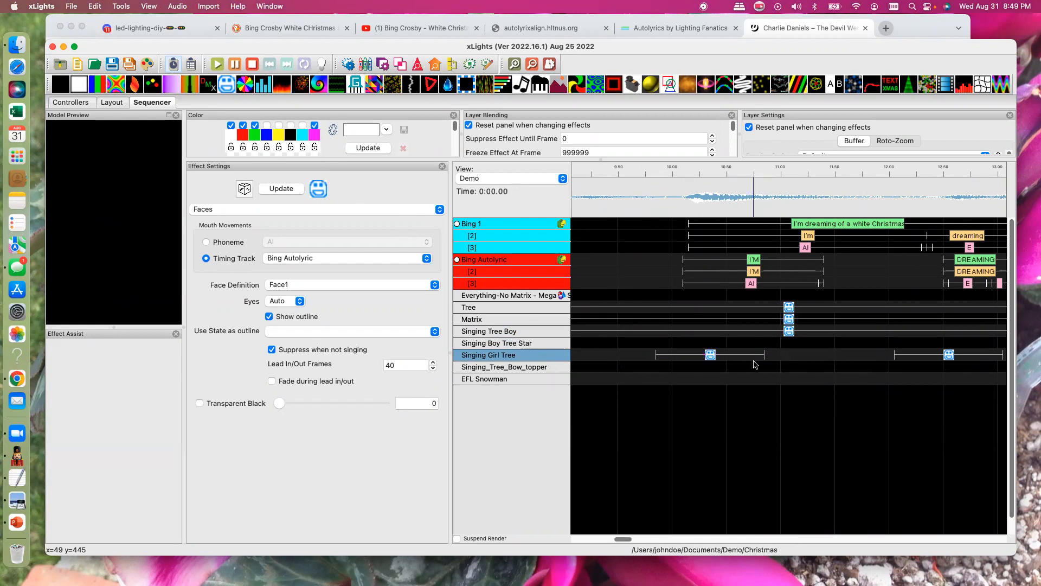
{"action": "left_click_drag", "start_coordinate": [764, 353], "coordinate": [894, 355]}
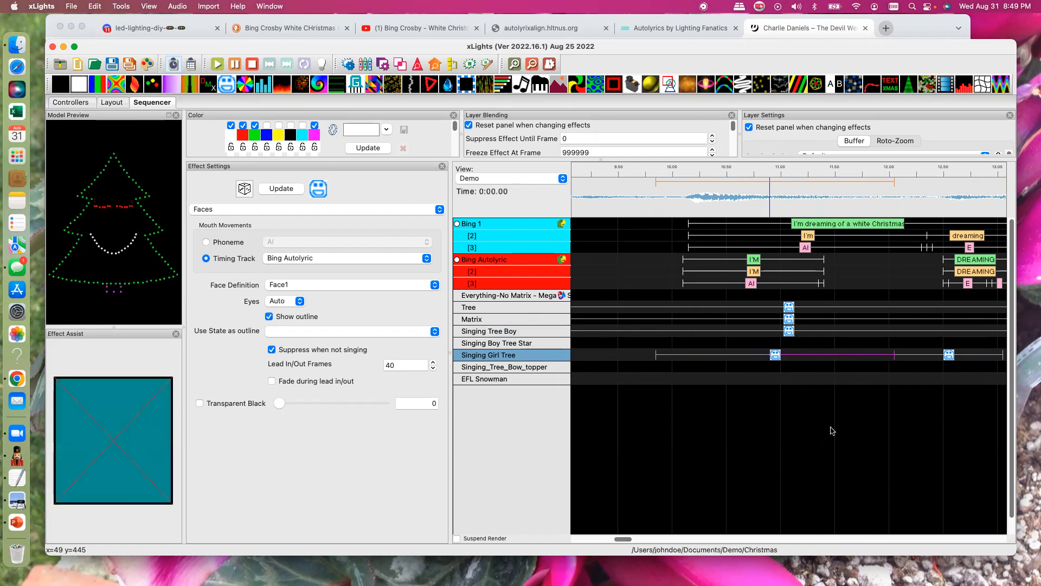
{"action": "left_click_drag", "start_coordinate": [619, 539], "coordinate": [626, 539]}
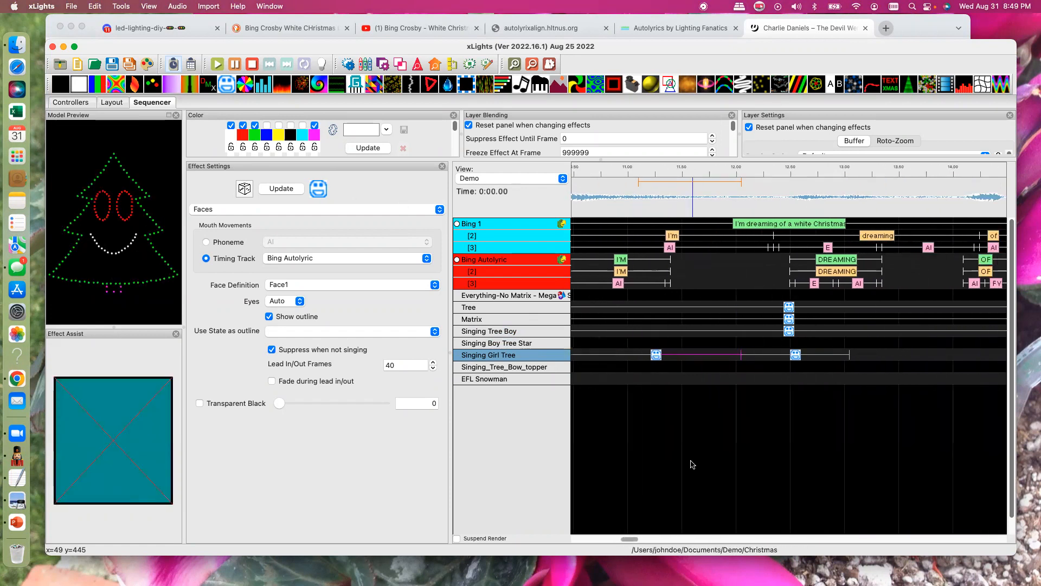
{"action": "left_click_drag", "start_coordinate": [850, 355], "coordinate": [969, 355]}
- Disable white and enable green, blue and yellow in the palette of Singing Girl Tree's second Faces effect
{"action": "left_click", "coordinate": [854, 355]}
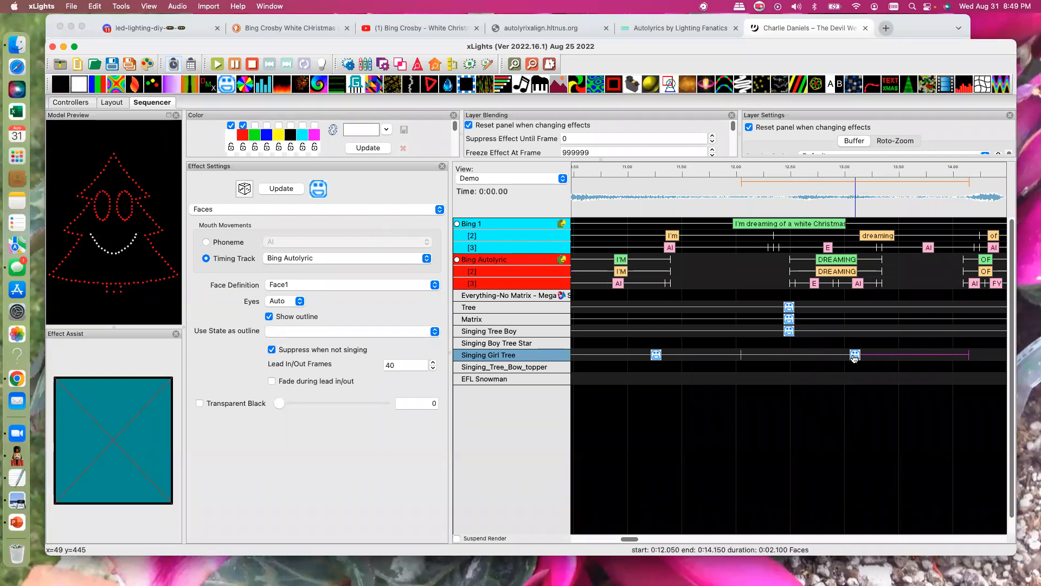
{"action": "left_click", "coordinate": [231, 125]}
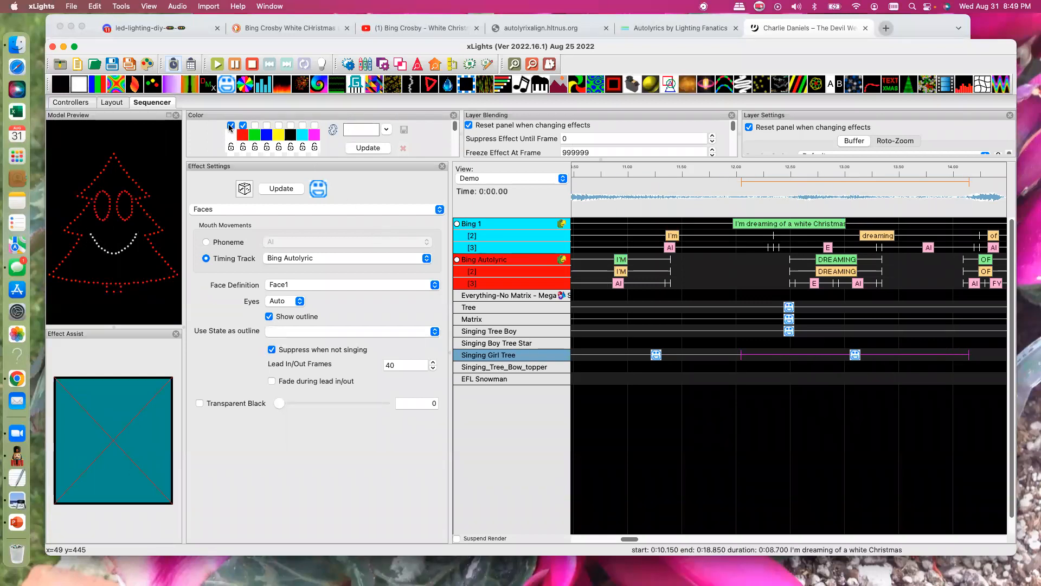
{"action": "left_click", "coordinate": [255, 125]}
{"action": "left_click", "coordinate": [267, 125]}
{"action": "left_click", "coordinate": [279, 125]}
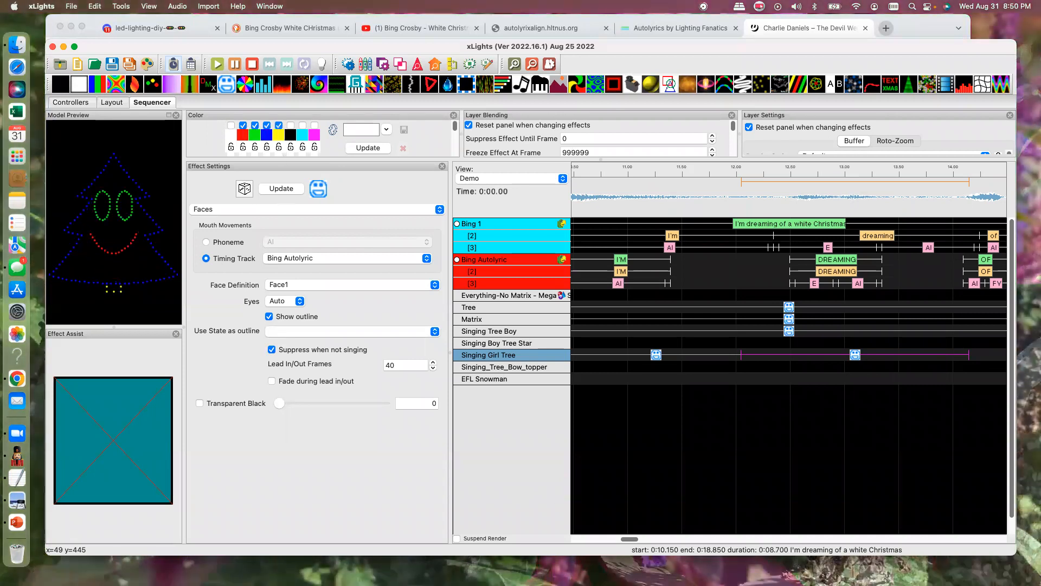
- Extend Singing Girl Tree's second Faces effect to end at 16.35 s and stretch the third effect's start back to meet it
{"action": "scroll", "coordinate": [730, 359], "scroll_direction": "right", "scroll_amount": 5}
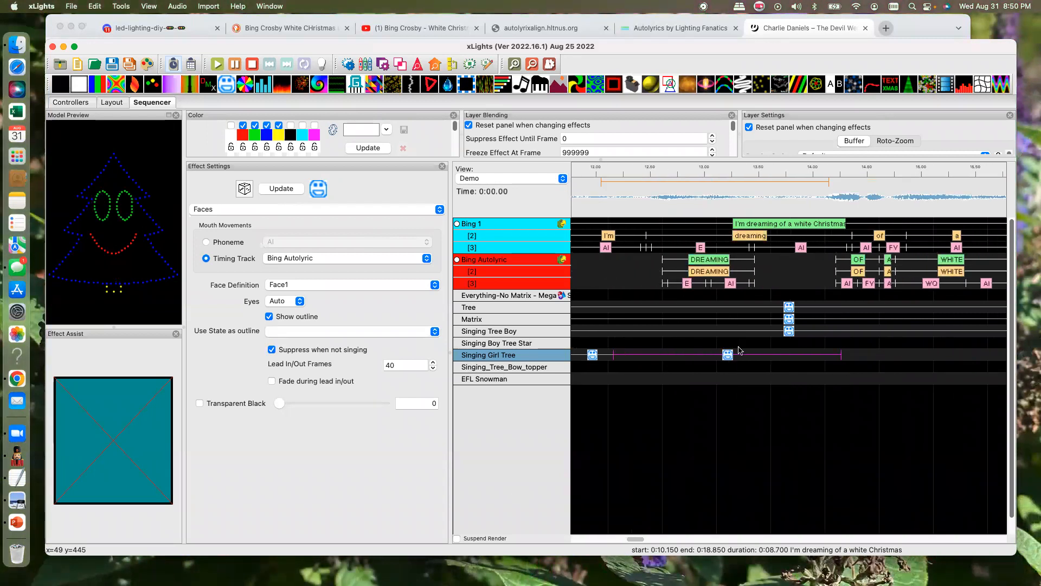
{"action": "left_click_drag", "start_coordinate": [731, 359], "coordinate": [965, 356]}
{"action": "scroll", "coordinate": [645, 543], "scroll_direction": "right", "scroll_amount": 3}
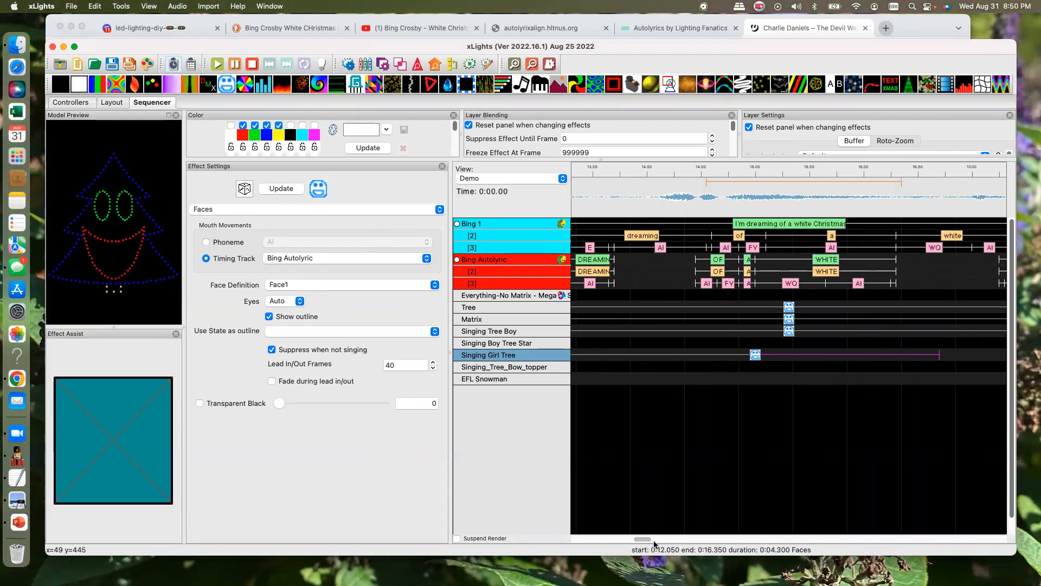
{"action": "scroll", "coordinate": [648, 544], "scroll_direction": "right", "scroll_amount": 5}
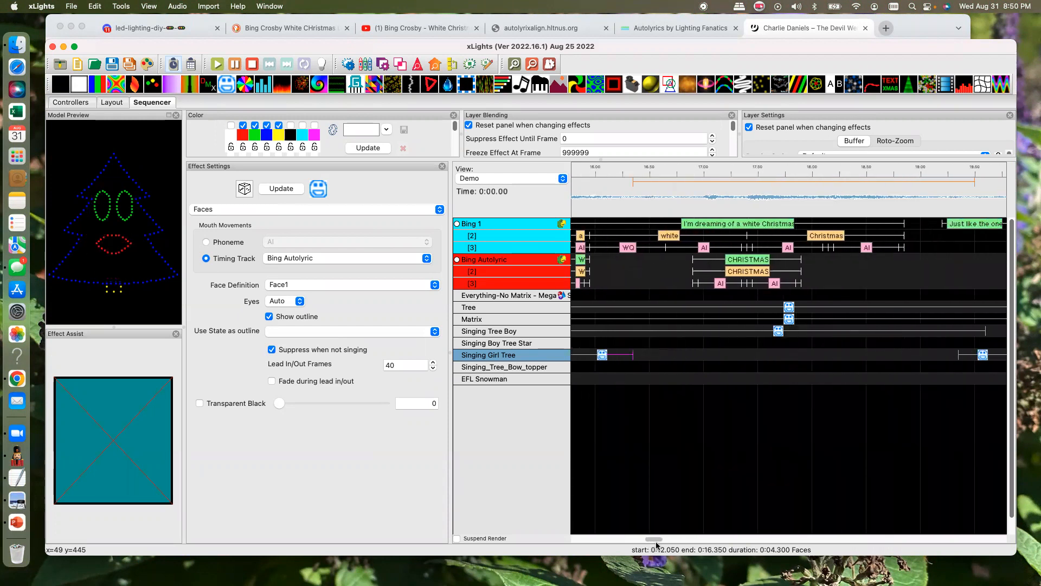
{"action": "scroll", "coordinate": [930, 354], "scroll_direction": "left", "scroll_amount": 1}
{"action": "left_click", "coordinate": [801, 352]}
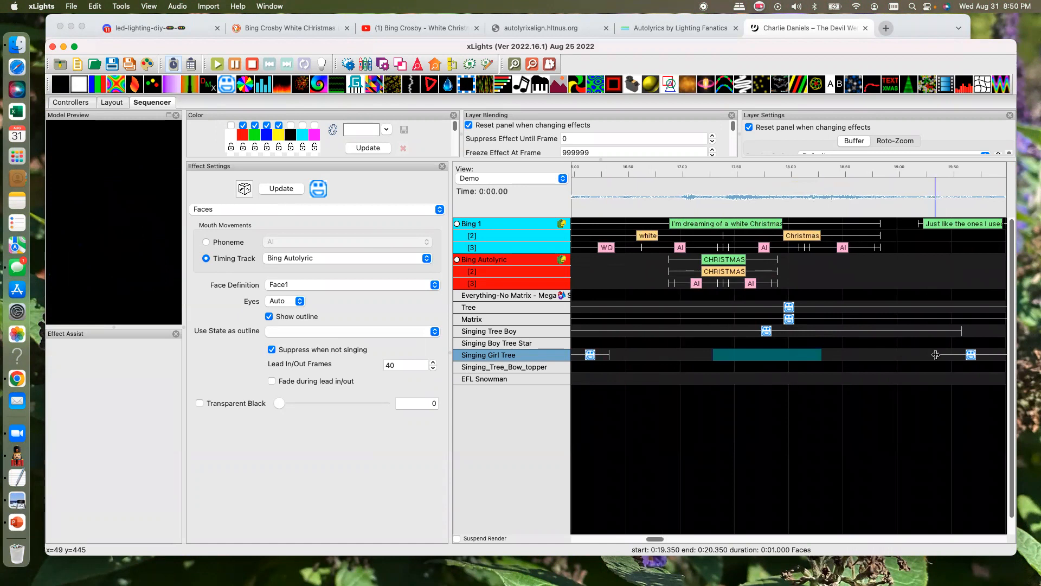
{"action": "scroll", "coordinate": [933, 357], "scroll_direction": "left", "scroll_amount": 1}
{"action": "left_click_drag", "start_coordinate": [942, 355], "coordinate": [603, 357]}
{"action": "left_click_drag", "start_coordinate": [603, 356], "coordinate": [627, 357]}
- Give Singing Girl Tree's third Faces effect the blue, yellow, cyan and magenta palette colors, with white and red disabled
{"action": "left_click", "coordinate": [815, 356]}
{"action": "scroll", "coordinate": [813, 356], "scroll_direction": "left", "scroll_amount": 1}
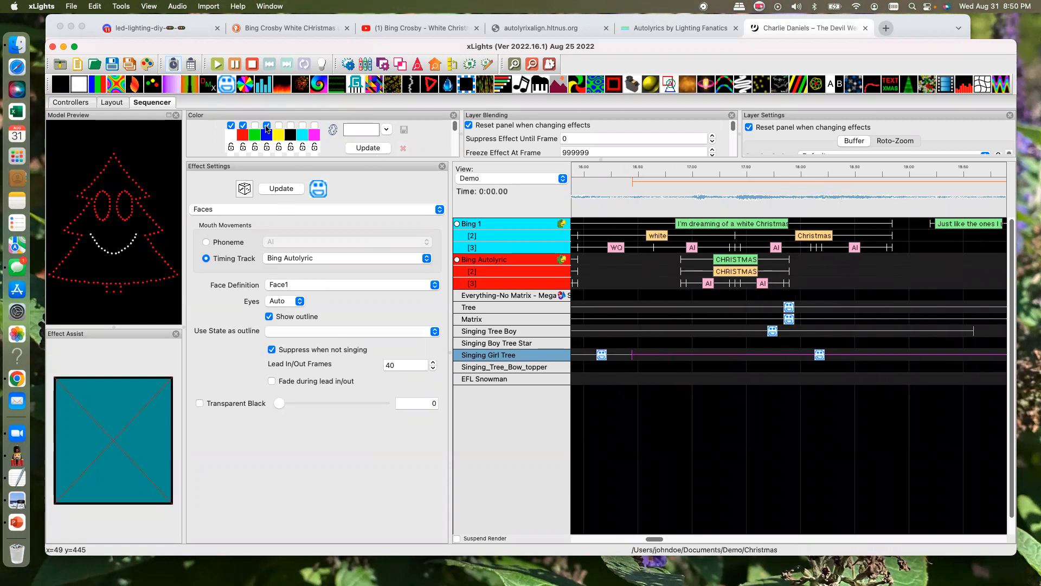
{"action": "left_click", "coordinate": [279, 126]}
{"action": "left_click", "coordinate": [303, 126]}
{"action": "left_click", "coordinate": [315, 126]}
{"action": "left_click", "coordinate": [231, 126]}
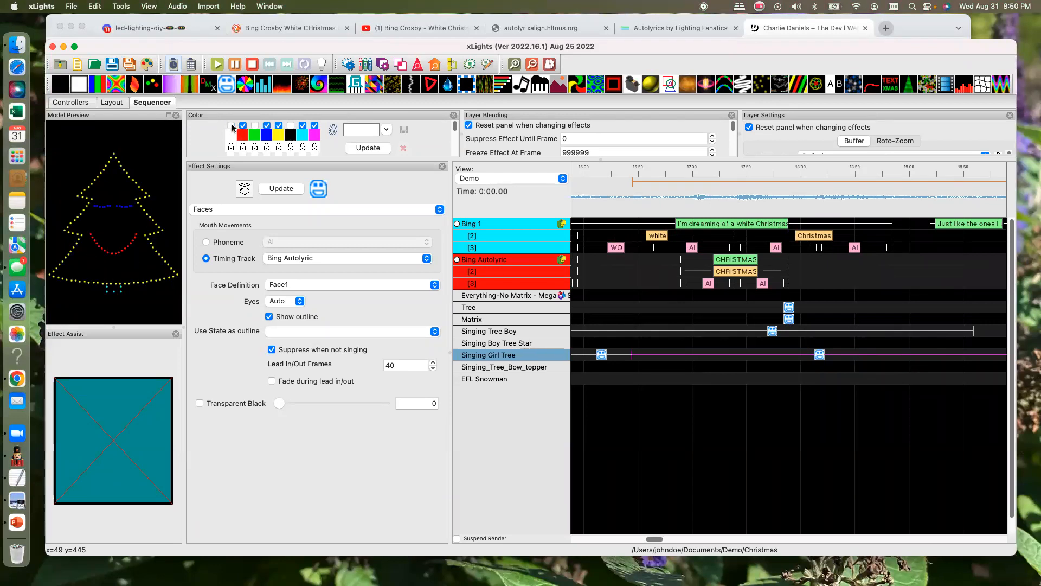
{"action": "left_click", "coordinate": [243, 125]}
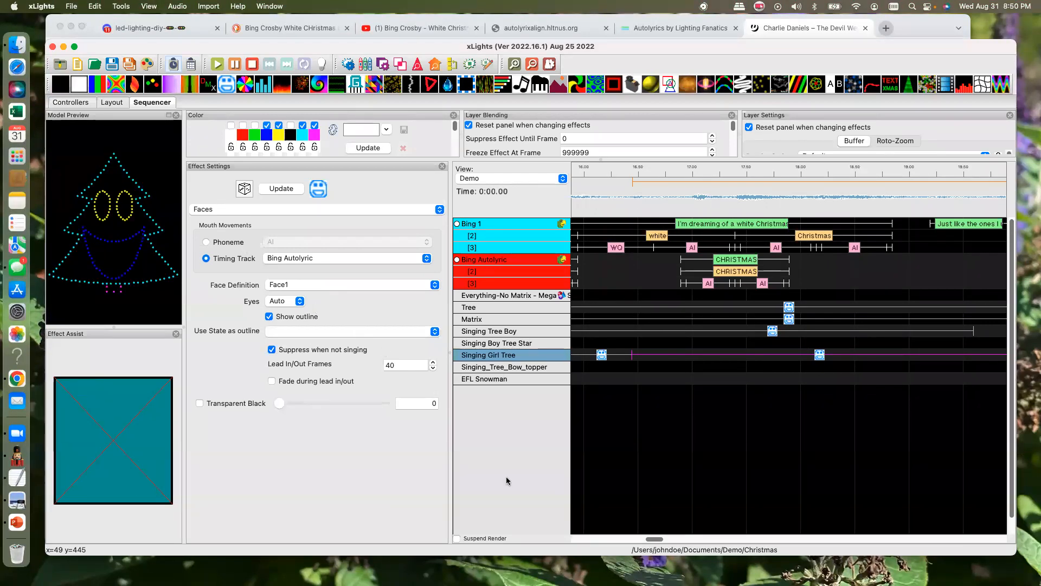
- Play back a 13.4-second stretch of the sequence covering the three Faces effects on Singing Girl Tree
{"action": "left_click", "coordinate": [532, 64]}
{"action": "left_click", "coordinate": [533, 65]}
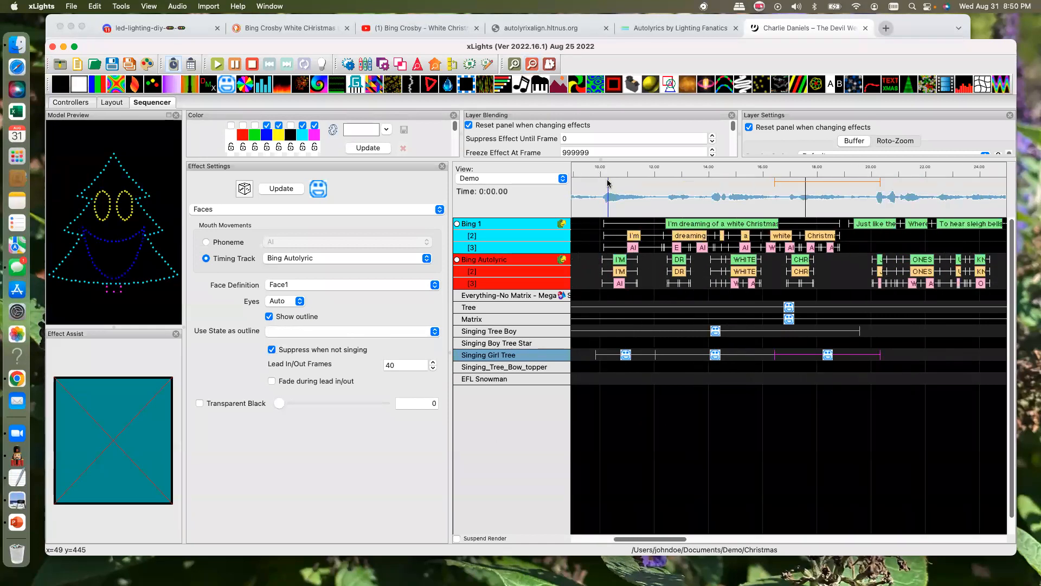
{"action": "left_click_drag", "start_coordinate": [590, 196], "coordinate": [861, 214]}
{"action": "left_click_drag", "start_coordinate": [922, 230], "coordinate": [953, 223]}
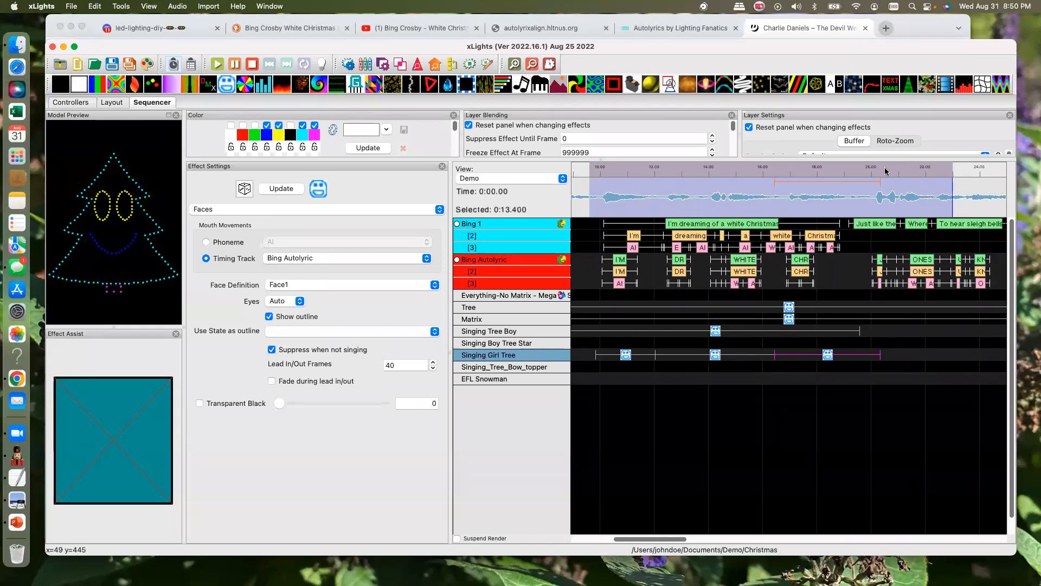
{"action": "left_click", "coordinate": [216, 64]}
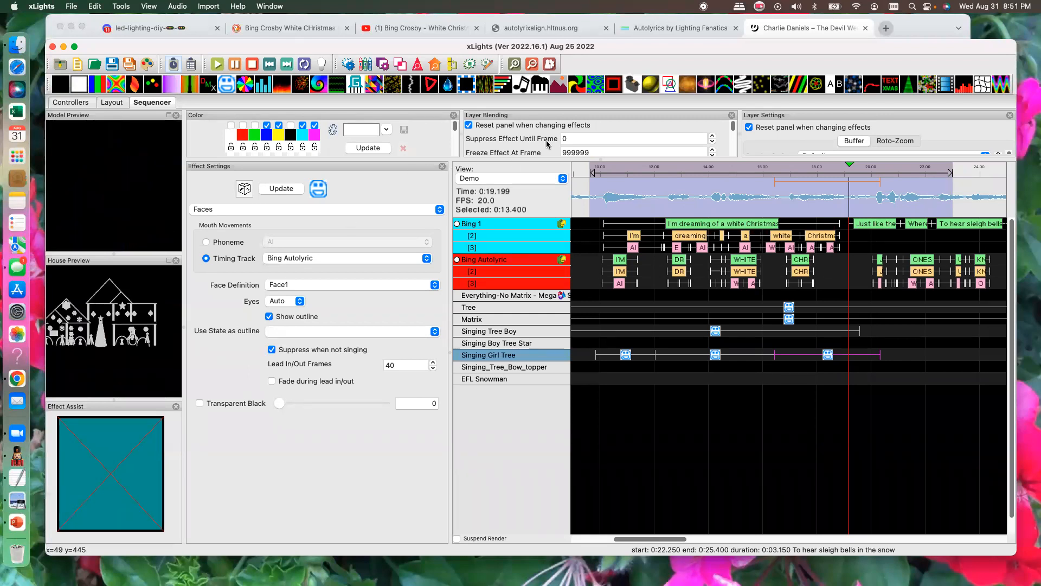
- Open the Eyes state definition of the Singing Tree Boy model in the layout
{"action": "left_click_drag", "start_coordinate": [916, 47], "coordinate": [918, 48]}
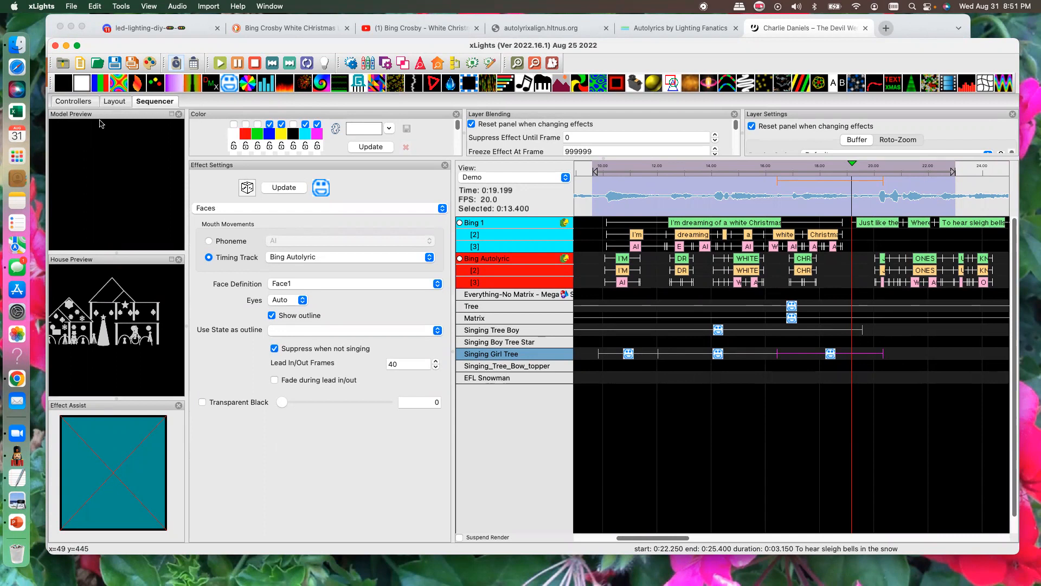
{"action": "left_click", "coordinate": [113, 102]}
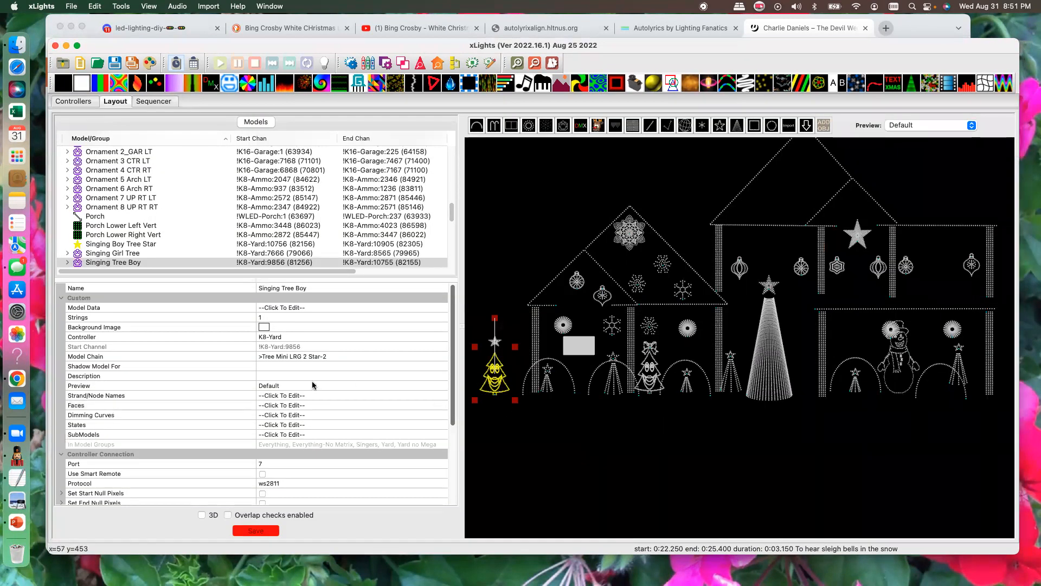
{"action": "left_click", "coordinate": [338, 425]}
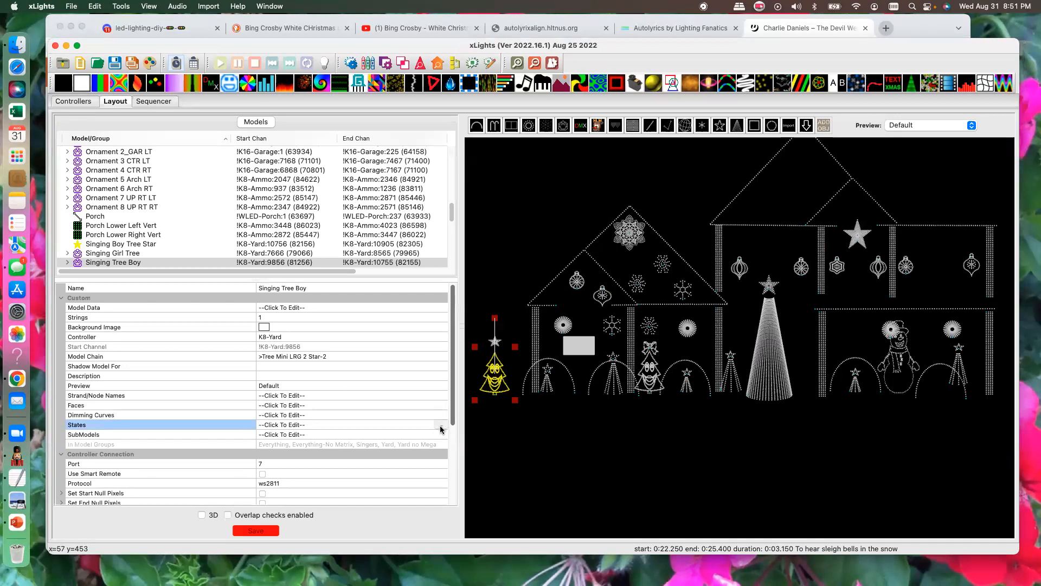
{"action": "left_click", "coordinate": [440, 428]}
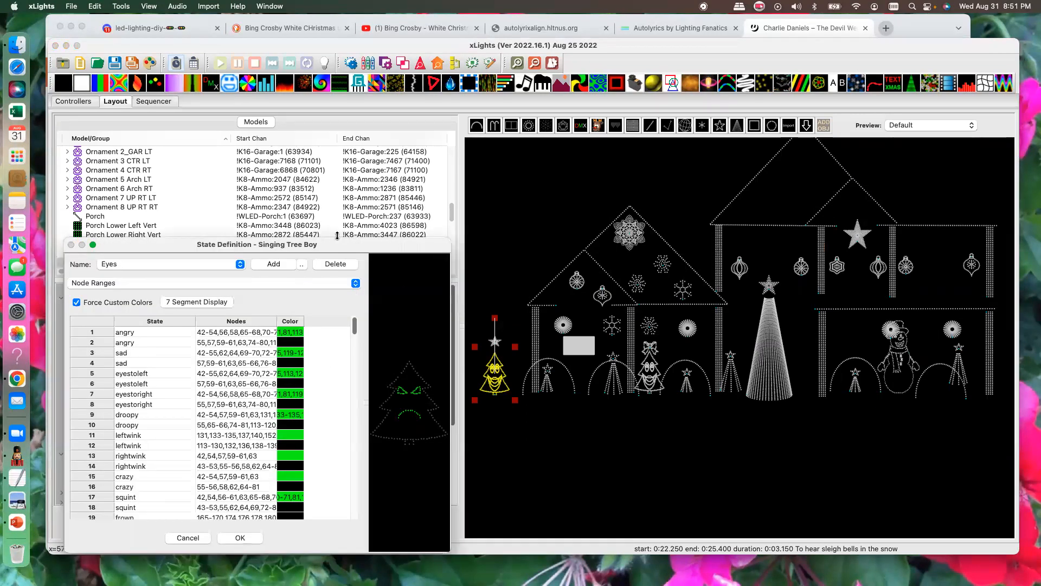
{"action": "left_click_drag", "start_coordinate": [336, 246], "coordinate": [341, 142]}
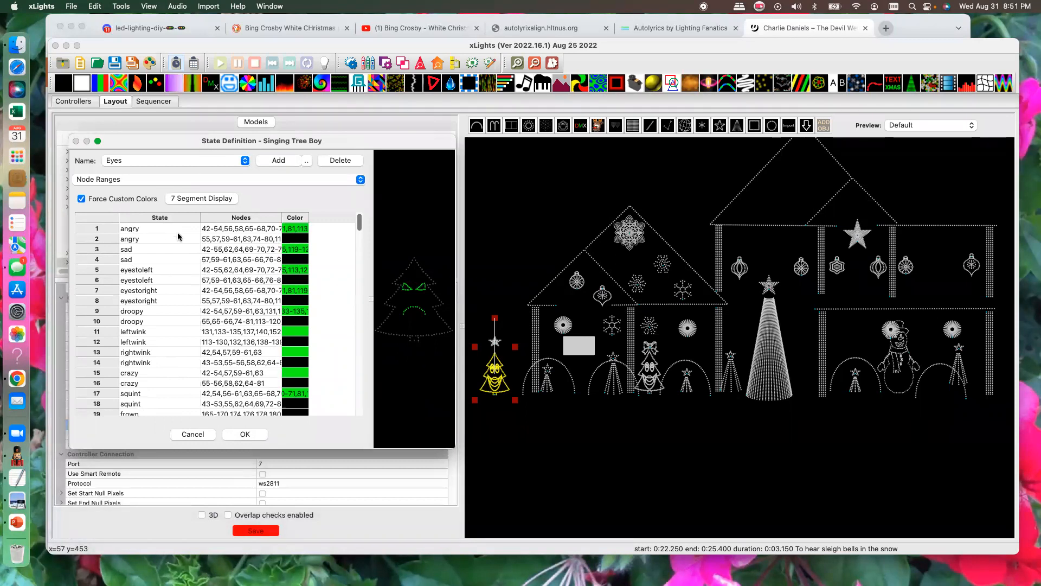
- Examine the node ranges of Singing Tree Boy's angry, sad, eyestoleft, eyestoright and leftwink eye states
{"action": "left_click", "coordinate": [219, 230]}
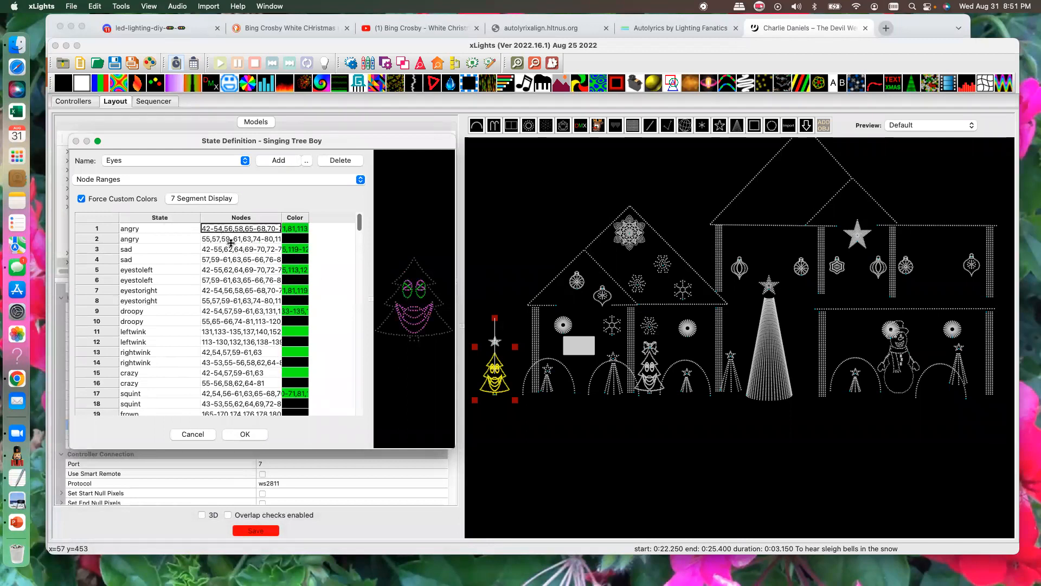
{"action": "left_click", "coordinate": [231, 240]}
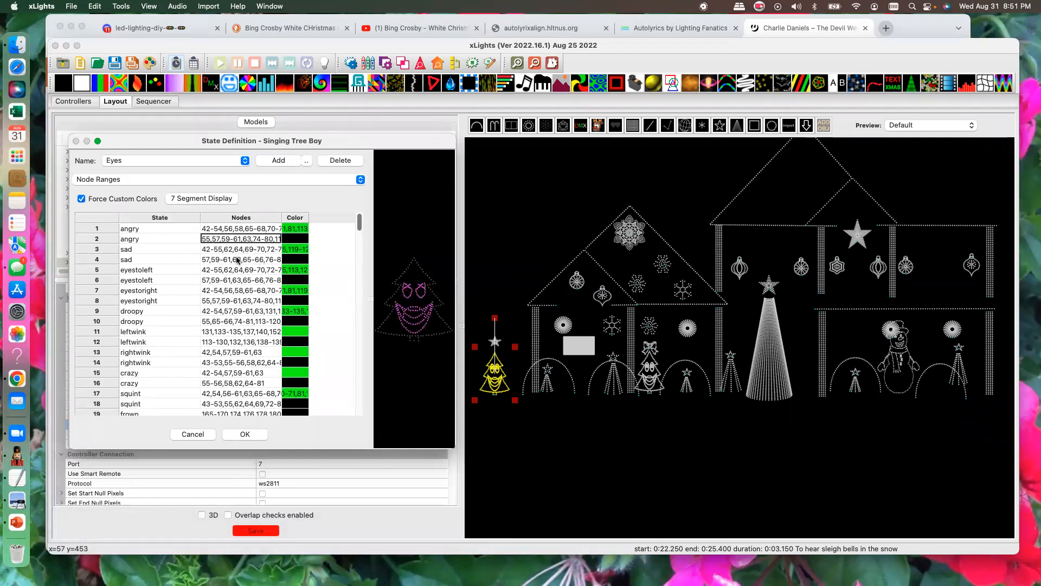
{"action": "left_click", "coordinate": [236, 261]}
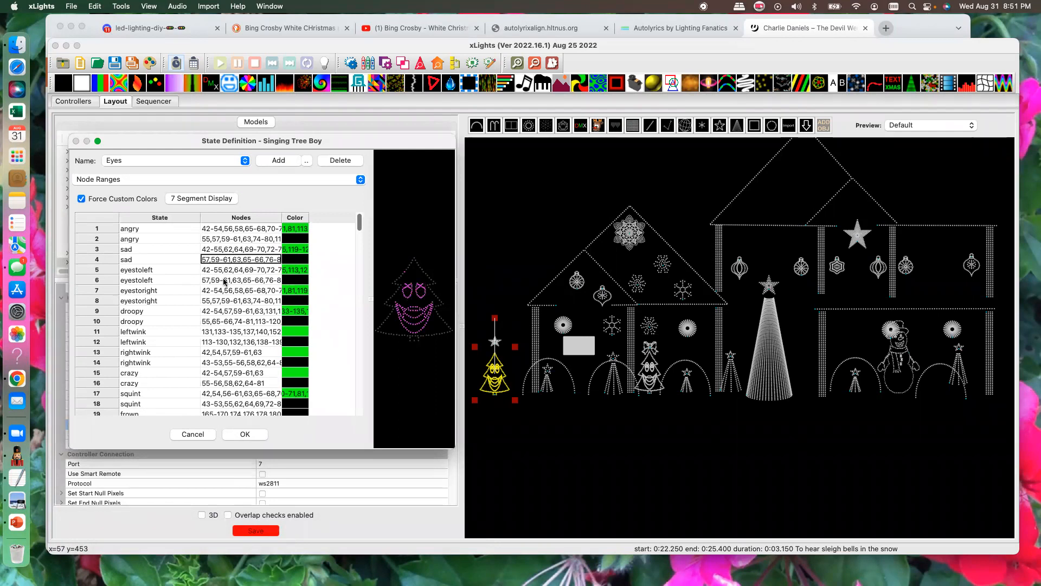
{"action": "left_click", "coordinate": [224, 281]}
{"action": "left_click", "coordinate": [227, 302]}
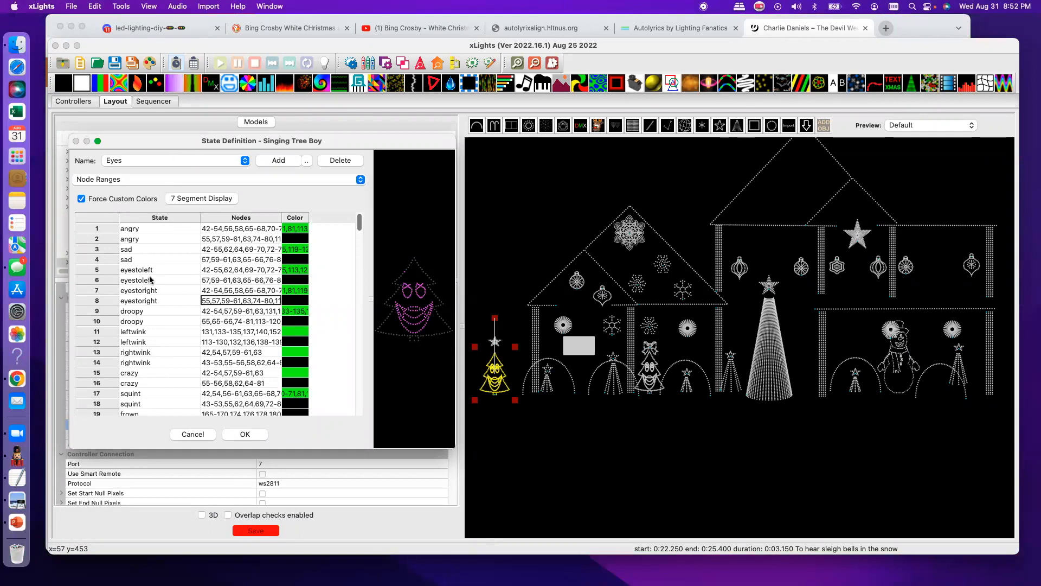
{"action": "double_click", "coordinate": [222, 333]}
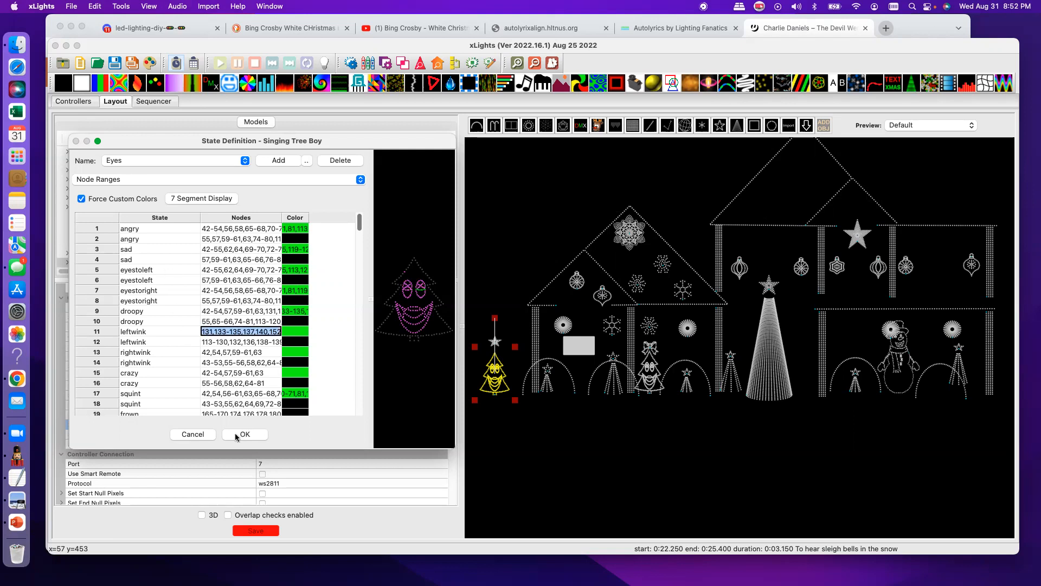
- Set Singing Tree Boy's Faces effect to use the Eyes state as its outline
{"action": "left_click", "coordinate": [194, 433]}
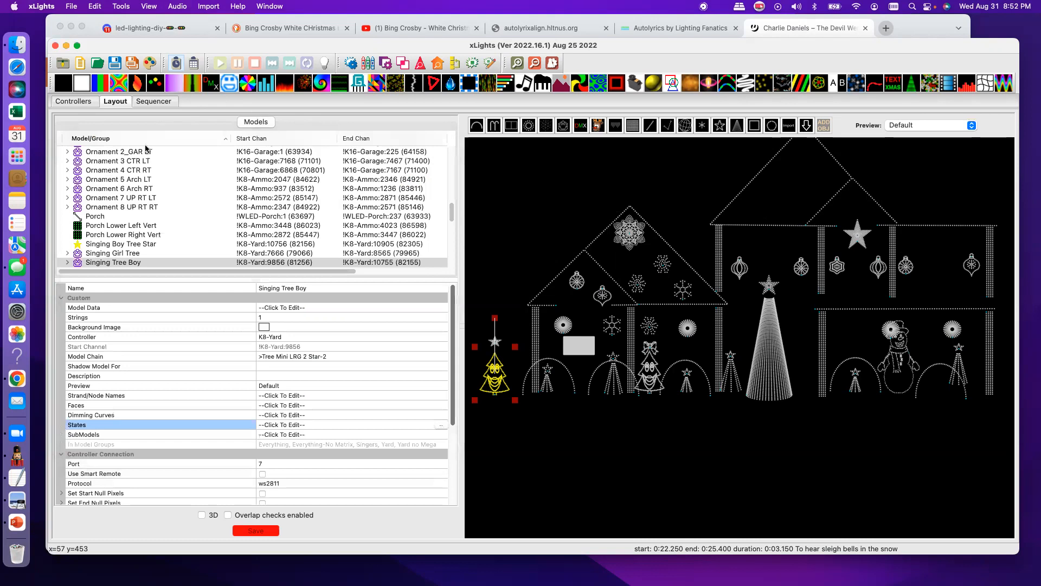
{"action": "left_click", "coordinate": [147, 101]}
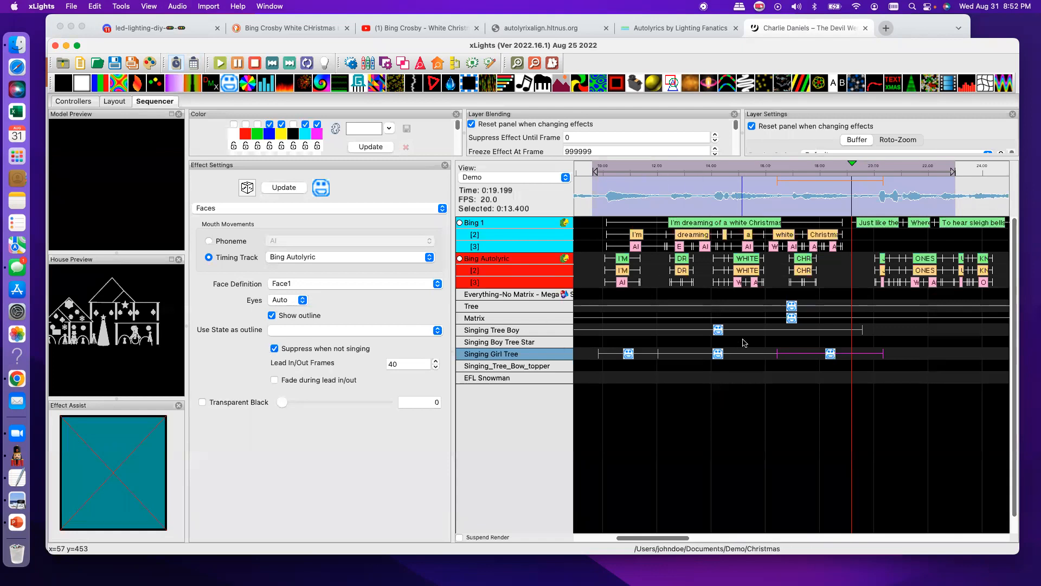
{"action": "left_click", "coordinate": [718, 329]}
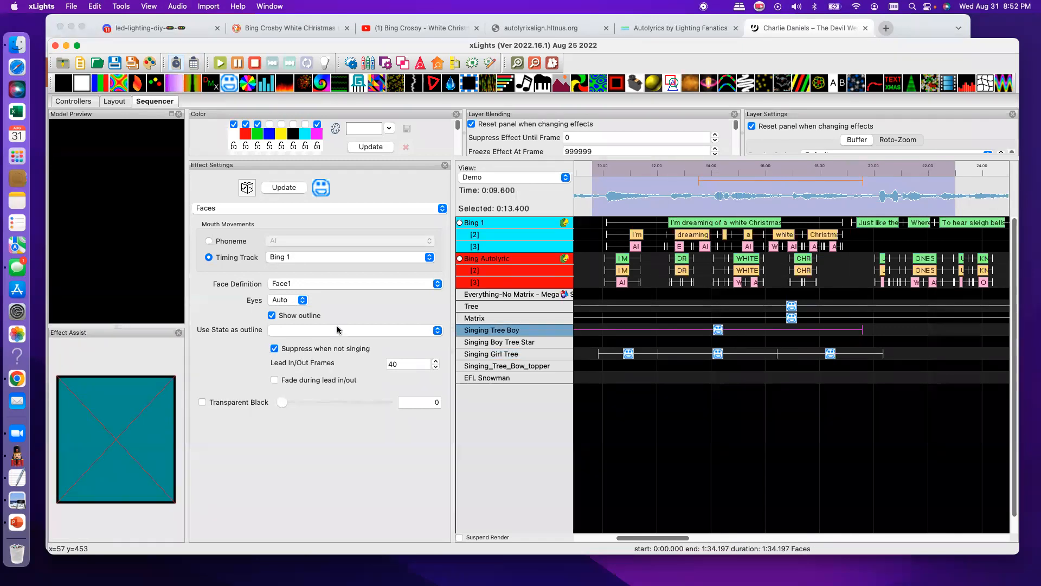
{"action": "left_click", "coordinate": [275, 331]}
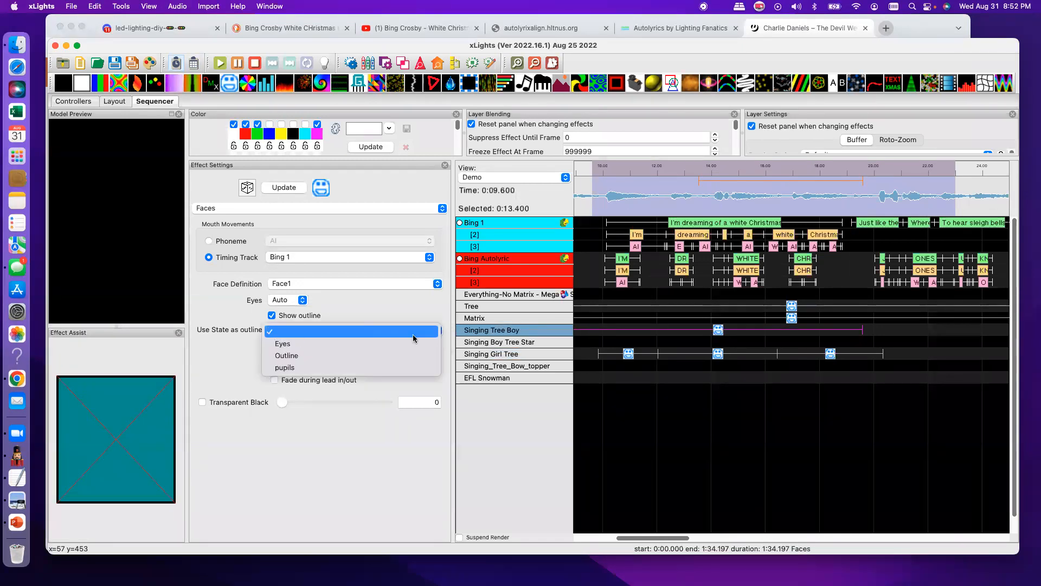
{"action": "left_click", "coordinate": [284, 344]}
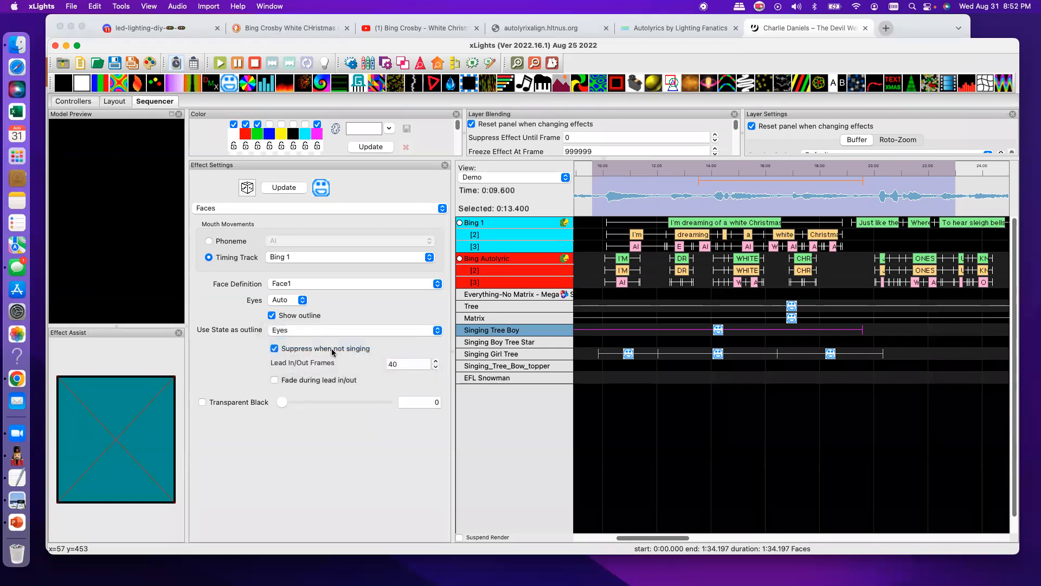
{"action": "left_click", "coordinate": [434, 332]}
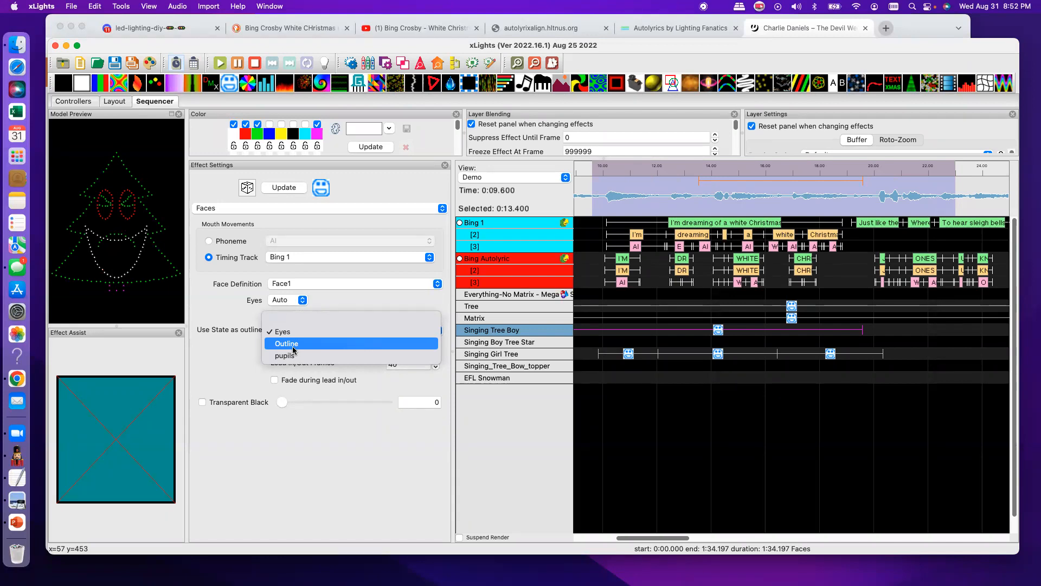
{"action": "left_click", "coordinate": [251, 353]}
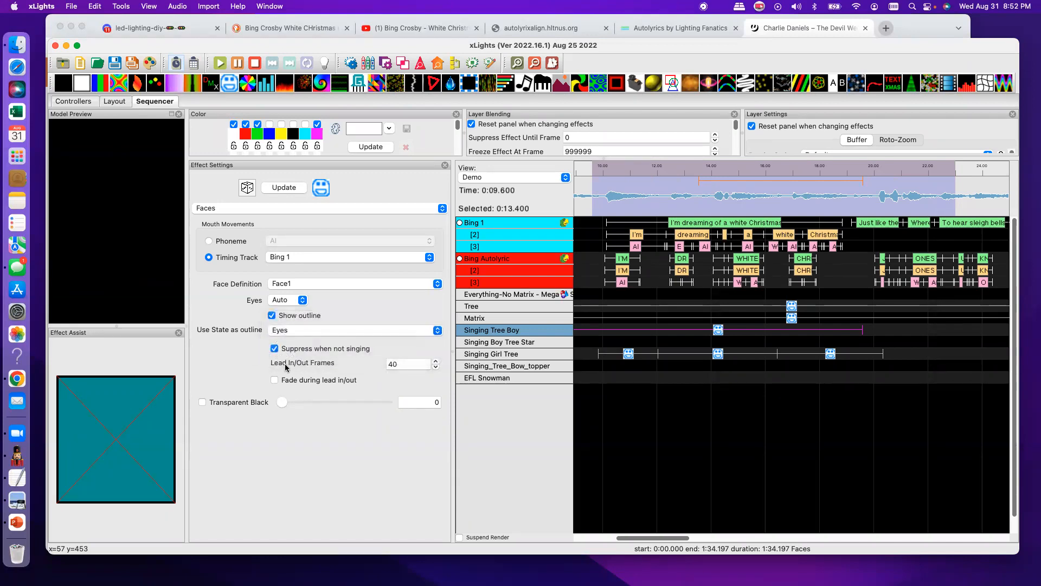
{"action": "left_click", "coordinate": [302, 305]}
{"action": "left_click", "coordinate": [287, 307]}
- Review Singing Tree Boy's Eyes state definition in the layout, with its dialog enlarged to show all states
{"action": "left_click", "coordinate": [115, 101]}
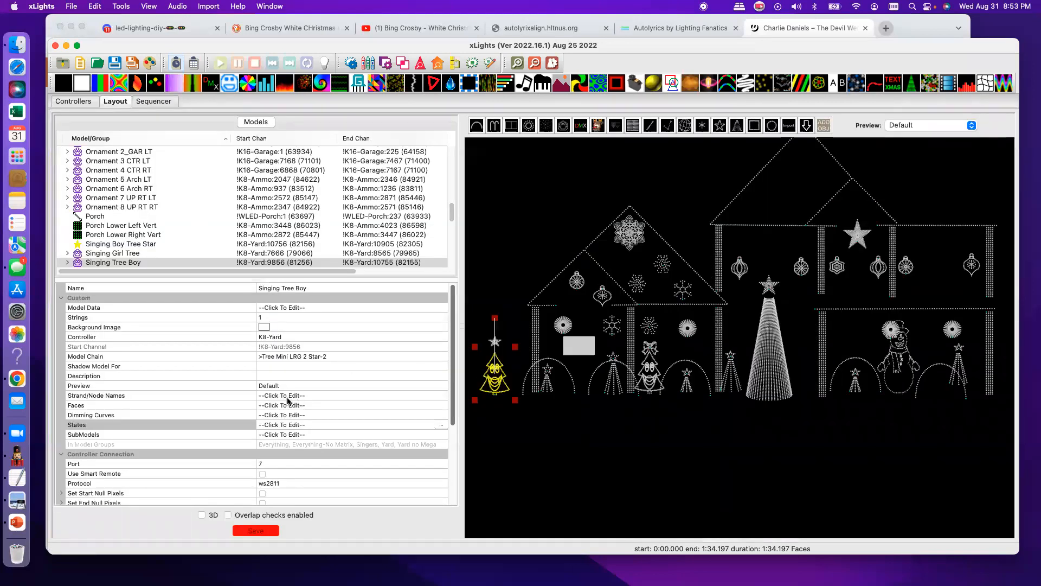
{"action": "left_click", "coordinate": [441, 429]}
{"action": "left_click_drag", "start_coordinate": [450, 239], "coordinate": [677, 119]}
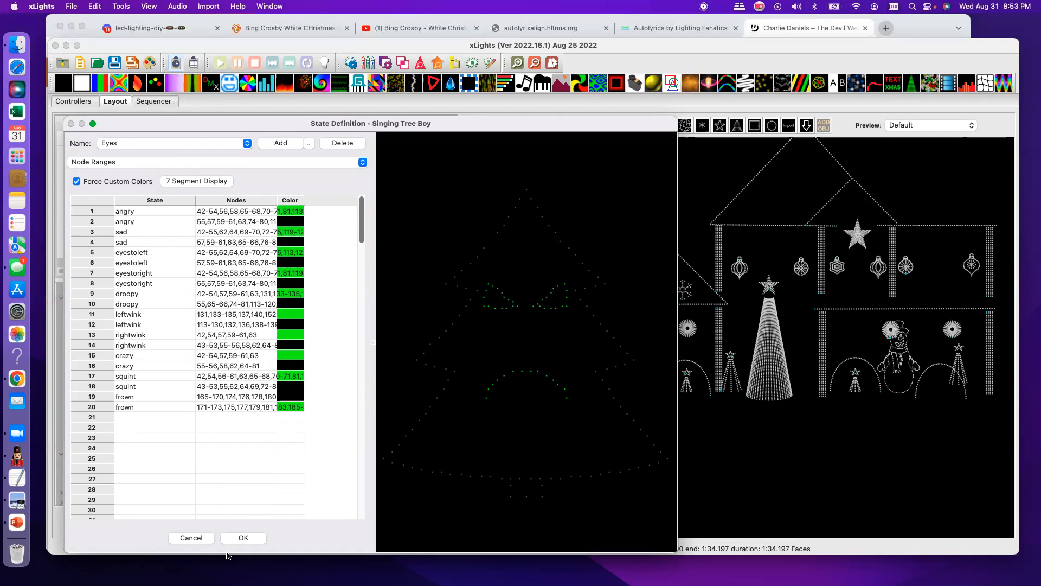
{"action": "left_click", "coordinate": [258, 538]}
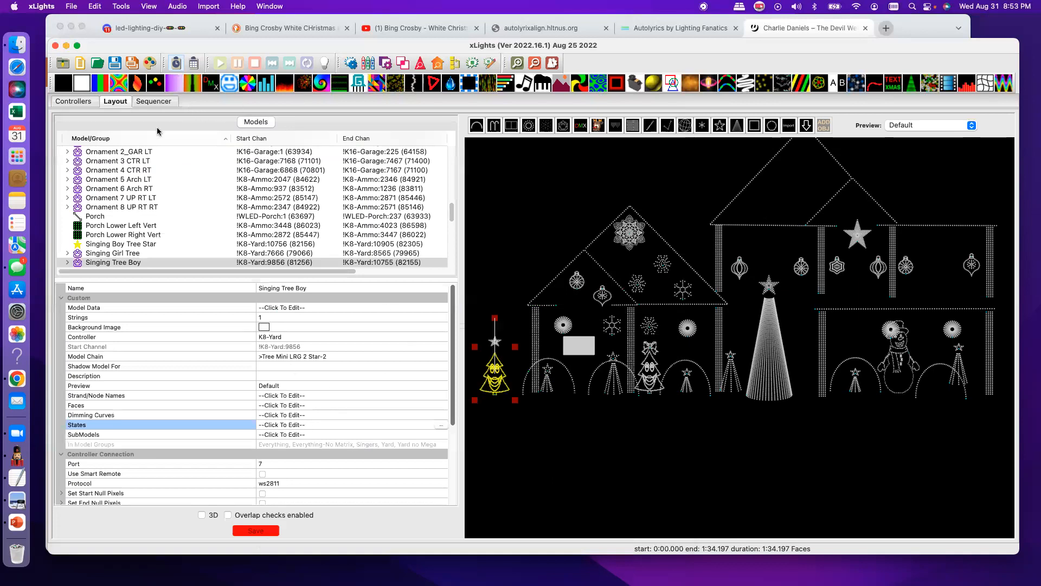
- Insert a layer below Singing Tree Boy and place a State effect there from about 8.85 s to 19.7 s
{"action": "left_click", "coordinate": [163, 102]}
{"action": "right_click", "coordinate": [533, 330]}
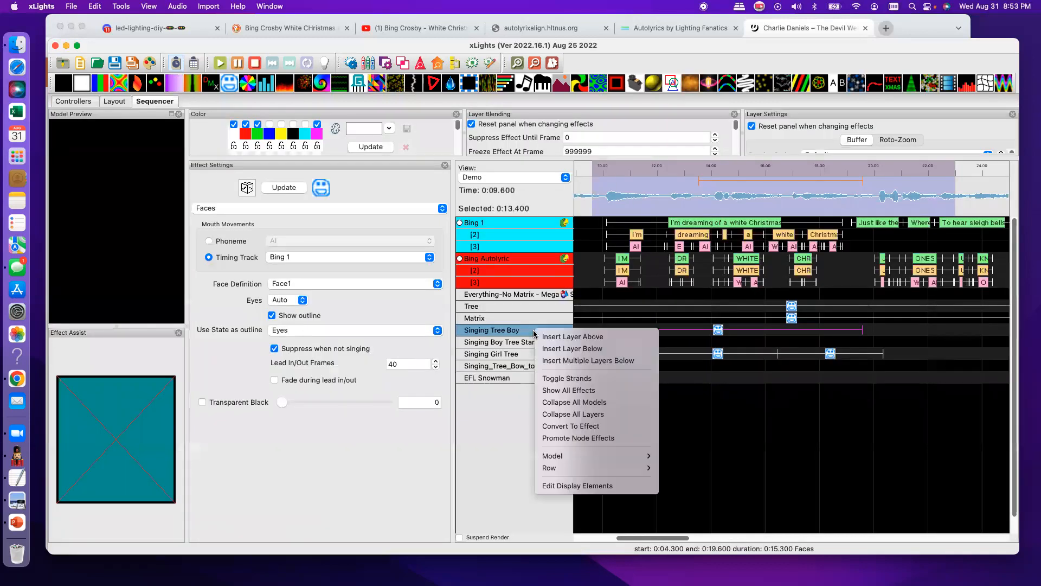
{"action": "left_click", "coordinate": [563, 347]}
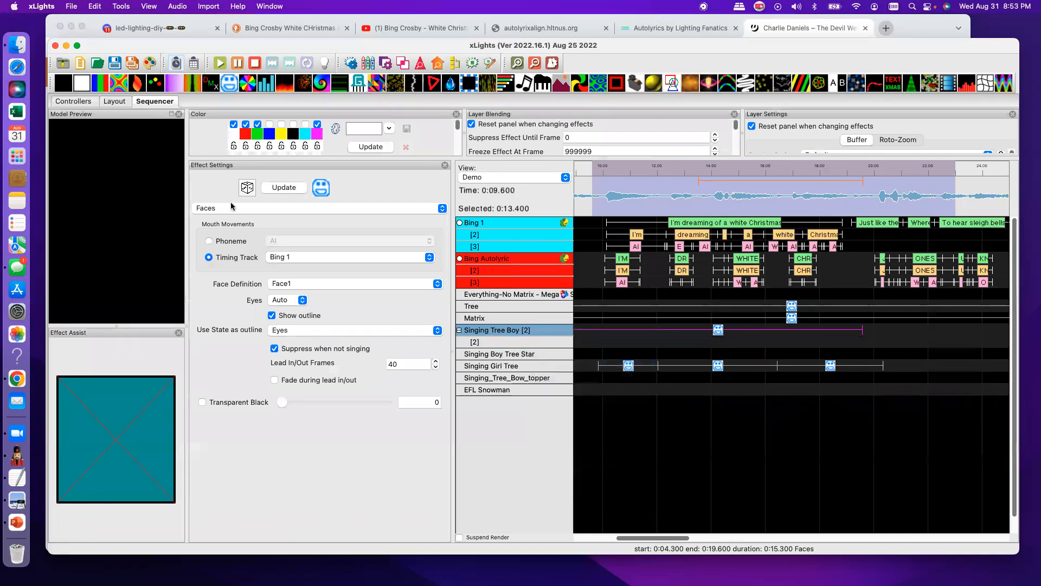
{"action": "left_click_drag", "start_coordinate": [836, 91], "coordinate": [866, 347]}
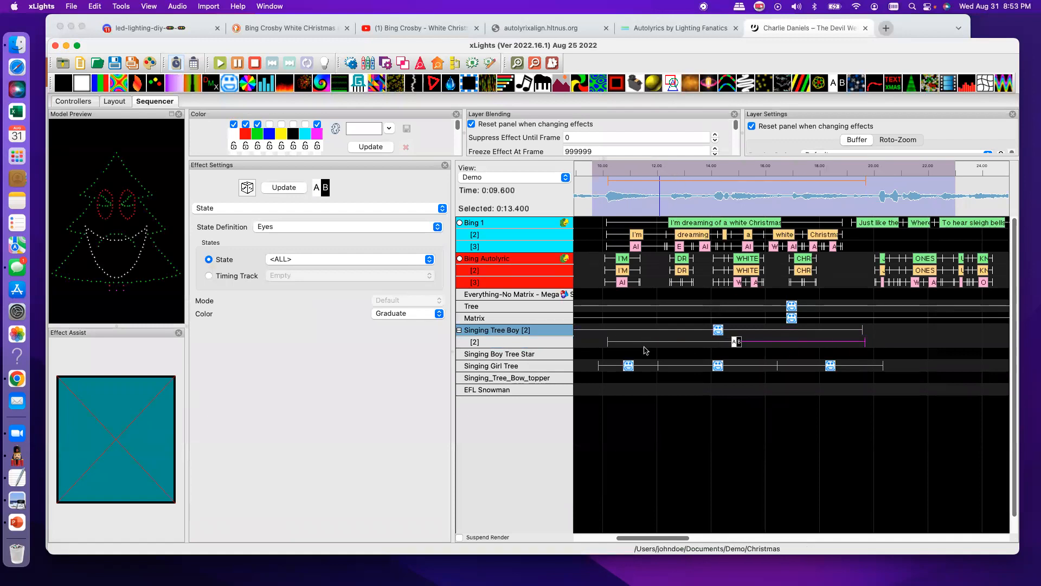
{"action": "left_click_drag", "start_coordinate": [608, 342], "coordinate": [572, 343]}
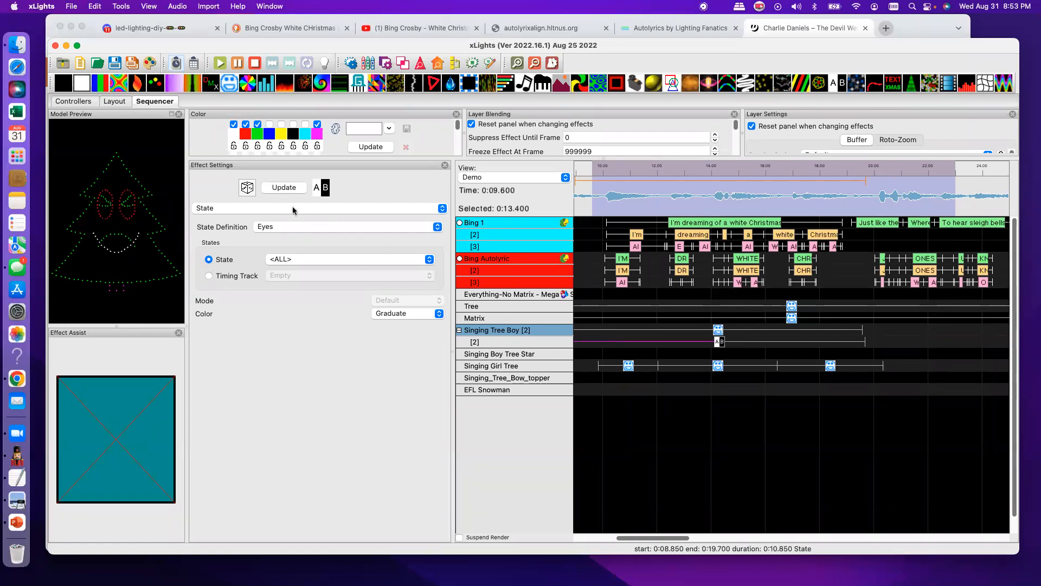
- Set Singing Tree Boy's State effect to the angry state of the Eyes definition
{"action": "left_click", "coordinate": [437, 229]}
{"action": "left_click", "coordinate": [278, 228]}
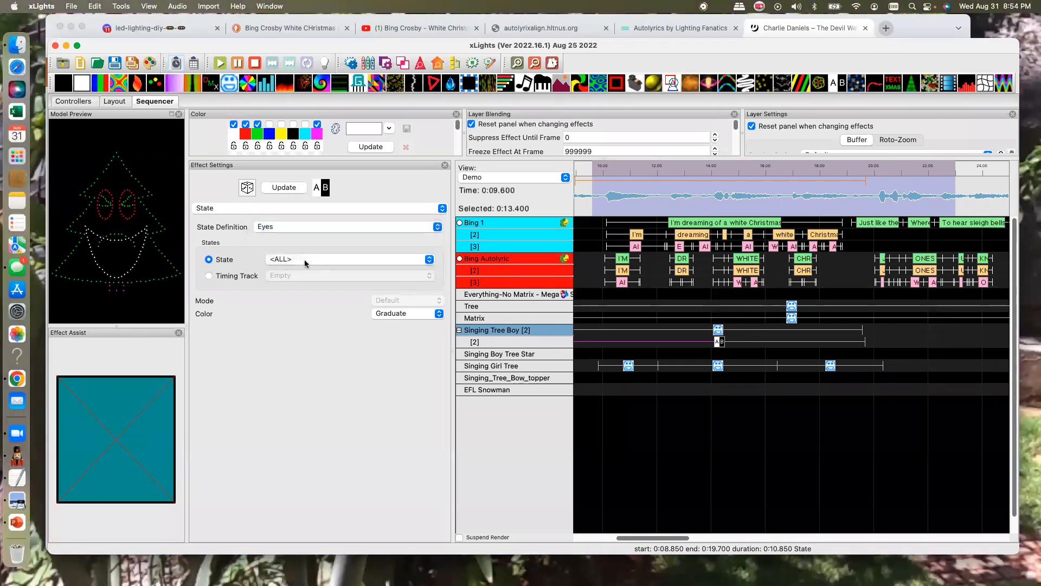
{"action": "left_click", "coordinate": [428, 261]}
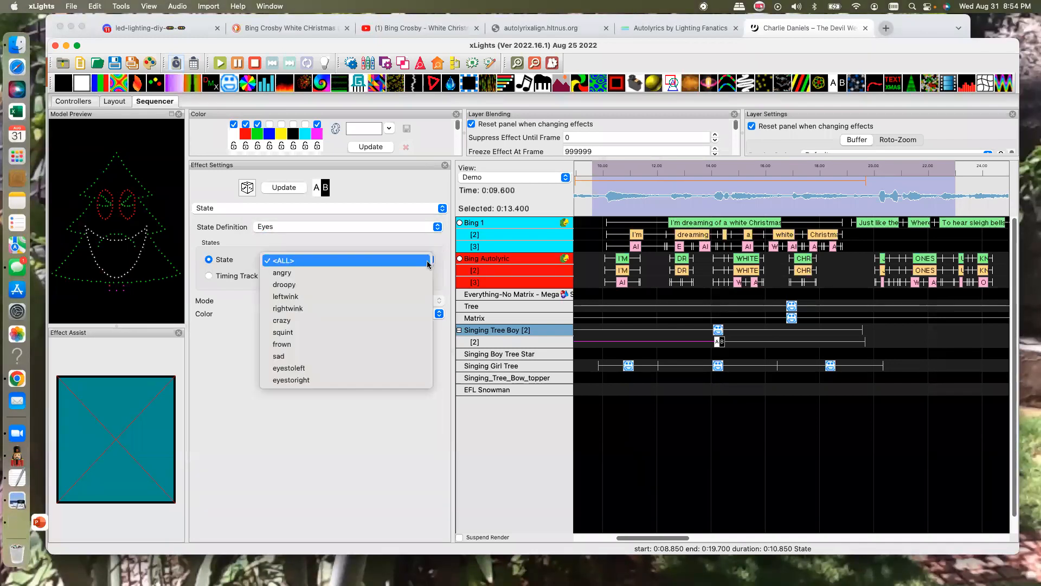
{"action": "left_click", "coordinate": [304, 272]}
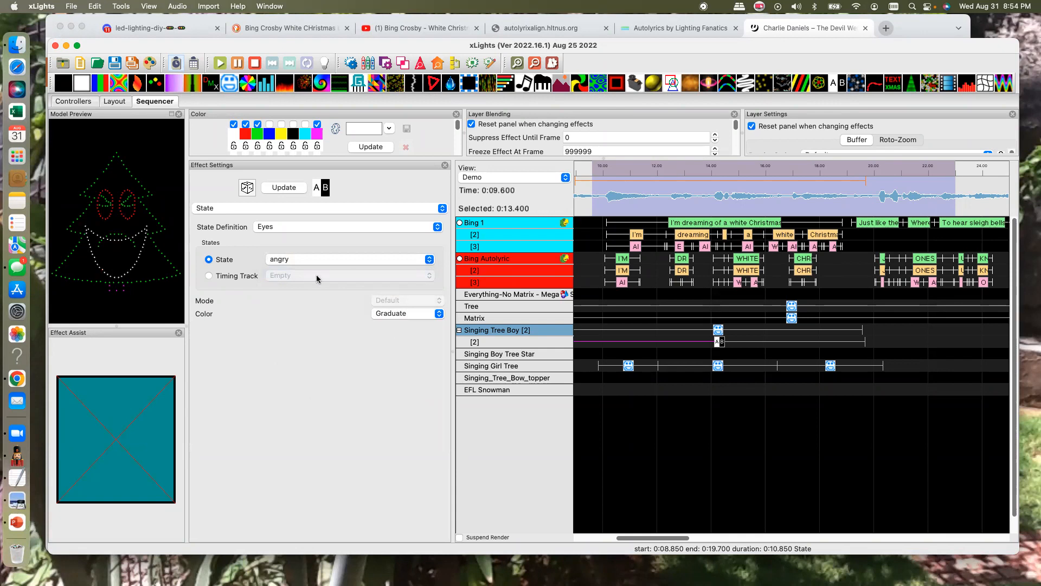
- Turn the eyes off in Singing Tree Boy's Faces effect
{"action": "left_click", "coordinate": [719, 331]}
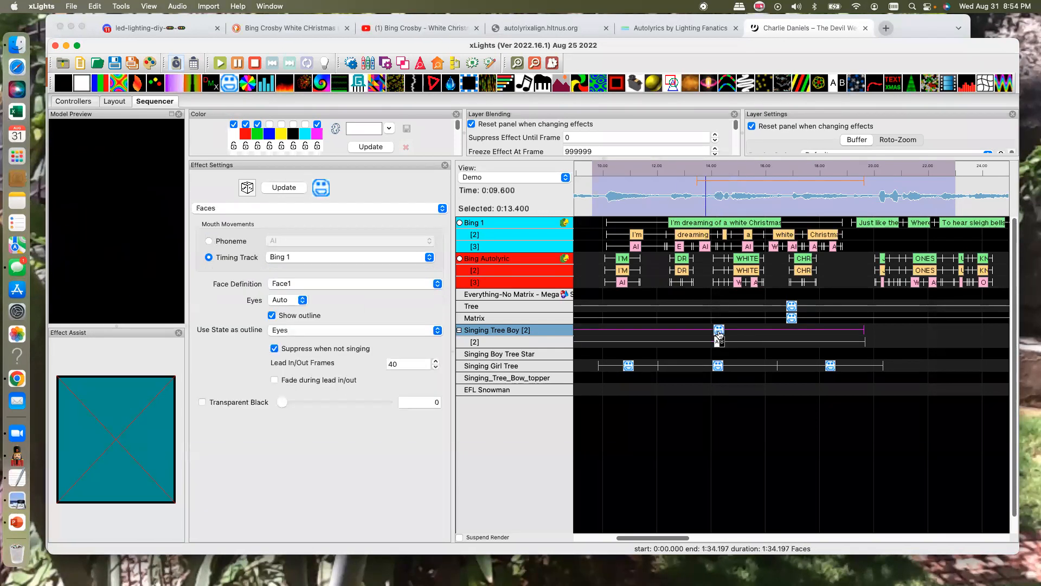
{"action": "left_click", "coordinate": [301, 303]}
{"action": "left_click", "coordinate": [287, 314]}
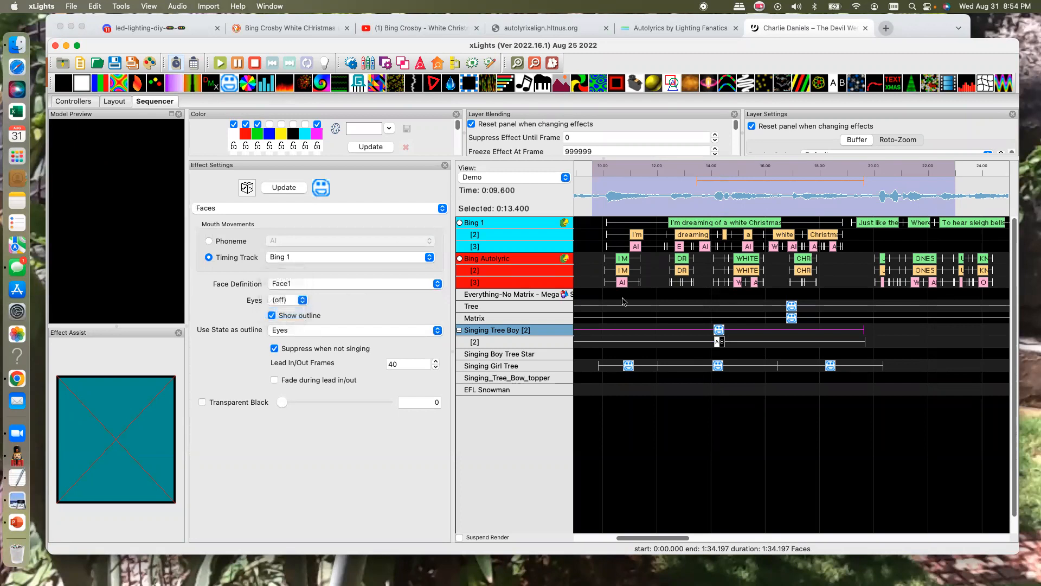
- Change the State effect on Singing Tree Boy's second layer to leftwink
{"action": "left_click", "coordinate": [718, 343]}
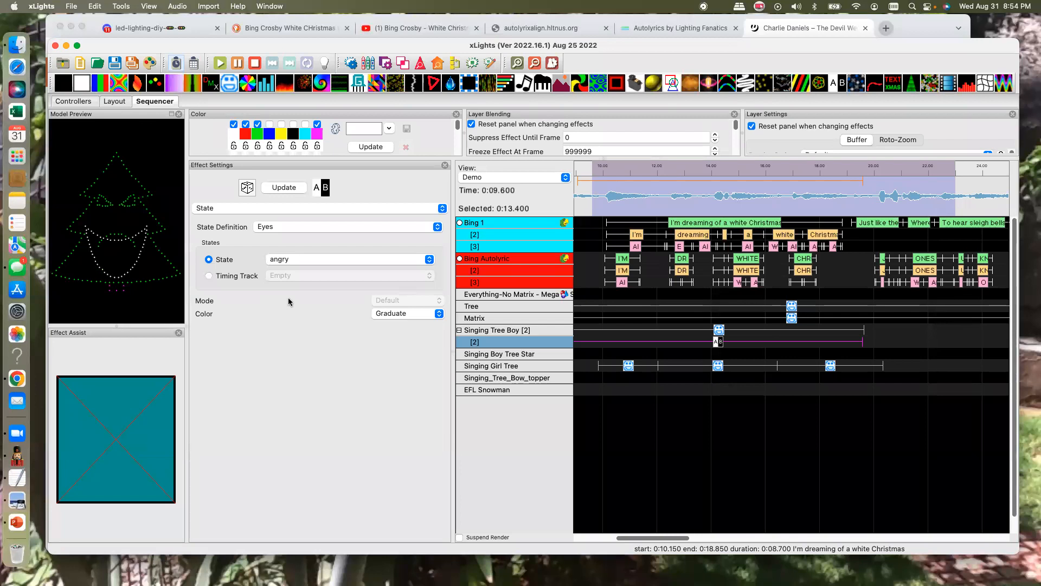
{"action": "left_click", "coordinate": [432, 263]}
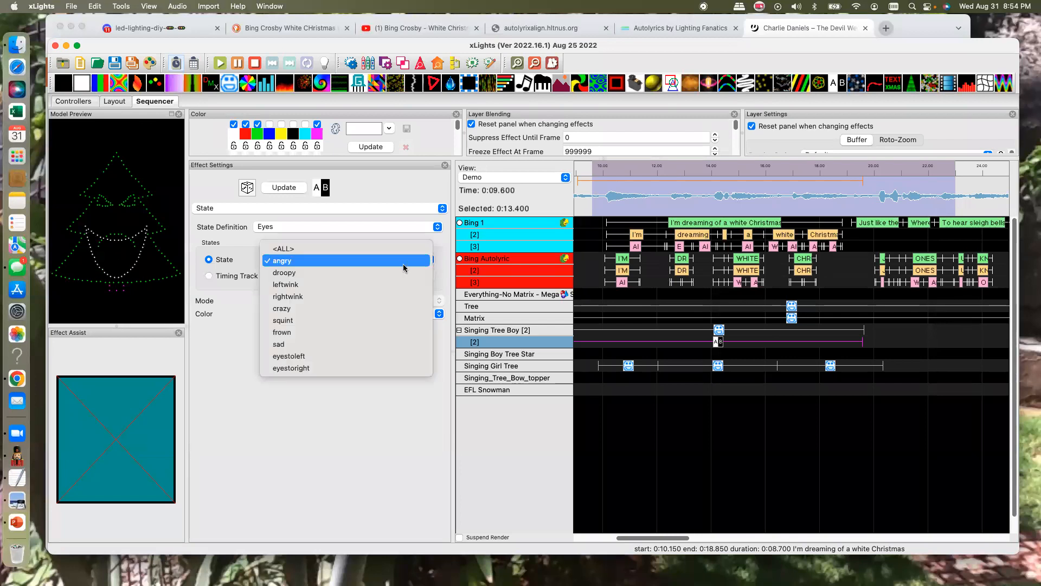
{"action": "left_click", "coordinate": [297, 285]}
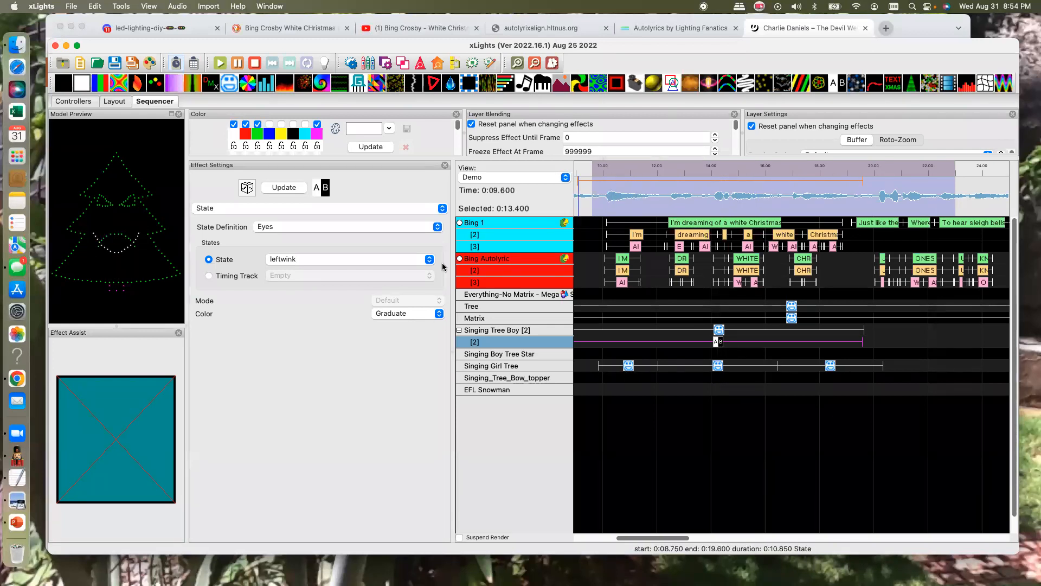
- Set the State effect on Singing Tree Boy's second layer to droopy, keeping the Eyes definition
{"action": "left_click", "coordinate": [434, 229]}
{"action": "left_click", "coordinate": [301, 329]}
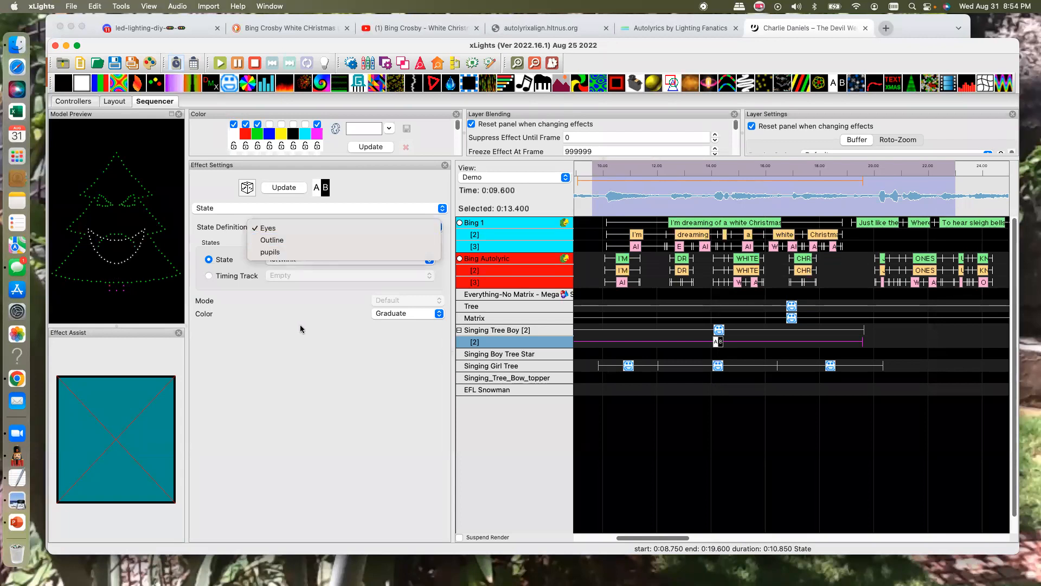
{"action": "left_click", "coordinate": [428, 262]}
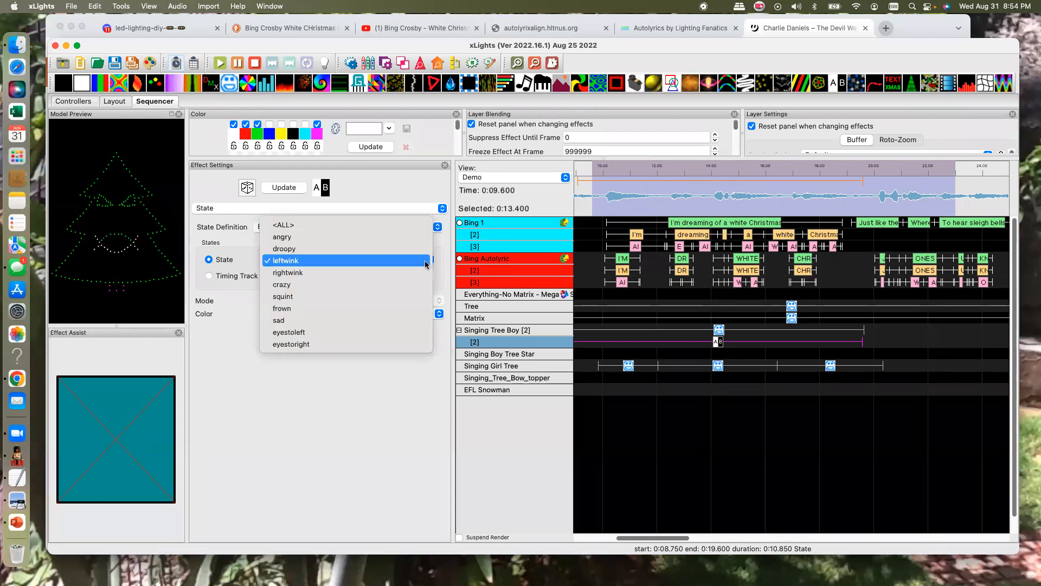
{"action": "left_click", "coordinate": [292, 248]}
- Insert a second layer below Singing Girl Tree's Faces effects
{"action": "left_click", "coordinate": [516, 366]}
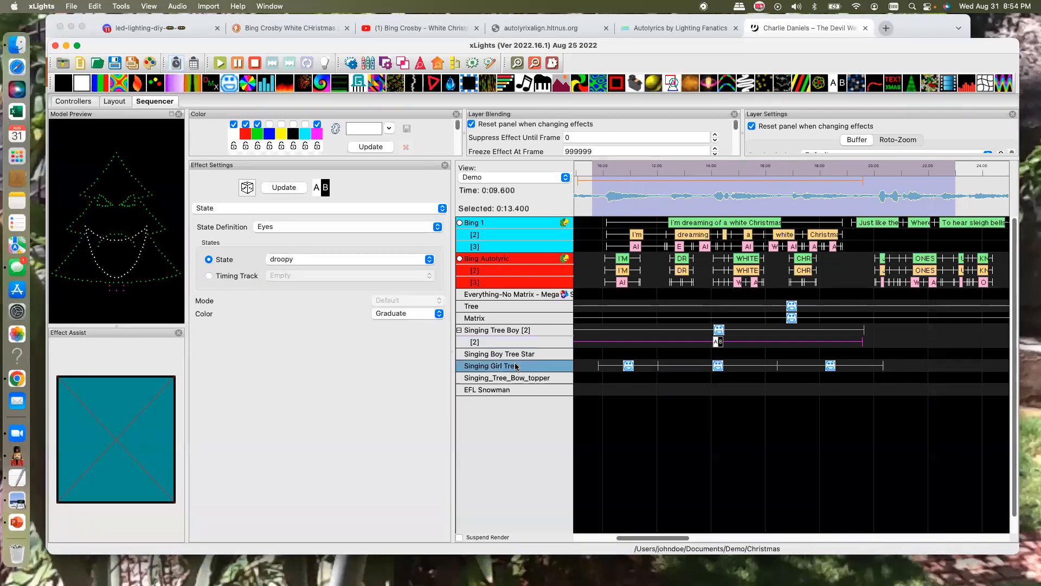
{"action": "right_click", "coordinate": [518, 365]}
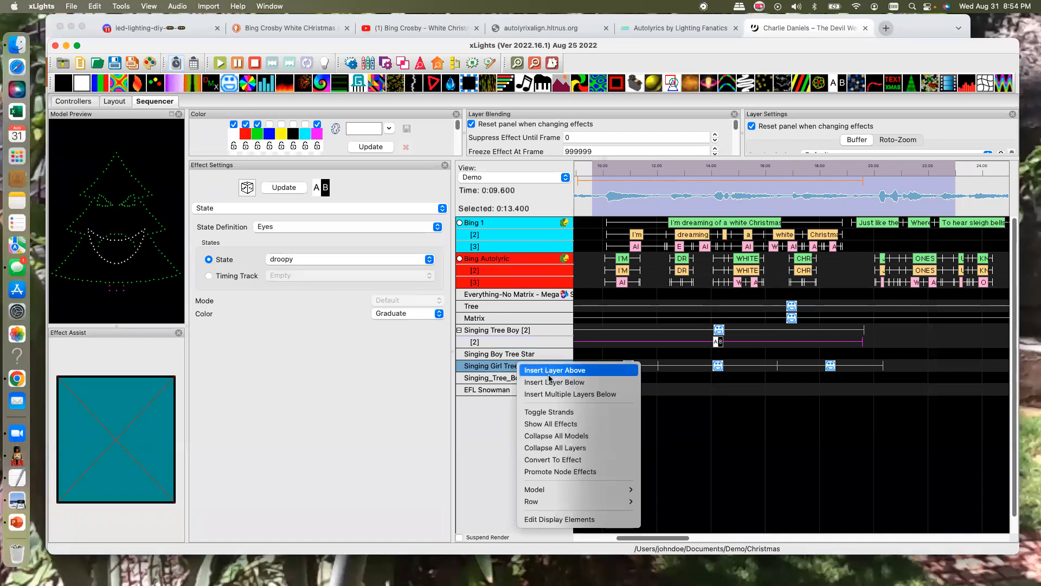
{"action": "key", "text": "Return"}
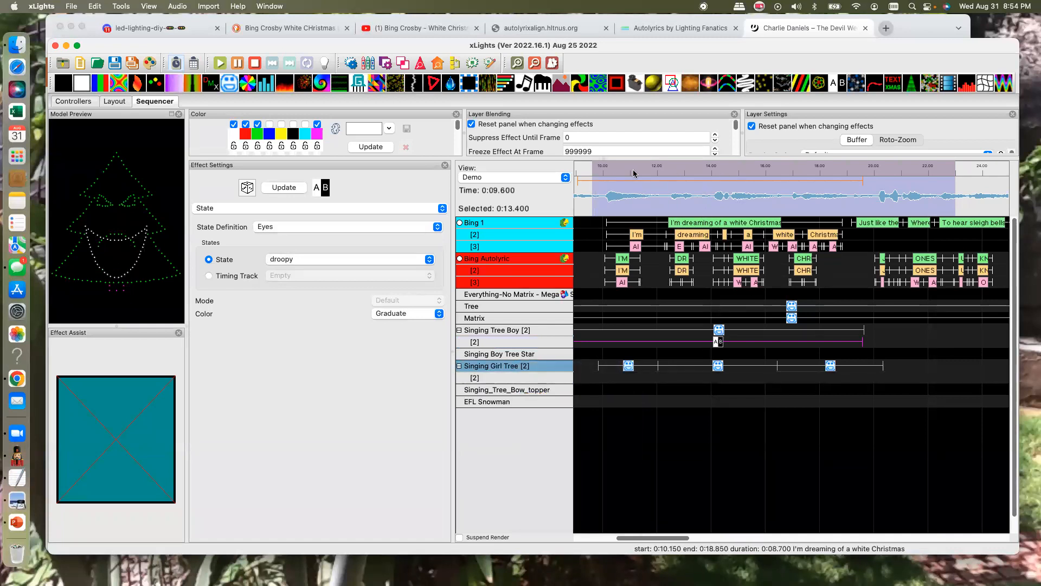
- Place three State effects on Singing Girl Tree's second layer, one spanning each Faces effect above
{"action": "left_click_drag", "start_coordinate": [834, 87], "coordinate": [656, 382]}
{"action": "left_click_drag", "start_coordinate": [835, 87], "coordinate": [779, 380]}
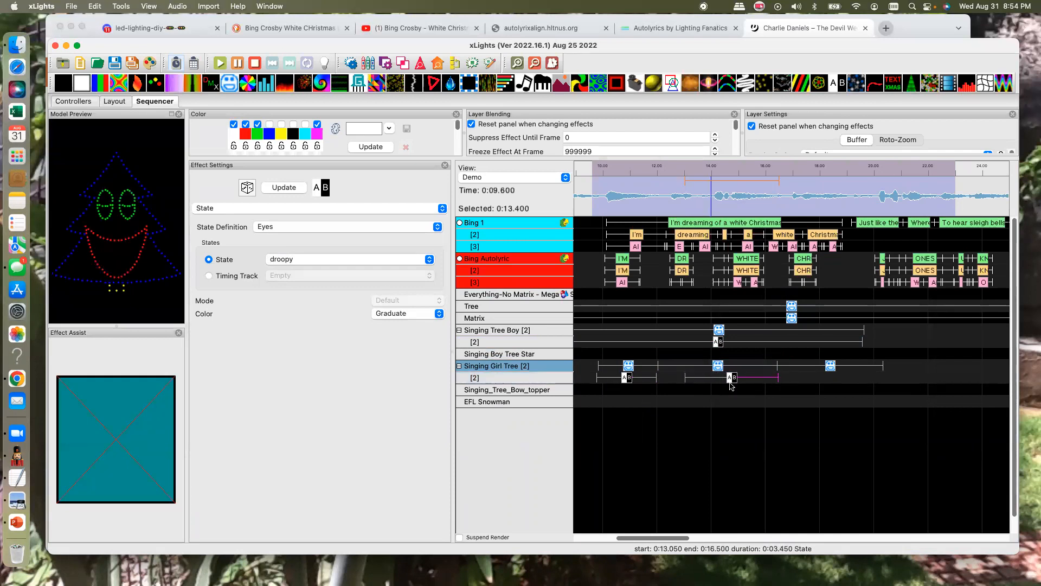
{"action": "left_click_drag", "start_coordinate": [686, 380], "coordinate": [657, 378]}
{"action": "left_click_drag", "start_coordinate": [839, 83], "coordinate": [881, 378]}
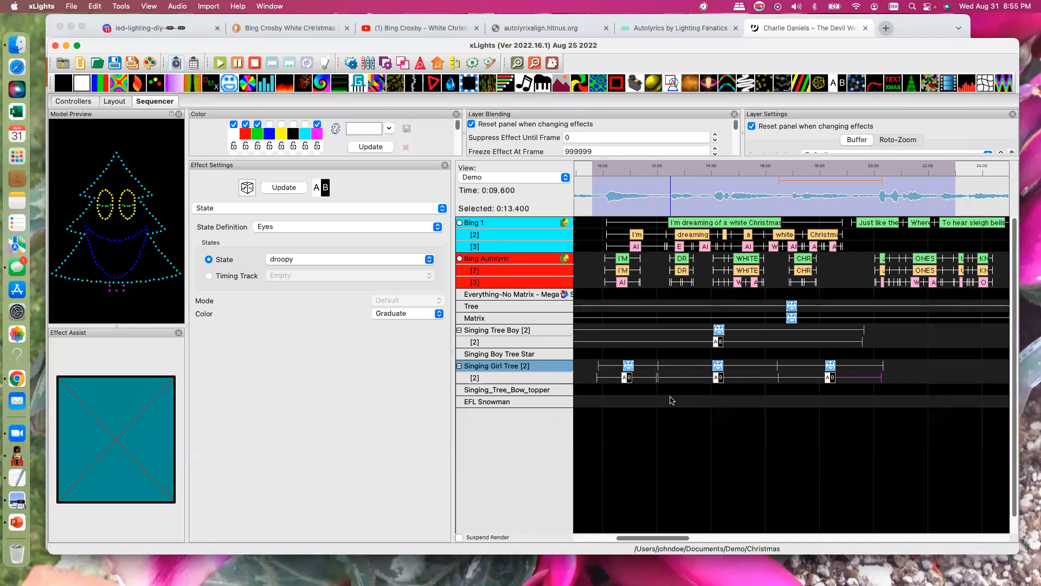
- Set the middle State effect on Singing Girl Tree's second layer to squint
{"action": "scroll", "coordinate": [672, 400], "scroll_direction": "left", "scroll_amount": 1}
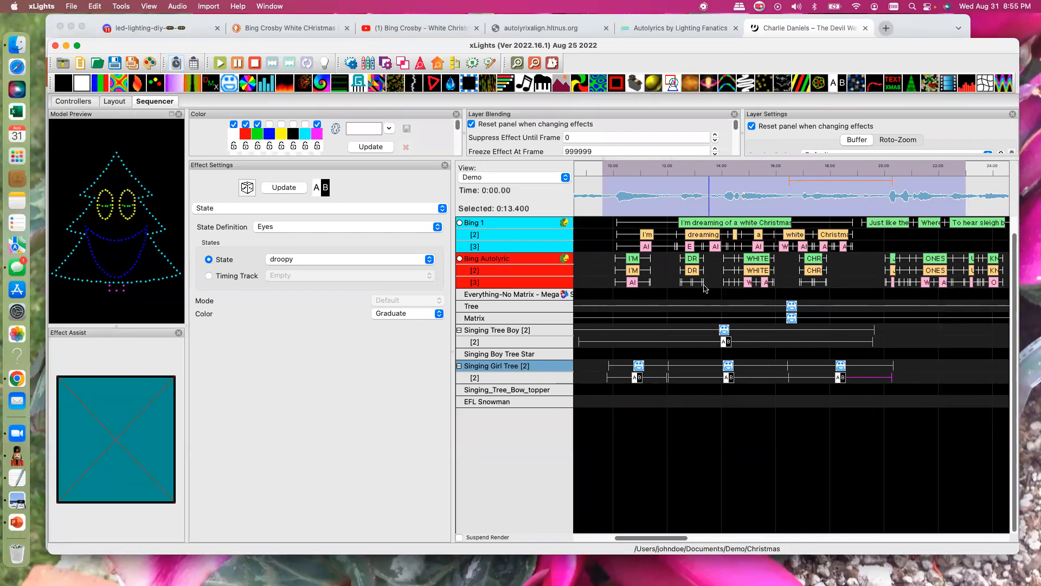
{"action": "left_click", "coordinate": [638, 380]}
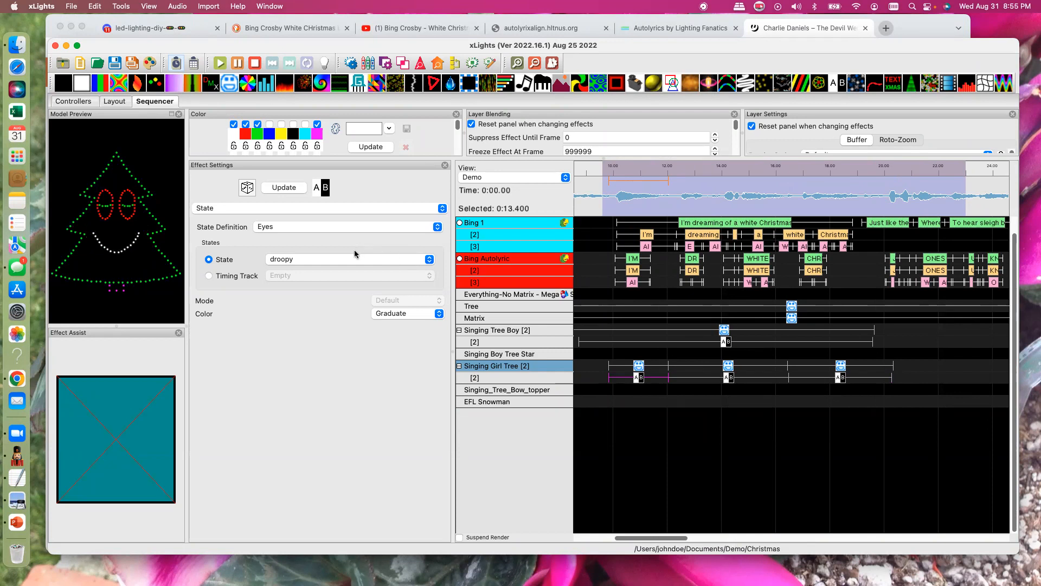
{"action": "left_click", "coordinate": [733, 379]}
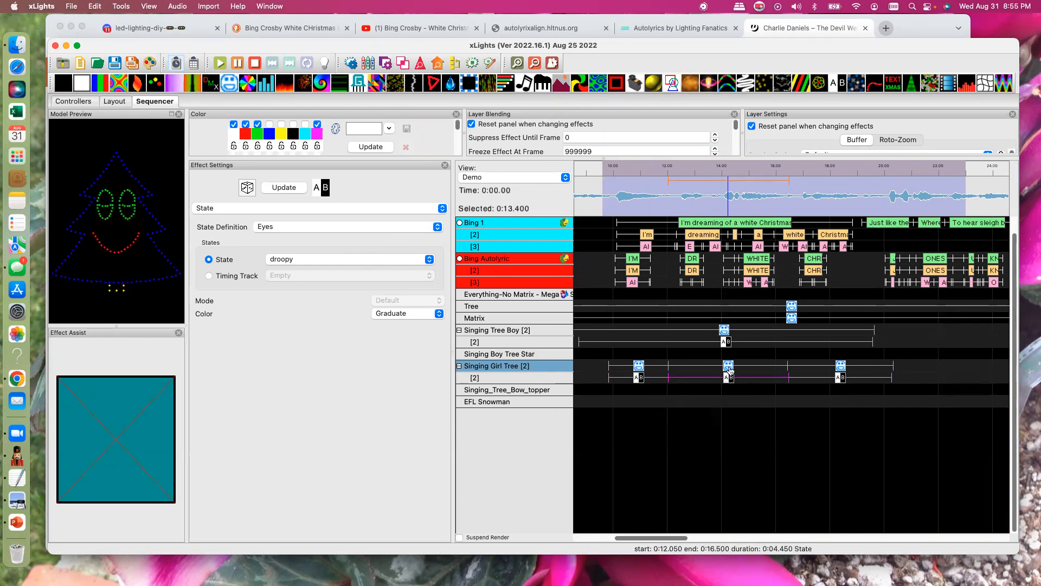
{"action": "left_click", "coordinate": [430, 262]}
{"action": "left_click", "coordinate": [292, 313]}
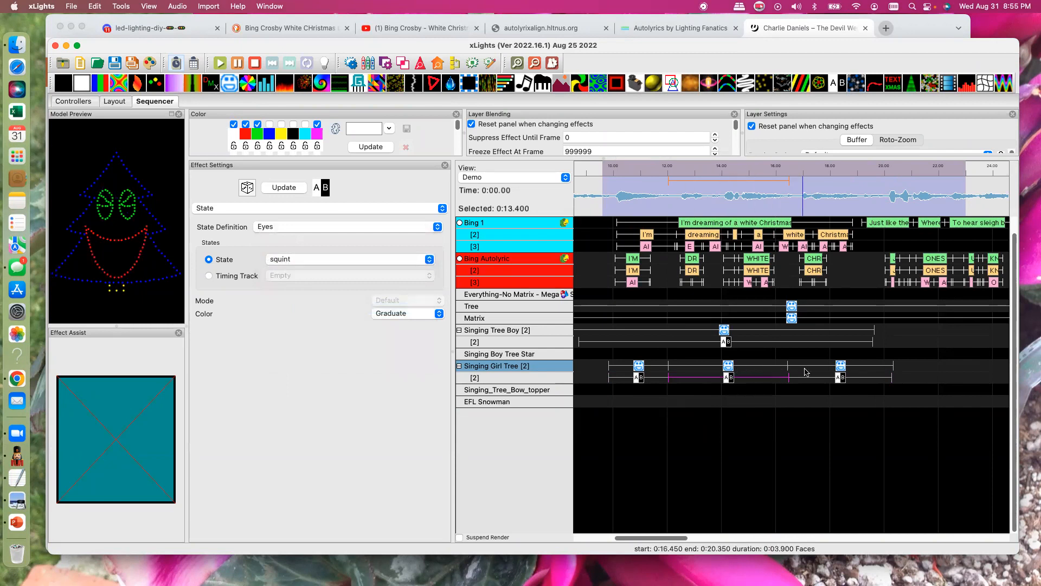
- Set the last State effect on Singing Girl Tree's second layer to sad
{"action": "left_click", "coordinate": [835, 376]}
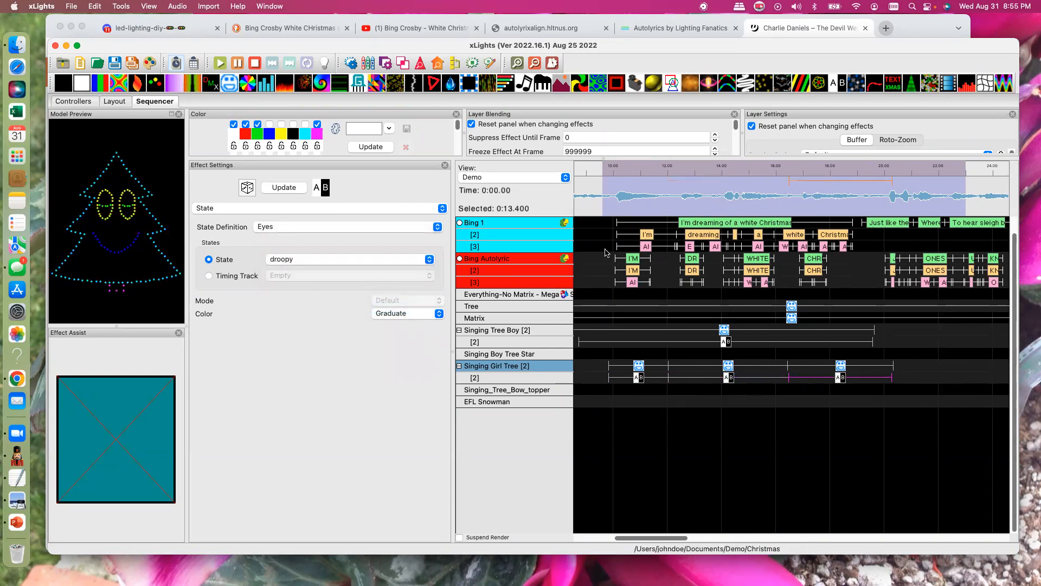
{"action": "left_click", "coordinate": [429, 261]}
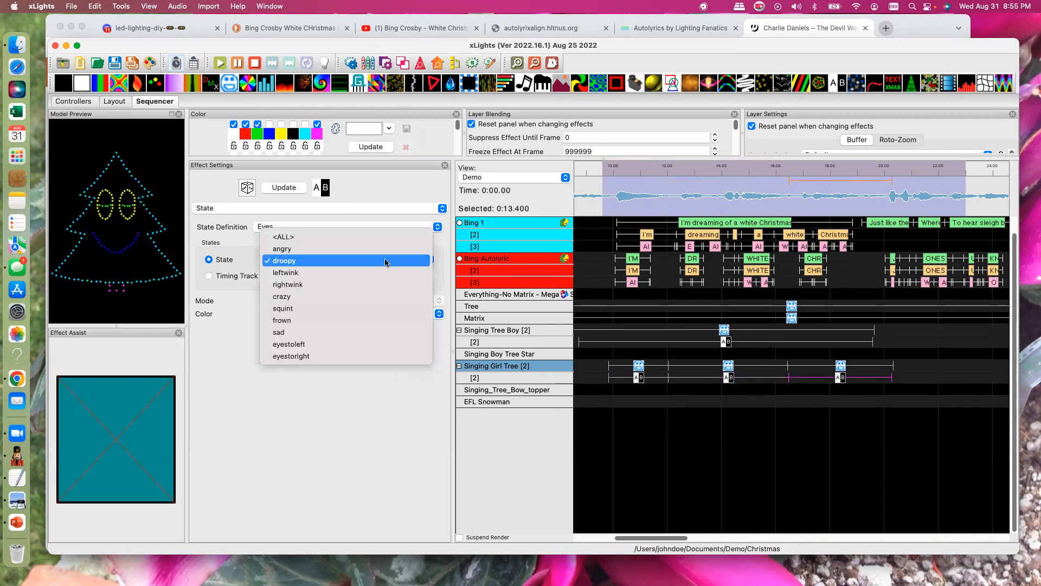
{"action": "left_click", "coordinate": [278, 332]}
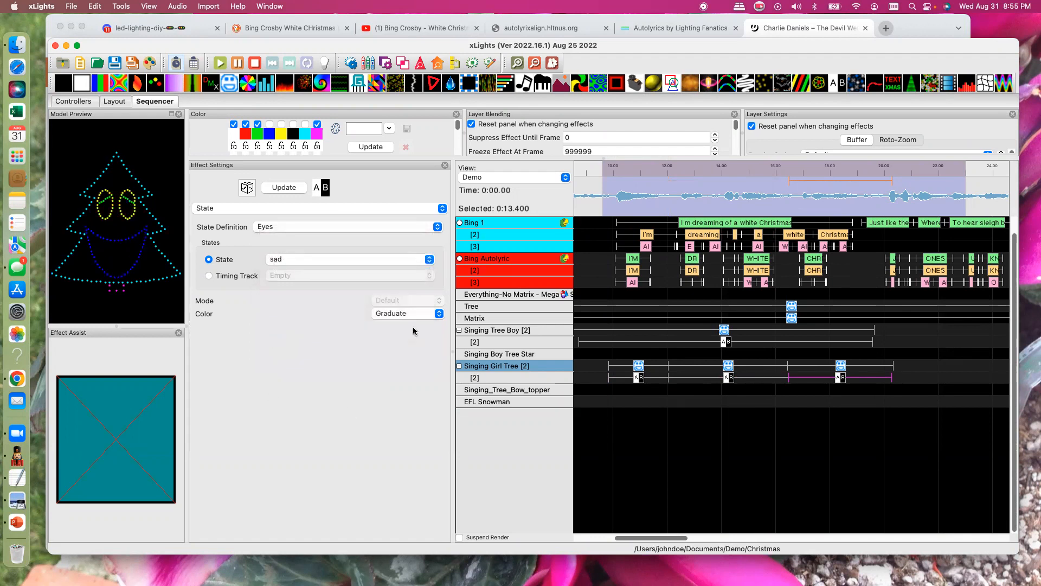
- Set Eyes to (off) on each of Singing Girl Tree's three Faces effects
{"action": "left_click", "coordinate": [836, 366]}
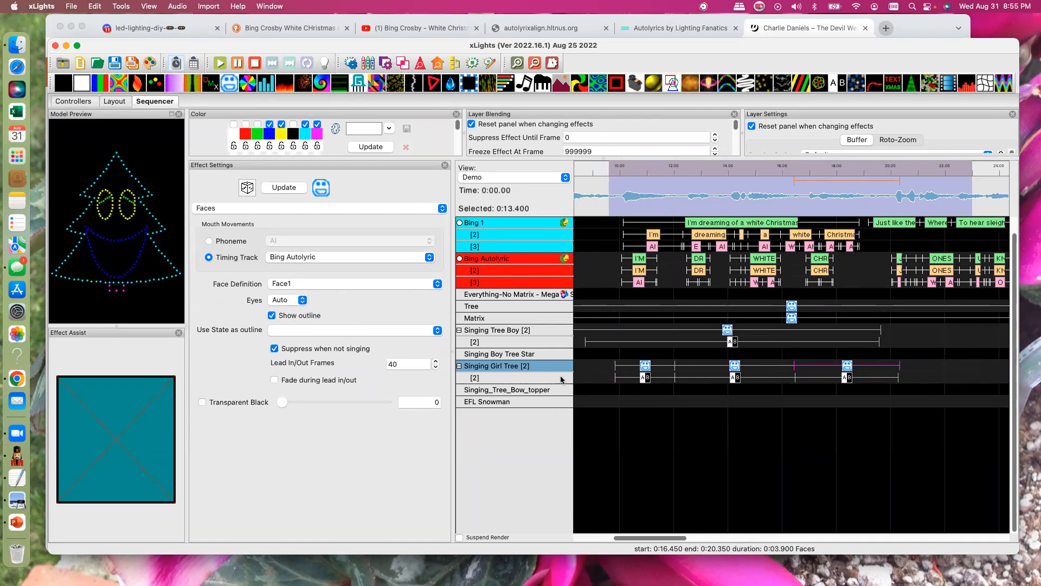
{"action": "left_click", "coordinate": [890, 378]}
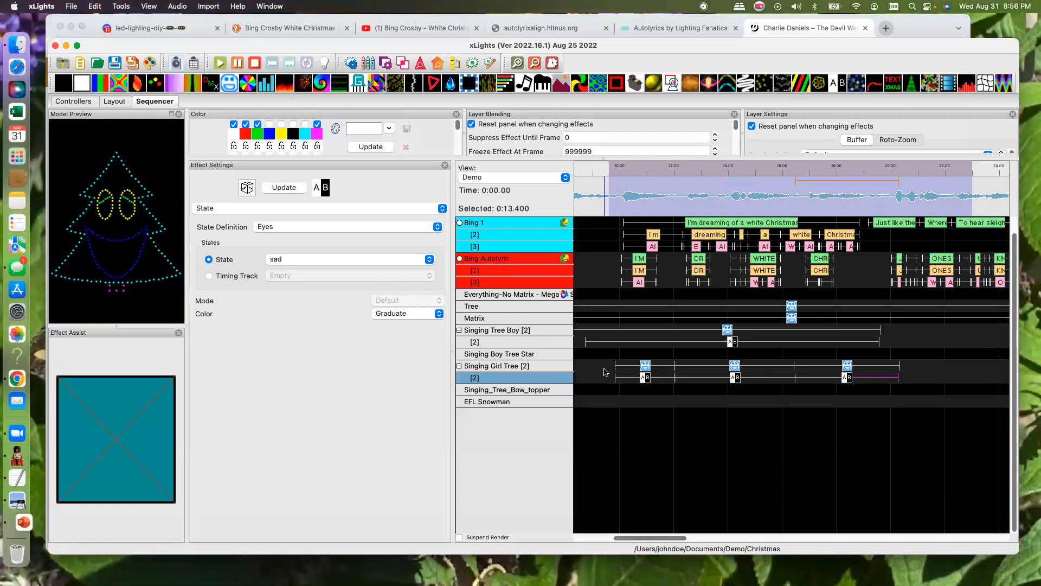
{"action": "left_click", "coordinate": [849, 364]}
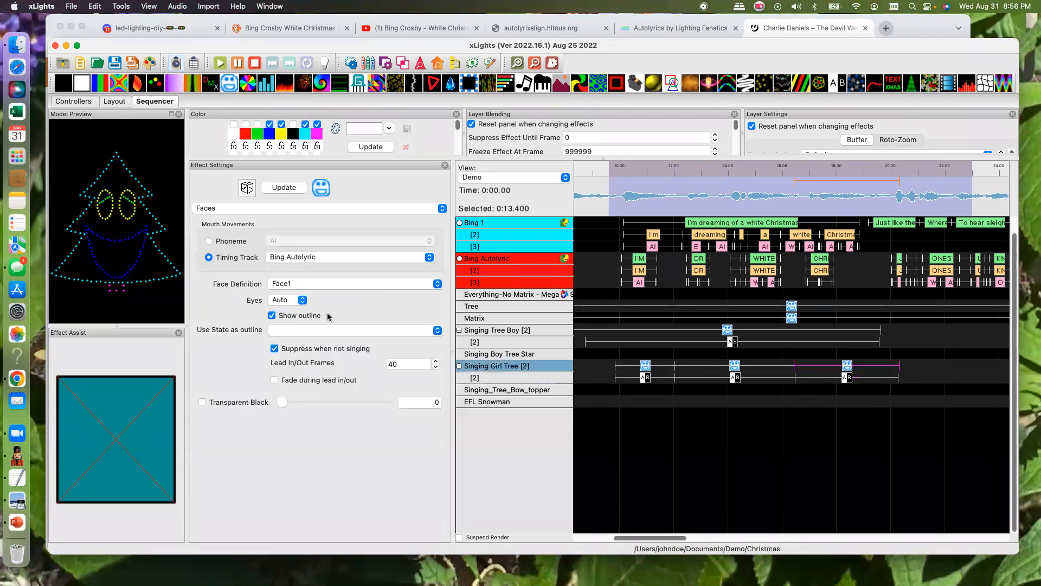
{"action": "left_click", "coordinate": [300, 301]}
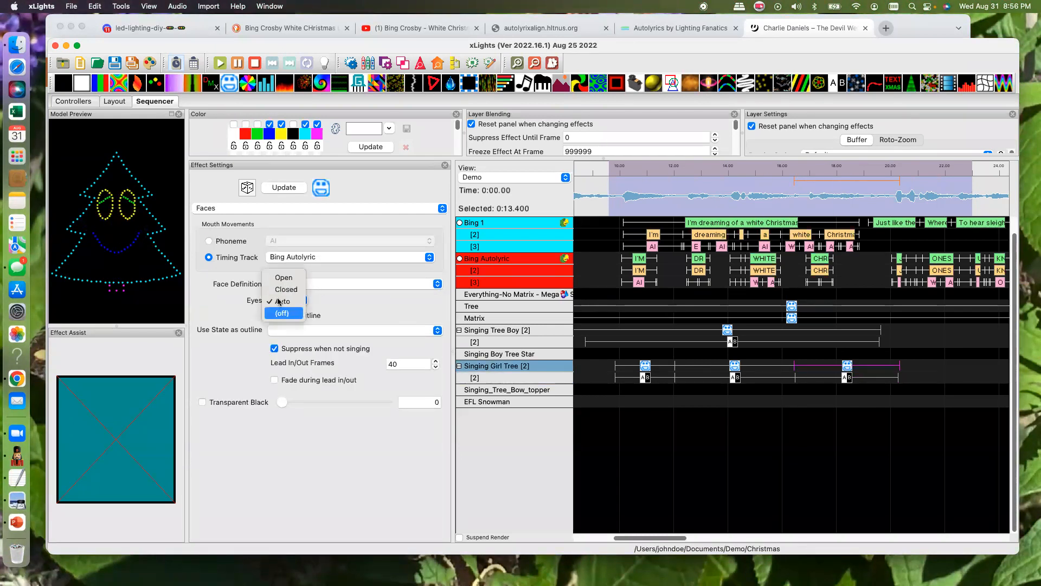
{"action": "left_click", "coordinate": [282, 313]}
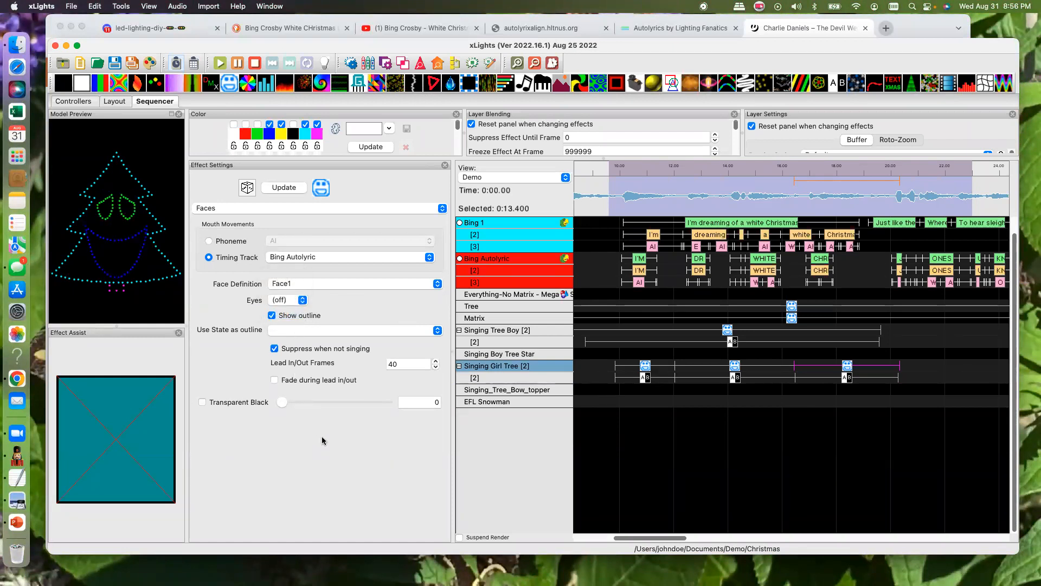
{"action": "left_click", "coordinate": [734, 367]}
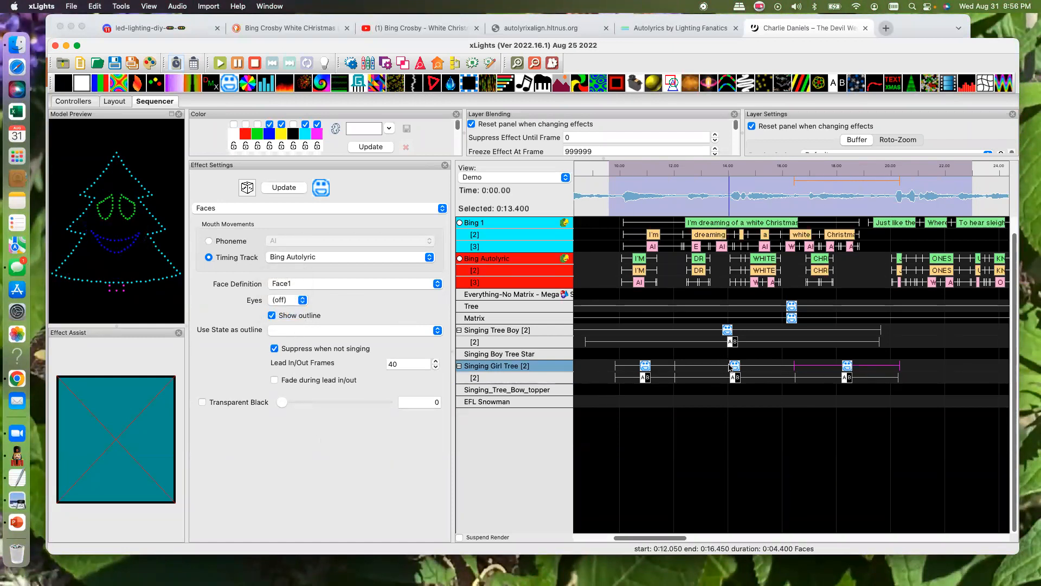
{"action": "left_click", "coordinate": [302, 301]}
{"action": "left_click", "coordinate": [285, 314]}
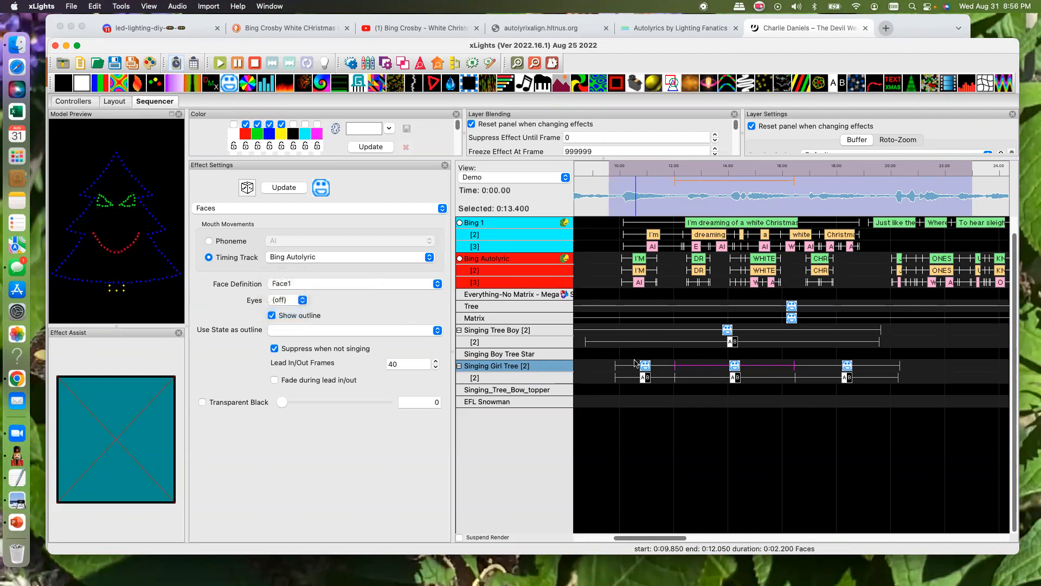
{"action": "left_click_drag", "start_coordinate": [641, 366], "coordinate": [638, 366]}
{"action": "left_click", "coordinate": [302, 300]}
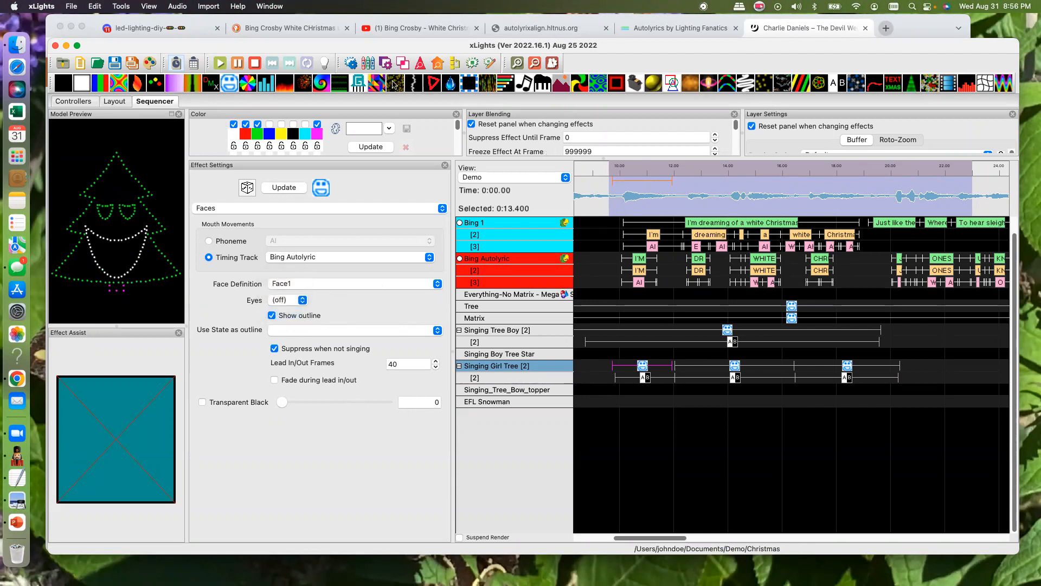
- Play back the selected time range to review the singing faces with their eye states
{"action": "left_click", "coordinate": [220, 64]}
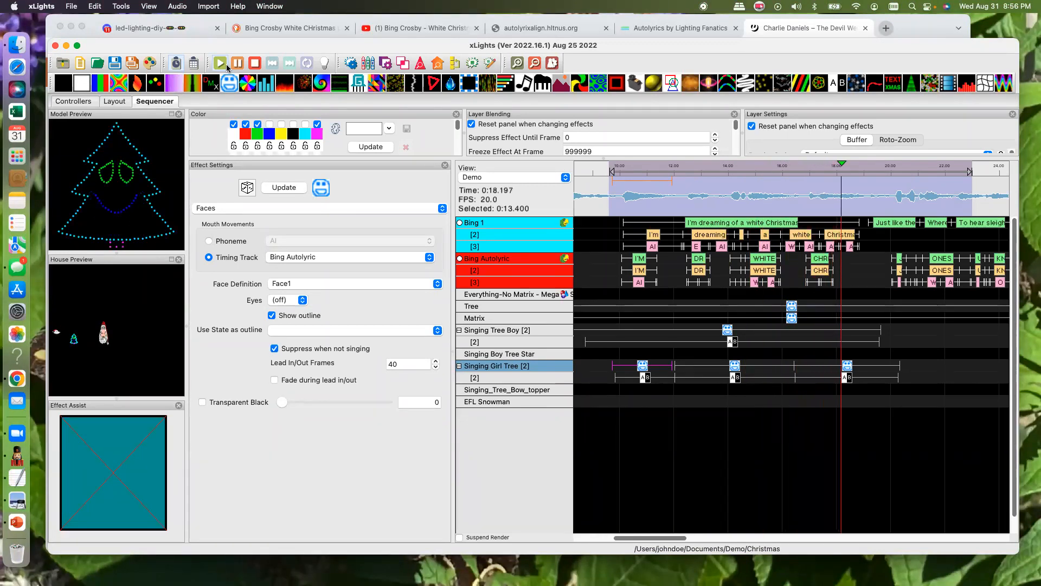
{"action": "left_click", "coordinate": [237, 65]}
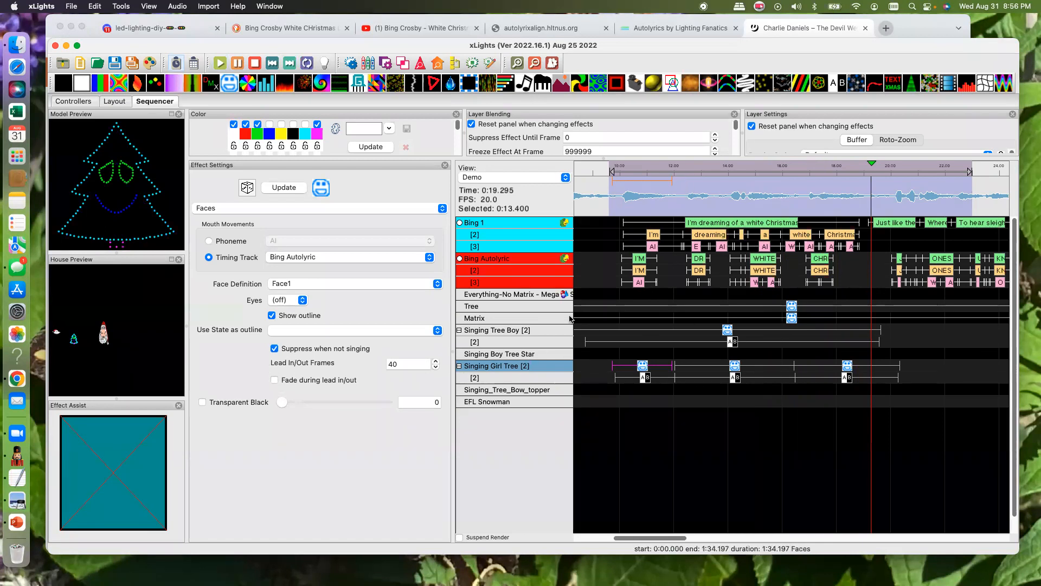
- Check the Matrix model's State definitions in the layout and return to the sequence
{"action": "left_click", "coordinate": [792, 319]}
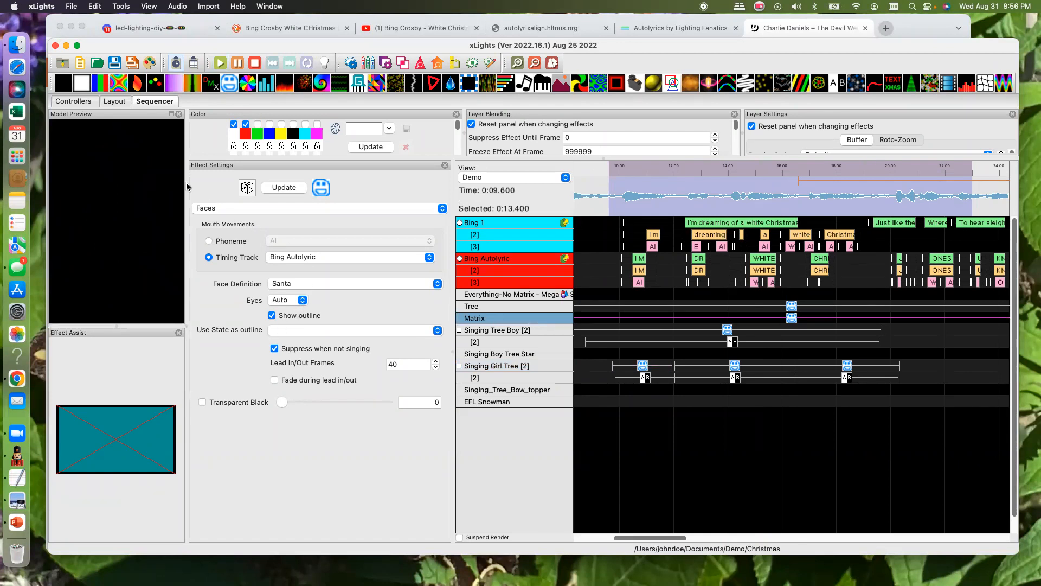
{"action": "left_click", "coordinate": [110, 102]}
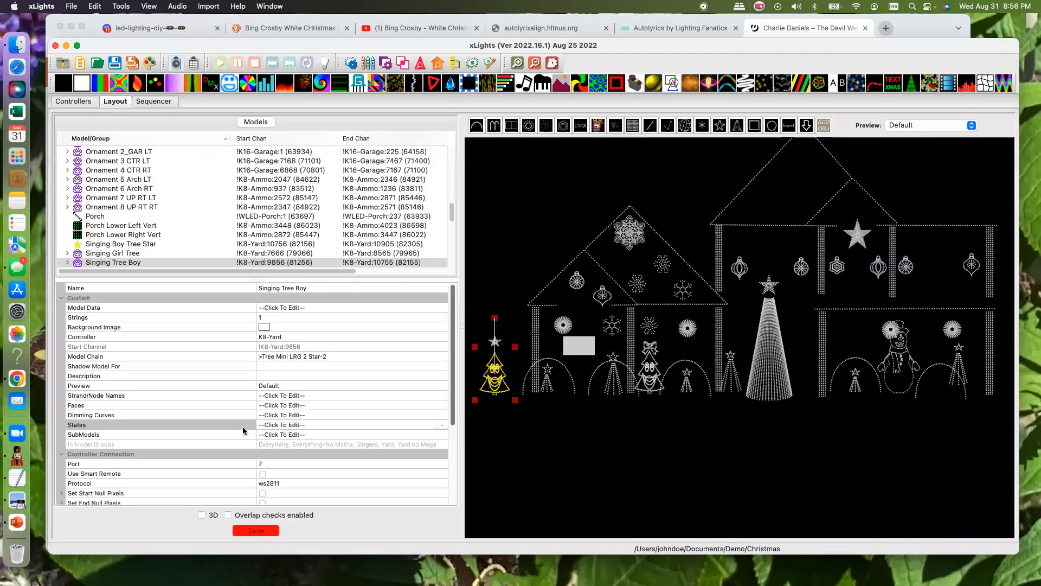
{"action": "left_click", "coordinate": [581, 344]}
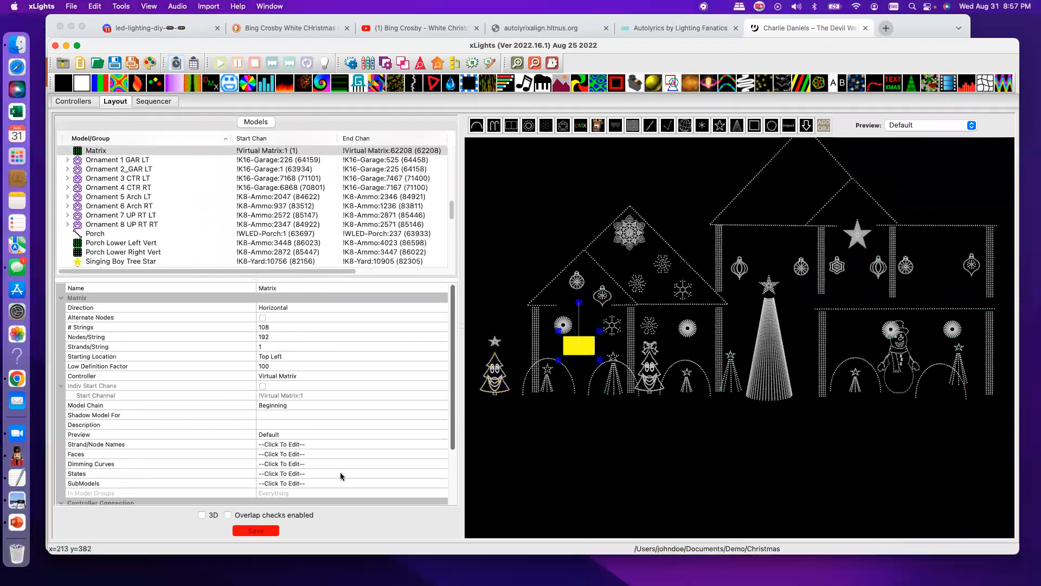
{"action": "left_click", "coordinate": [368, 474]}
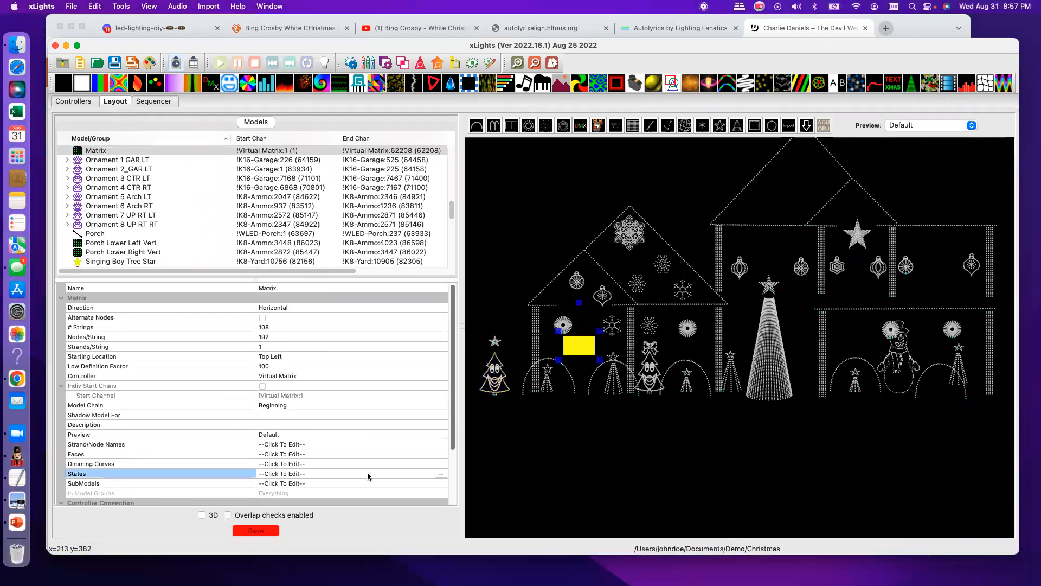
{"action": "left_click", "coordinate": [442, 476]}
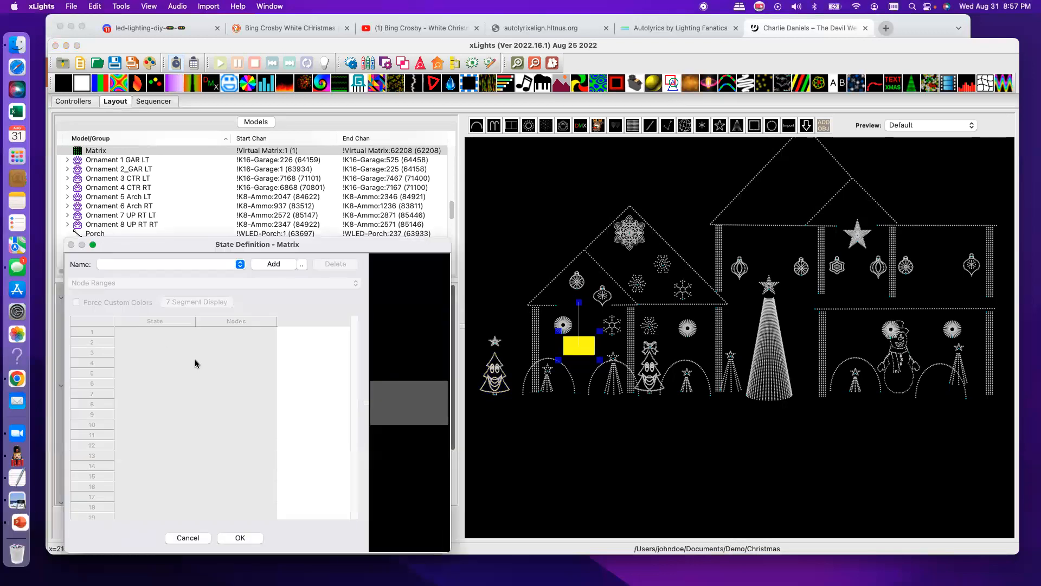
{"action": "left_click", "coordinate": [187, 537]}
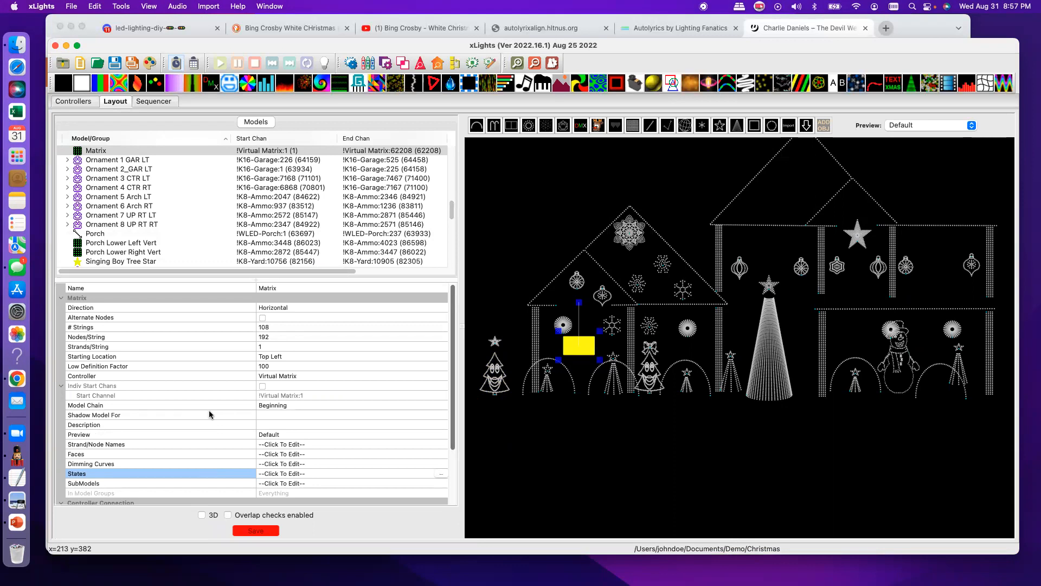
{"action": "left_click", "coordinate": [157, 101]}
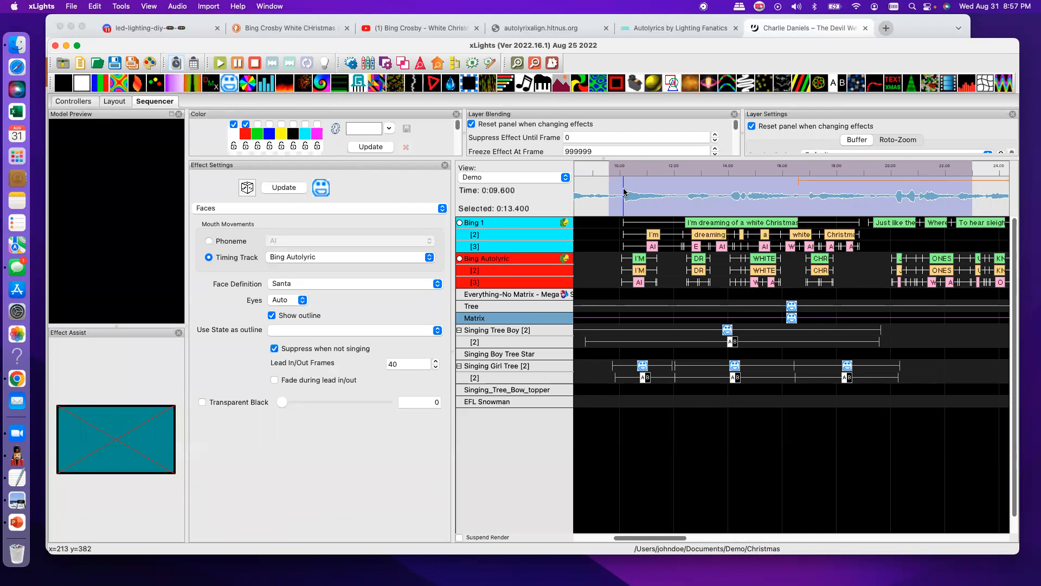
- Switch to Chrome and search the web for "Phoenemos" in a new tab
{"action": "left_click", "coordinate": [883, 31]}
{"action": "left_click", "coordinate": [884, 29]}
{"action": "left_click", "coordinate": [373, 277]}
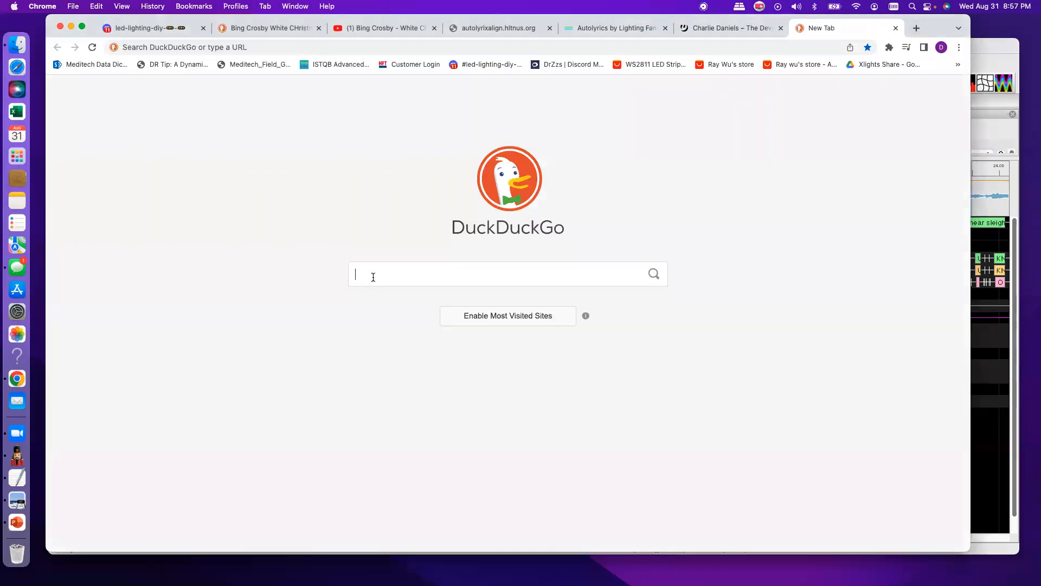
{"action": "type", "text": "Phoen"}
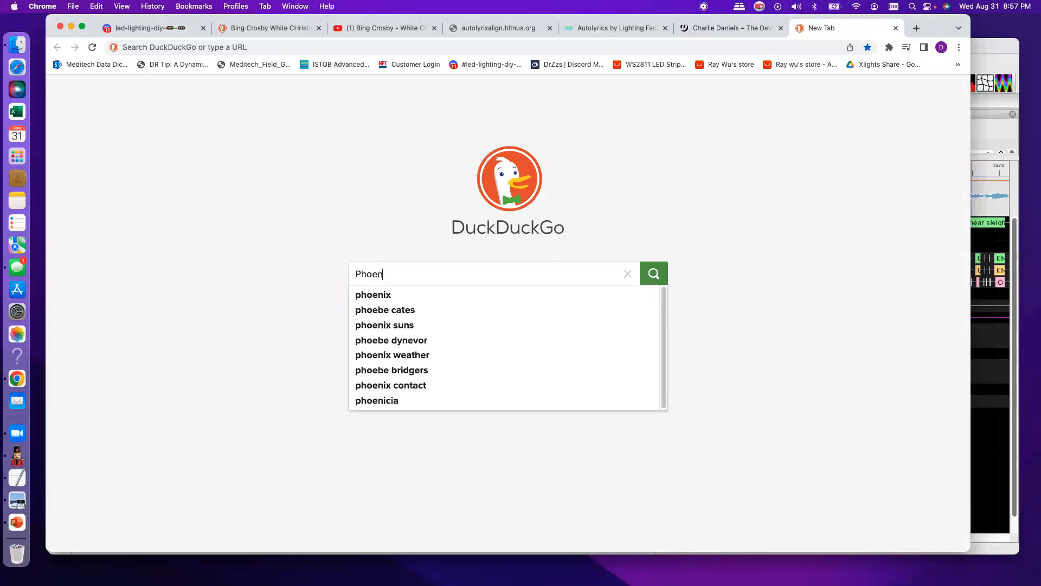
{"action": "type", "text": "emos"}
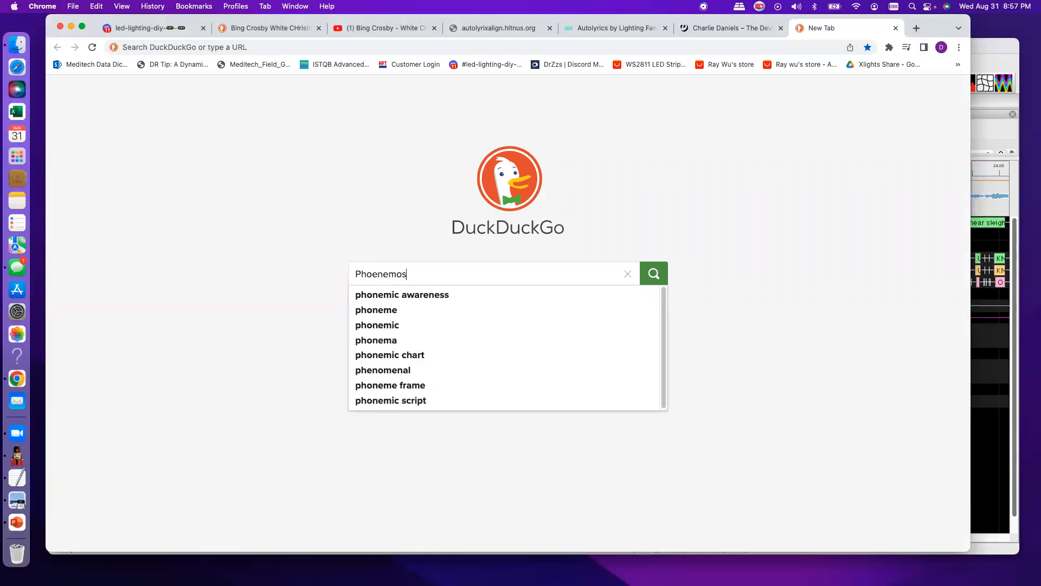
{"action": "key", "text": "Return"}
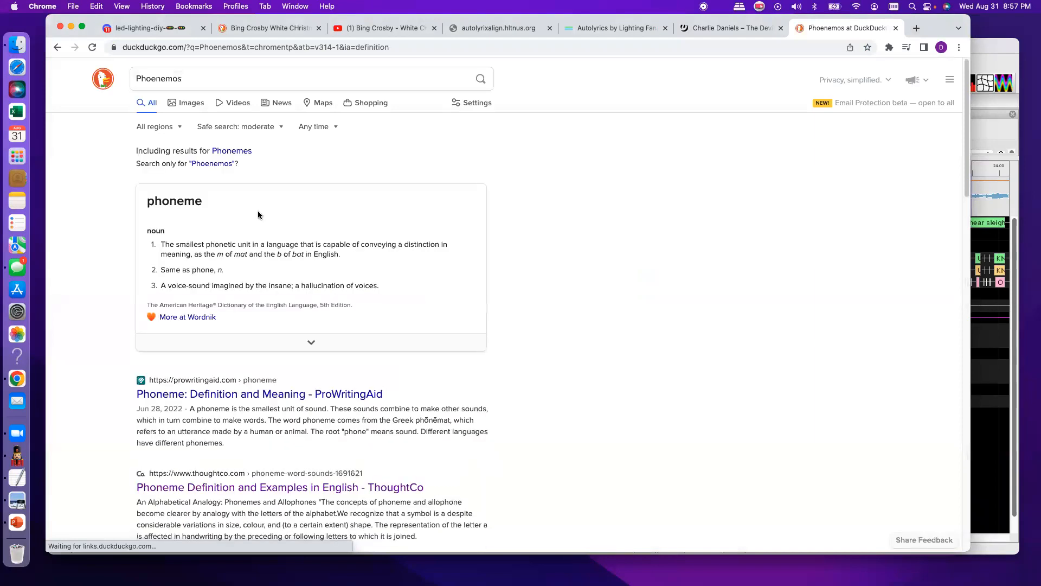
- Open the ProWritingAid article on phonemes and examine its explanation of phonemes and graphemes
{"action": "left_click", "coordinate": [259, 400]}
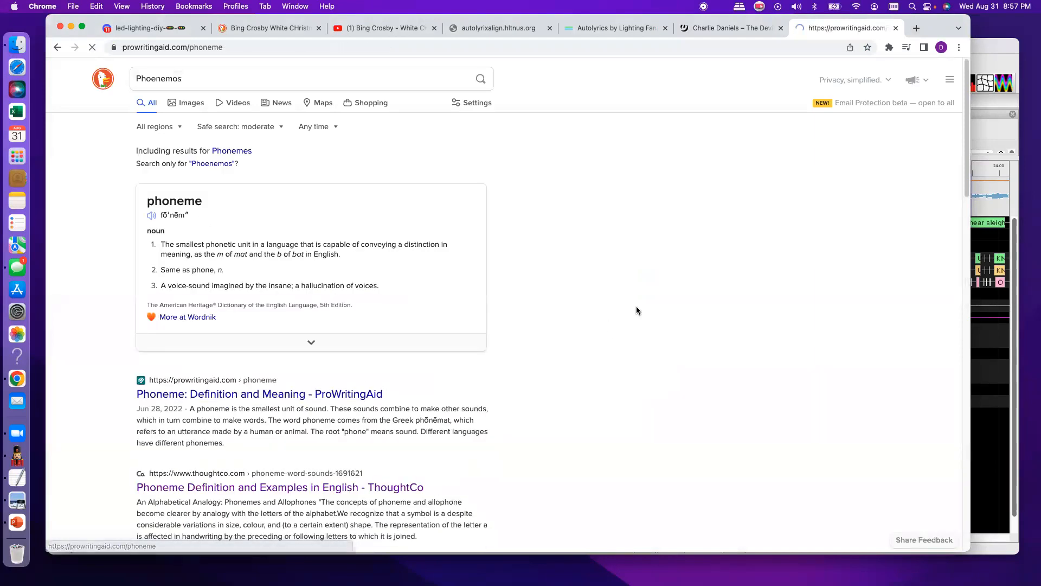
{"action": "scroll", "coordinate": [616, 308], "scroll_direction": "down", "scroll_amount": 15}
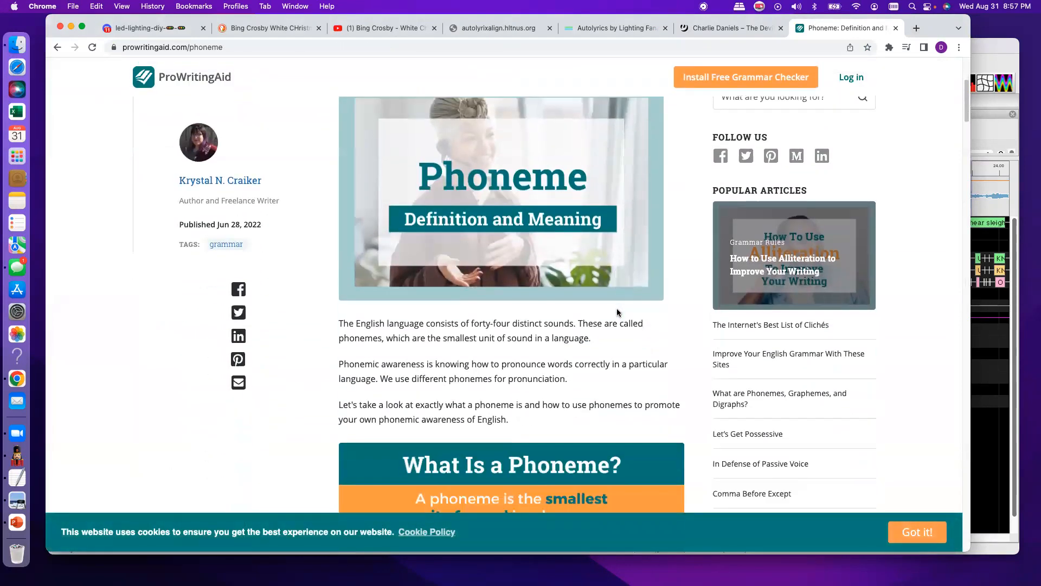
{"action": "scroll", "coordinate": [616, 308], "scroll_direction": "down", "scroll_amount": 5}
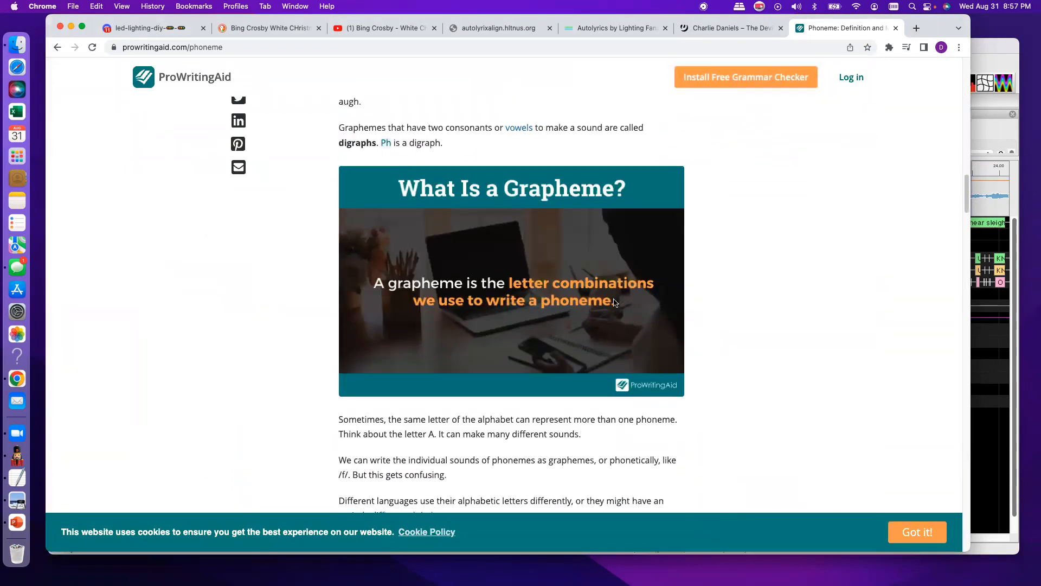
{"action": "scroll", "coordinate": [616, 308], "scroll_direction": "up", "scroll_amount": 12}
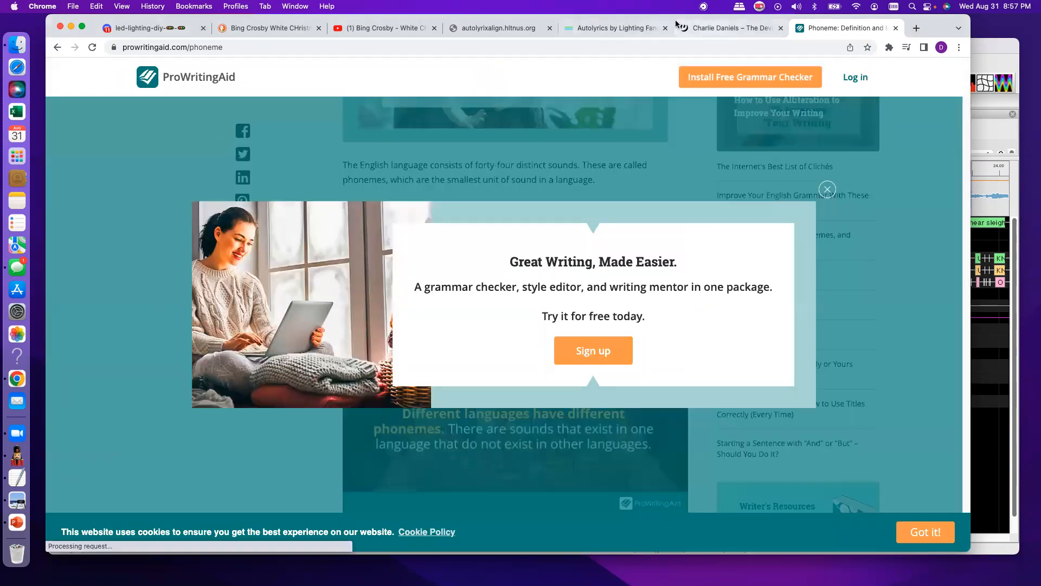
- Return to xLights, select about 2.8 s of the waveform around the first "I'm" lyric, and play that range
{"action": "left_click", "coordinate": [987, 69]}
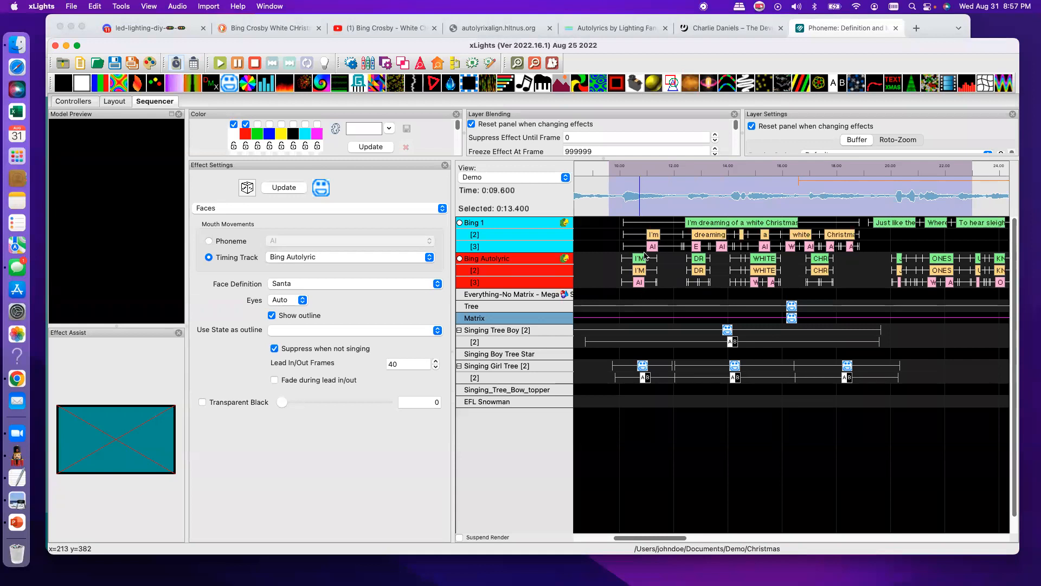
{"action": "left_click", "coordinate": [602, 203]}
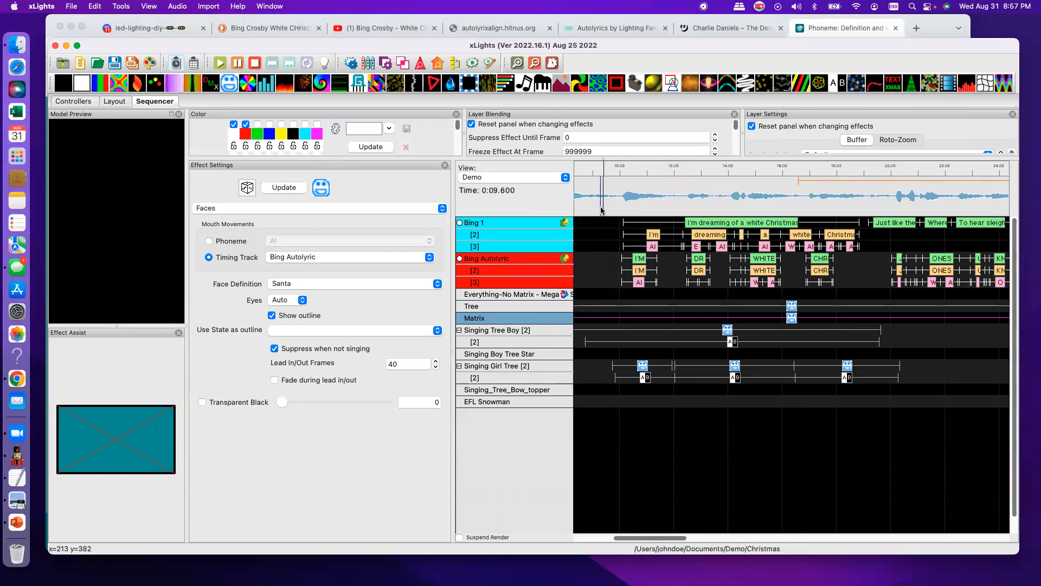
{"action": "left_click_drag", "start_coordinate": [607, 203], "coordinate": [684, 204]}
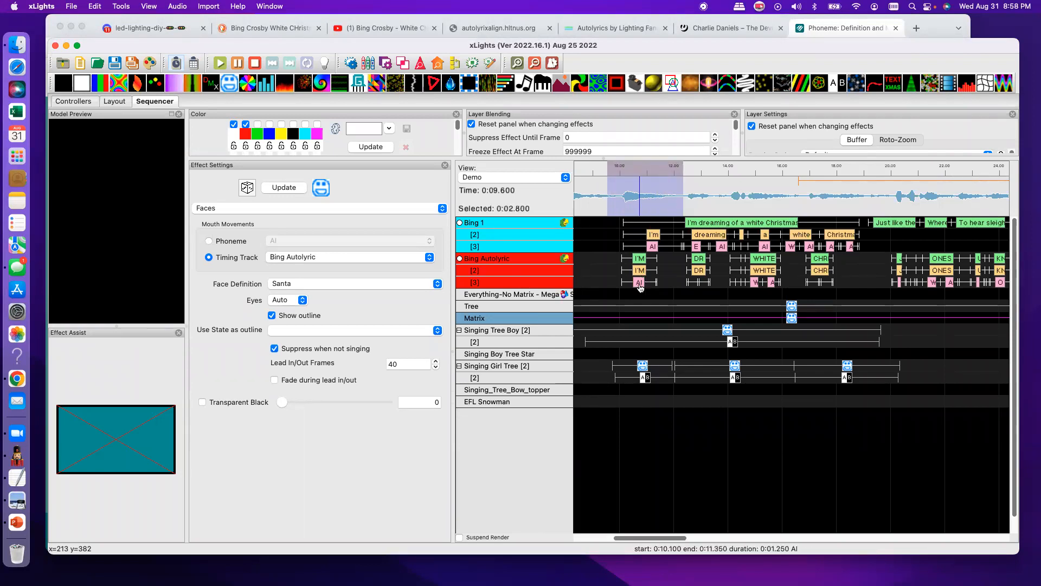
{"action": "left_click", "coordinate": [220, 64]}
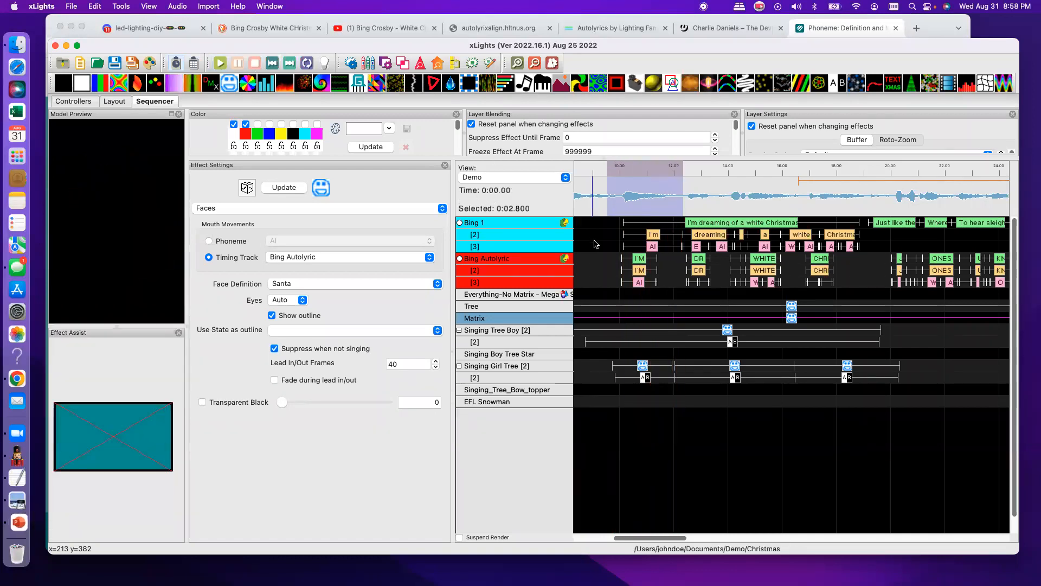
- Inspect the label of the first AI phoneme in the Bing Autolyric track and its timing against the waveform
{"action": "double_click", "coordinate": [639, 283]}
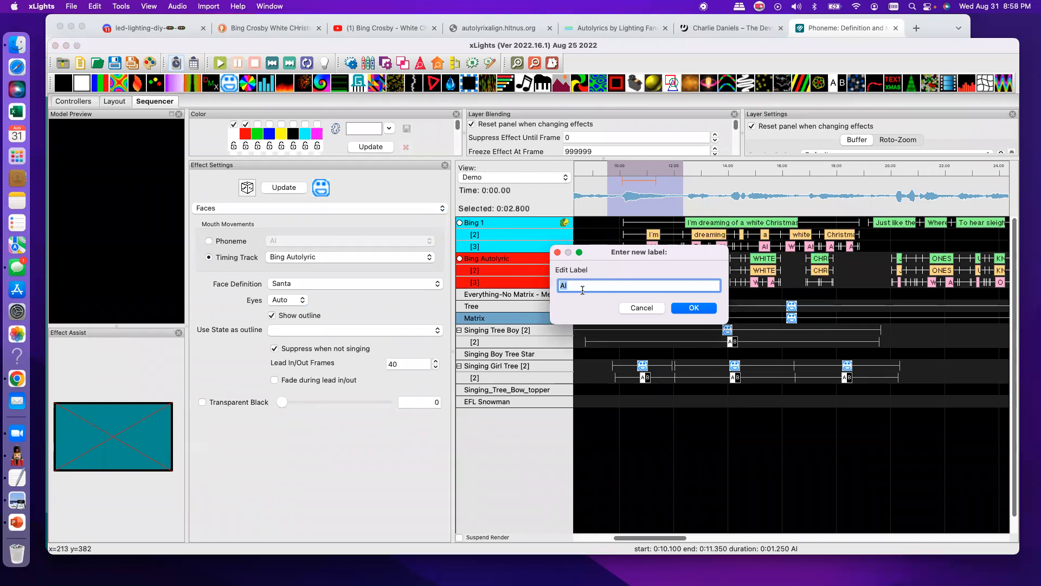
{"action": "left_click", "coordinate": [650, 310]}
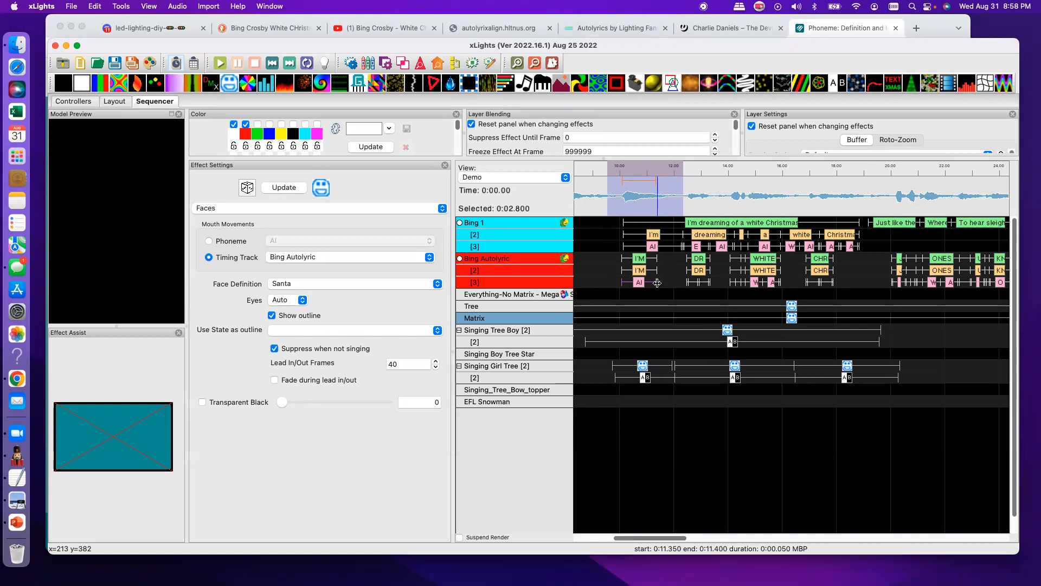
{"action": "left_click", "coordinate": [517, 64]}
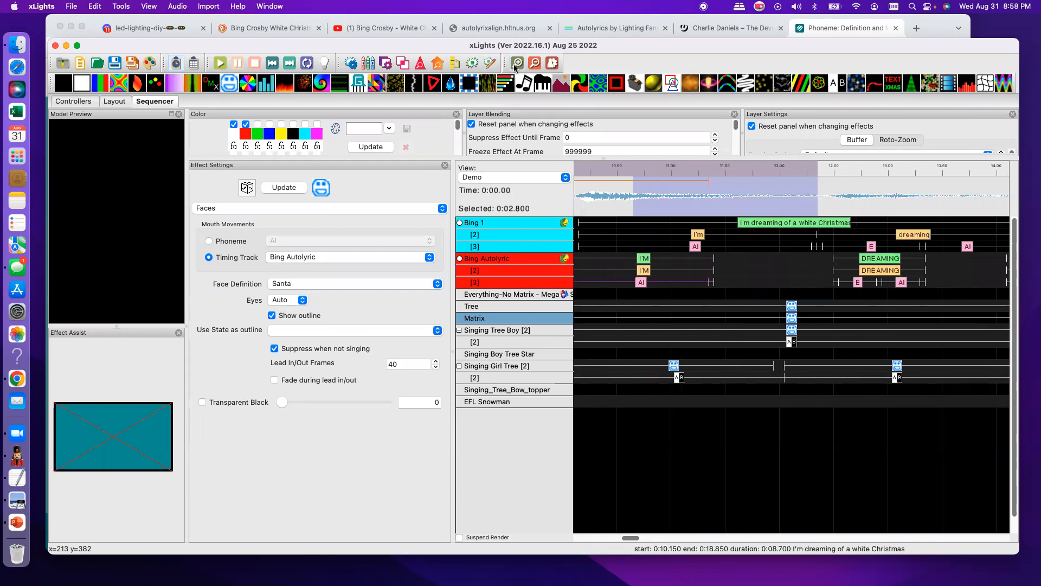
- Extend the end of the MBP phoneme under the first I'M in the Bing Autolyric track to 11.55 s
{"action": "left_click", "coordinate": [516, 64]}
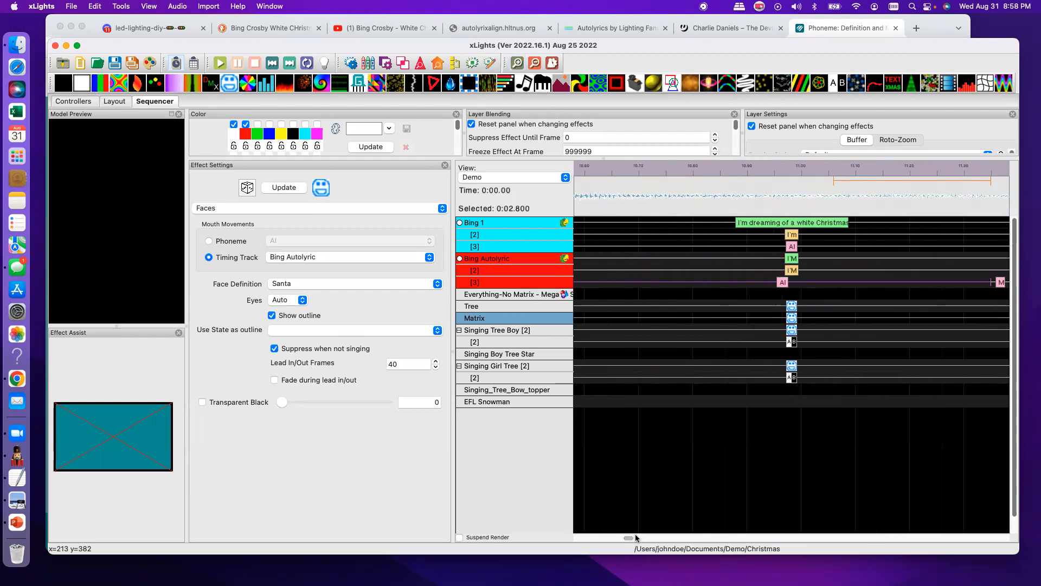
{"action": "left_click_drag", "start_coordinate": [632, 538], "coordinate": [634, 539]}
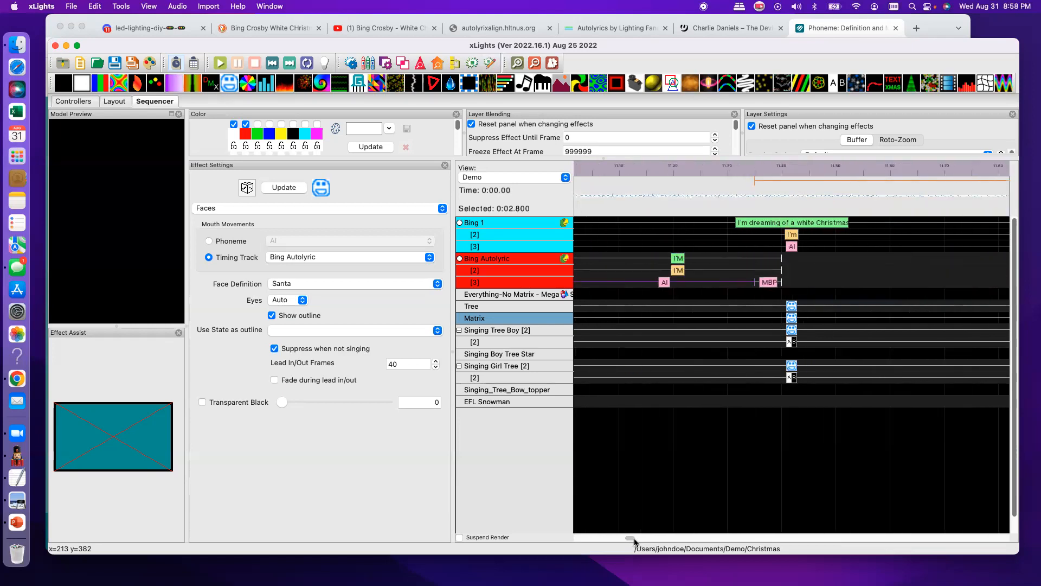
{"action": "left_click", "coordinate": [769, 286]}
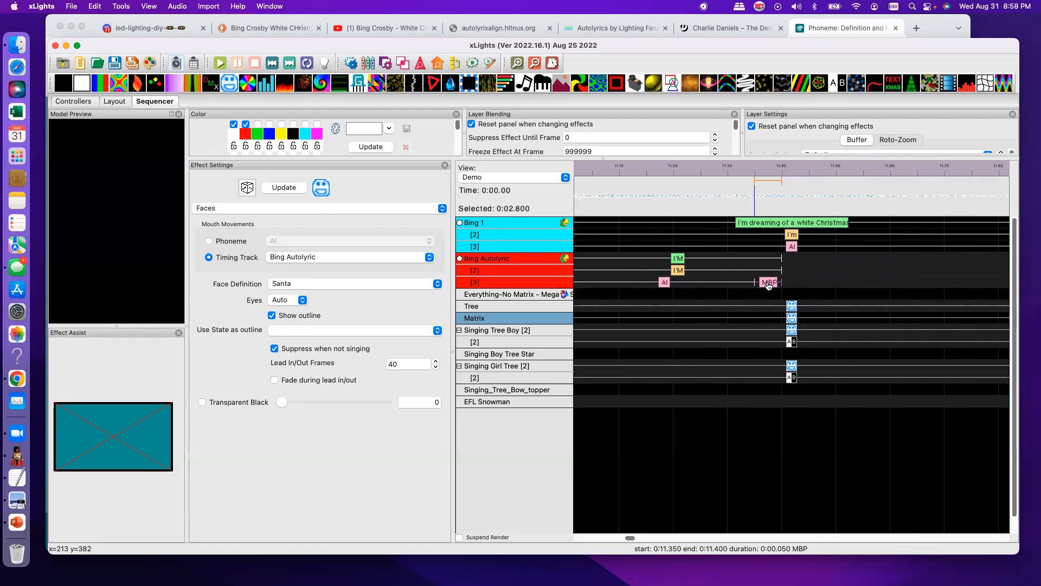
{"action": "left_click_drag", "start_coordinate": [782, 284], "coordinate": [871, 285]}
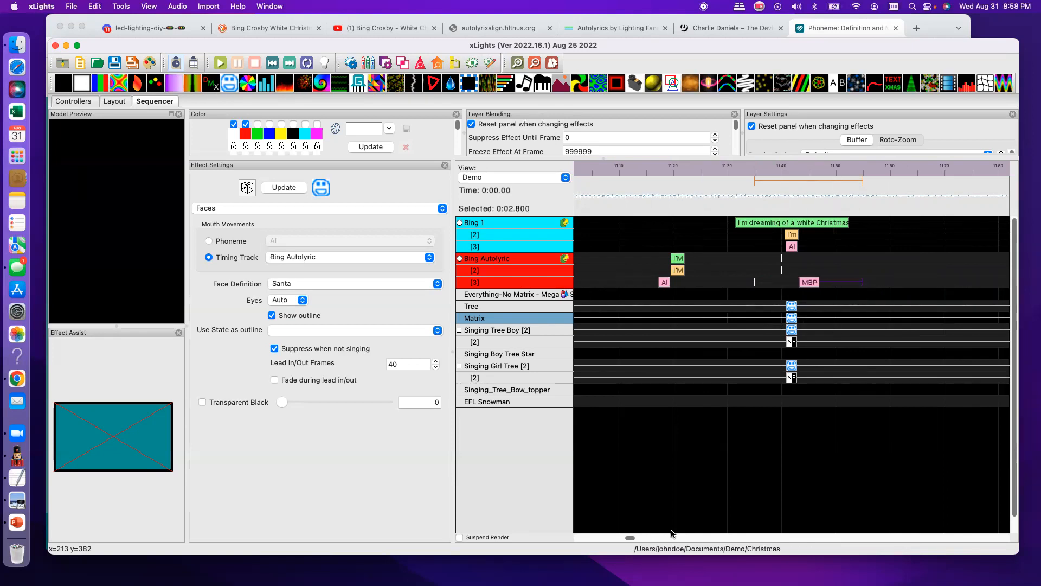
- Play the selected waveform range around I'M to check the lengthened MBP phoneme's timing
{"action": "left_click_drag", "start_coordinate": [627, 539], "coordinate": [627, 539]}
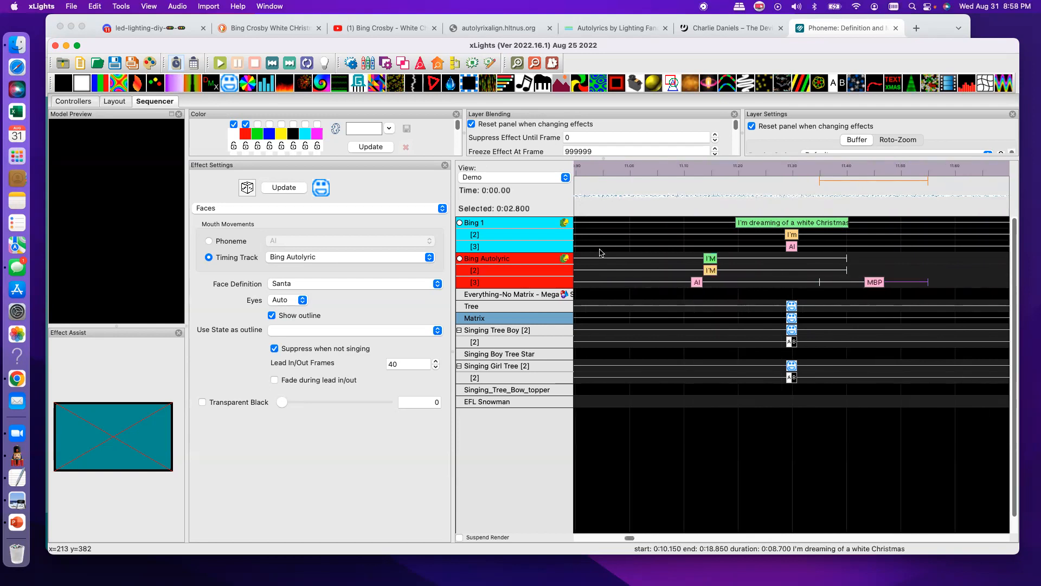
{"action": "left_click", "coordinate": [535, 64]}
{"action": "left_click", "coordinate": [535, 64]}
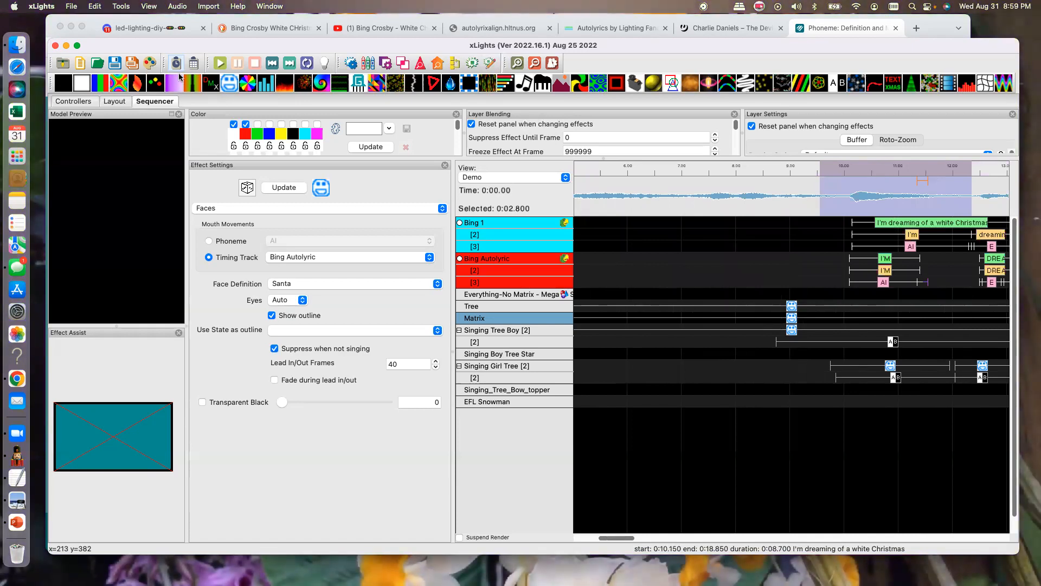
{"action": "left_click", "coordinate": [220, 64]}
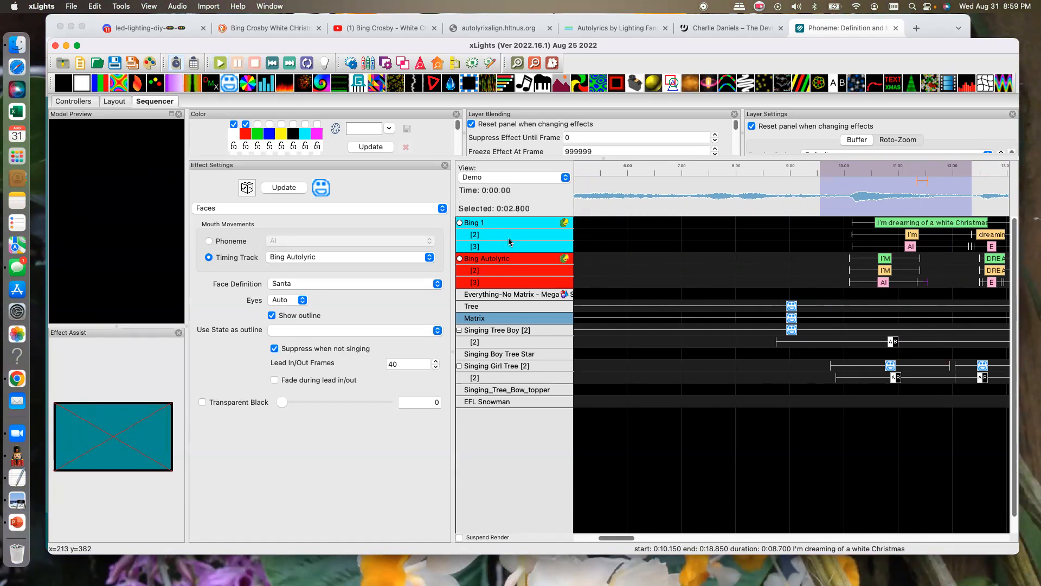
- Inspect the MBP phoneme's label without changing it, and shorten the phoneme to the end of I'M at 11.4 s
{"action": "left_click", "coordinate": [517, 63]}
{"action": "left_click", "coordinate": [517, 64]}
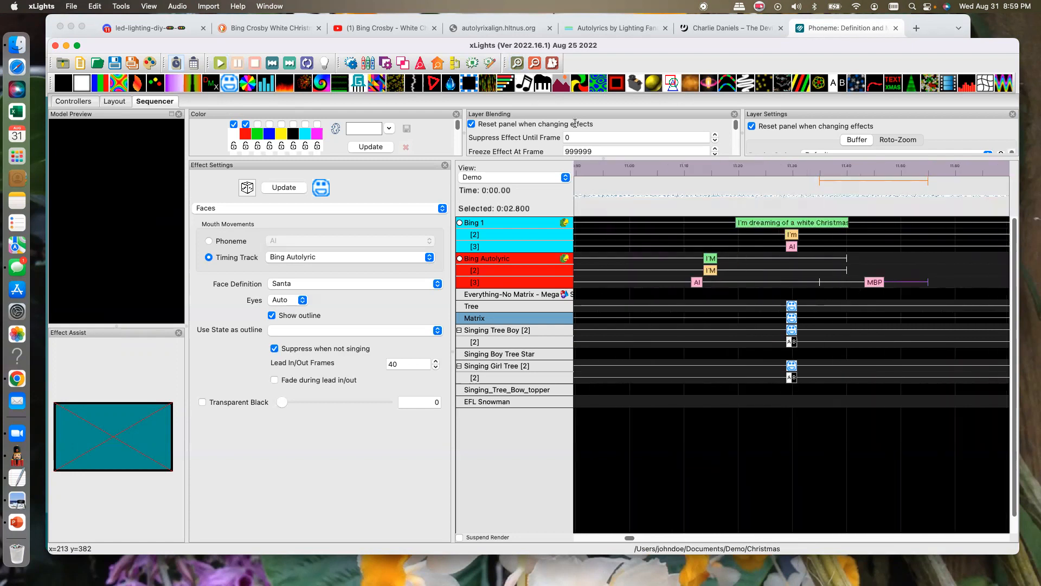
{"action": "double_click", "coordinate": [874, 282]}
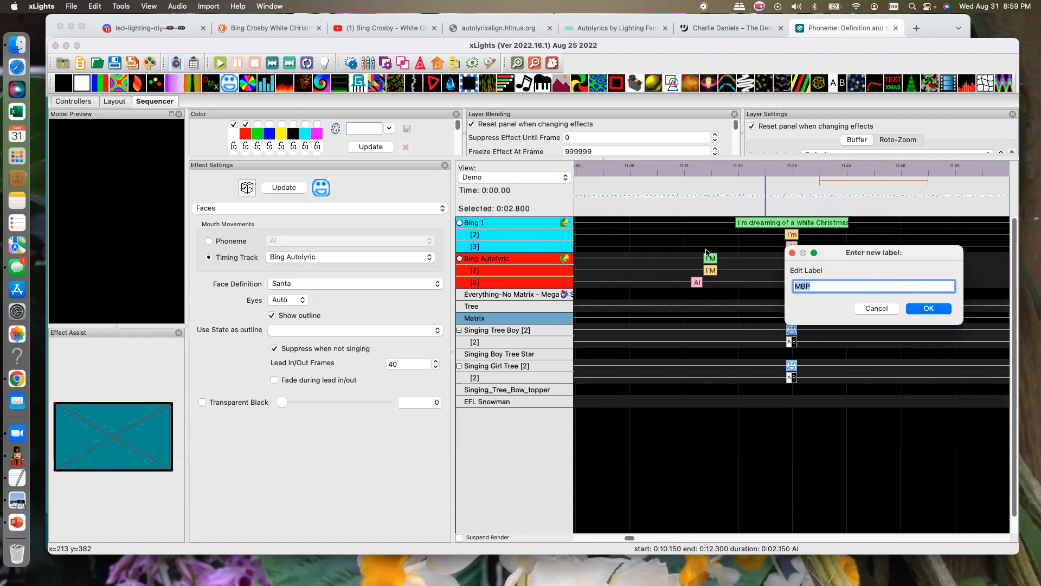
{"action": "left_click", "coordinate": [884, 311]}
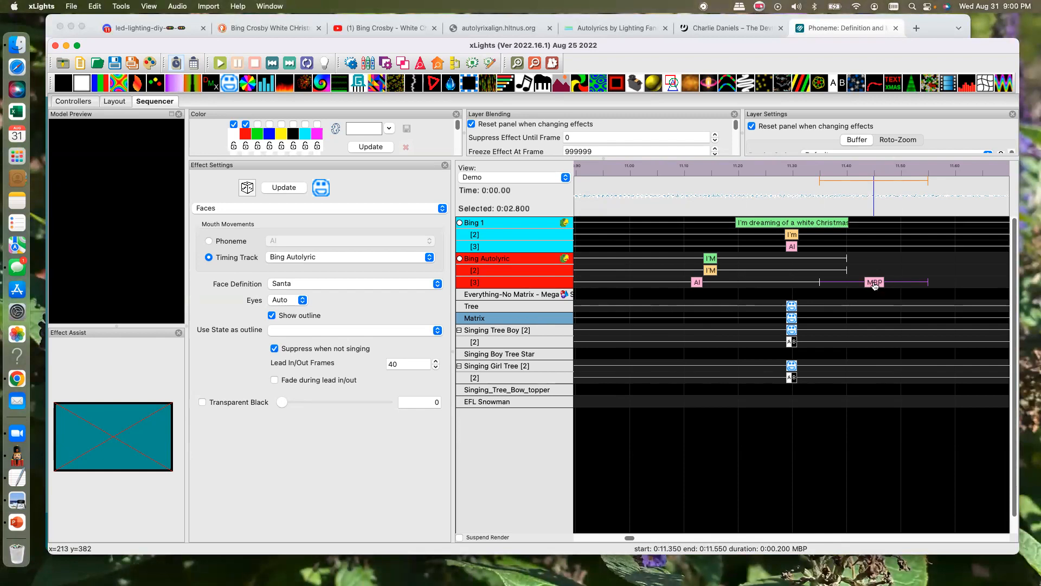
{"action": "left_click_drag", "start_coordinate": [928, 282], "coordinate": [847, 282]}
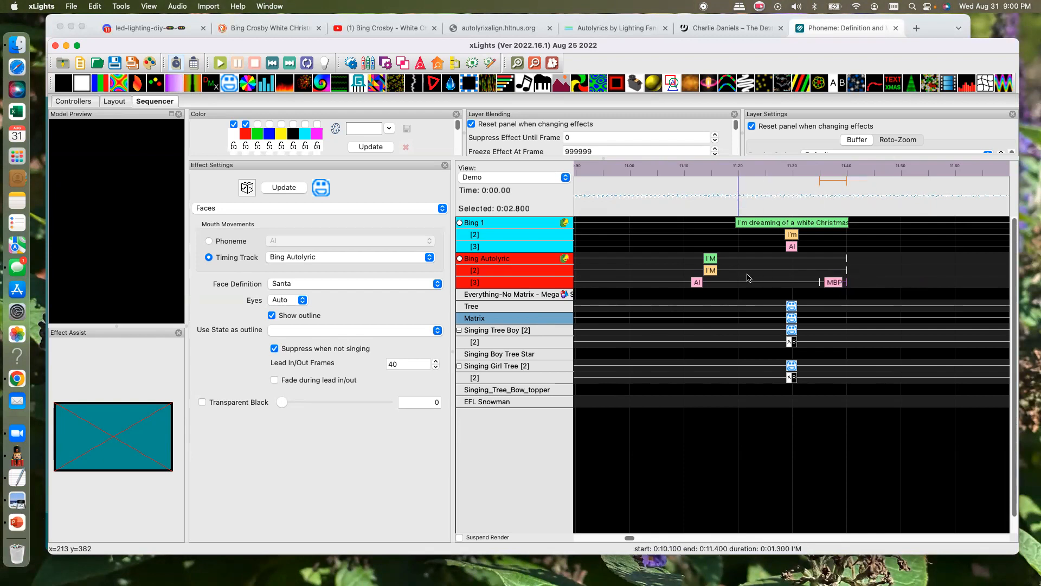
- Inspect the label of the first I'M word in the Bing Autolyric track and its placement in the phrase
{"action": "left_click", "coordinate": [708, 272]}
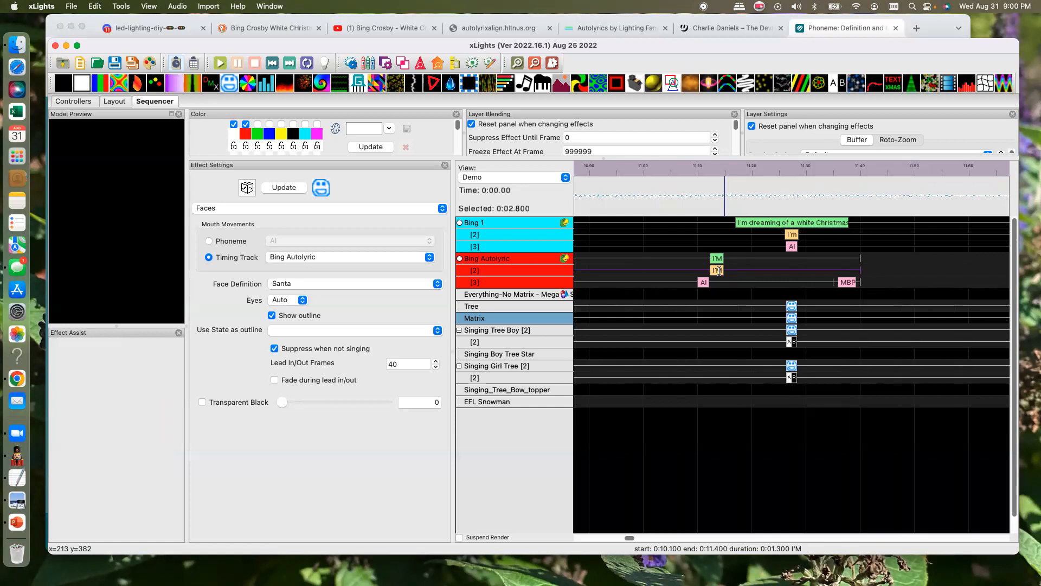
{"action": "double_click", "coordinate": [719, 271]}
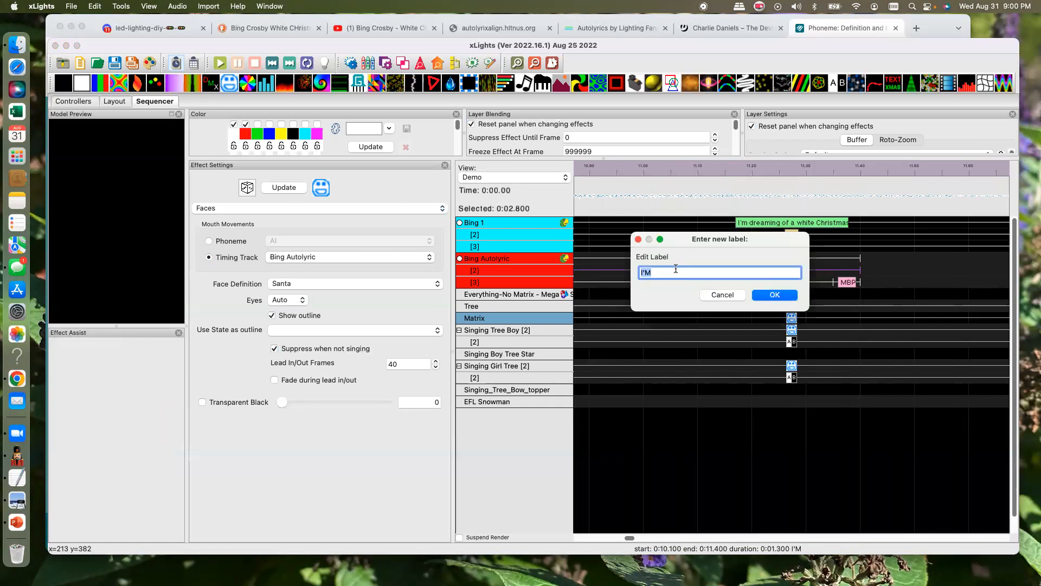
{"action": "left_click", "coordinate": [735, 294]}
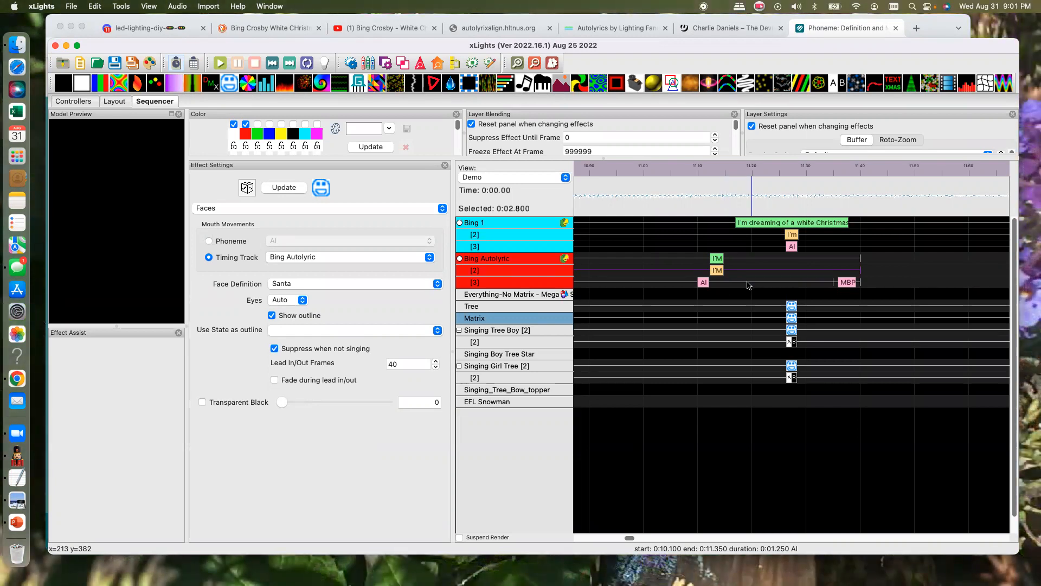
{"action": "left_click", "coordinate": [533, 64]}
{"action": "left_click", "coordinate": [532, 63]}
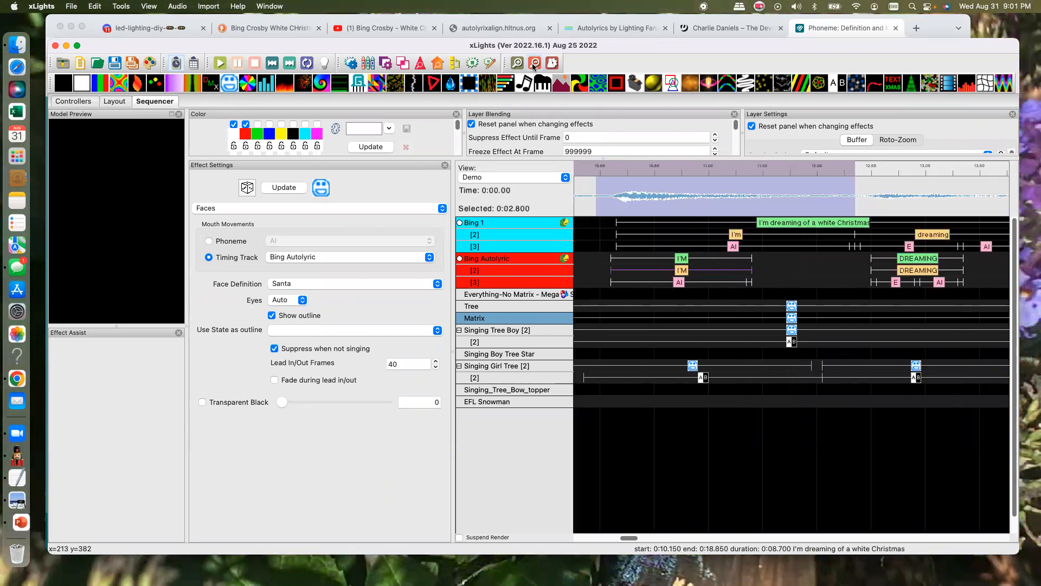
{"action": "left_click", "coordinate": [532, 63]}
{"action": "left_click", "coordinate": [533, 64]}
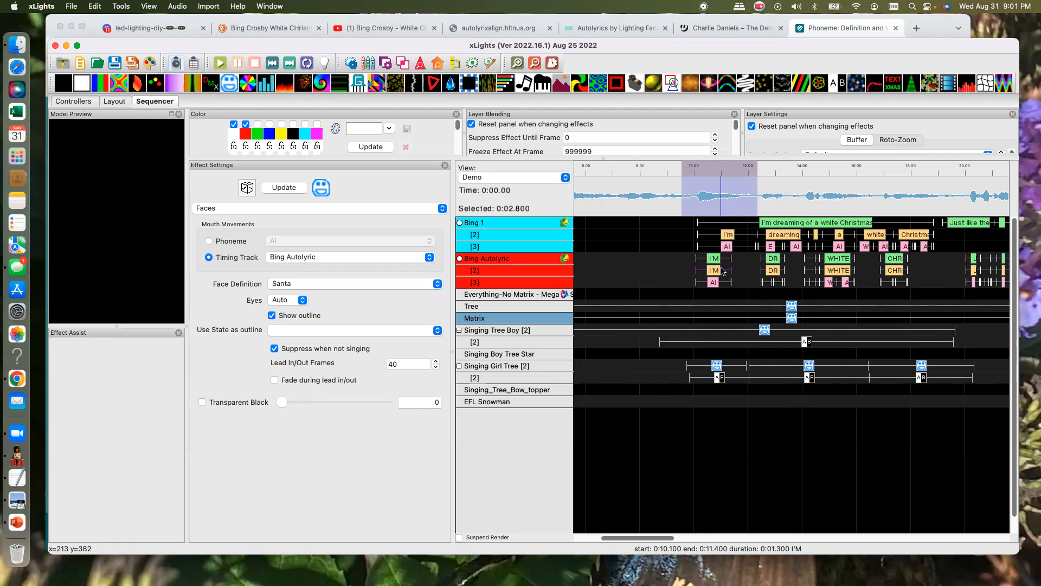
- Try to rename the Bing Autolyric timing track as Backup
{"action": "right_click", "coordinate": [507, 227]}
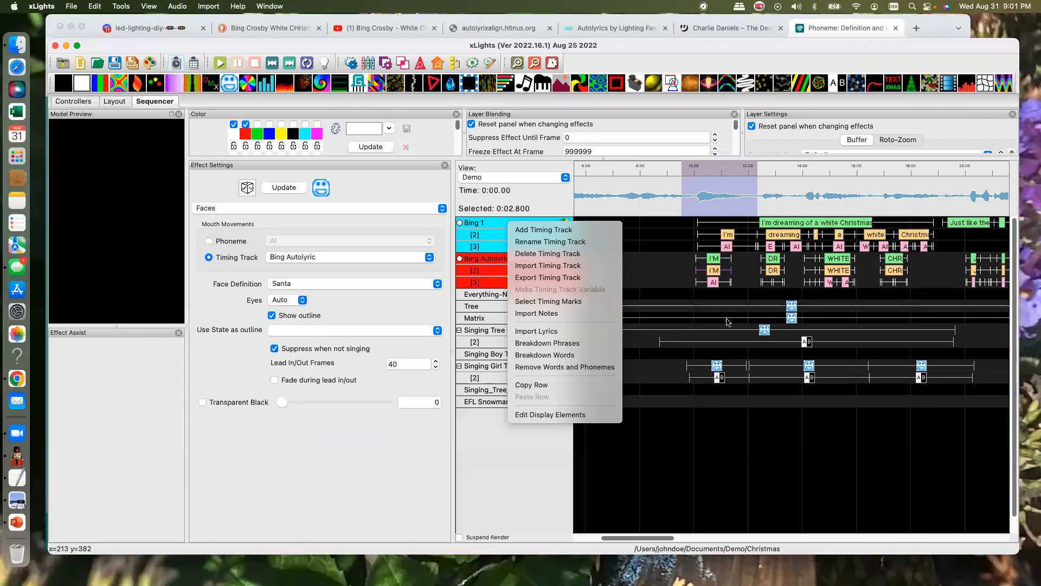
{"action": "left_click", "coordinate": [730, 463]}
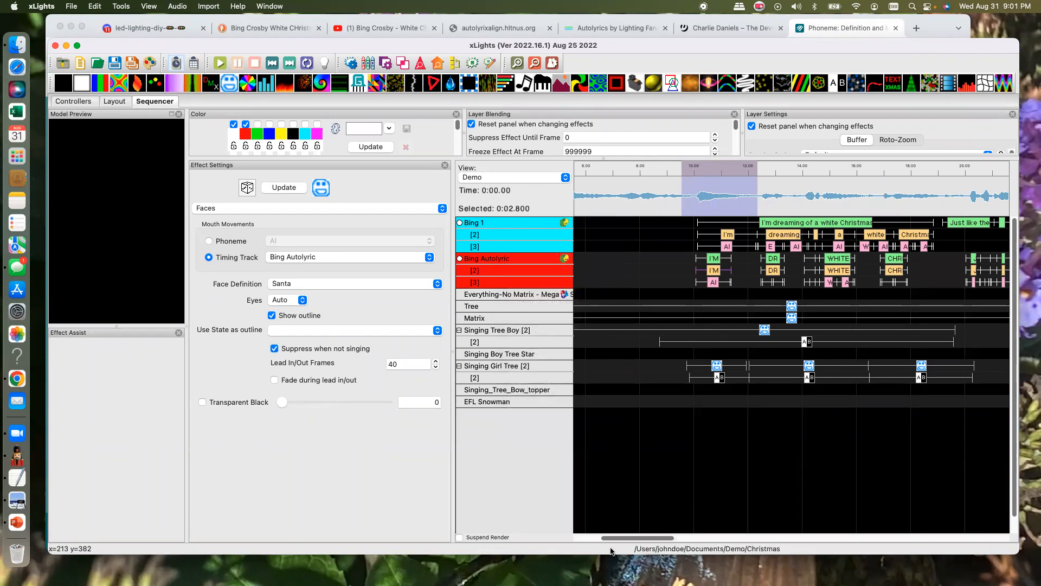
{"action": "mouse_move", "coordinate": [620, 537]}
{"action": "left_mouse_down"}
{"action": "mouse_move", "coordinate": [641, 543]}
{"action": "mouse_move", "coordinate": [631, 539]}
{"action": "left_mouse_up"}
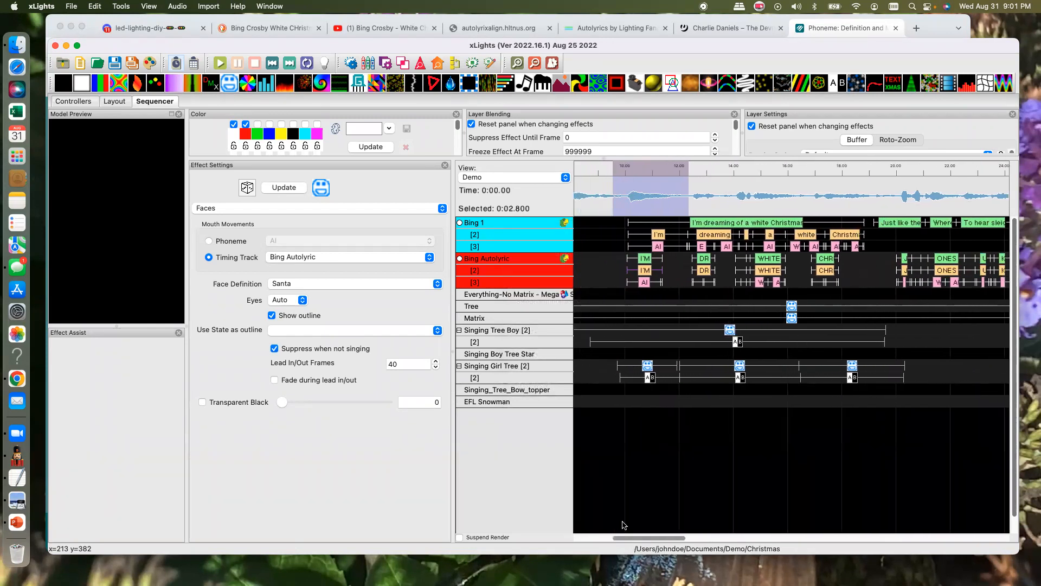
{"action": "right_click", "coordinate": [505, 262]}
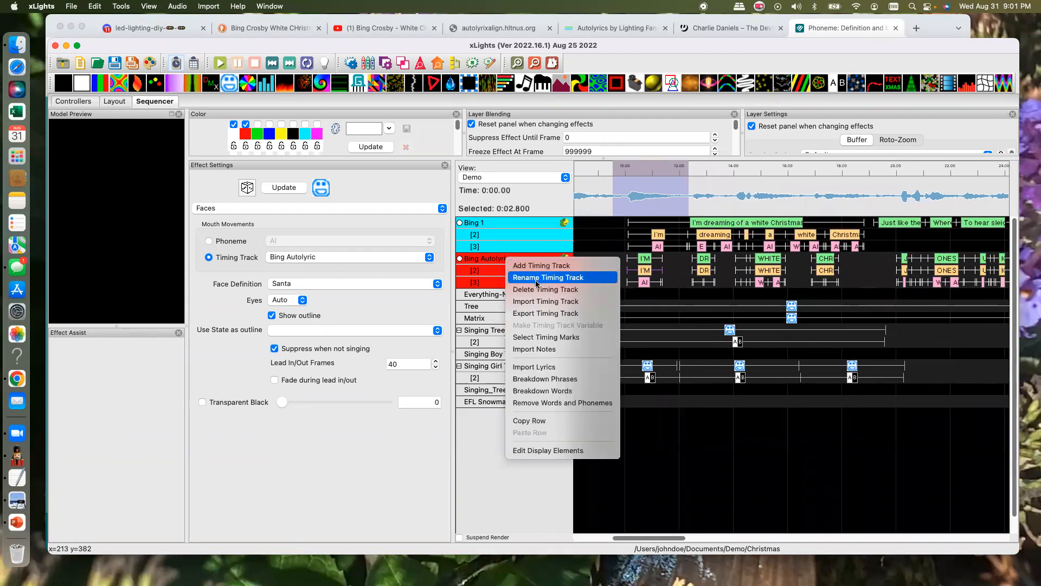
{"action": "left_click", "coordinate": [524, 261]}
{"action": "type", "text": "Backup"}
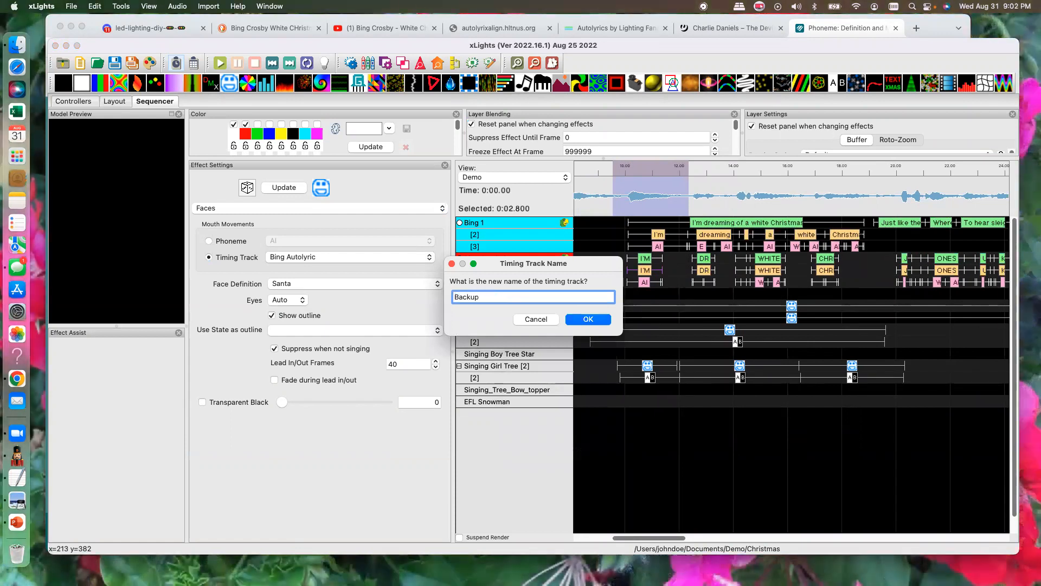
{"action": "key", "text": "Return"}
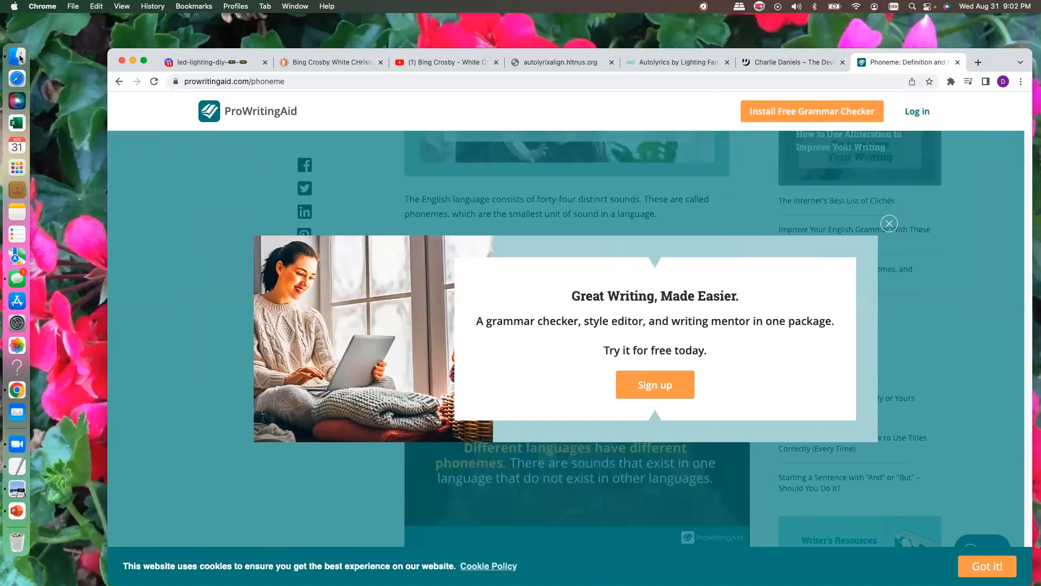
- Switch to Finder and launch xLights from the Applications folder, keeping the current Halloween show directory
{"action": "left_click", "coordinate": [24, 62]}
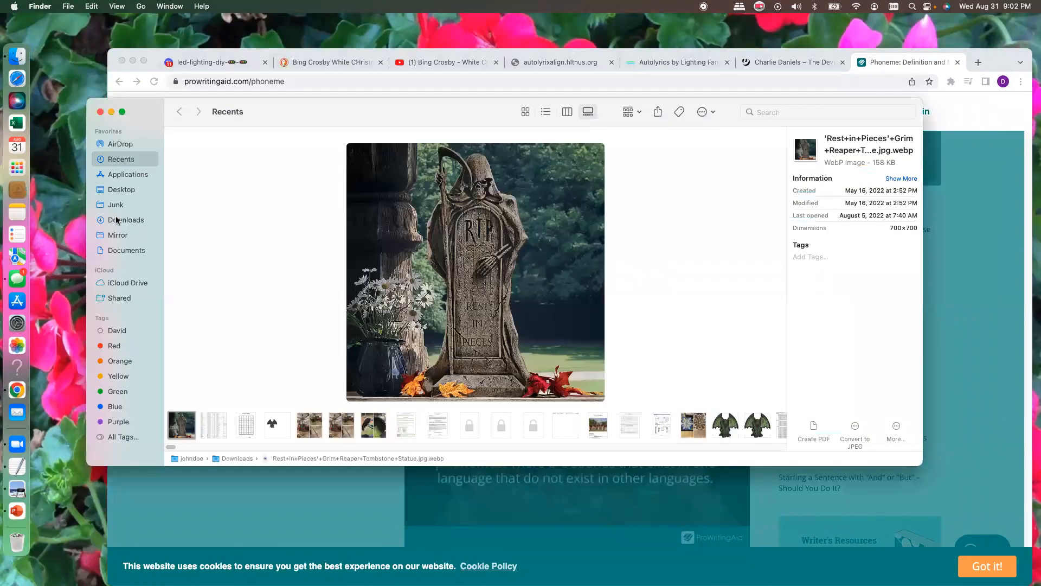
{"action": "left_click", "coordinate": [128, 176]}
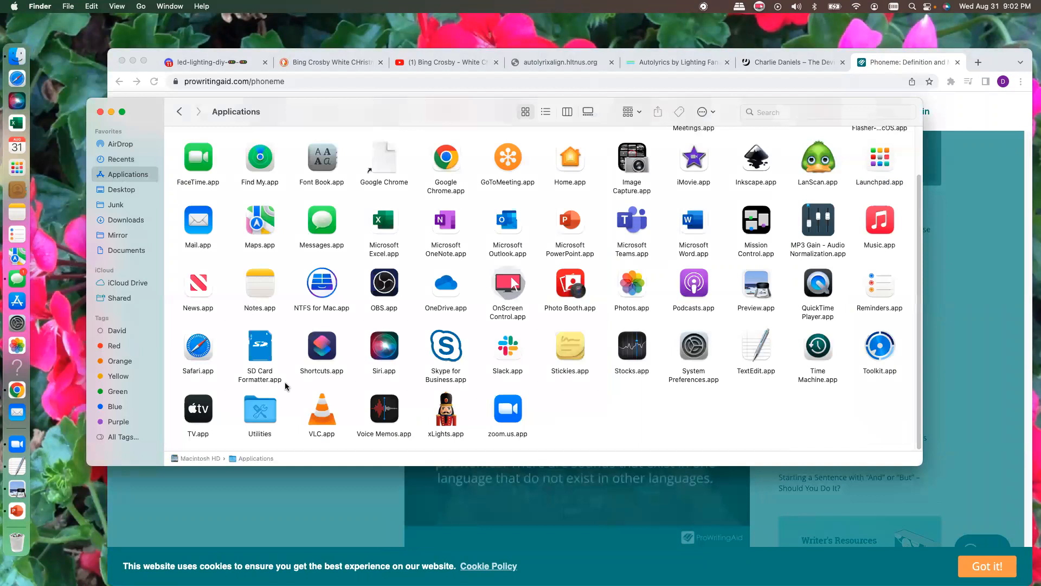
{"action": "left_click", "coordinate": [452, 418]}
{"action": "double_click", "coordinate": [451, 419]}
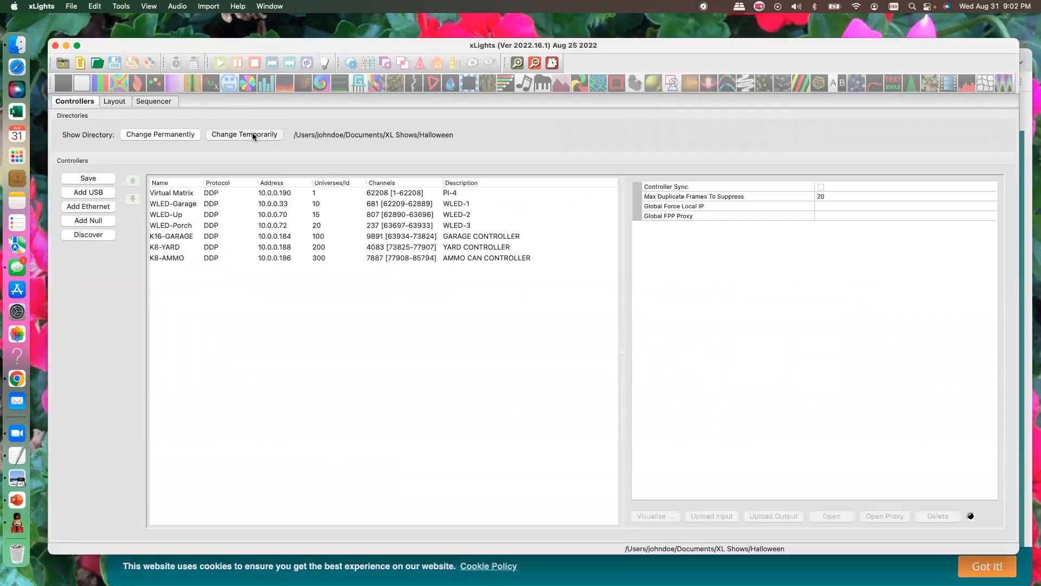
{"action": "left_click", "coordinate": [274, 138]}
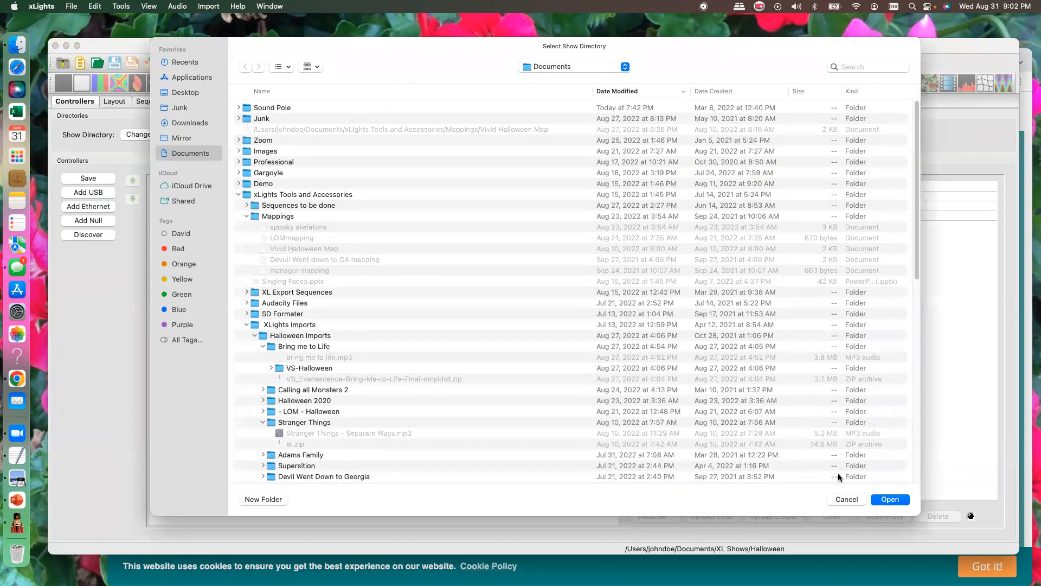
{"action": "left_click", "coordinate": [849, 498]}
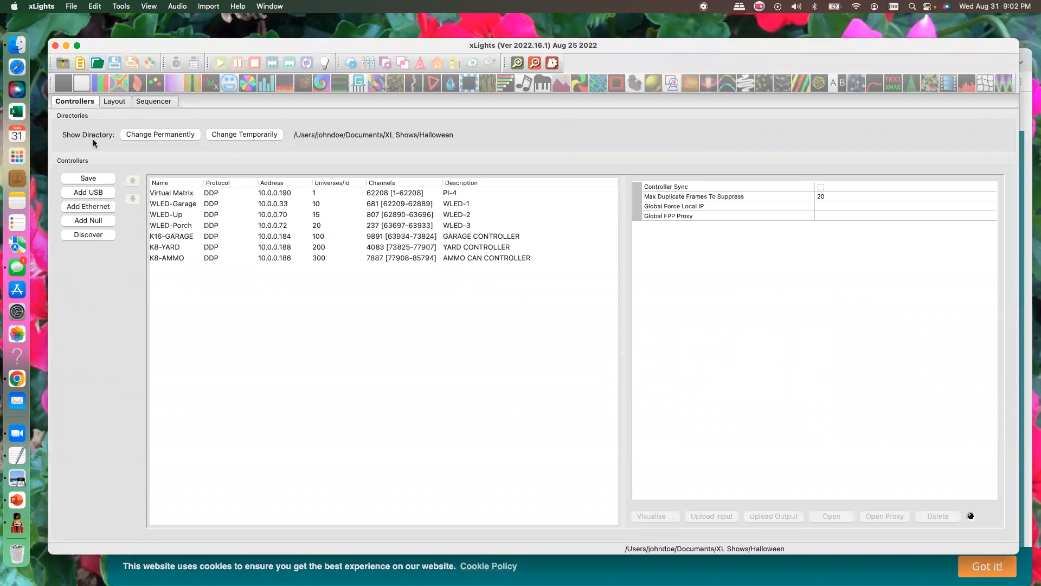
- Open the Time Warp.xsq sequence from the Sequences folder of the Halloween show directory
{"action": "key", "text": "super+o"}
{"action": "scroll", "coordinate": [429, 277], "scroll_direction": "down", "scroll_amount": 5}
{"action": "scroll", "coordinate": [429, 280], "scroll_direction": "down", "scroll_amount": 8}
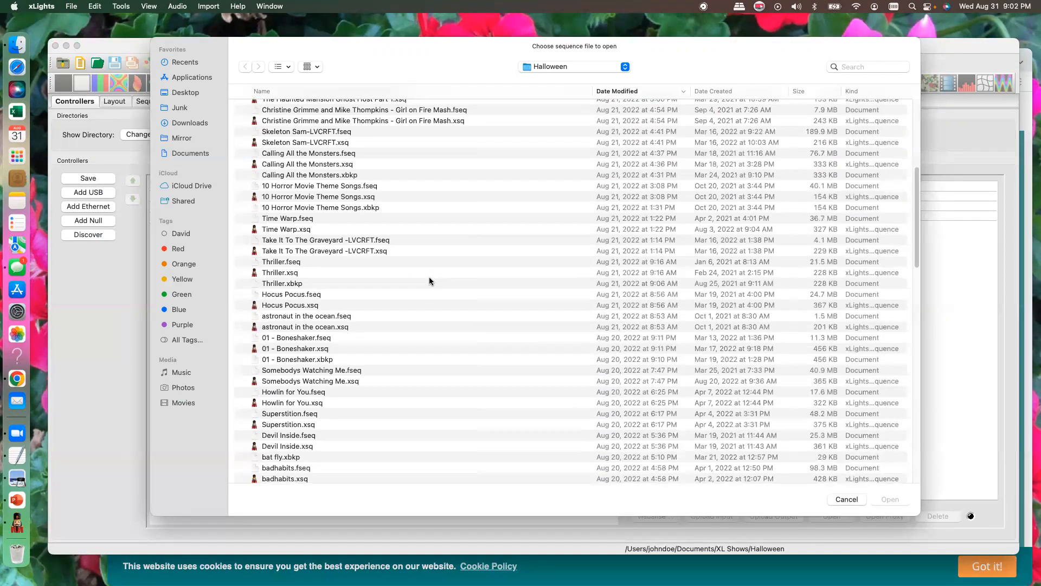
{"action": "scroll", "coordinate": [429, 281], "scroll_direction": "down", "scroll_amount": 7}
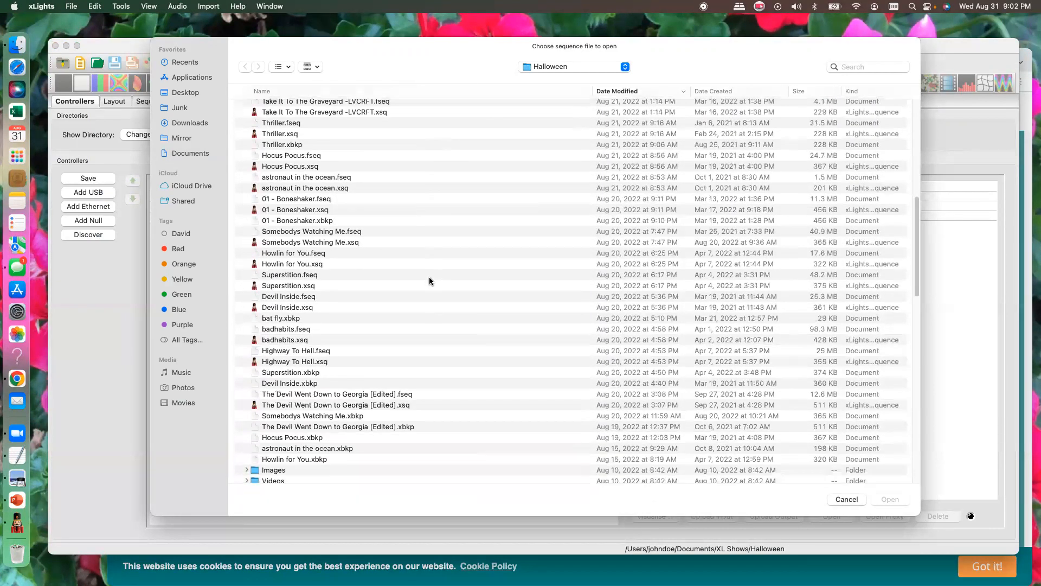
{"action": "scroll", "coordinate": [430, 280], "scroll_direction": "down", "scroll_amount": 8}
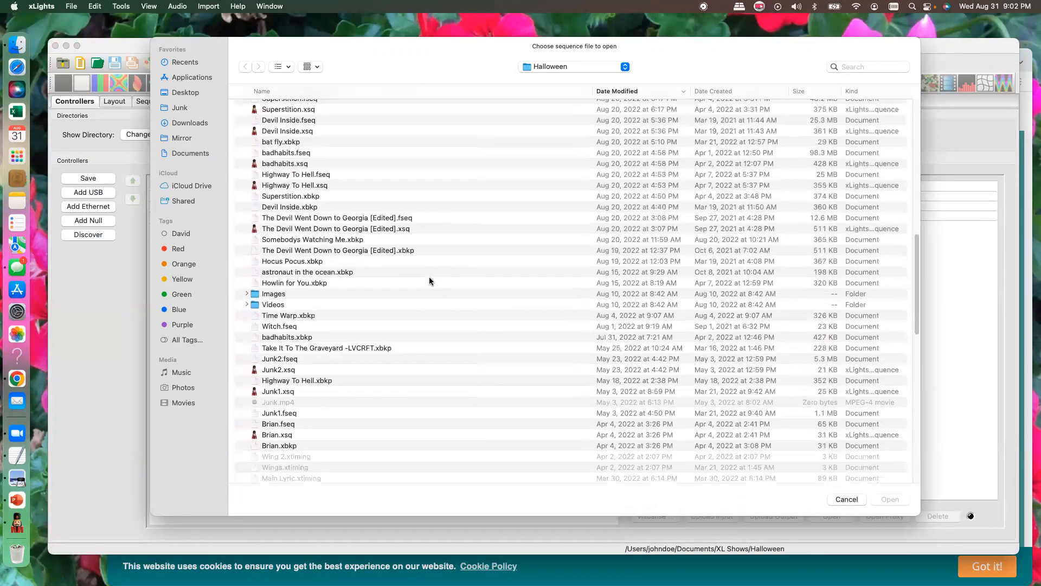
{"action": "scroll", "coordinate": [428, 281], "scroll_direction": "down", "scroll_amount": 9}
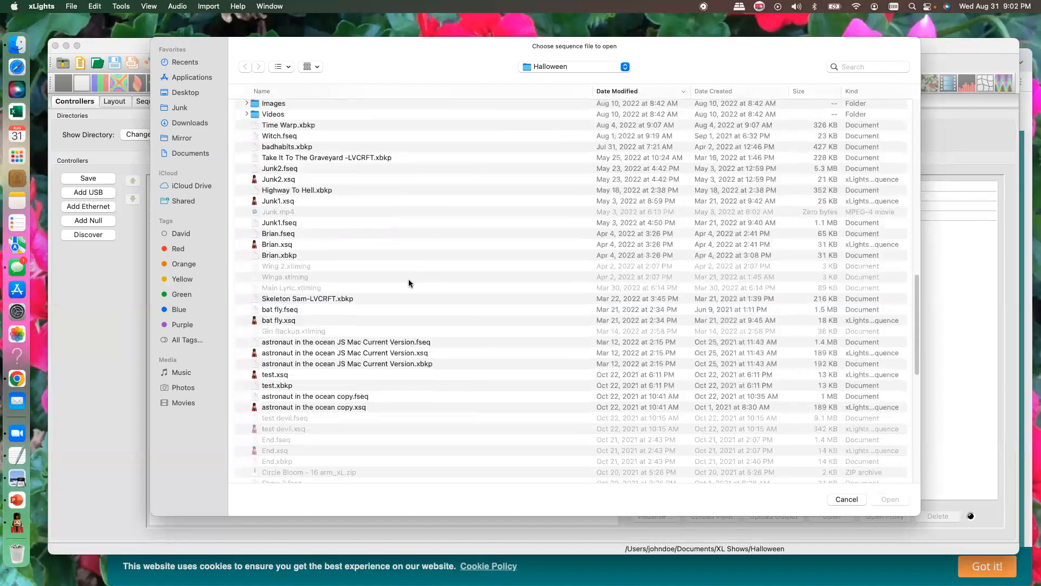
{"action": "scroll", "coordinate": [407, 283], "scroll_direction": "down", "scroll_amount": 6}
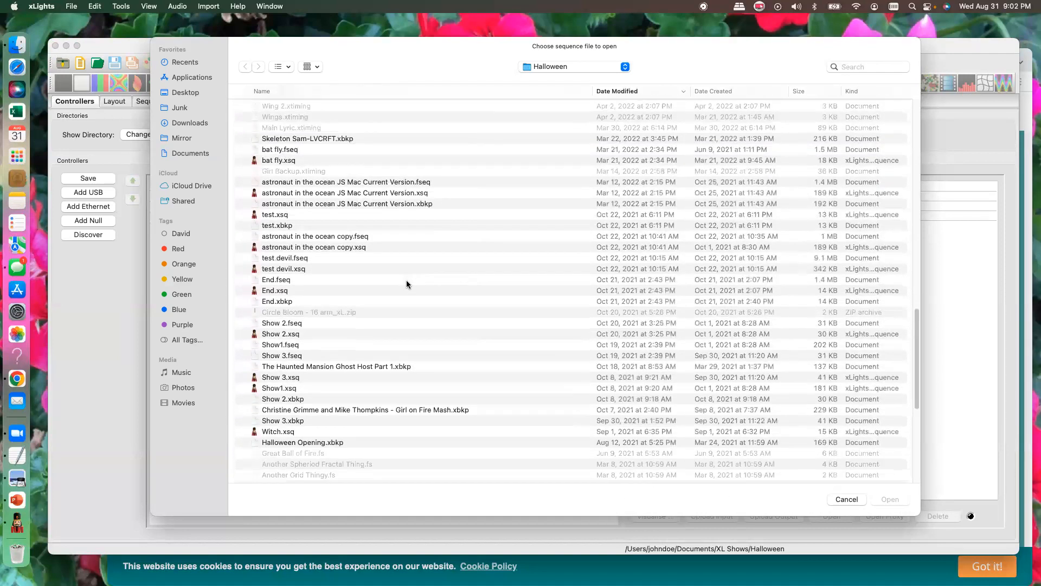
{"action": "scroll", "coordinate": [397, 286], "scroll_direction": "down", "scroll_amount": 6}
{"action": "scroll", "coordinate": [394, 284], "scroll_direction": "up", "scroll_amount": 20}
{"action": "scroll", "coordinate": [395, 284], "scroll_direction": "up", "scroll_amount": 20}
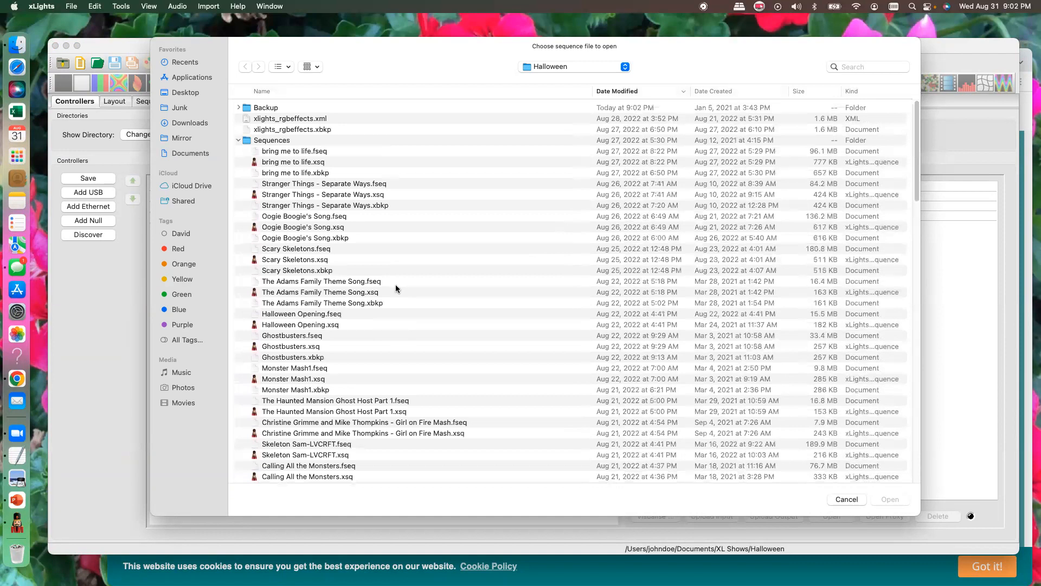
{"action": "scroll", "coordinate": [396, 284], "scroll_direction": "down", "scroll_amount": 5}
{"action": "scroll", "coordinate": [396, 284], "scroll_direction": "down", "scroll_amount": 5}
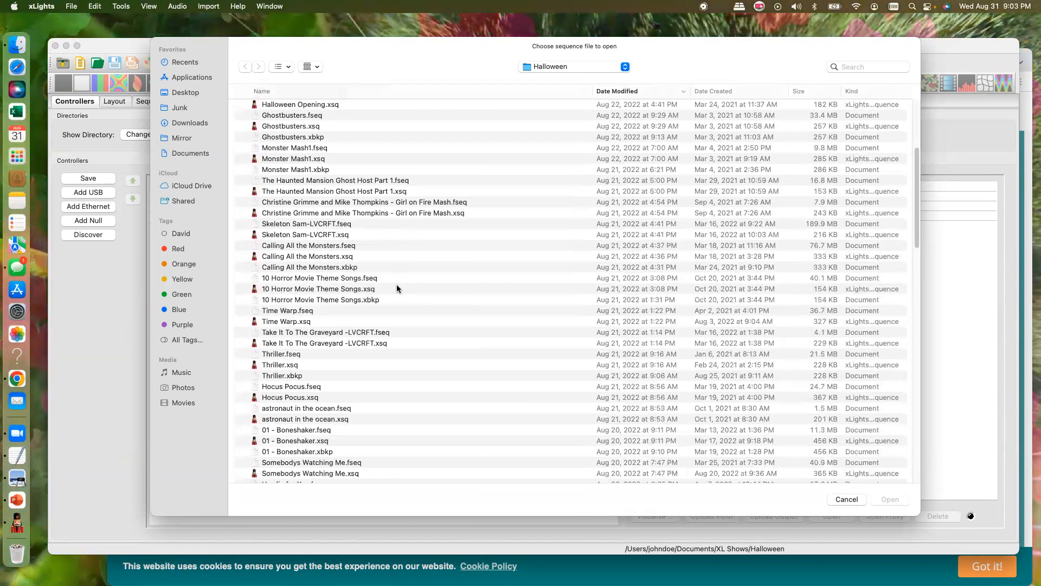
{"action": "double_click", "coordinate": [281, 301]}
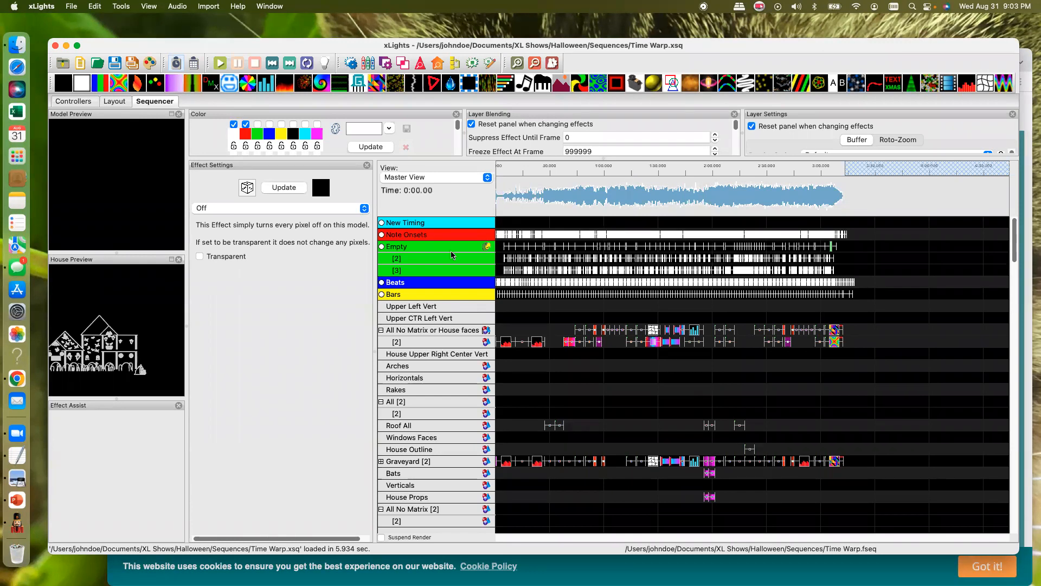
- Open the Christine Grimme and Mike Thompkins - Girl on Fire Mash.xsq sequence and display it in Master View
{"action": "scroll", "coordinate": [613, 387], "scroll_direction": "down", "scroll_amount": 10}
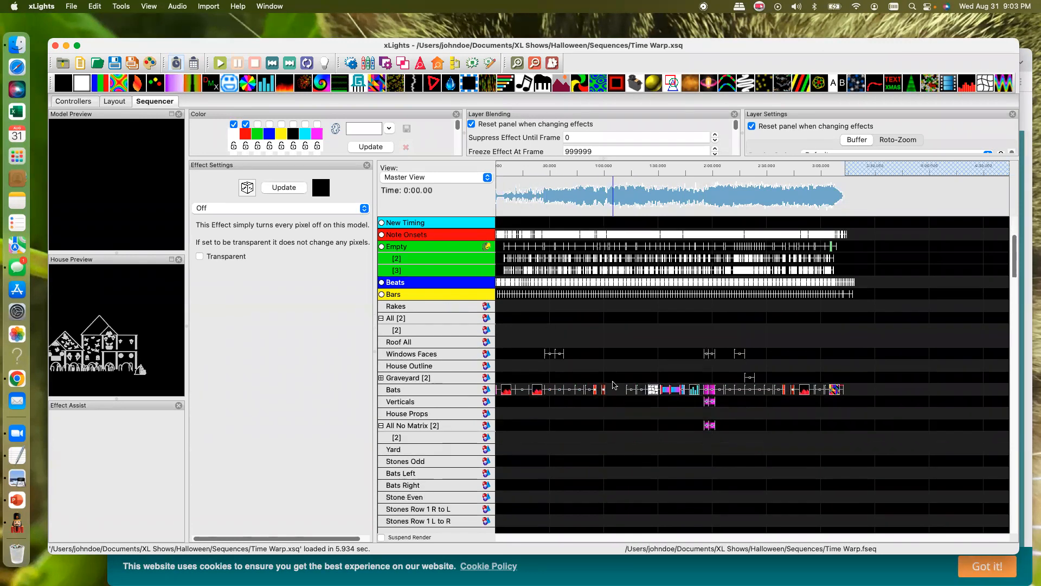
{"action": "scroll", "coordinate": [616, 387], "scroll_direction": "down", "scroll_amount": 15}
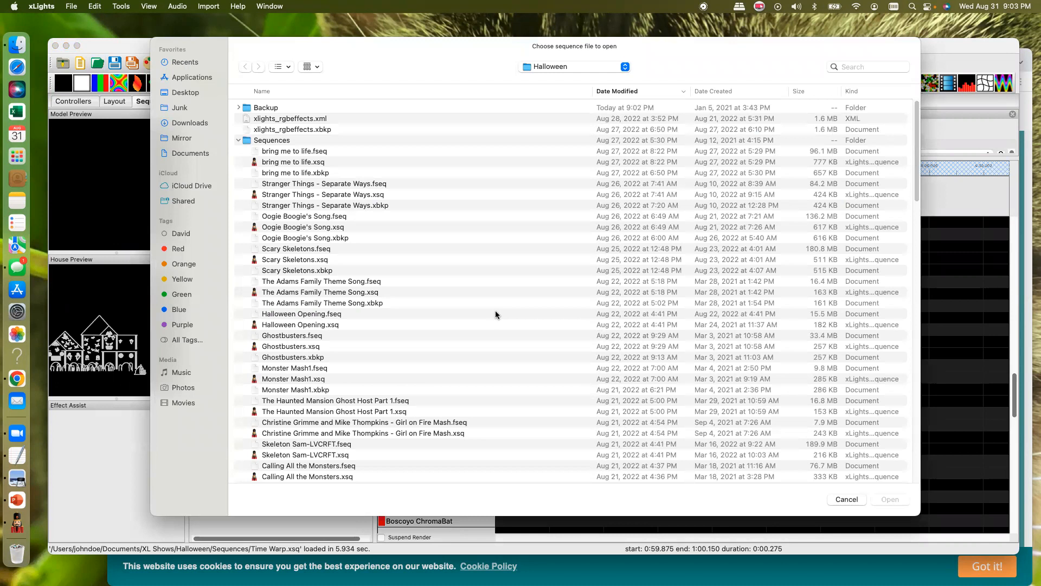
{"action": "double_click", "coordinate": [311, 433]}
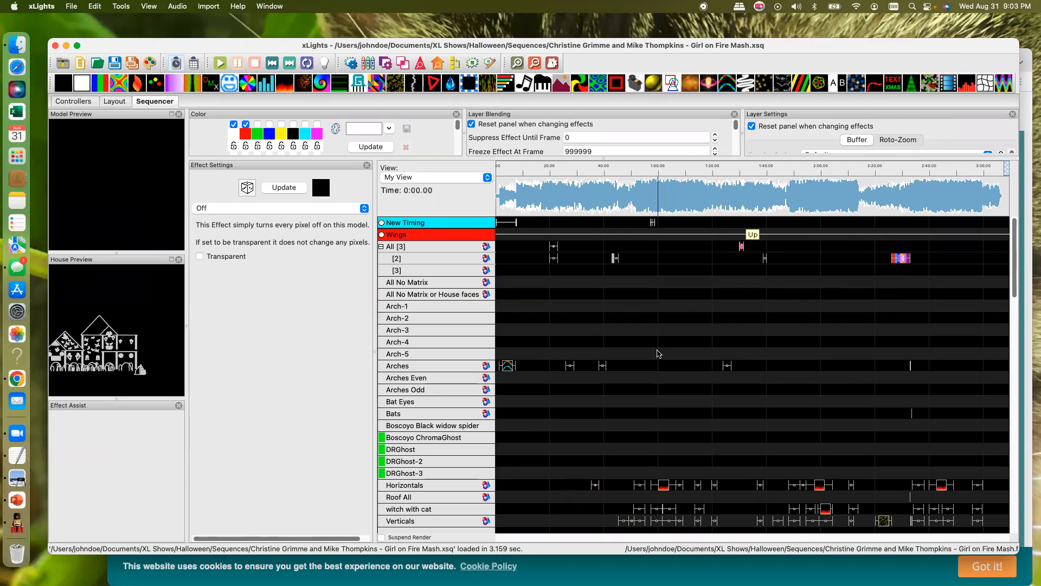
{"action": "left_click", "coordinate": [487, 179]}
{"action": "left_click", "coordinate": [423, 167]}
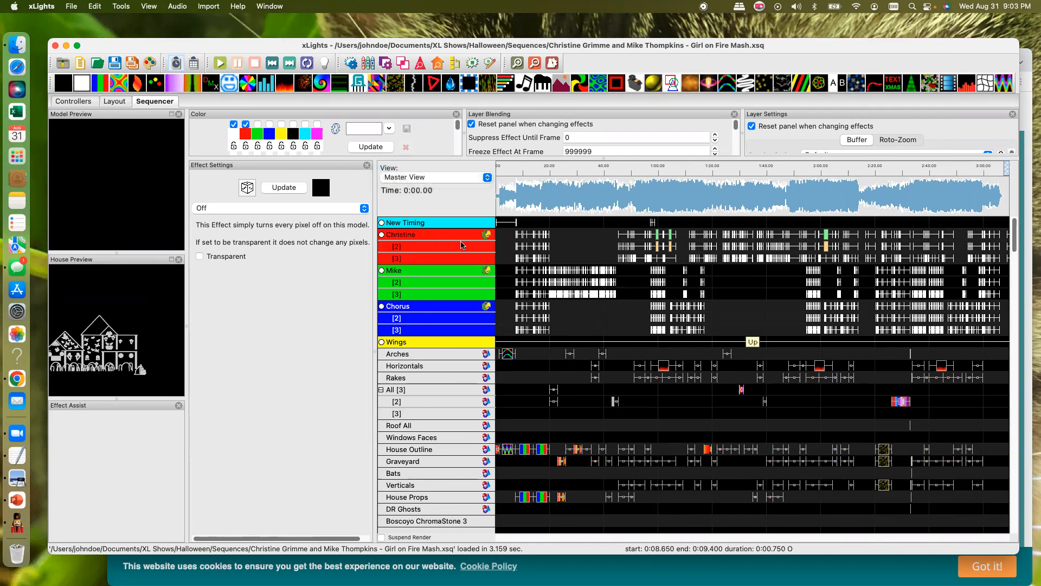
- Examine how the words and phonemes in the Christine, Mike and Chorus timing tracks alternate and overlap through the song
{"action": "scroll", "coordinate": [464, 247], "scroll_direction": "down", "scroll_amount": 1}
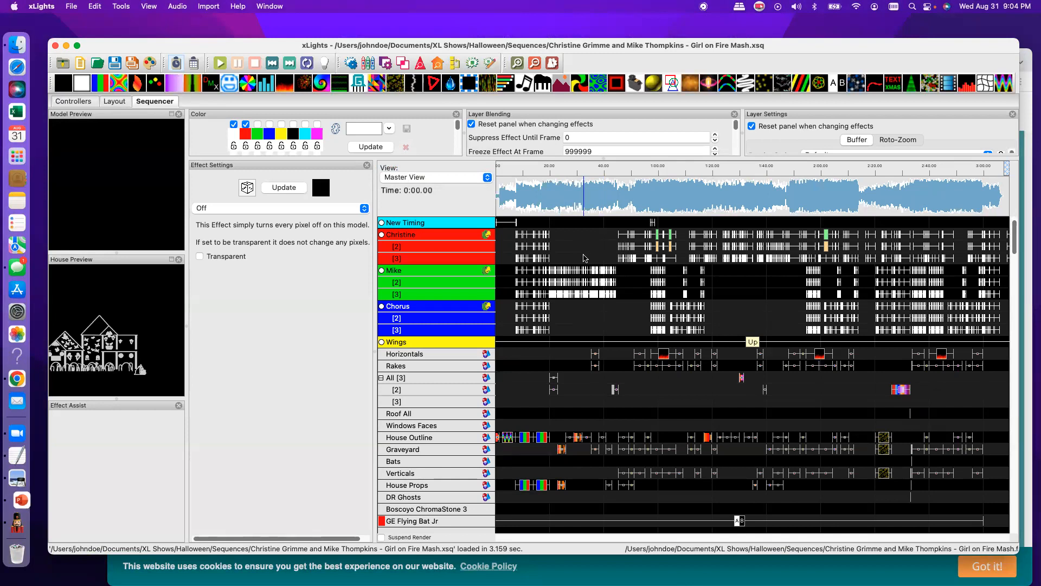
{"action": "left_click", "coordinate": [516, 63]}
{"action": "left_click", "coordinate": [516, 63]}
{"action": "left_click", "coordinate": [516, 63]}
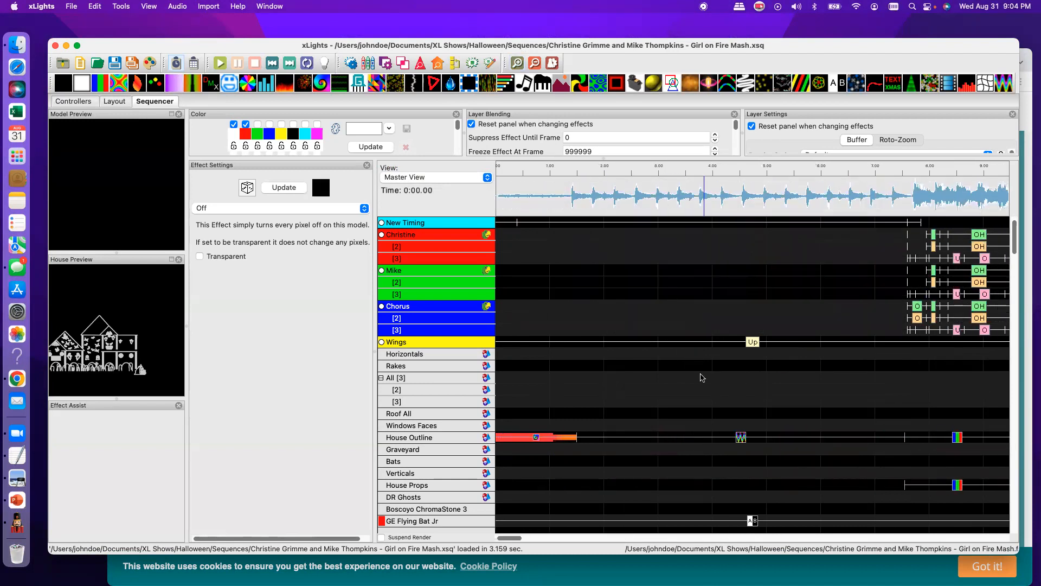
{"action": "left_click_drag", "start_coordinate": [521, 539], "coordinate": [541, 545]}
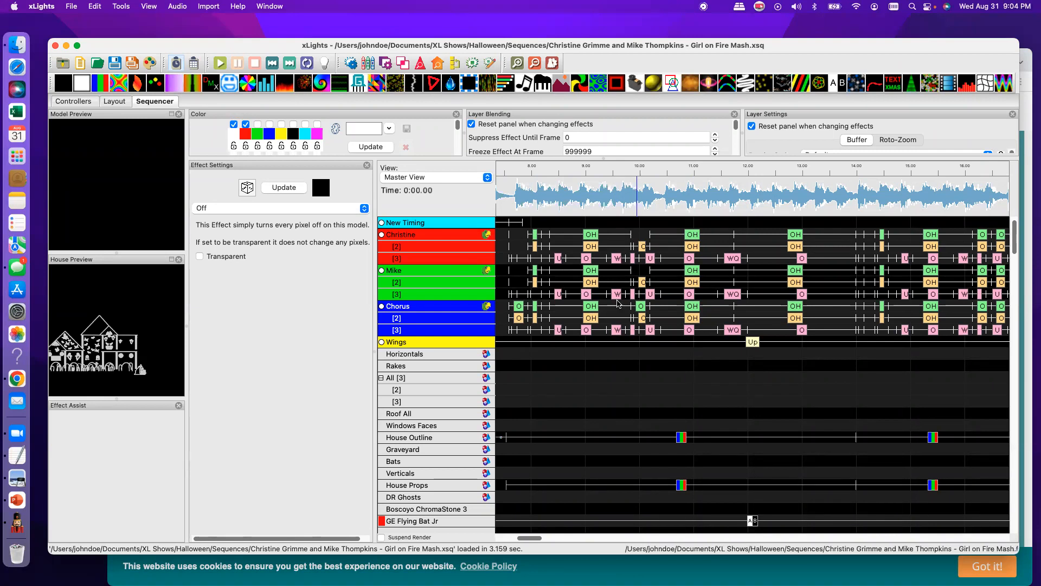
{"action": "left_click_drag", "start_coordinate": [539, 546], "coordinate": [564, 548]}
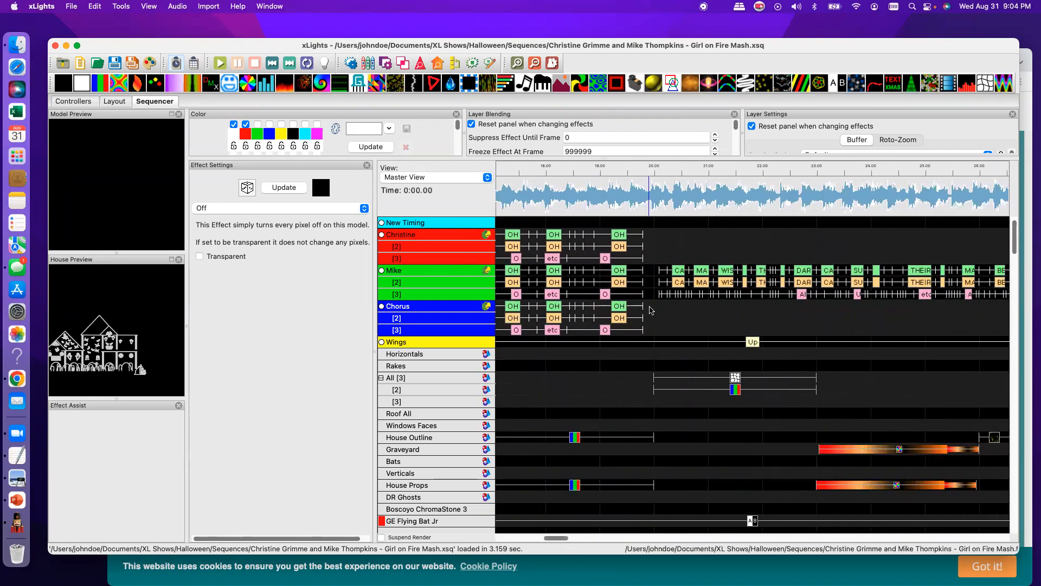
{"action": "left_click_drag", "start_coordinate": [559, 538], "coordinate": [564, 541]}
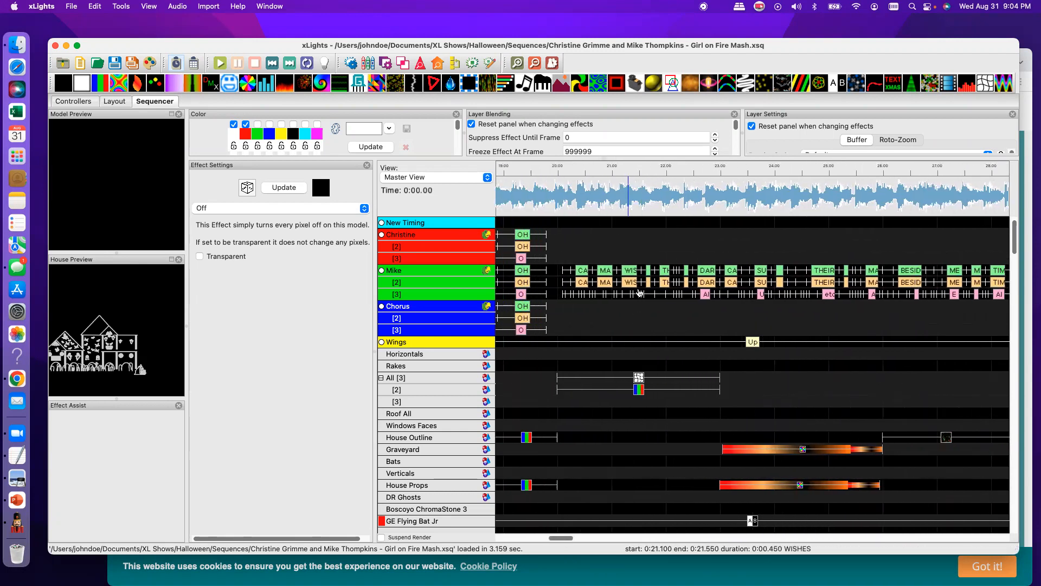
{"action": "left_click_drag", "start_coordinate": [564, 540], "coordinate": [696, 554]}
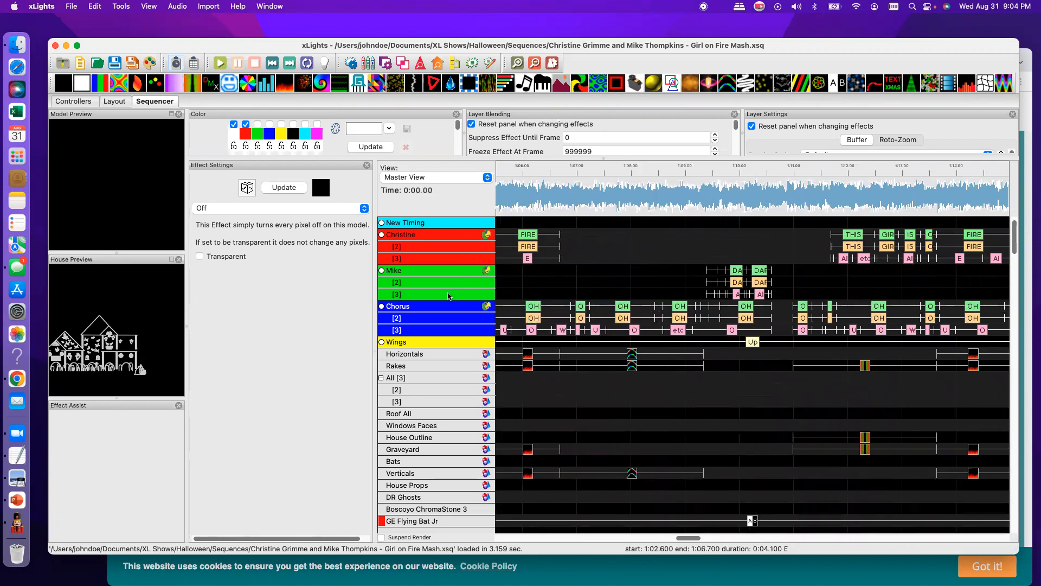
{"action": "scroll", "coordinate": [531, 388], "scroll_direction": "right", "scroll_amount": 2}
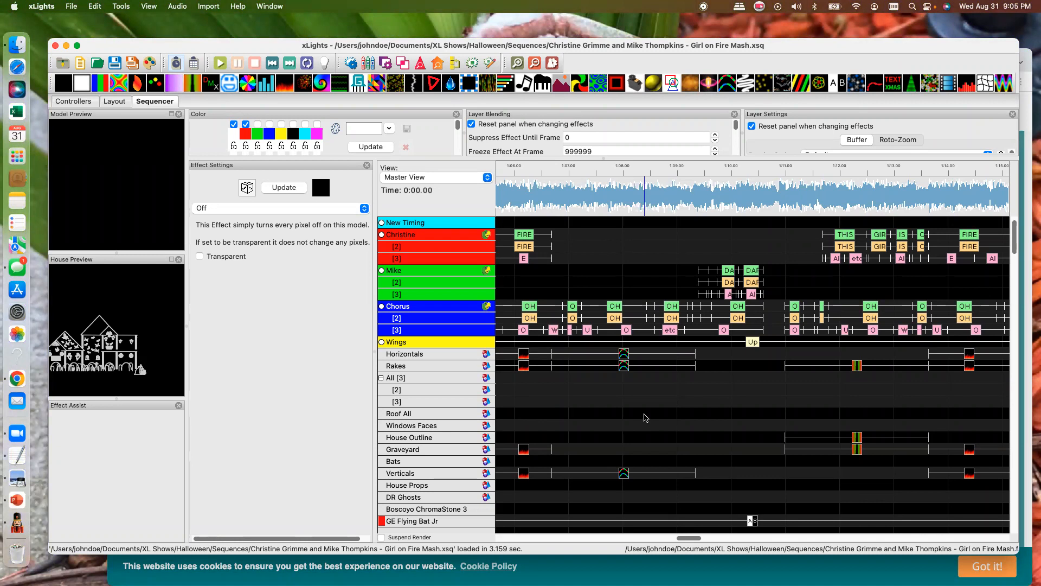
- Play the Girl on Fire Mash sequence with the House Preview maximized to watch the singing props, and stop playback
{"action": "left_click_drag", "start_coordinate": [805, 50], "coordinate": [811, 37]}
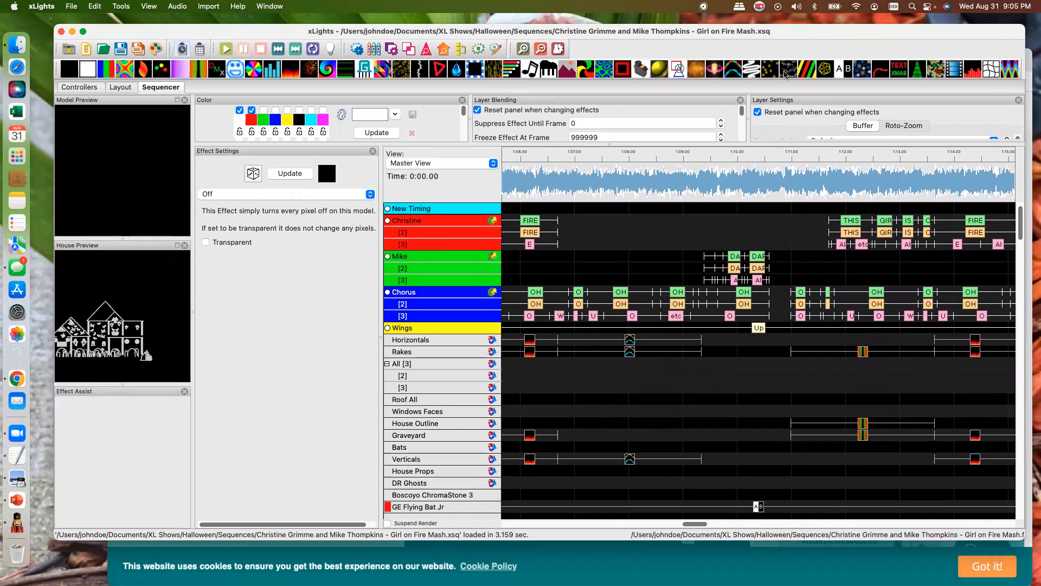
{"action": "left_click_drag", "start_coordinate": [826, 37], "coordinate": [837, 32]}
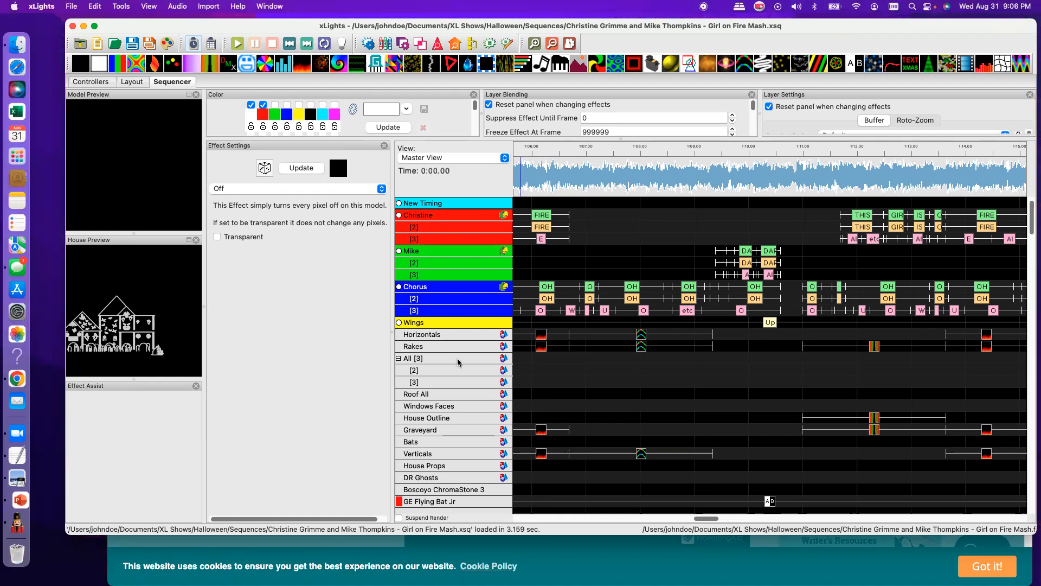
{"action": "left_click", "coordinate": [236, 47]}
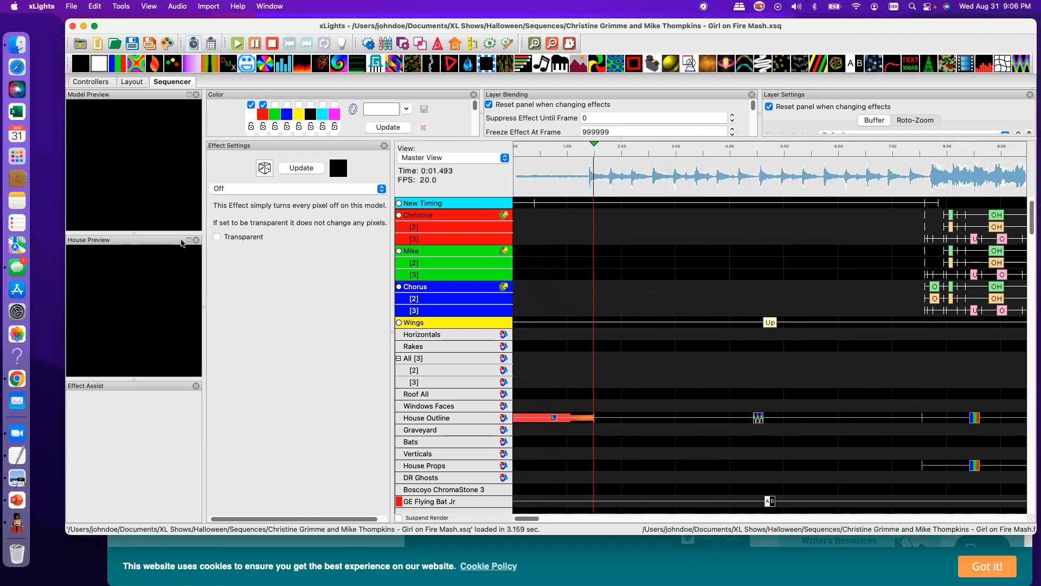
{"action": "left_click", "coordinate": [188, 240]}
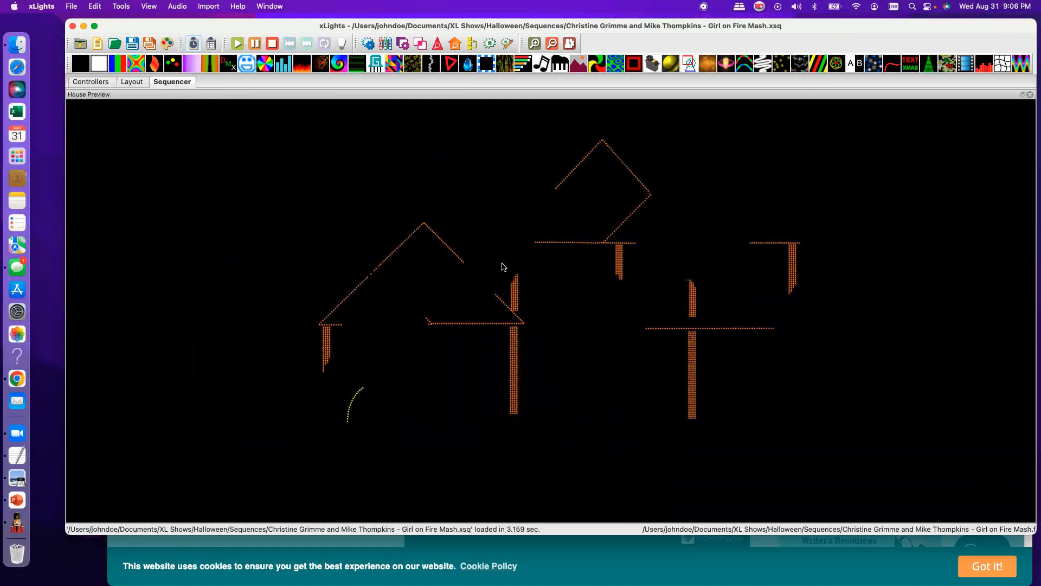
{"action": "left_click", "coordinate": [272, 46]}
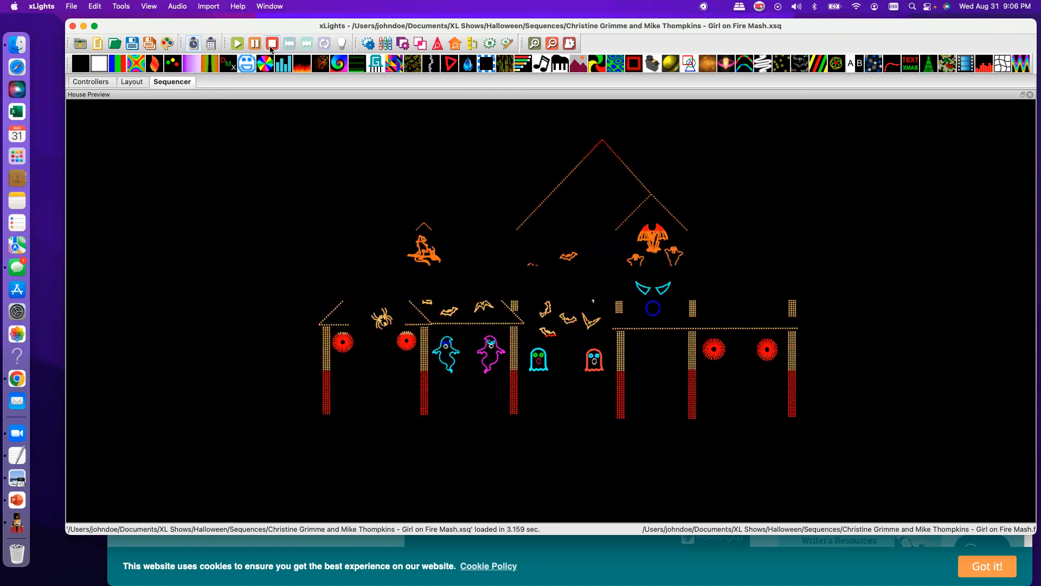
{"action": "left_click", "coordinate": [272, 47]}
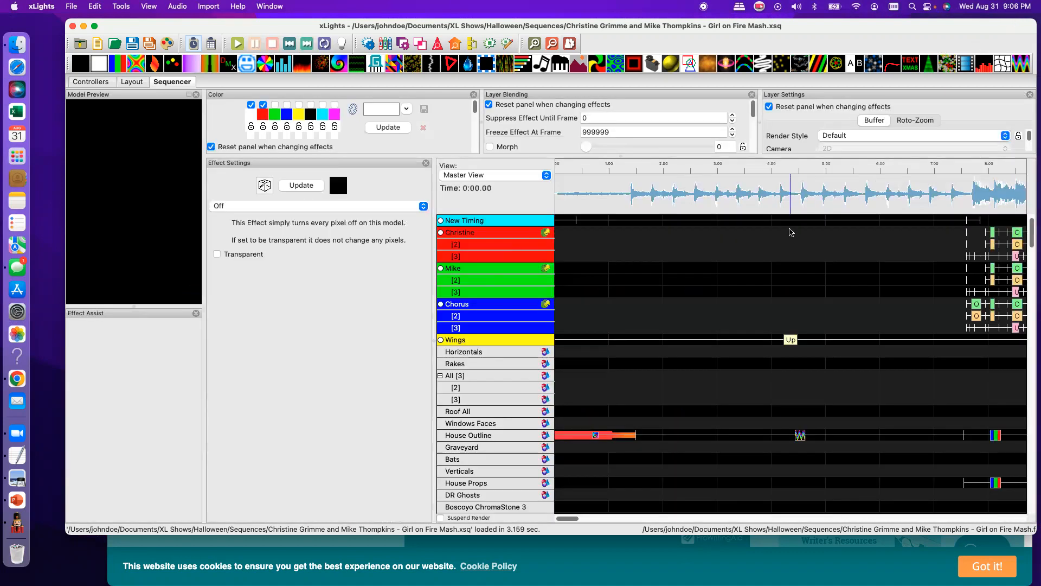